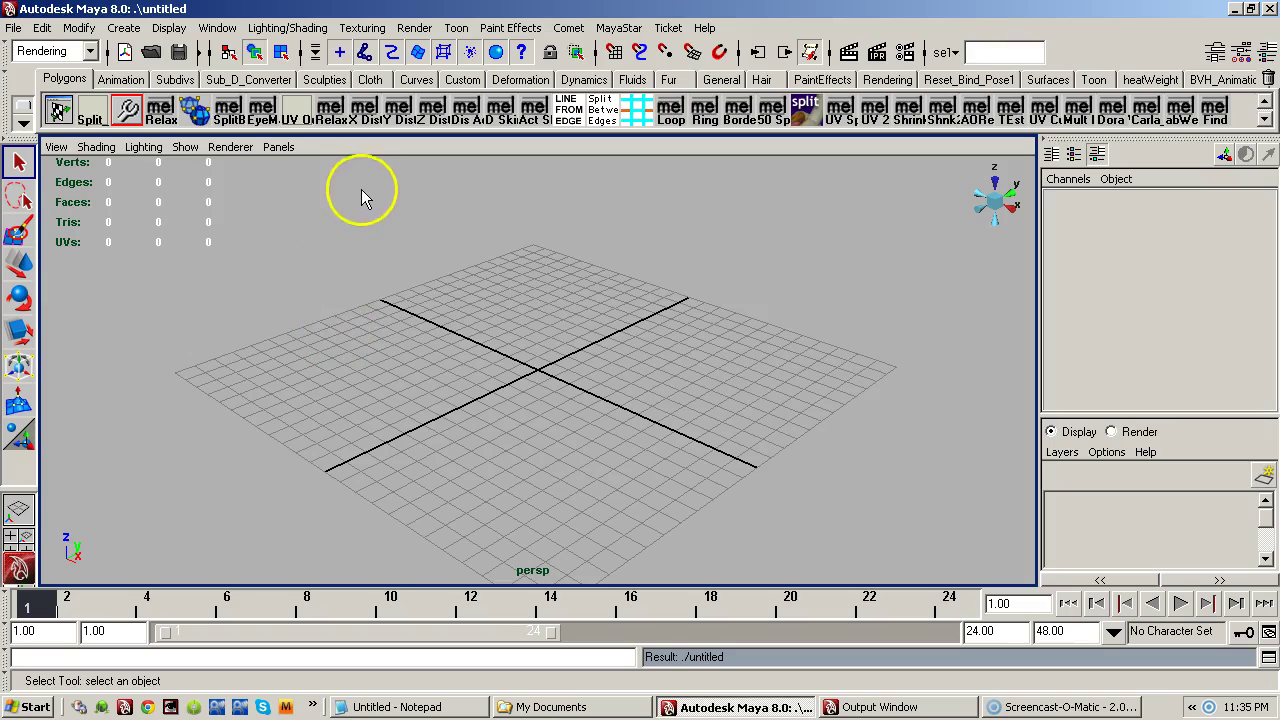
- Make sure COLLADA.mll is loaded in the Plug-in Manager and view its plug-in information
{"action": "left_click", "coordinate": [224, 30]}
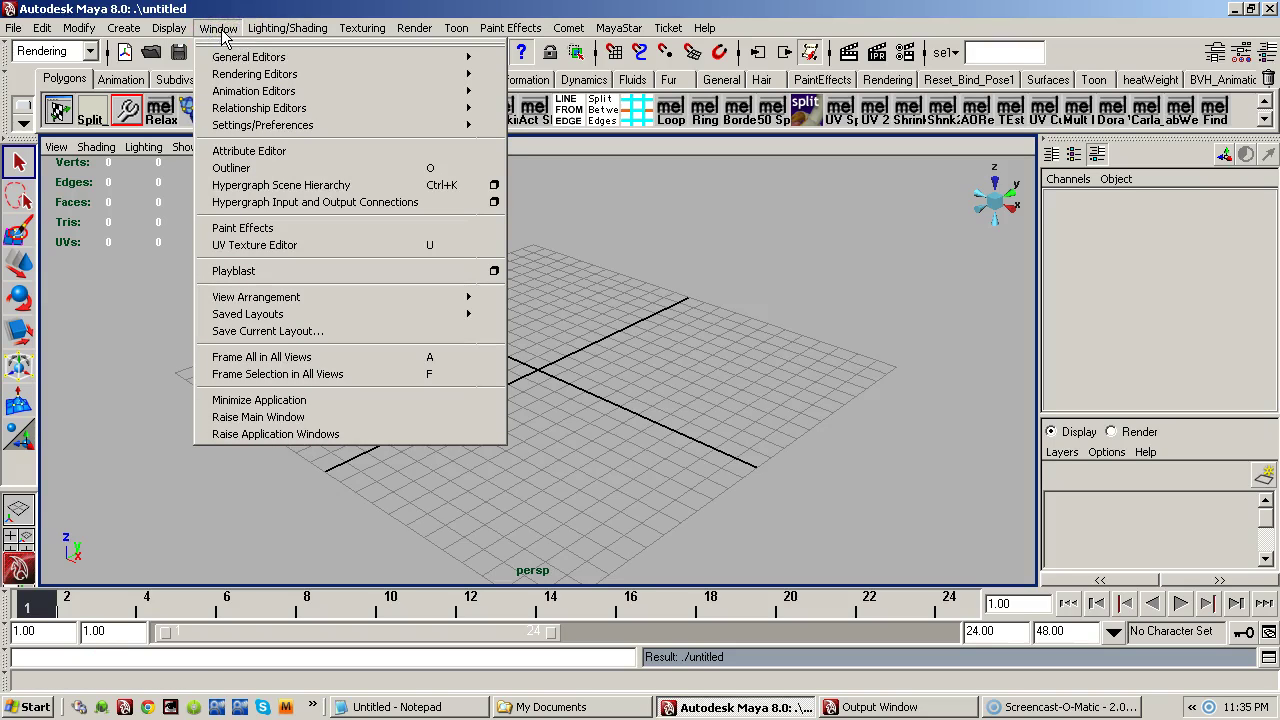
{"action": "mouse_move", "coordinate": [300, 124]}
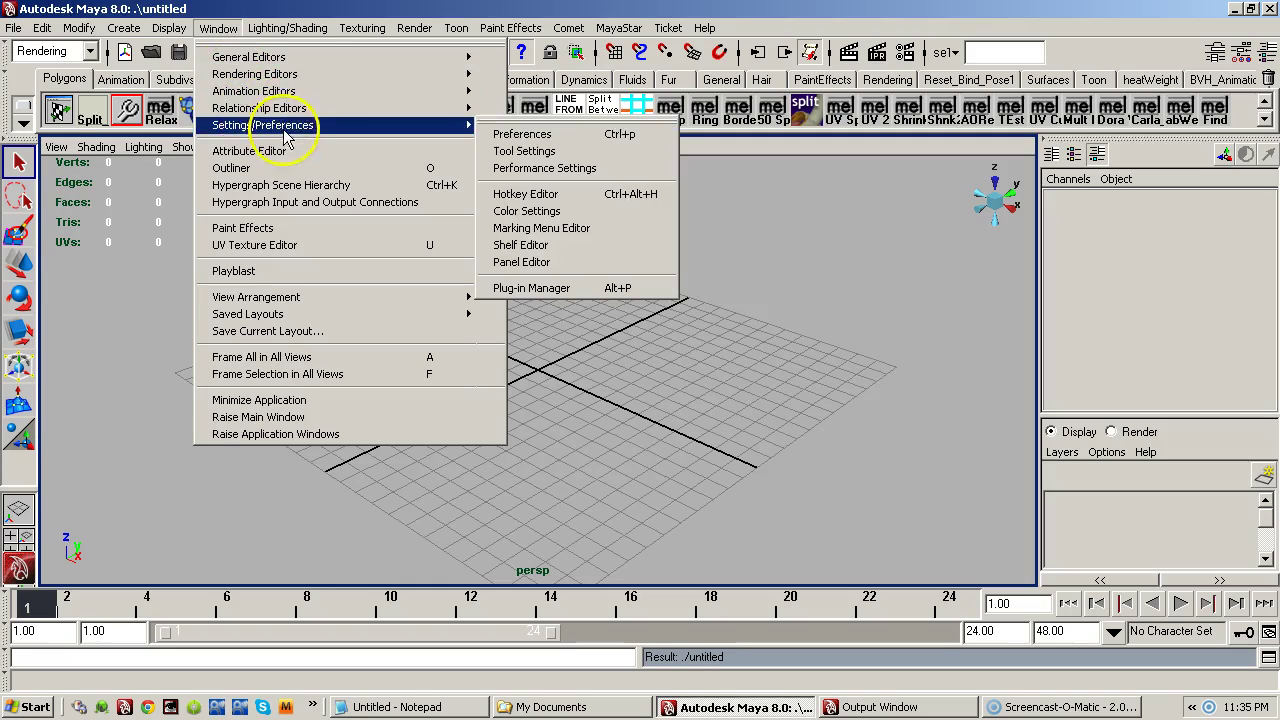
{"action": "left_click", "coordinate": [530, 288]}
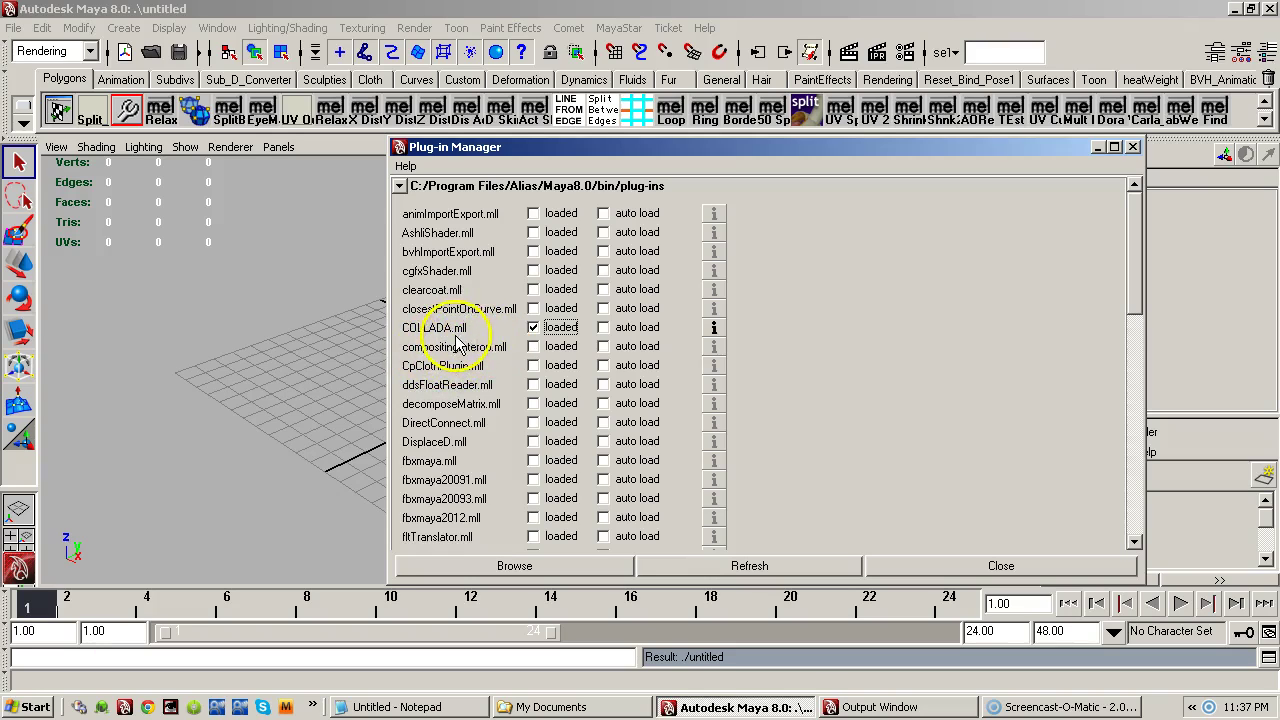
{"action": "left_click", "coordinate": [715, 330]}
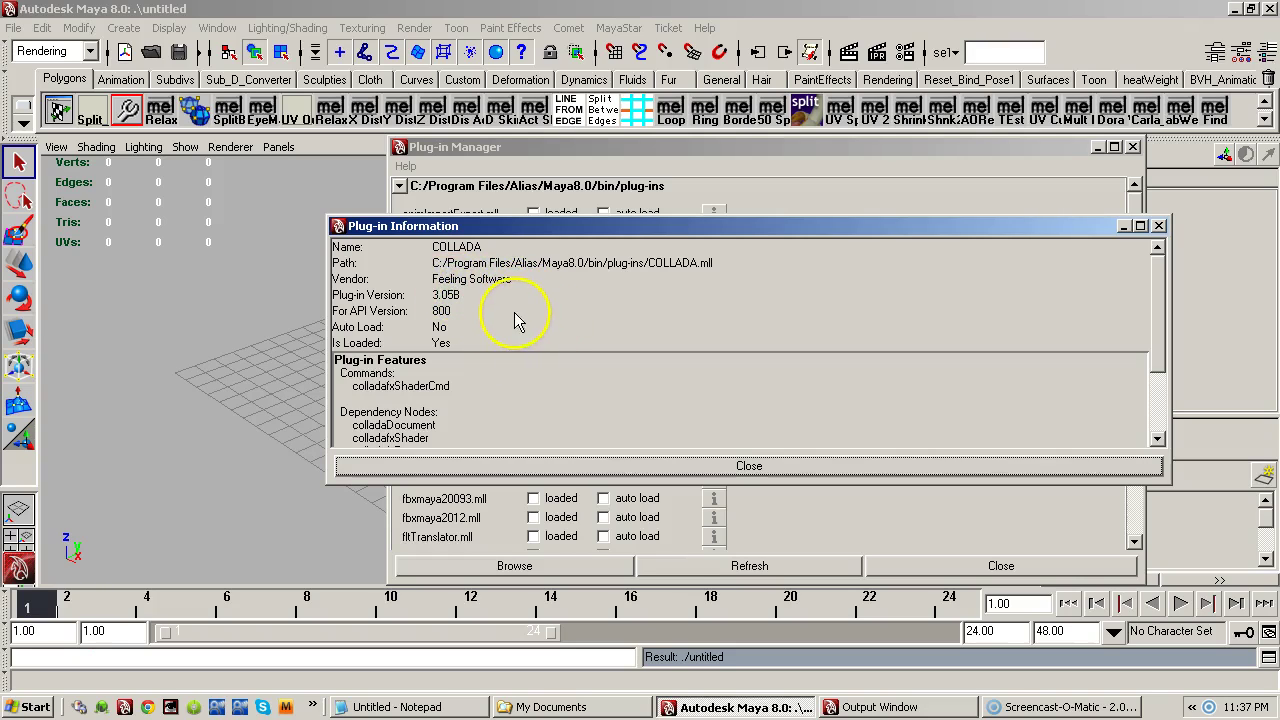
{"action": "left_click", "coordinate": [1013, 465]}
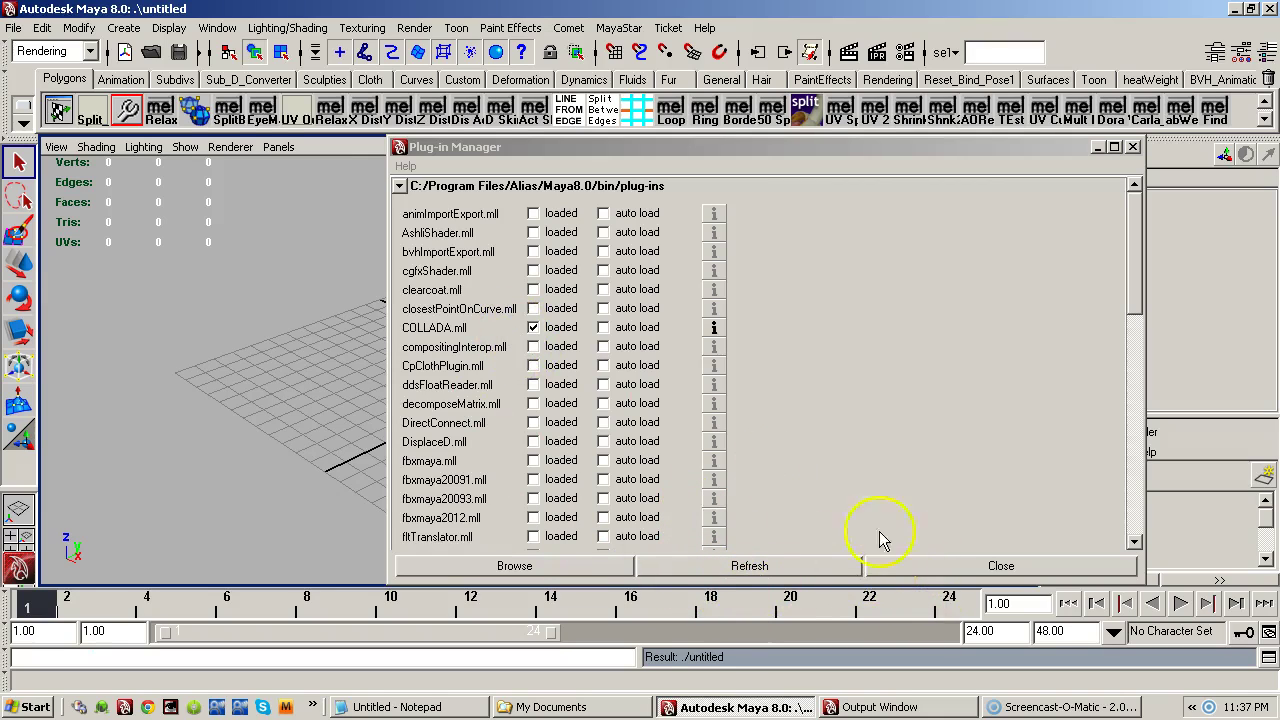
{"action": "left_click", "coordinate": [907, 571]}
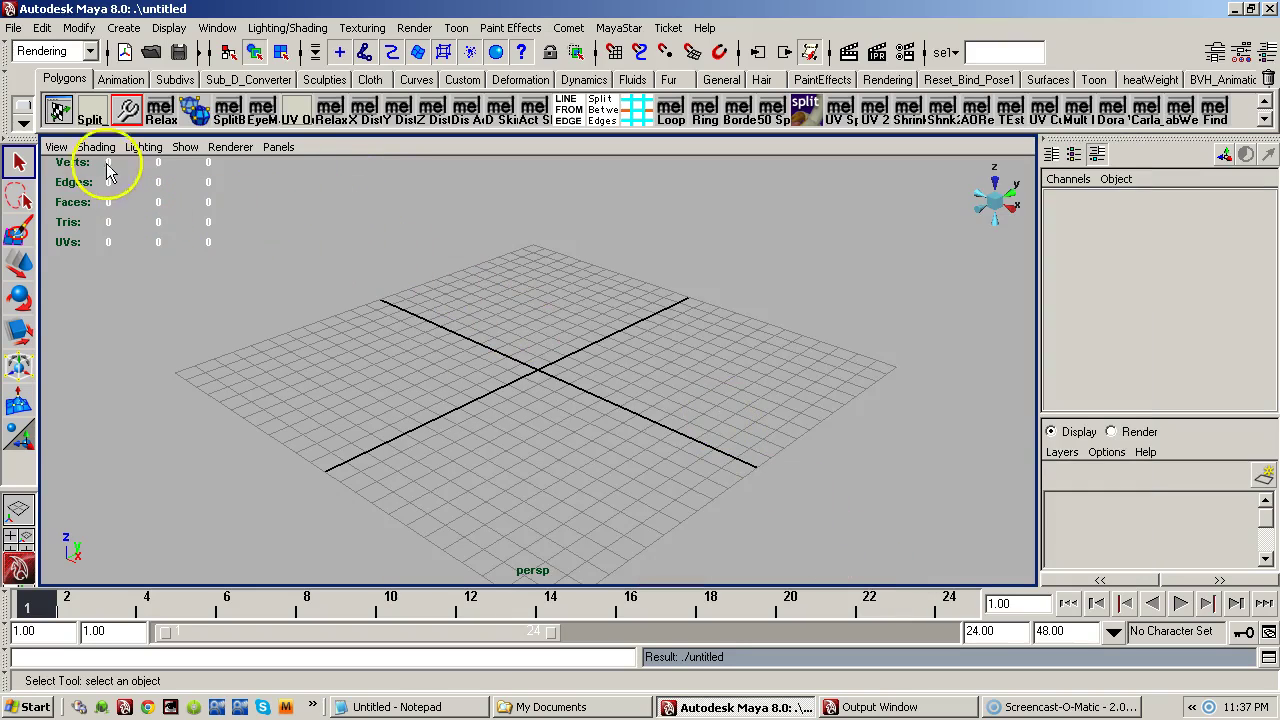
- Open the Import dialog for a COLLADA file and look through My Documents and its # Weights folder
{"action": "left_click", "coordinate": [15, 28]}
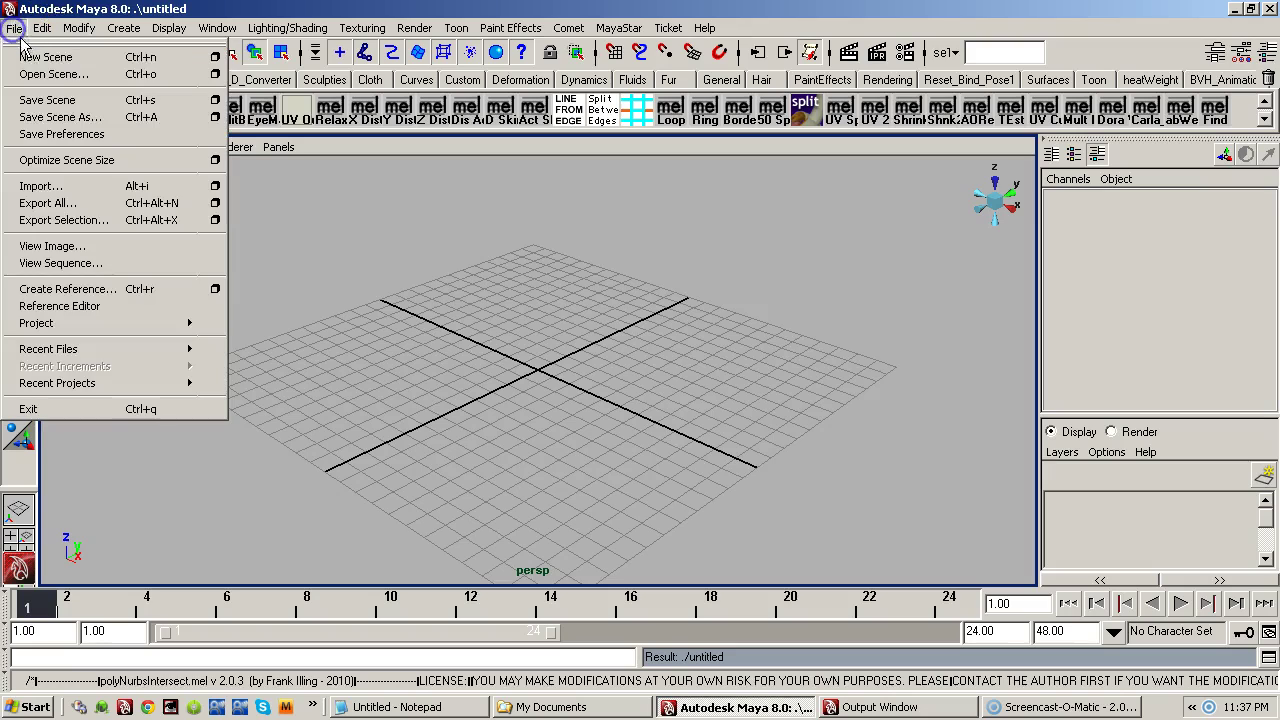
{"action": "left_click", "coordinate": [78, 190]}
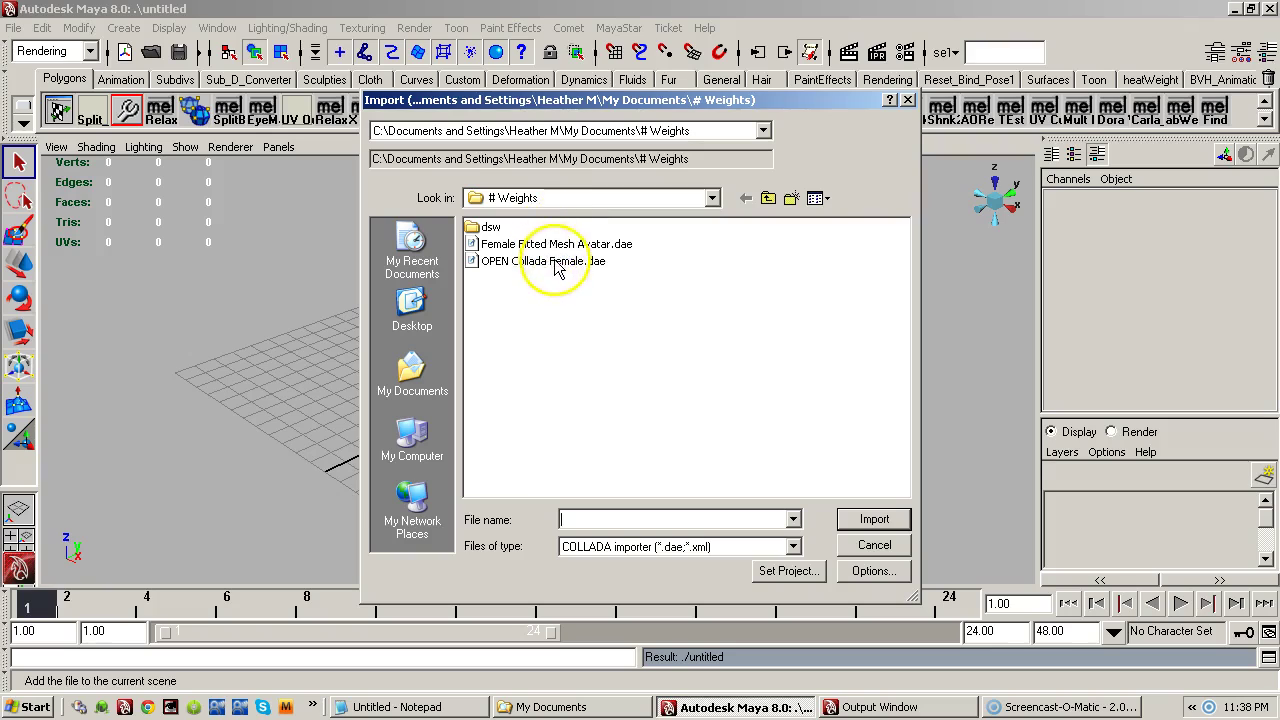
{"action": "left_click", "coordinate": [712, 199]}
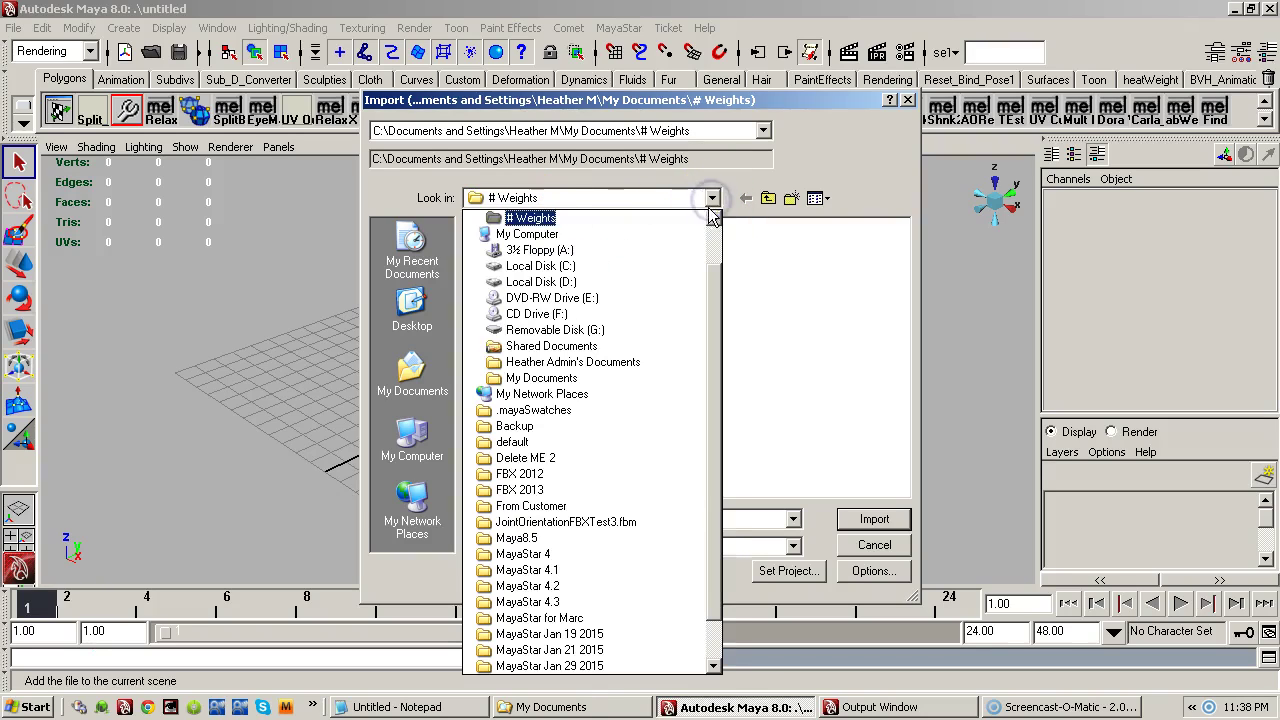
{"action": "left_click", "coordinate": [769, 199]}
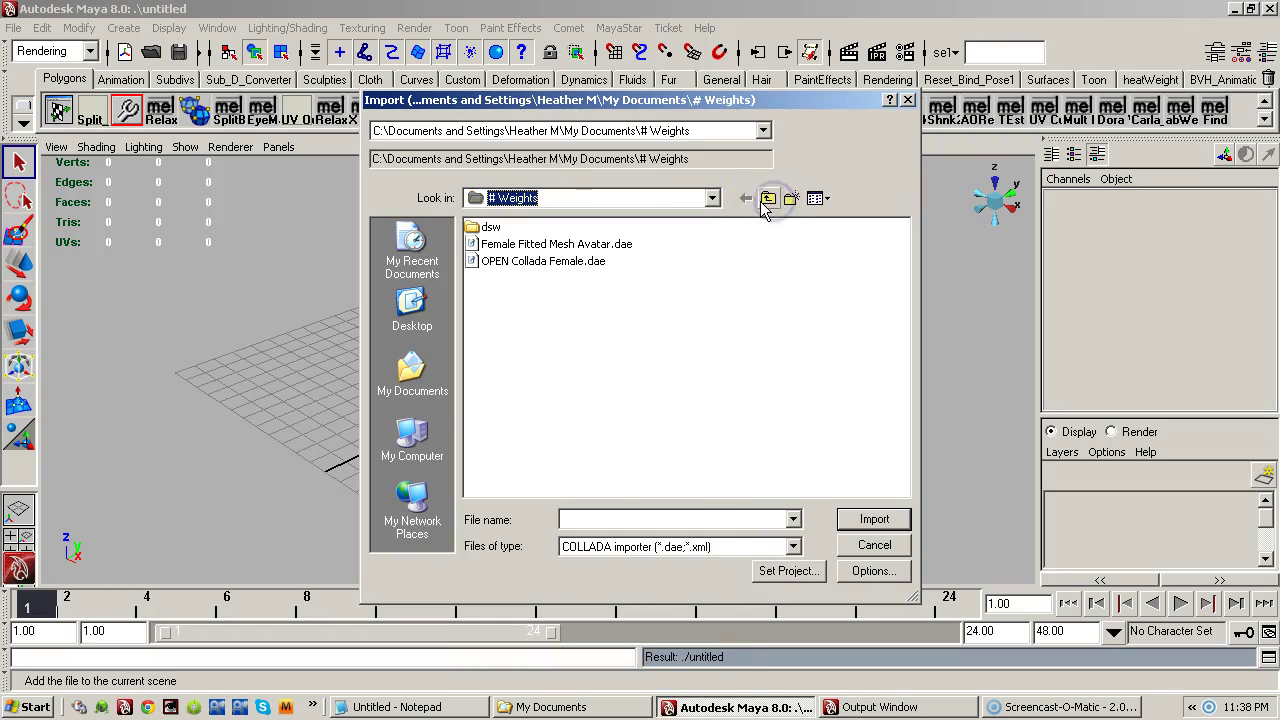
{"action": "left_click", "coordinate": [767, 199]}
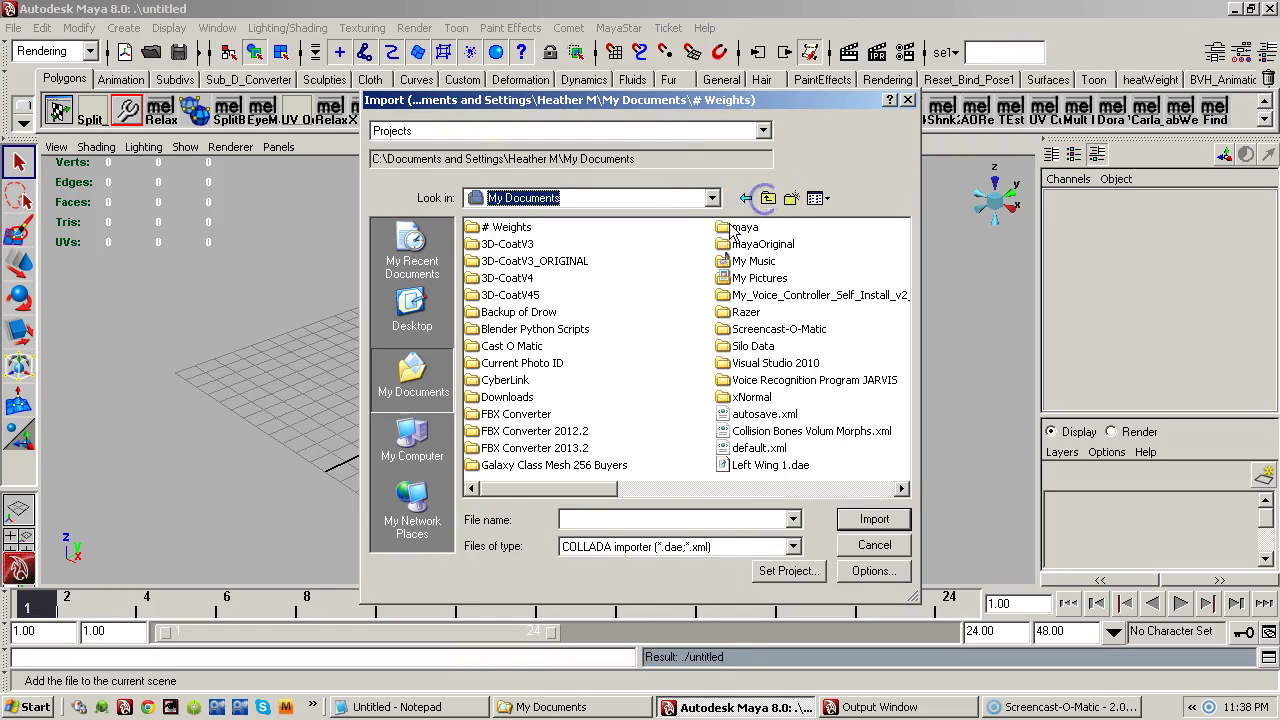
{"action": "left_click", "coordinate": [513, 229]}
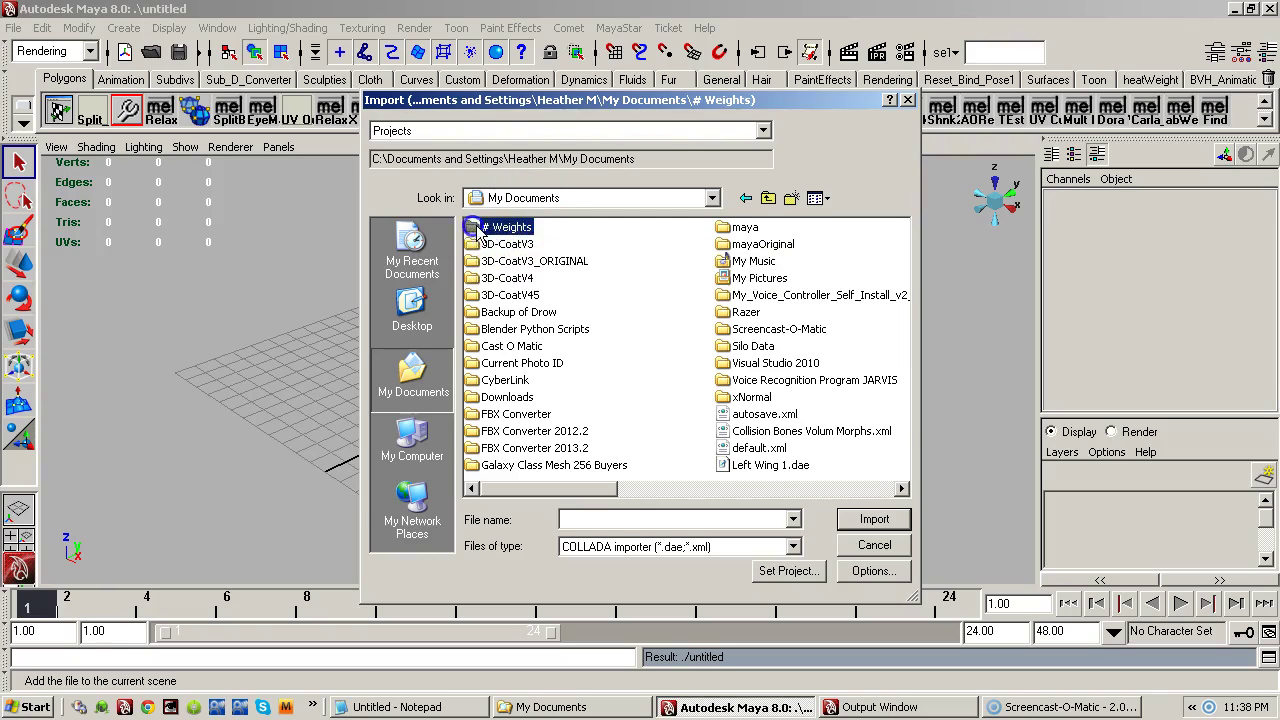
{"action": "double_click", "coordinate": [476, 232]}
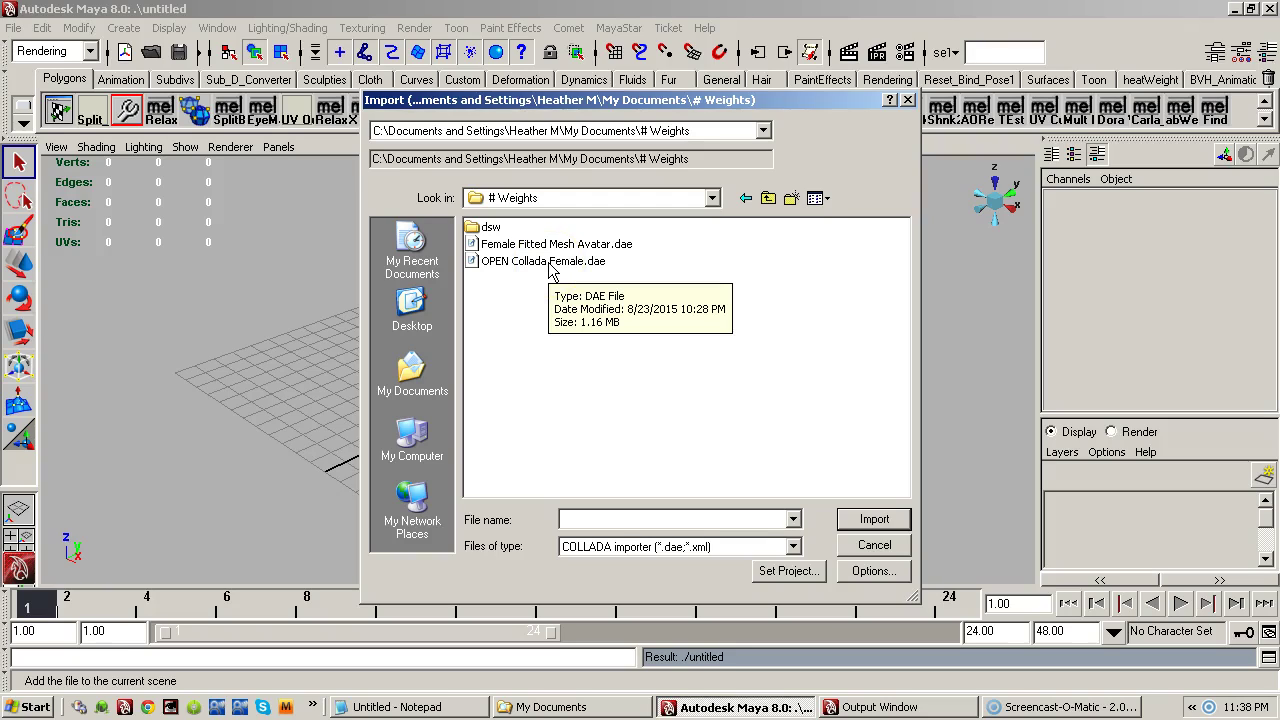
- Import Fitted Mesh Female Avatar.dae from the root of Local Disk (C:)
{"action": "left_click", "coordinate": [711, 198]}
{"action": "scroll", "coordinate": [716, 240], "scroll_direction": "up", "scroll_amount": 1}
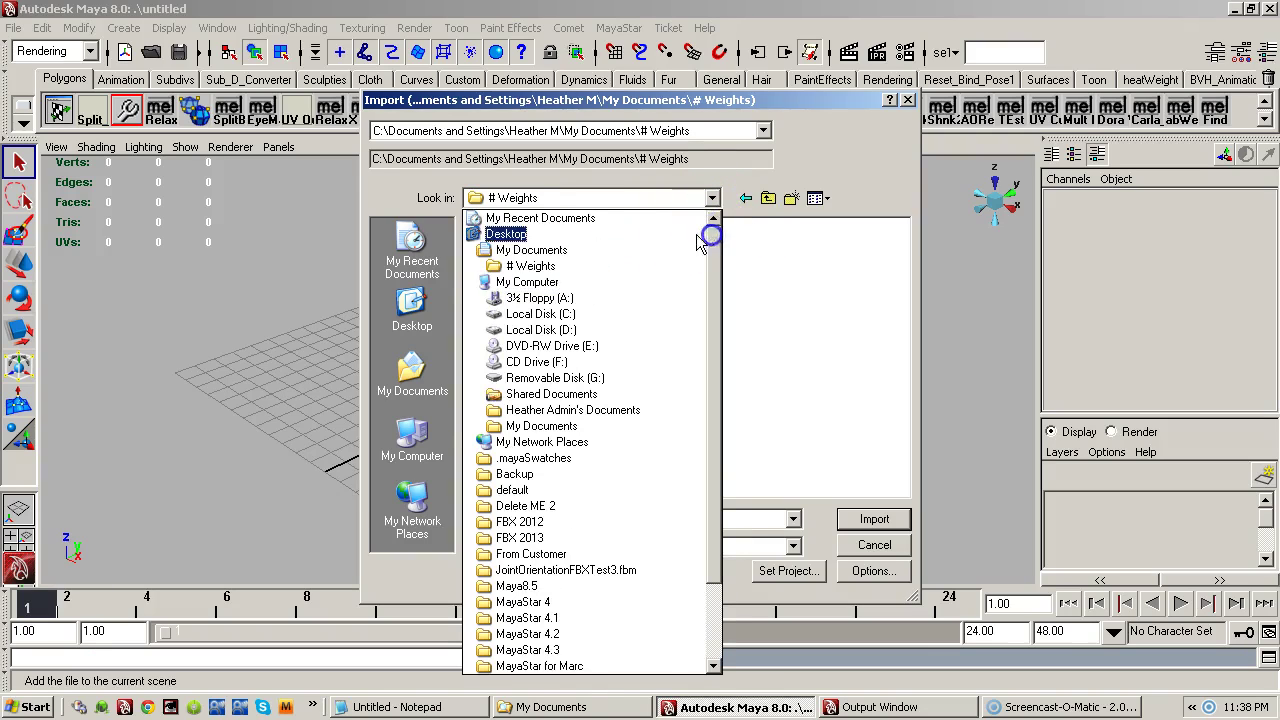
{"action": "left_click", "coordinate": [612, 315]}
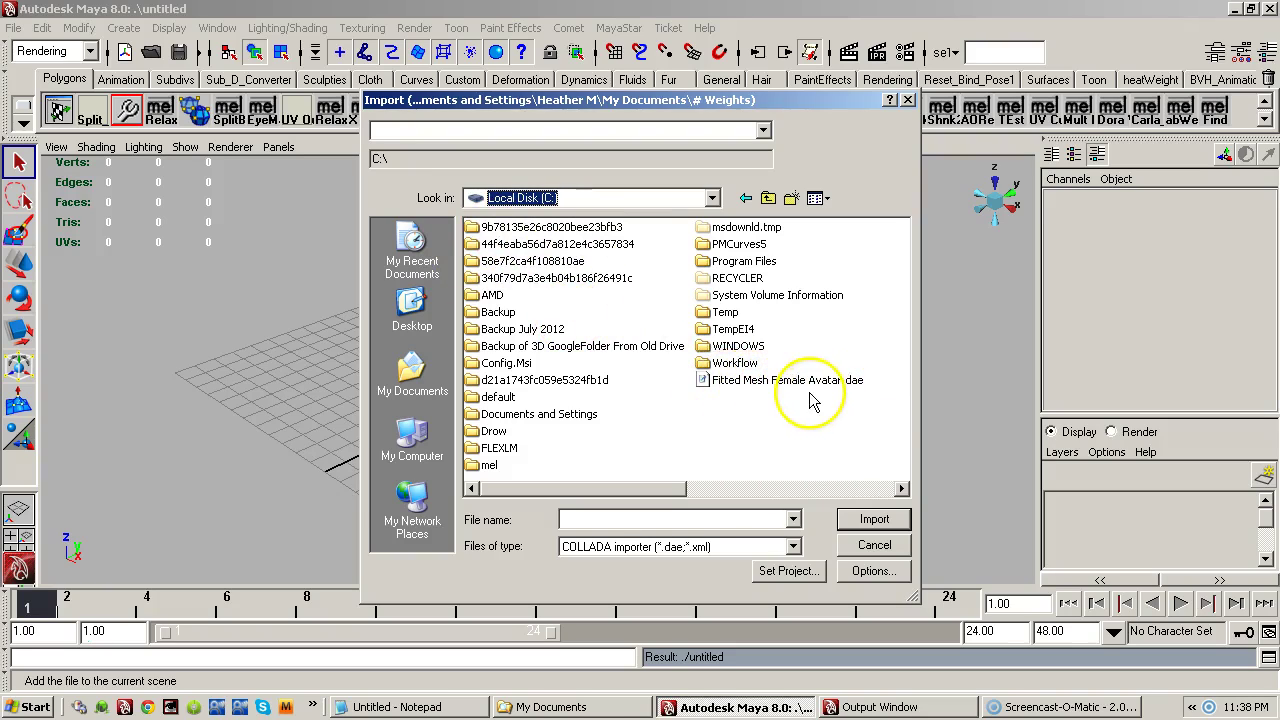
{"action": "left_click", "coordinate": [778, 384]}
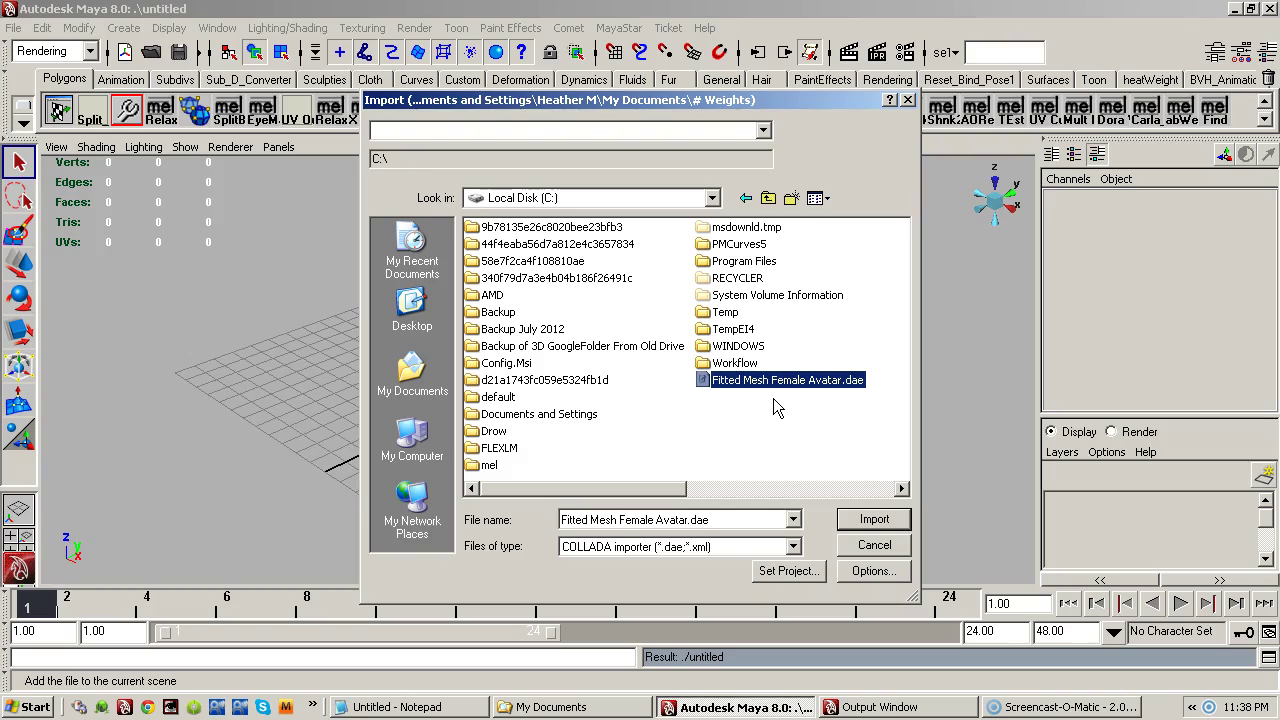
{"action": "left_click", "coordinate": [874, 522]}
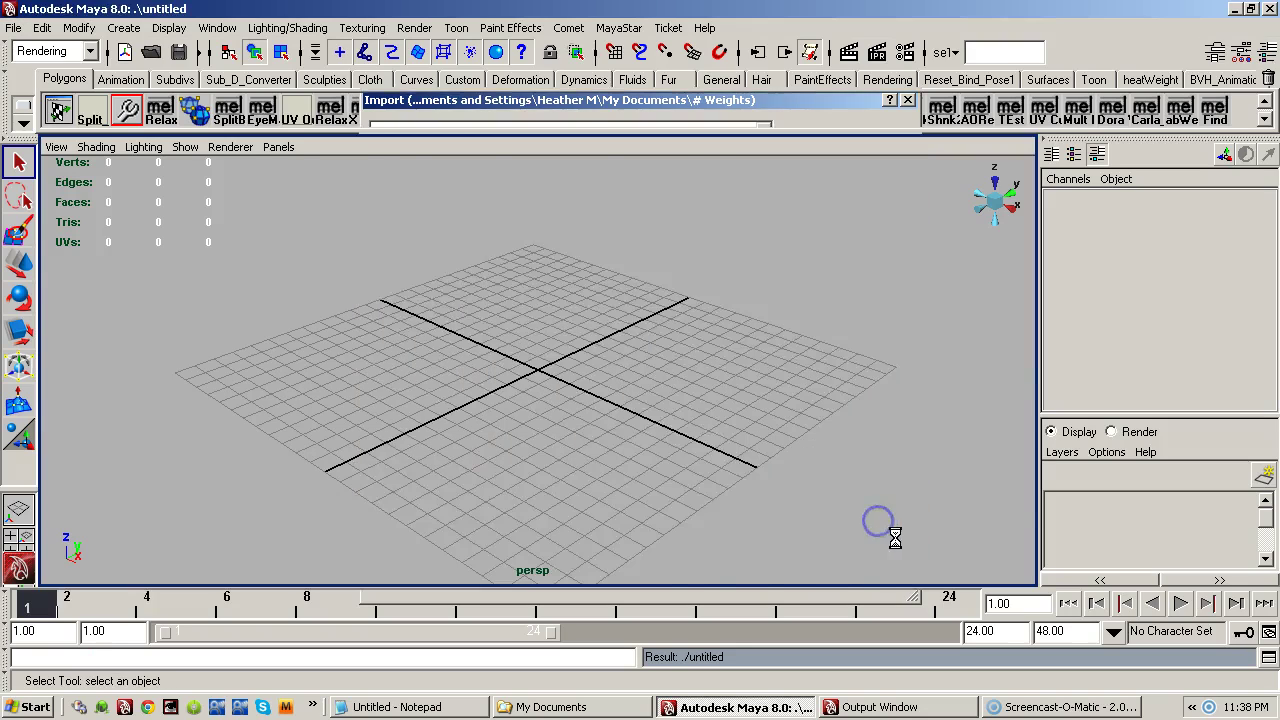
- Select the imported avatar mesh and examine it together with its skeleton from the front
{"action": "right_click_drag", "start_coordinate": [768, 420], "coordinate": [391, 387], "text": "alt"}
{"action": "left_click_drag", "start_coordinate": [391, 387], "coordinate": [567, 348], "text": "alt"}
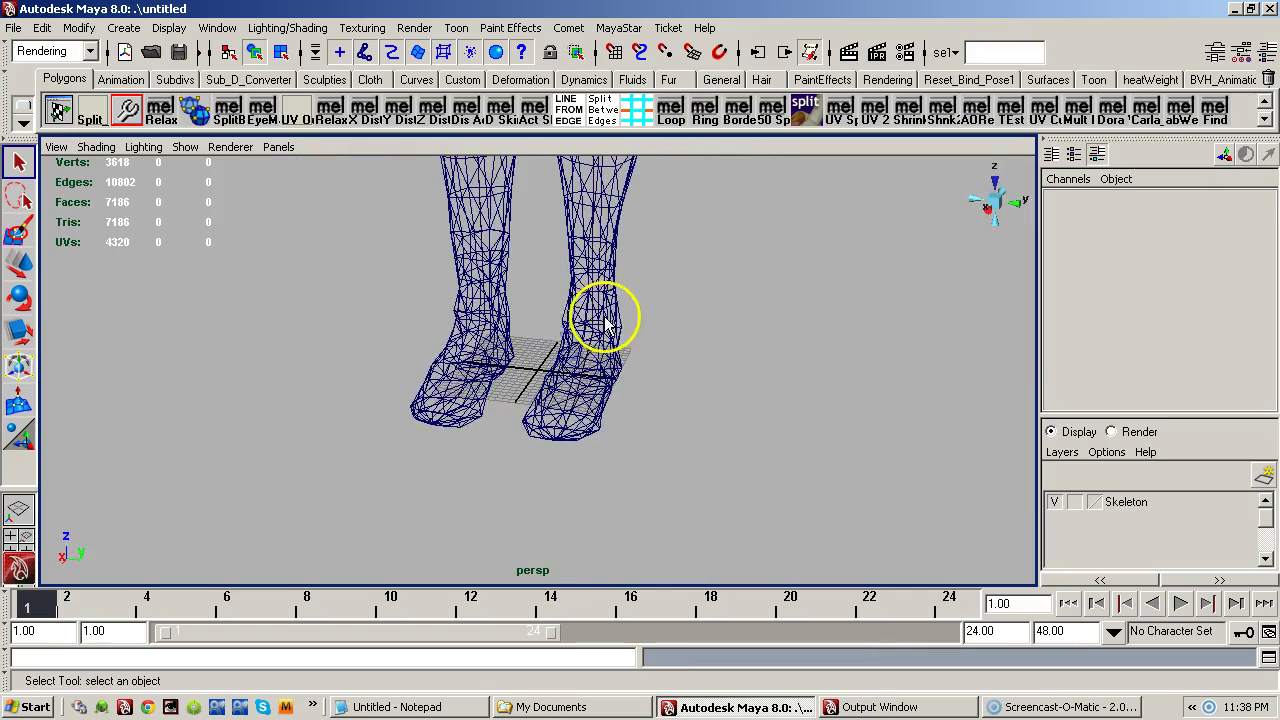
{"action": "left_click", "coordinate": [600, 316]}
{"action": "middle_click_drag", "start_coordinate": [666, 303], "coordinate": [591, 337], "text": "alt"}
{"action": "right_click_drag", "start_coordinate": [591, 337], "coordinate": [654, 391], "text": "alt"}
{"action": "left_click_drag", "start_coordinate": [654, 391], "coordinate": [700, 405], "text": "alt"}
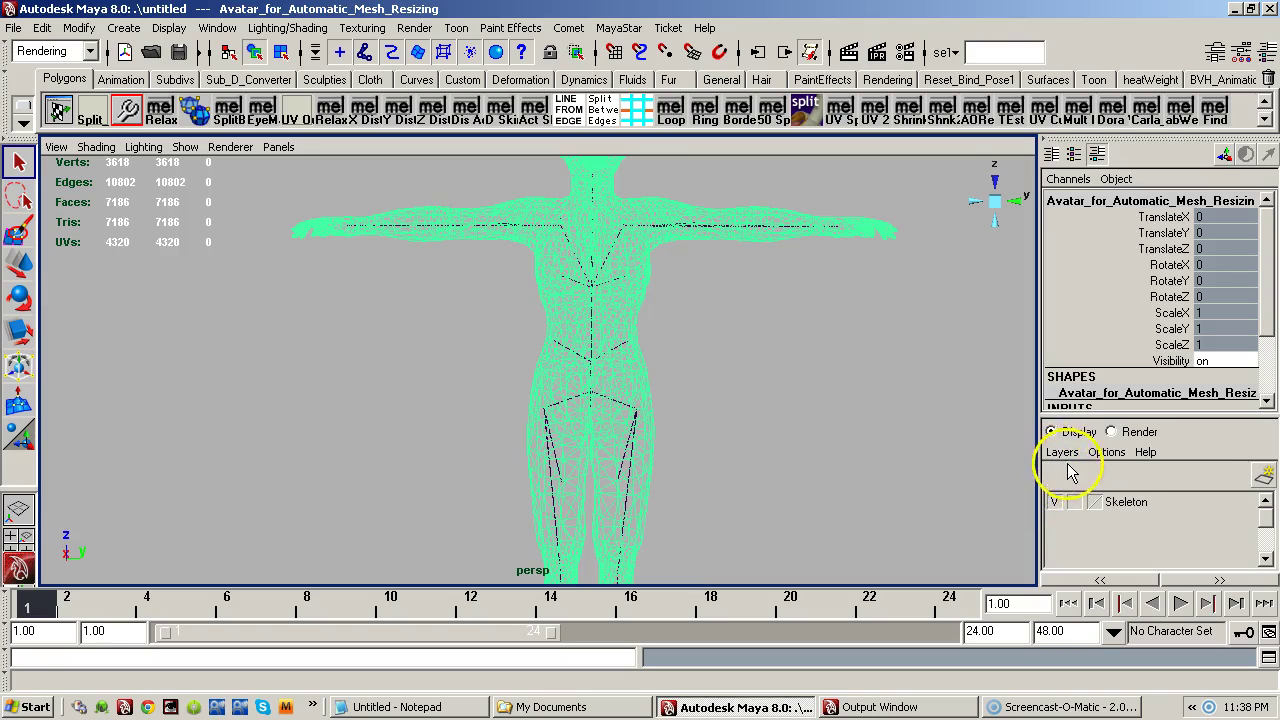
- Test-rotate the mHipLeft joint about 56 degrees around X and undo the rotation
{"action": "left_click", "coordinate": [618, 450]}
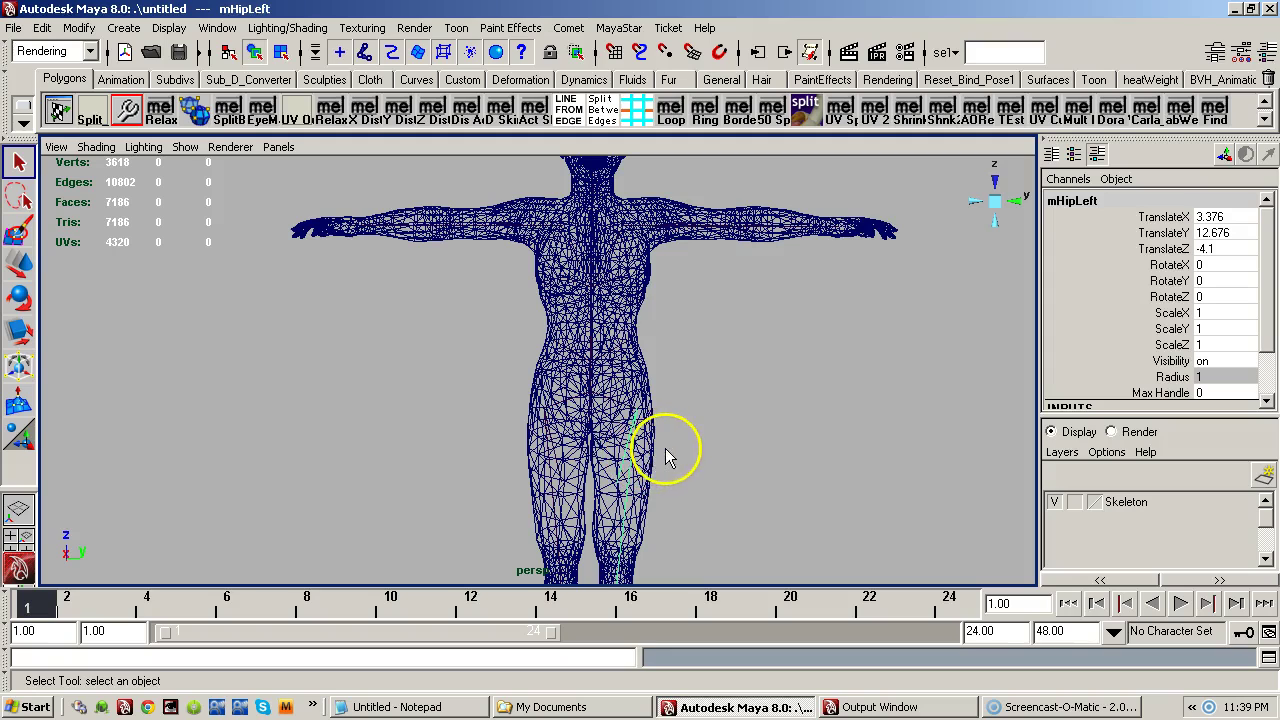
{"action": "key", "text": "e"}
{"action": "left_click_drag", "start_coordinate": [700, 380], "coordinate": [667, 498]}
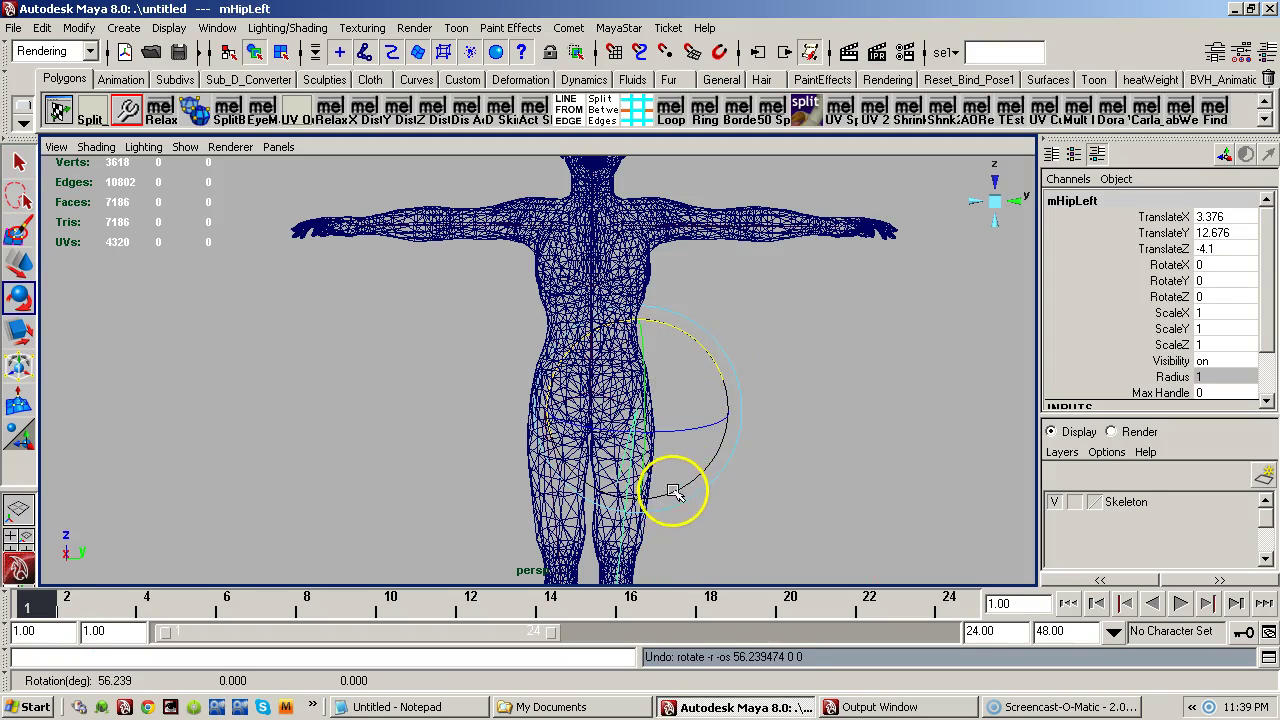
- Select the avatar mesh, inspect its skinCluster35 and tweak1 input nodes, and clear the selection
{"action": "left_click", "coordinate": [750, 240]}
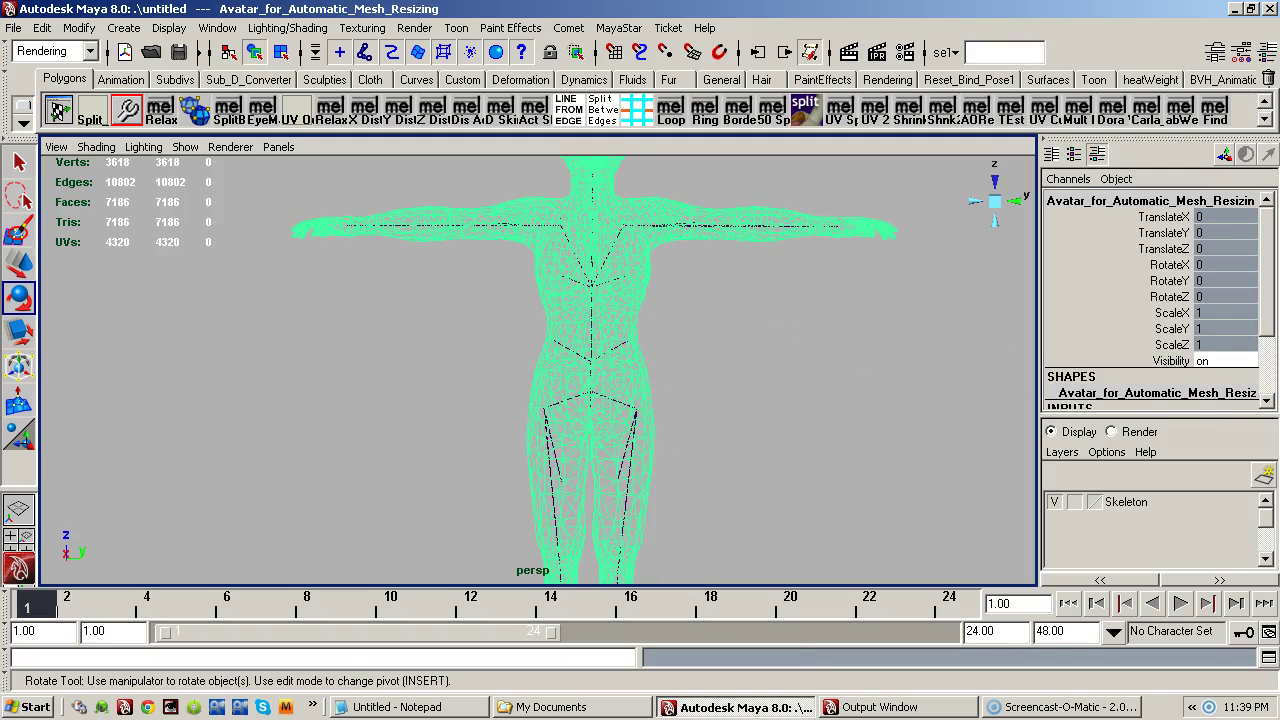
{"action": "left_click_drag", "start_coordinate": [1266, 256], "coordinate": [1273, 292]}
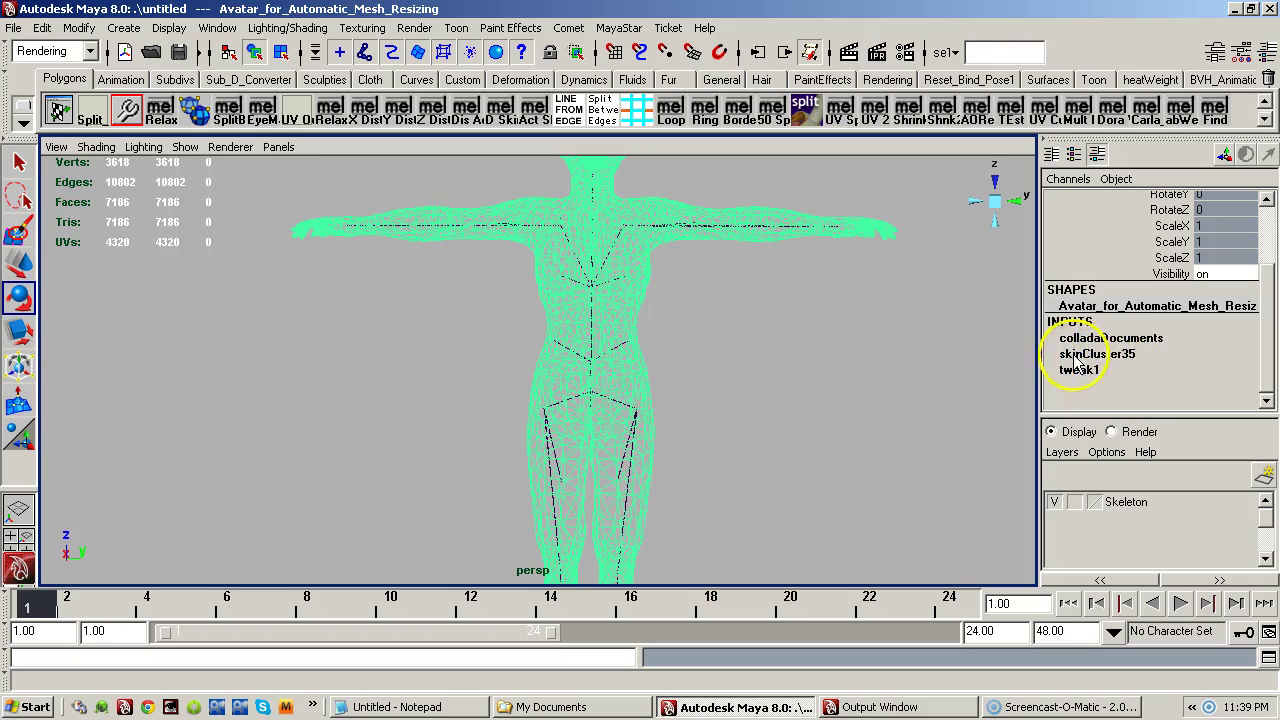
{"action": "left_click", "coordinate": [1100, 356]}
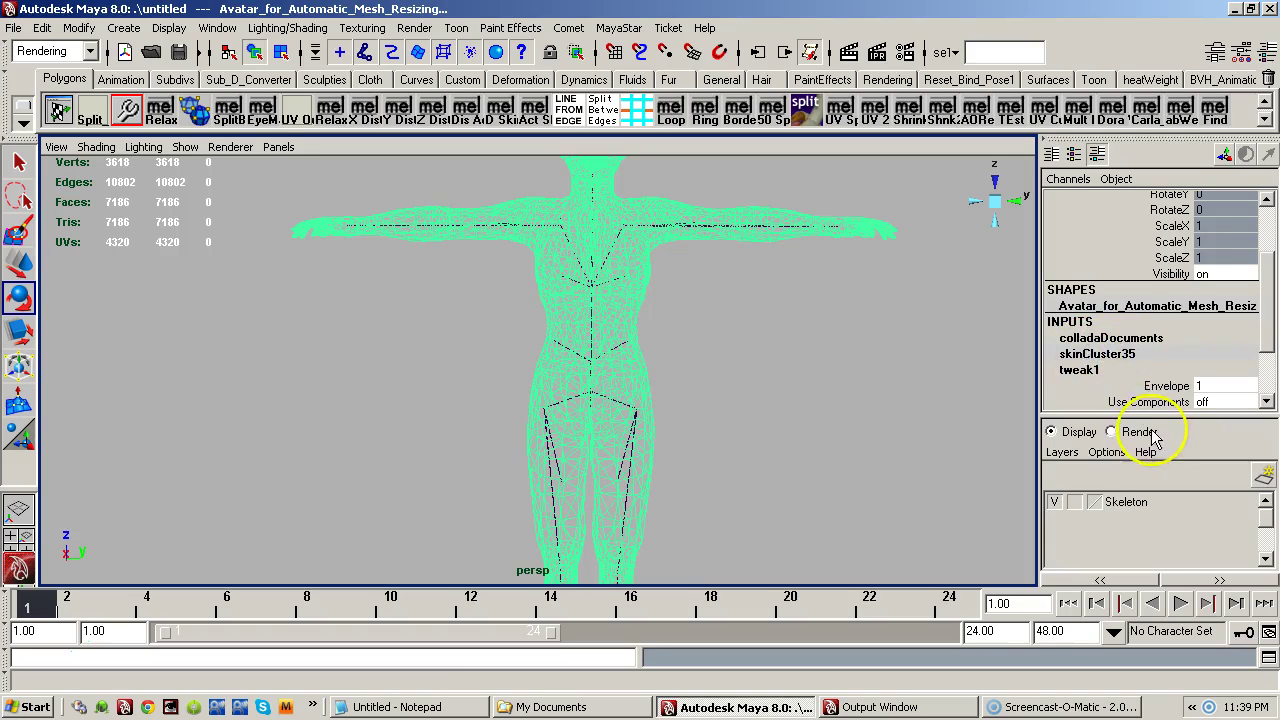
{"action": "left_click", "coordinate": [1097, 369]}
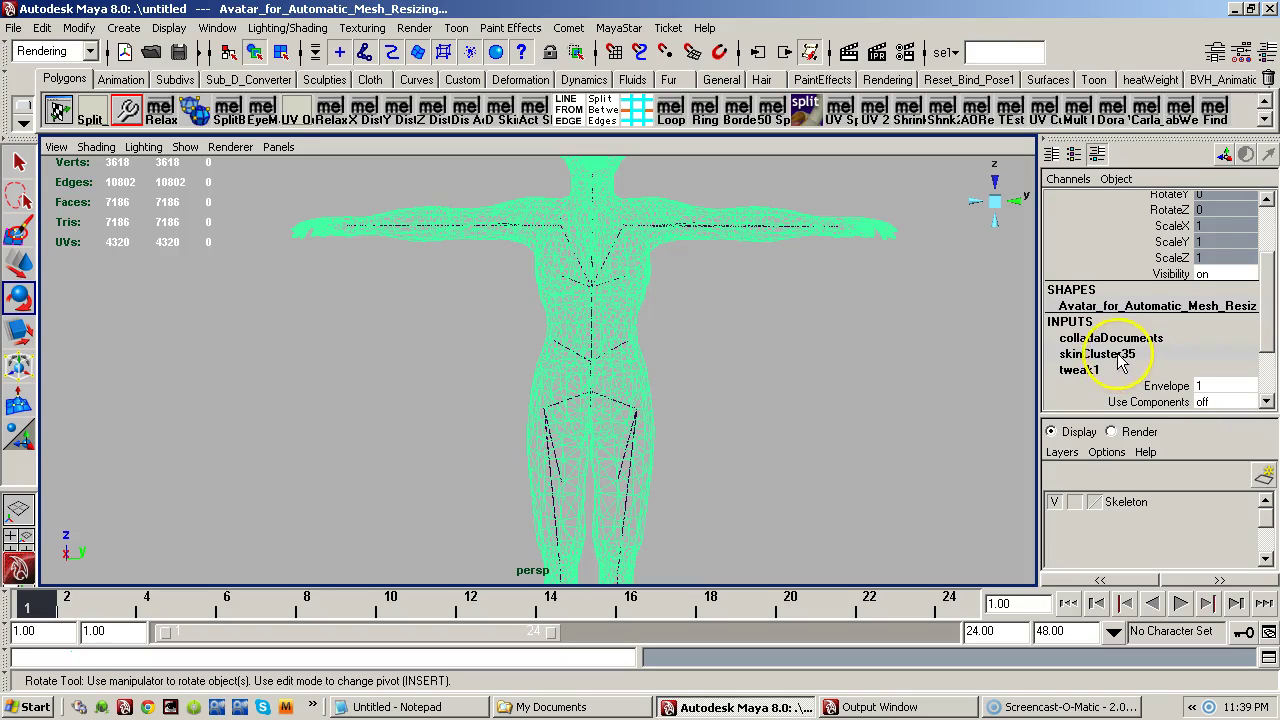
{"action": "left_click", "coordinate": [768, 370]}
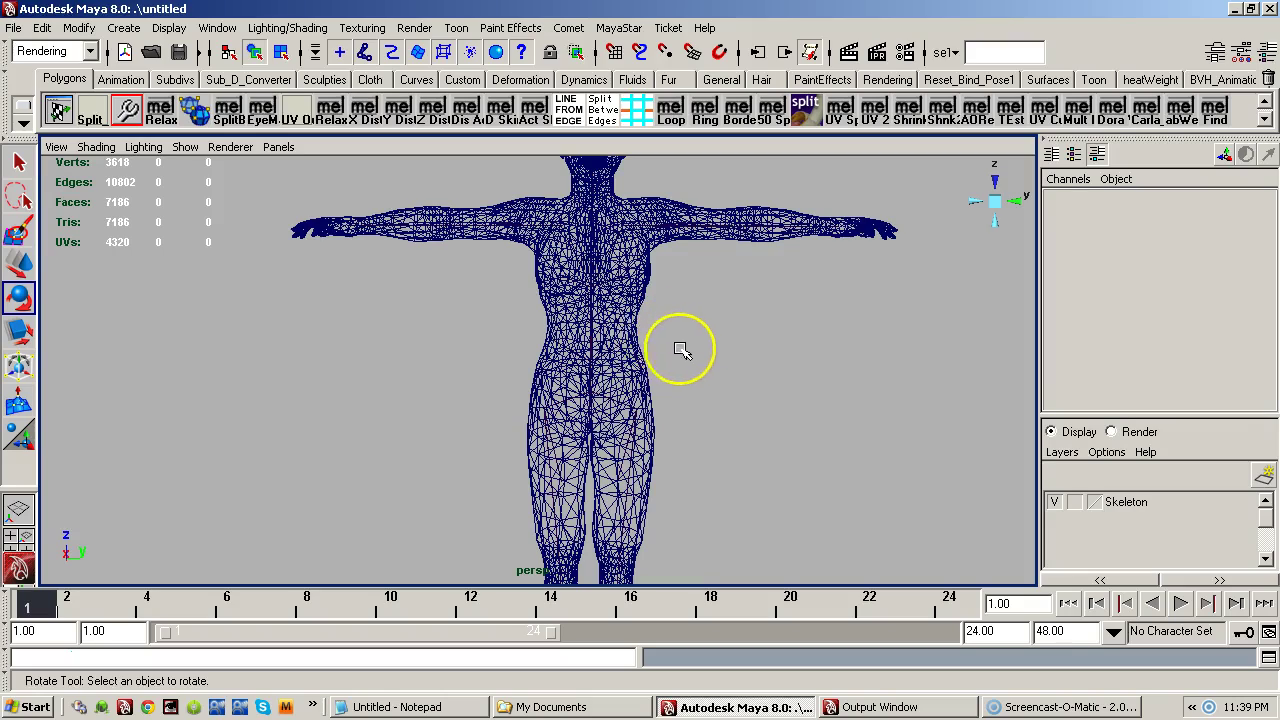
- Select the avatar mesh again and tear off the MayaStar menu as a floating window
{"action": "left_click_drag", "start_coordinate": [634, 357], "coordinate": [682, 394], "text": "alt"}
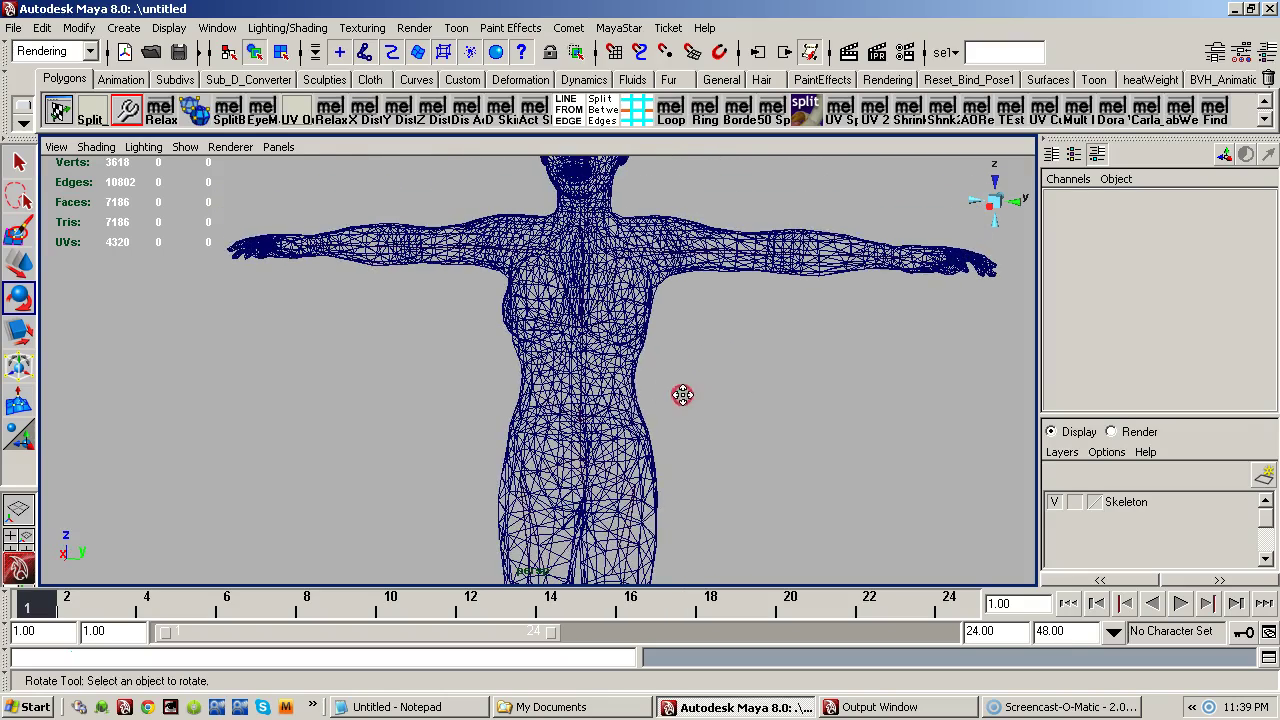
{"action": "left_click", "coordinate": [621, 382]}
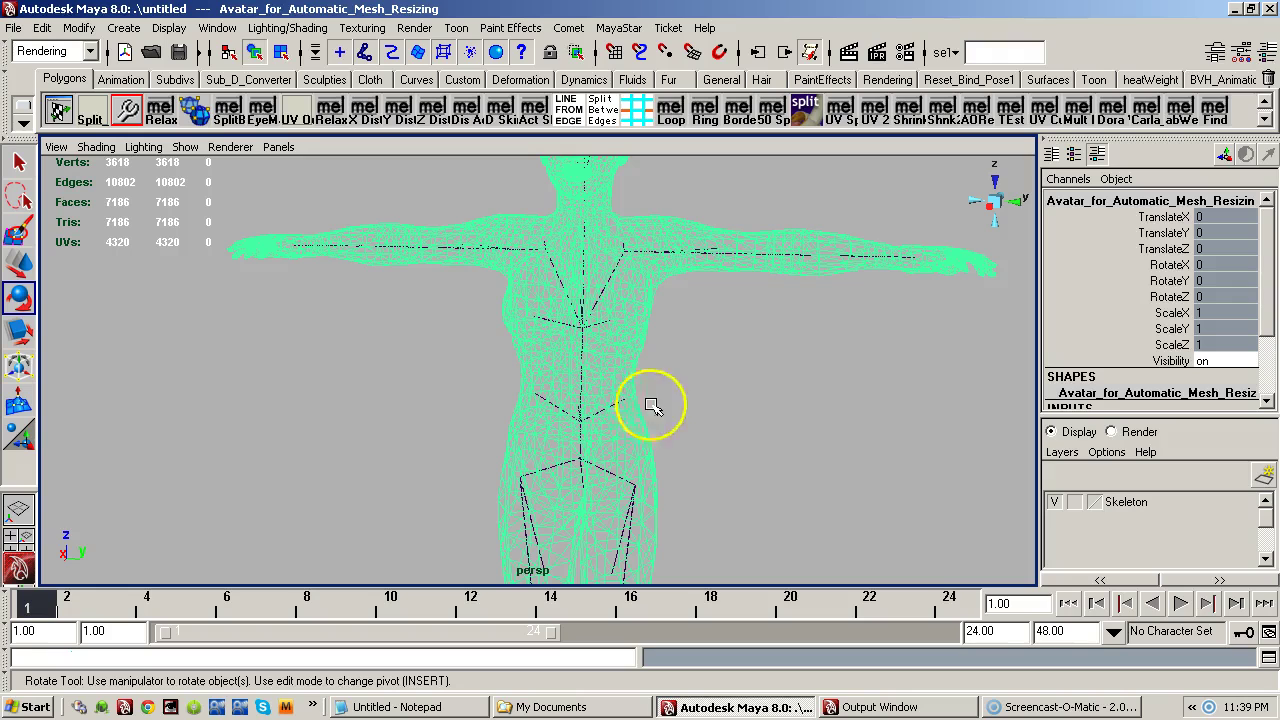
{"action": "left_click", "coordinate": [619, 28]}
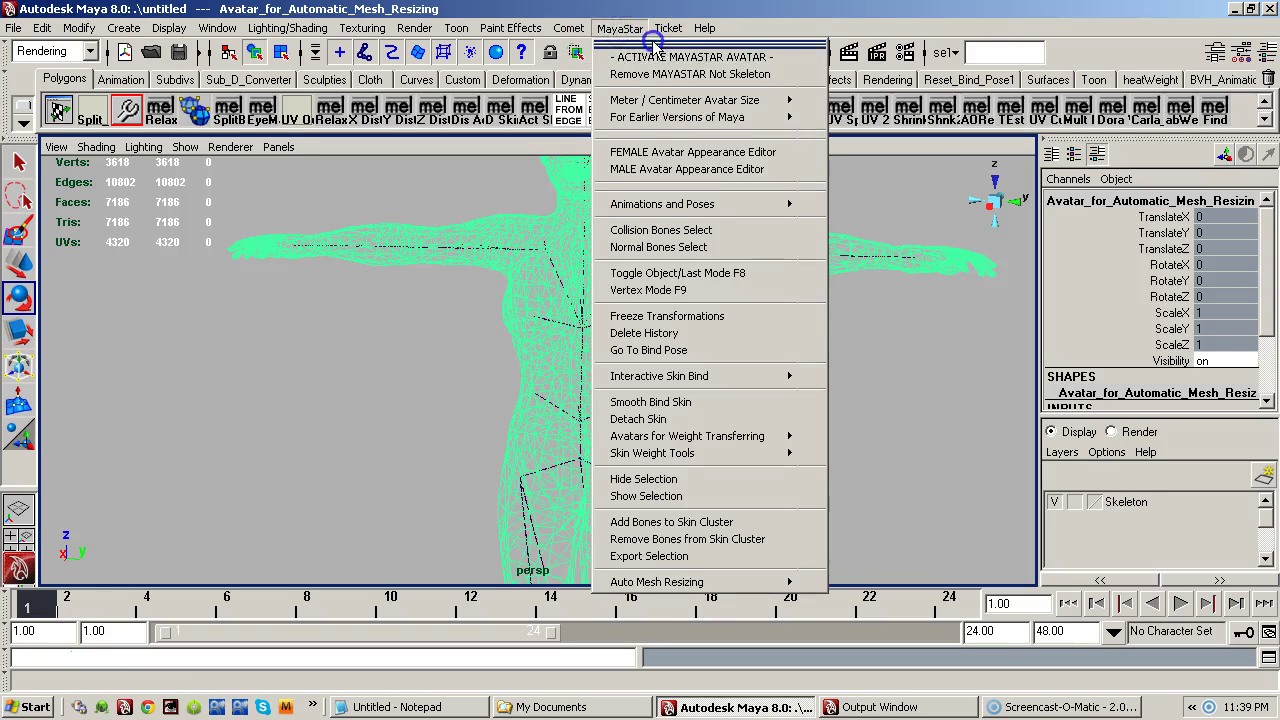
{"action": "left_click", "coordinate": [652, 44]}
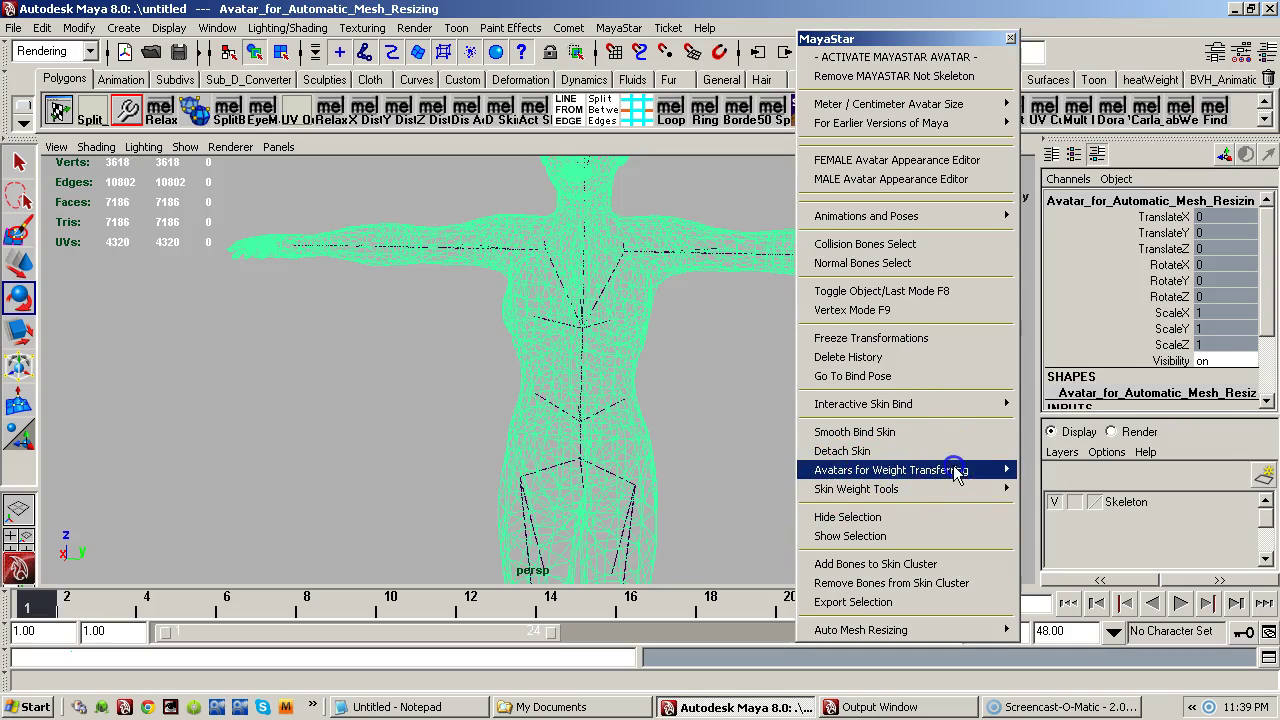
- Check the avatar mesh's input nodes and apply Detach Skin with History from the MayaStar weight-transfer tools
{"action": "left_click", "coordinate": [955, 472]}
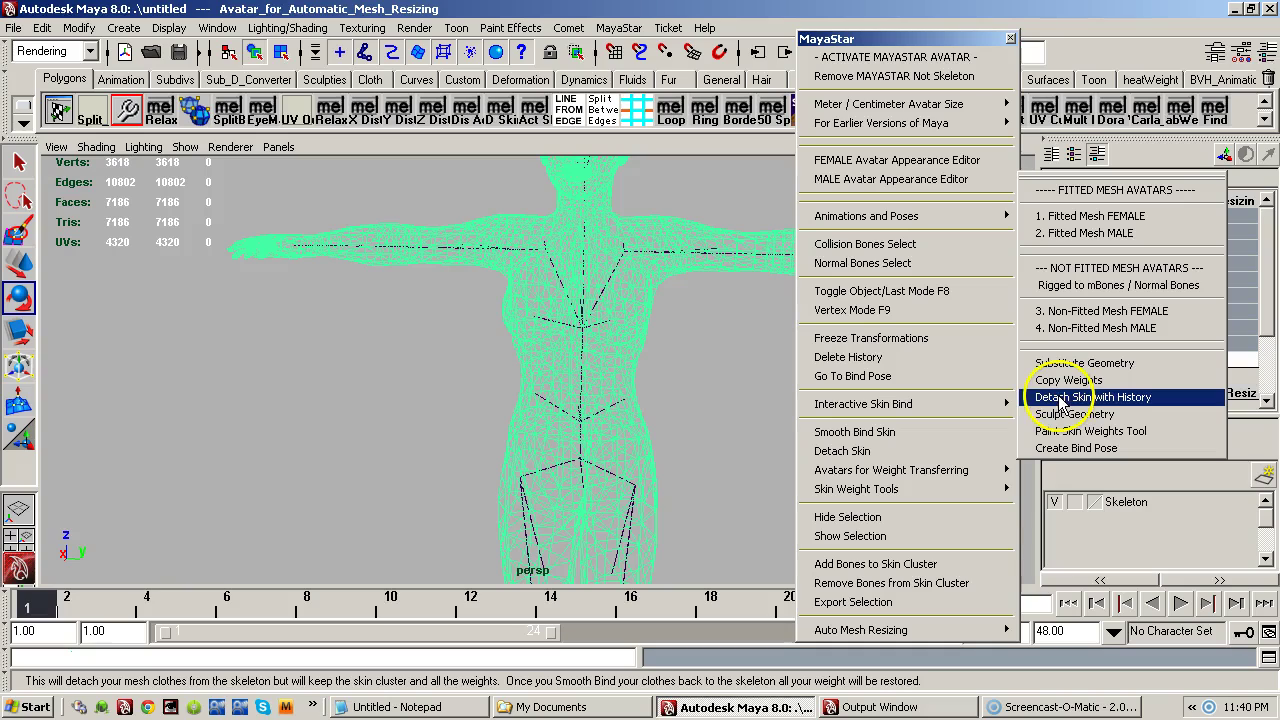
{"action": "left_click", "coordinate": [886, 458]}
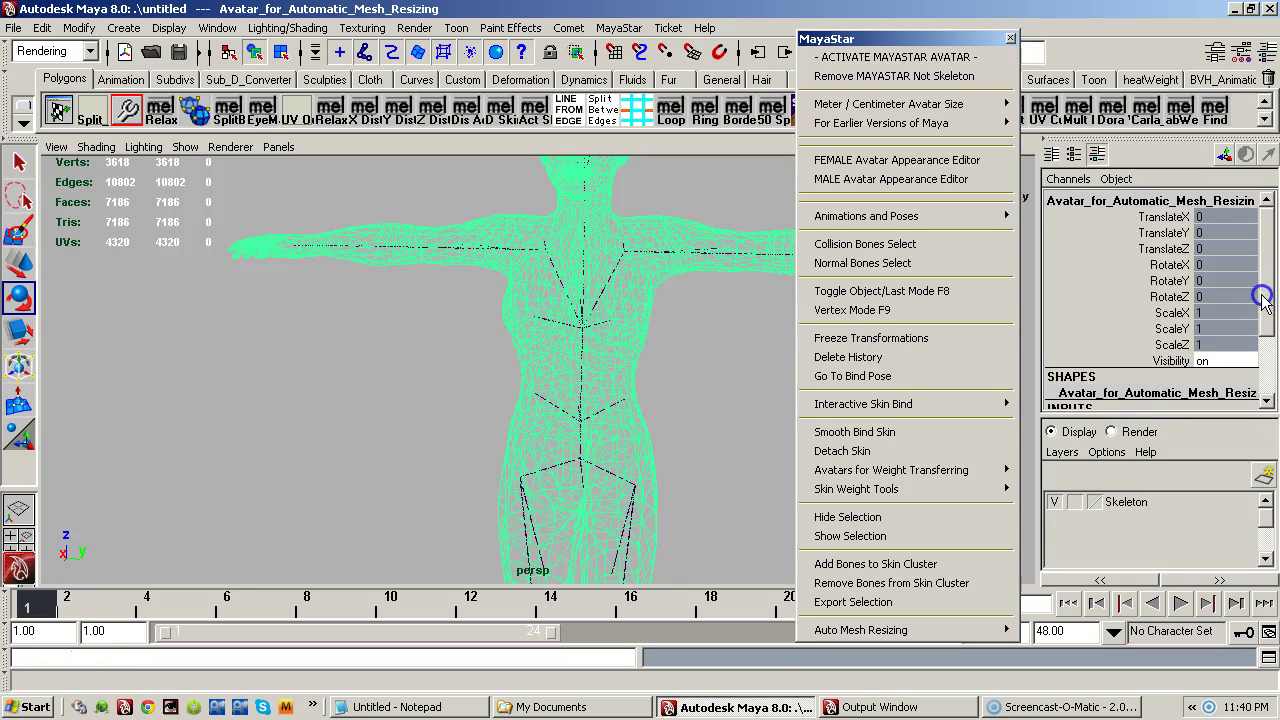
{"action": "scroll", "coordinate": [1263, 300], "scroll_direction": "down", "scroll_amount": 3}
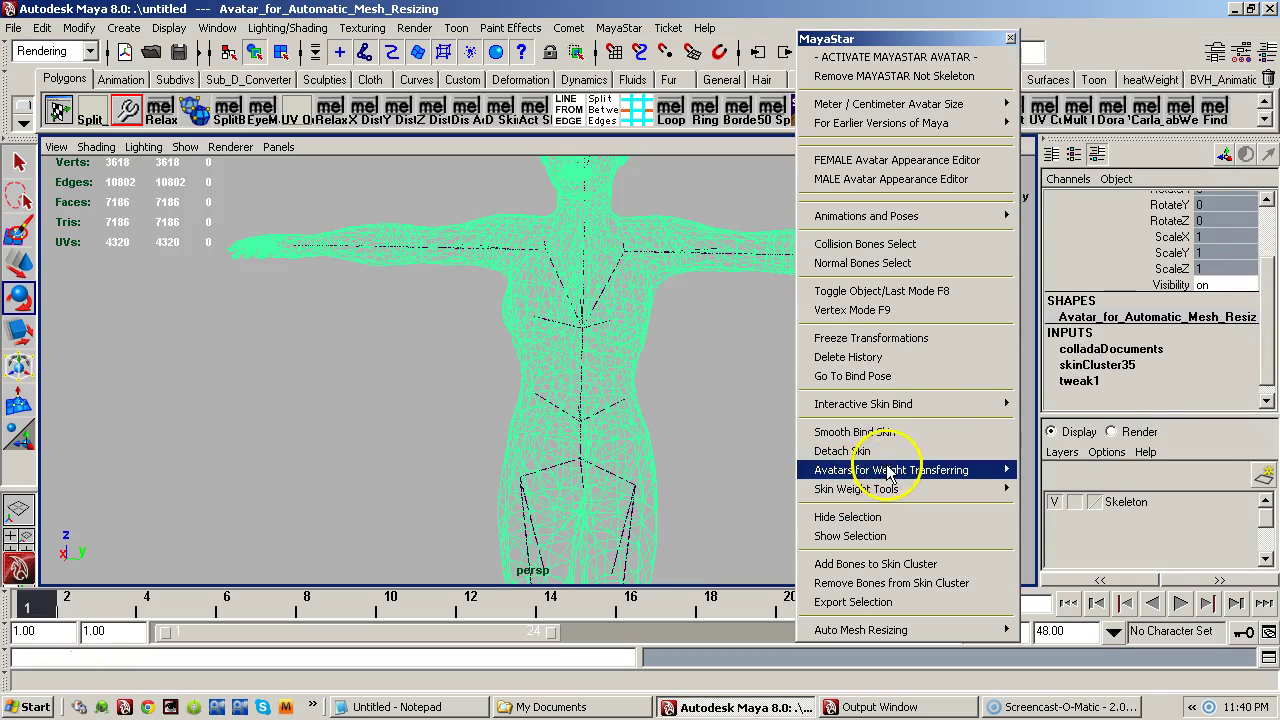
{"action": "left_click", "coordinate": [1104, 437]}
{"action": "mouse_move", "coordinate": [975, 478]}
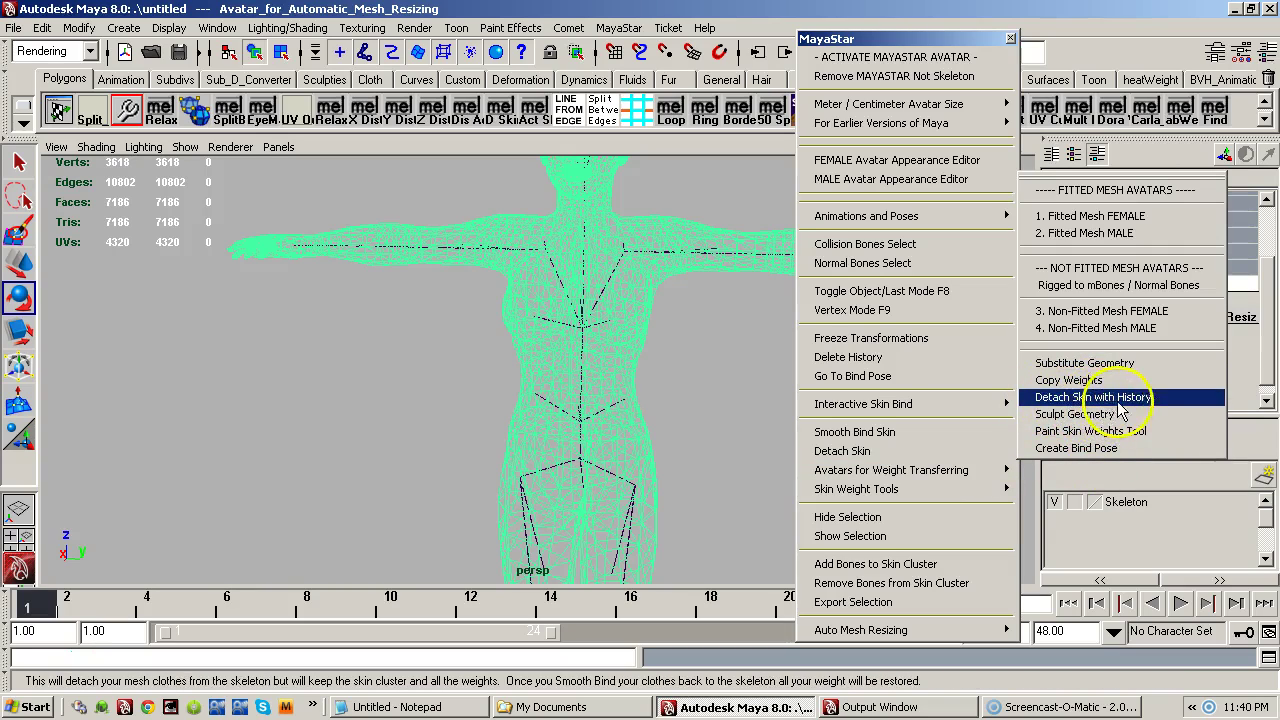
{"action": "left_click", "coordinate": [1112, 398]}
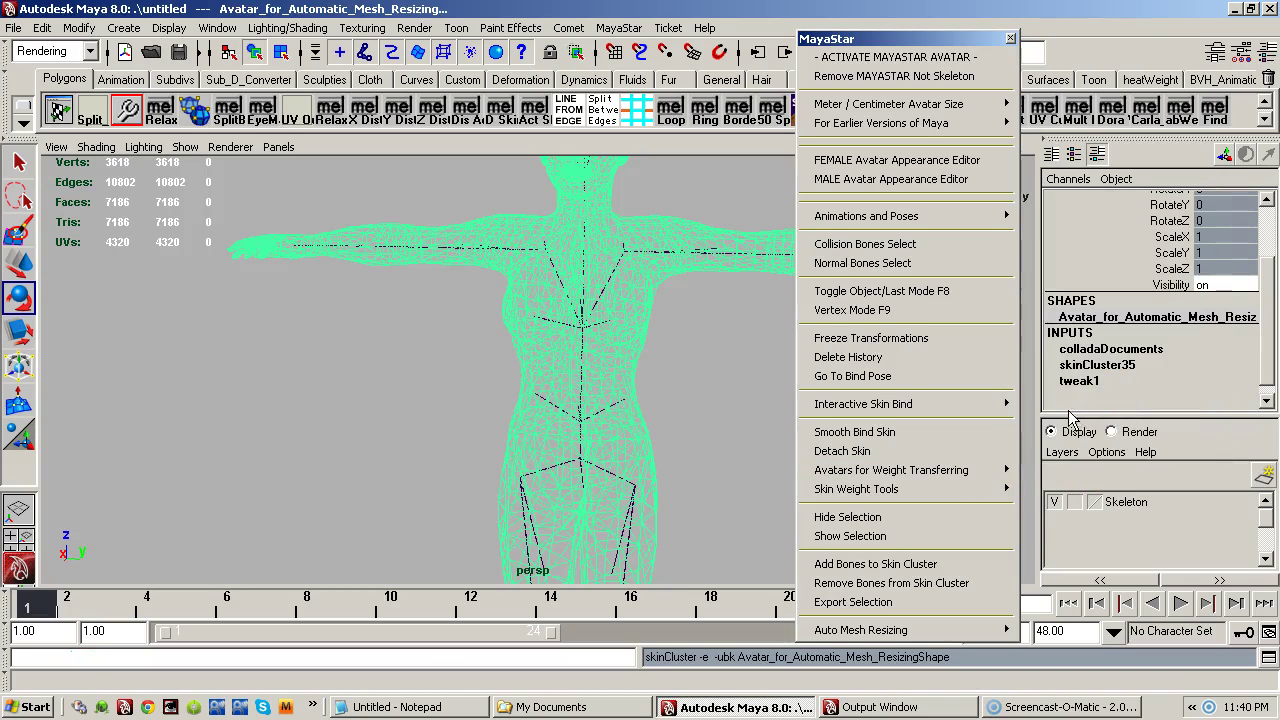
- Select the collision bones, normal bones and avatar mesh, and smooth bind to selected joints by closest distance, max influences 3, dropoff rate 4.0
{"action": "left_click", "coordinate": [716, 433]}
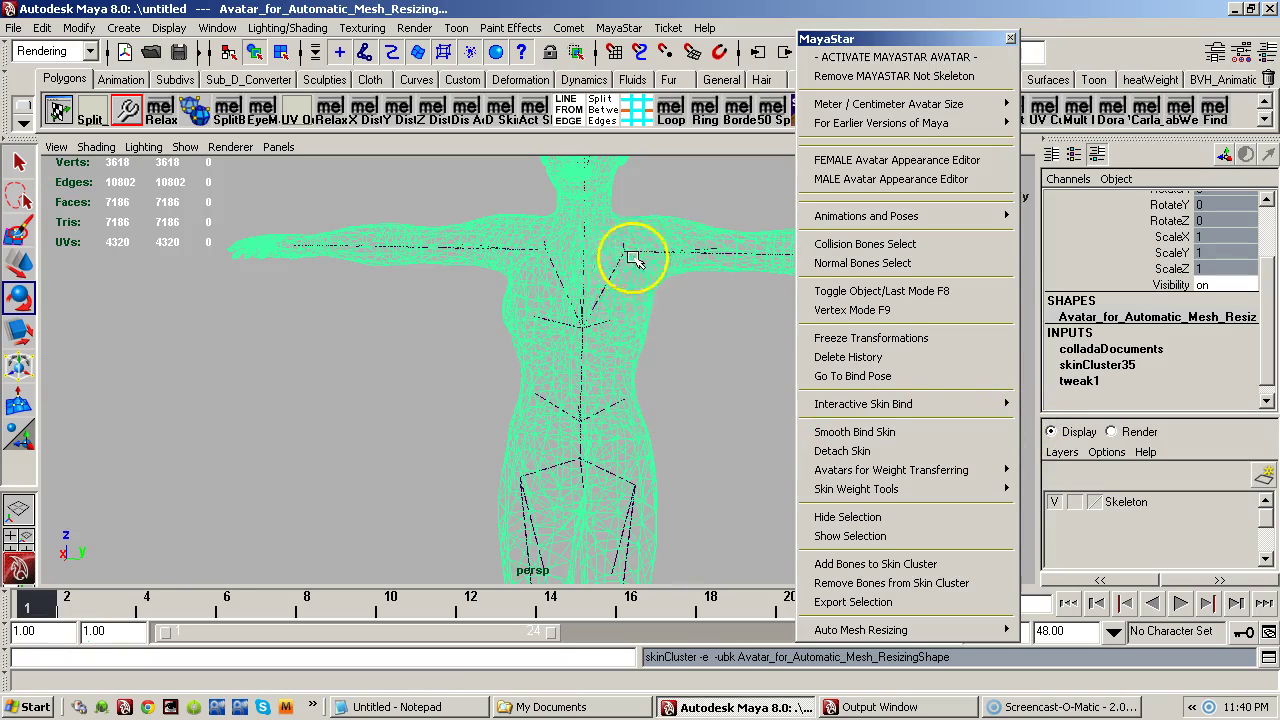
{"action": "left_click", "coordinate": [912, 248]}
{"action": "left_click", "coordinate": [906, 263]}
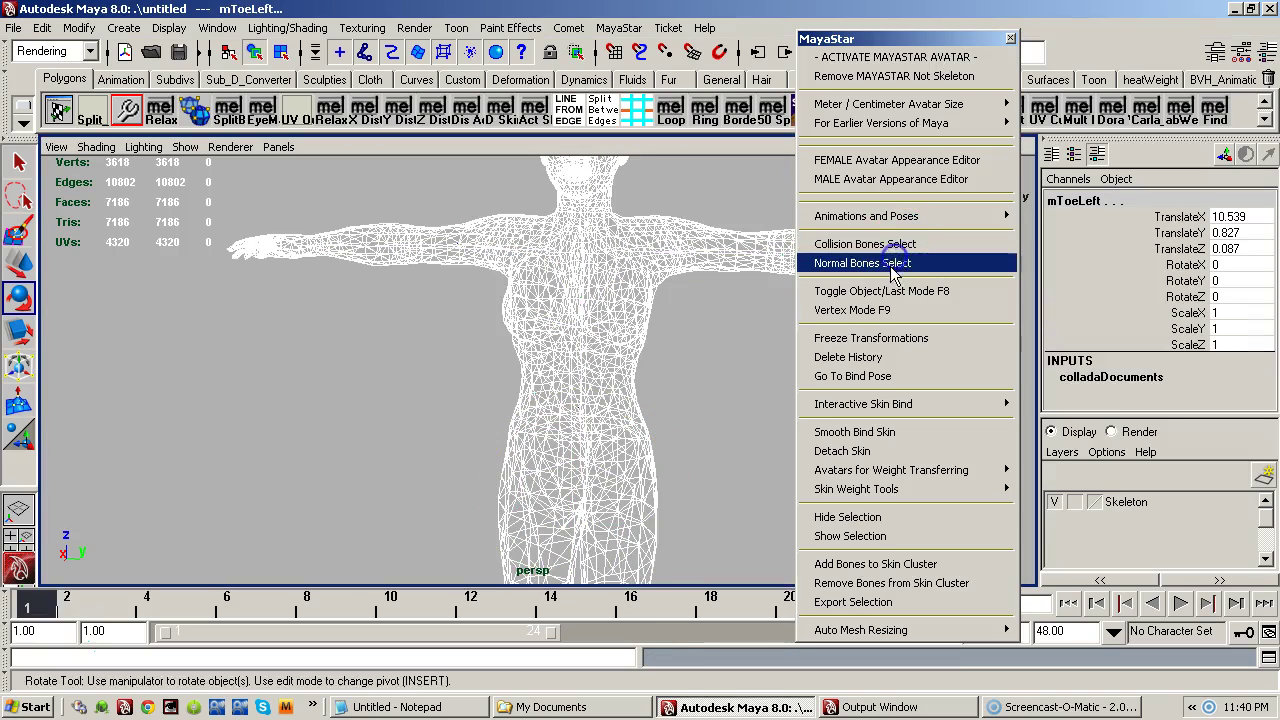
{"action": "left_click", "coordinate": [905, 431]}
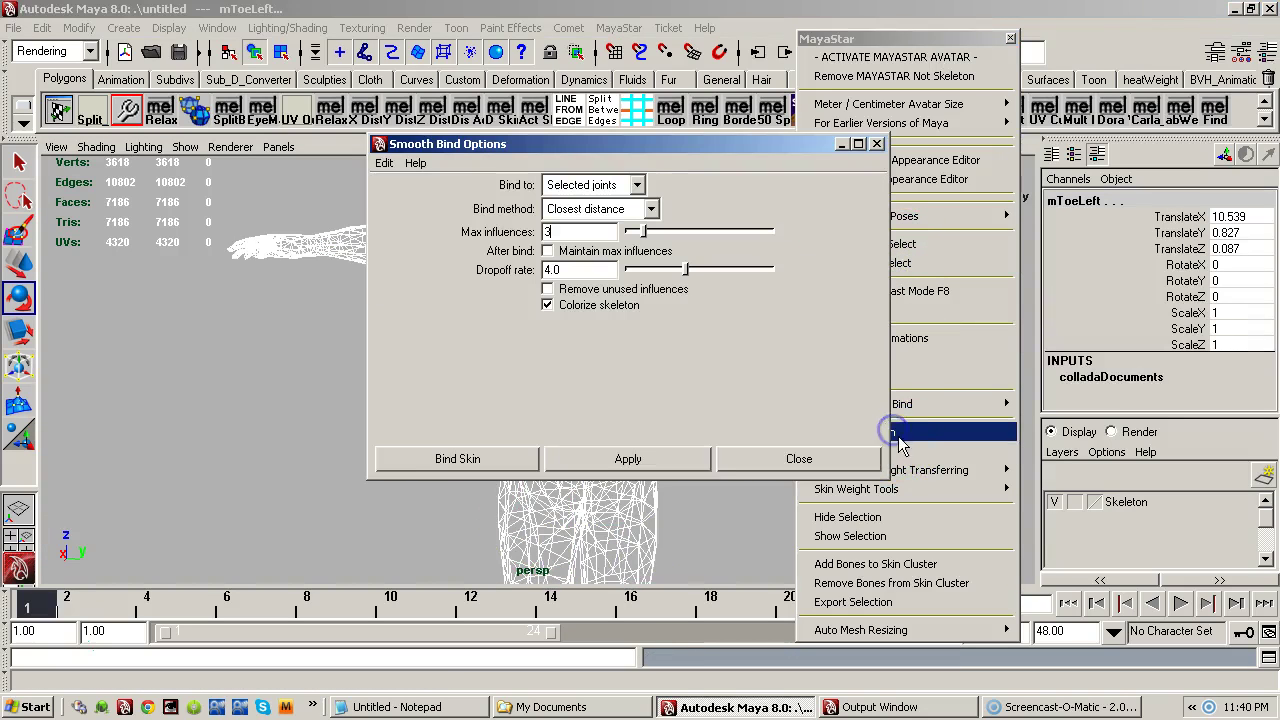
{"action": "left_click", "coordinate": [398, 465]}
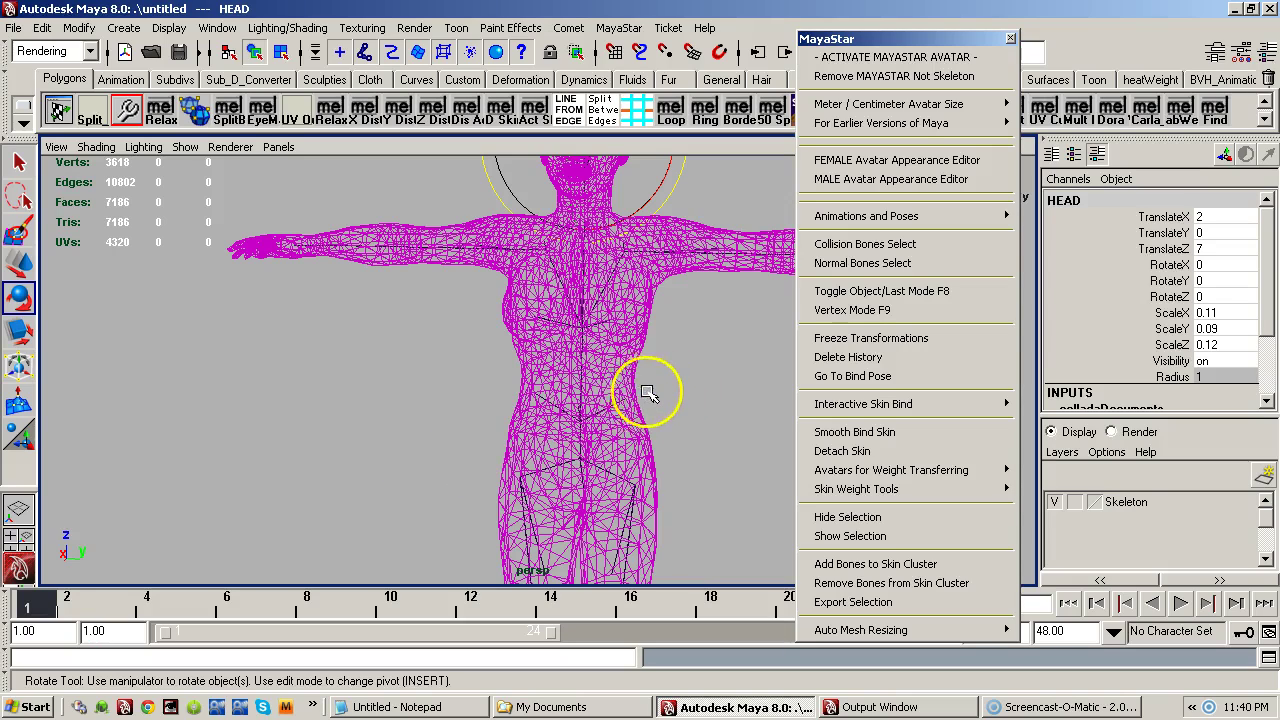
- Return the skeleton to its bind pose and display the avatar mesh with smooth shading
{"action": "left_click", "coordinate": [655, 519]}
{"action": "left_click_drag", "start_coordinate": [686, 443], "coordinate": [633, 393]}
{"action": "right_click_drag", "start_coordinate": [633, 393], "coordinate": [712, 318], "text": "alt"}
{"action": "left_click", "coordinate": [940, 375]}
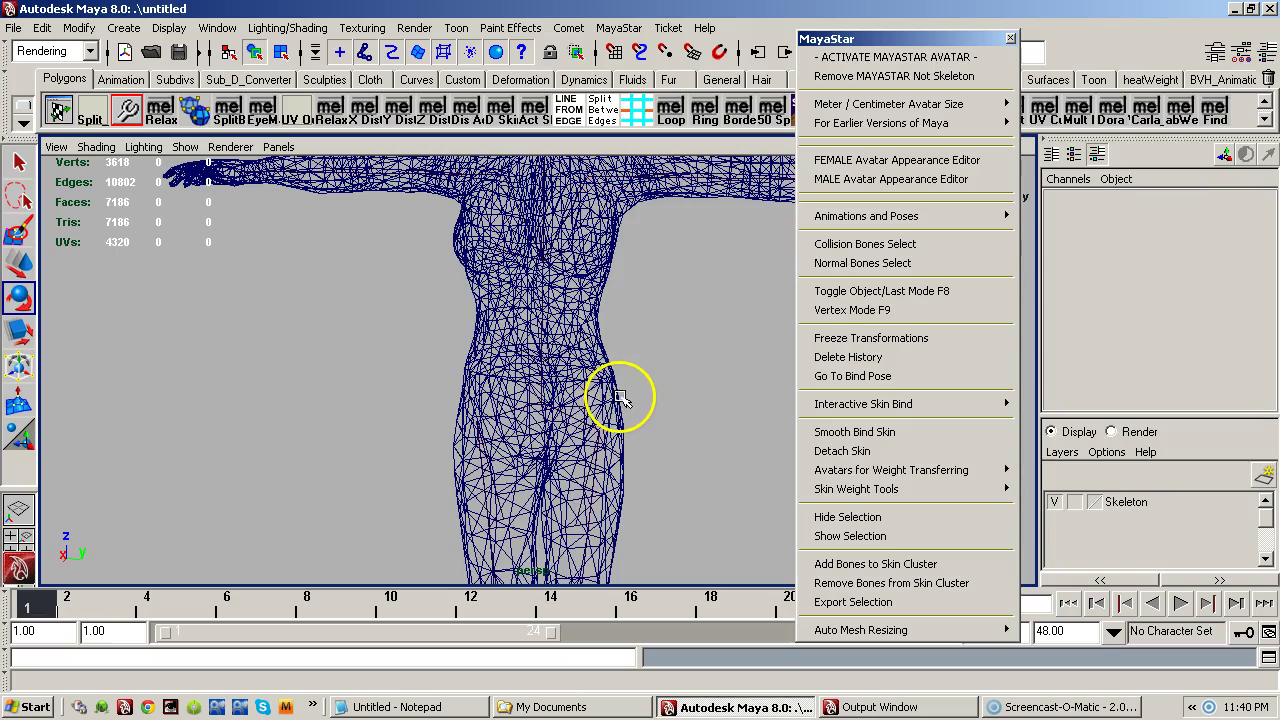
{"action": "key", "text": "5"}
{"action": "left_click_drag", "start_coordinate": [636, 389], "coordinate": [580, 366], "text": "alt"}
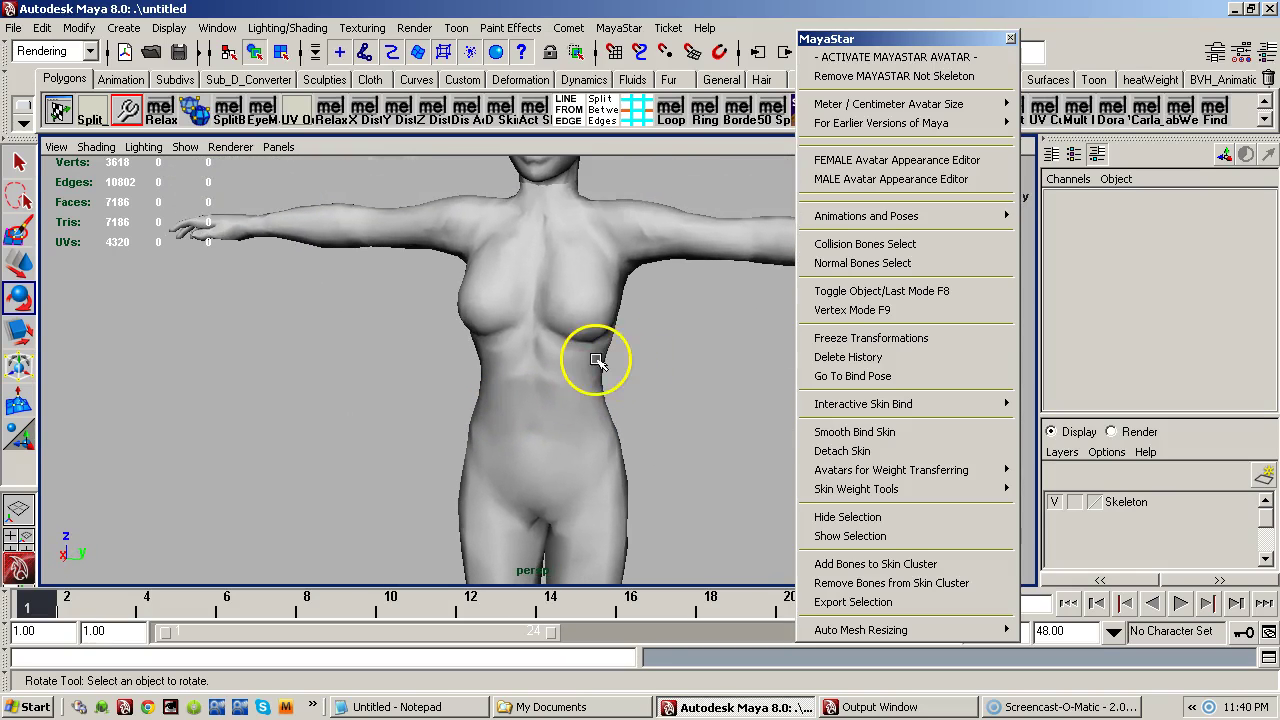
- Try to set the torso's Breast Size to 100 for the selected avatar mesh in the FEMALE Avatar Appearance Editor, and close the editor
{"action": "left_click", "coordinate": [600, 361]}
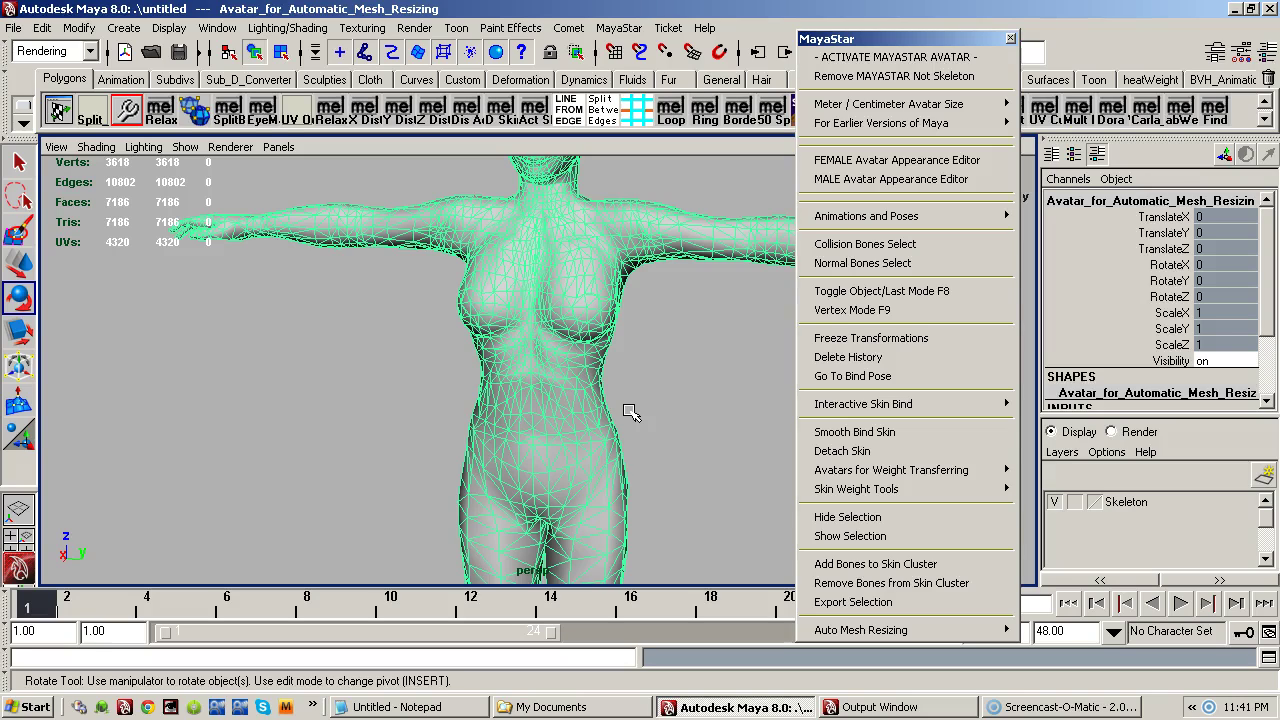
{"action": "left_click", "coordinate": [912, 160]}
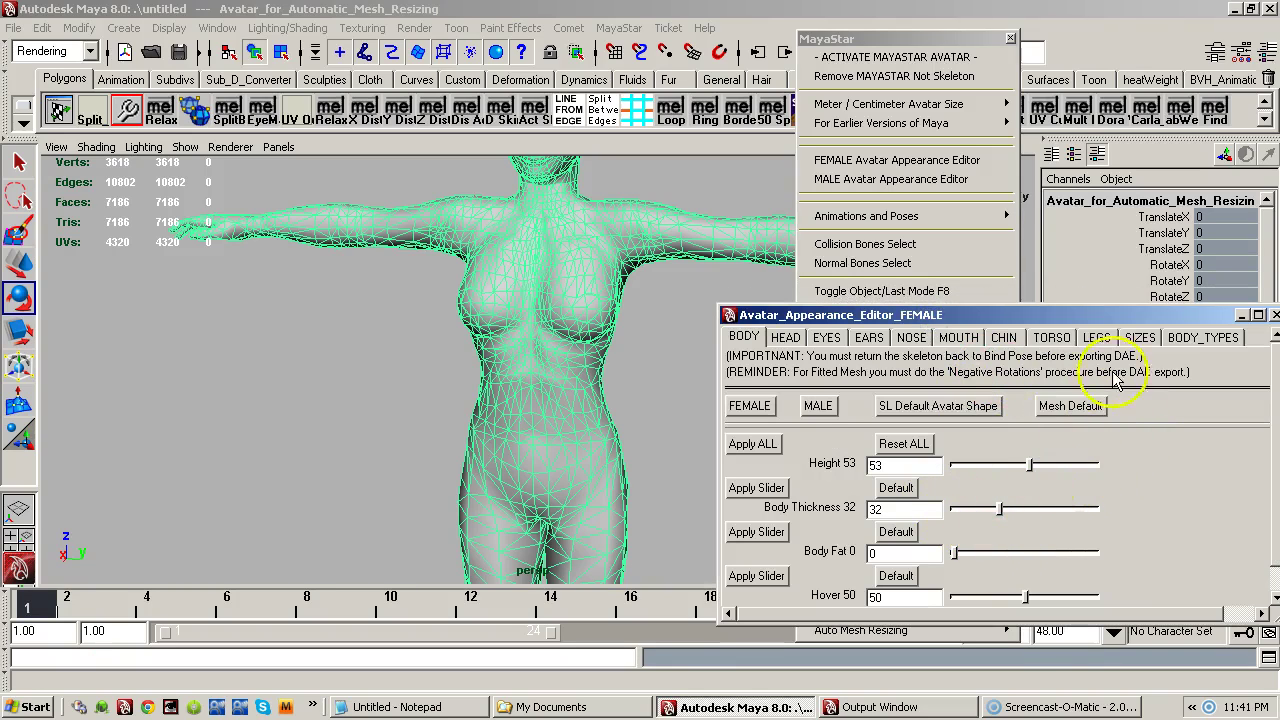
{"action": "left_click", "coordinate": [1051, 337]}
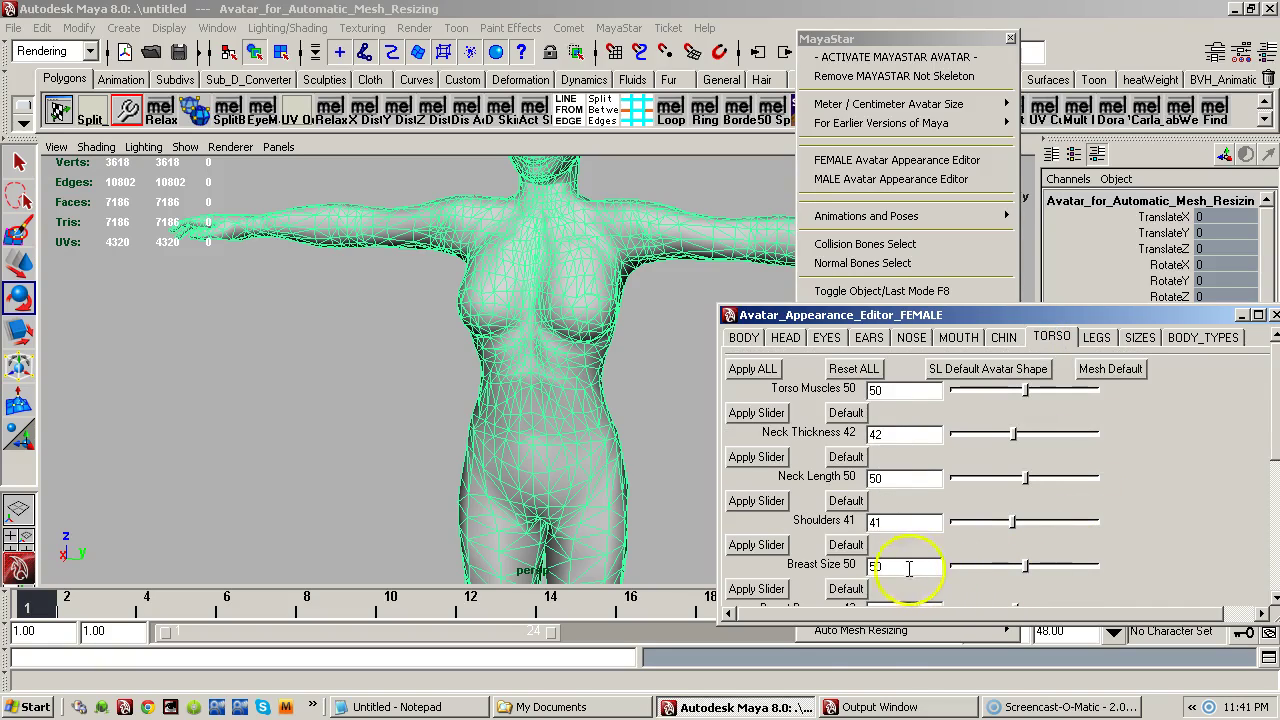
{"action": "key", "text": "Return"}
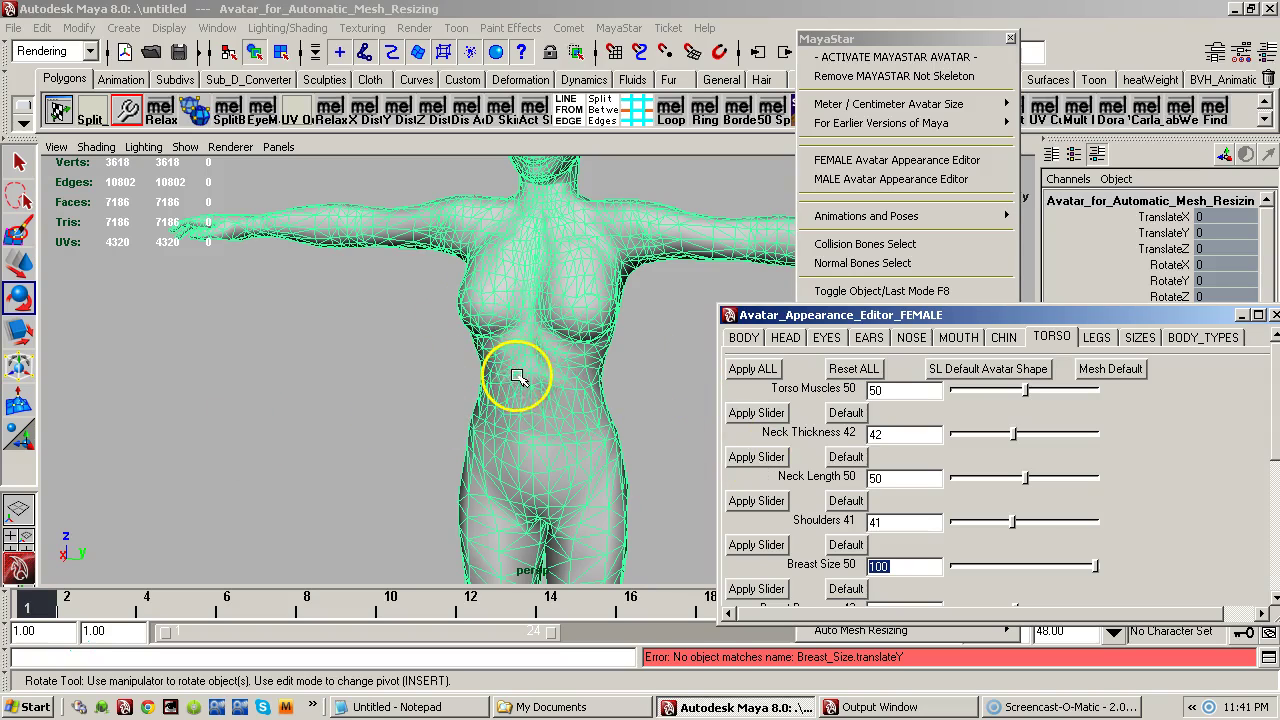
{"action": "left_click_drag", "start_coordinate": [908, 318], "coordinate": [788, 317]}
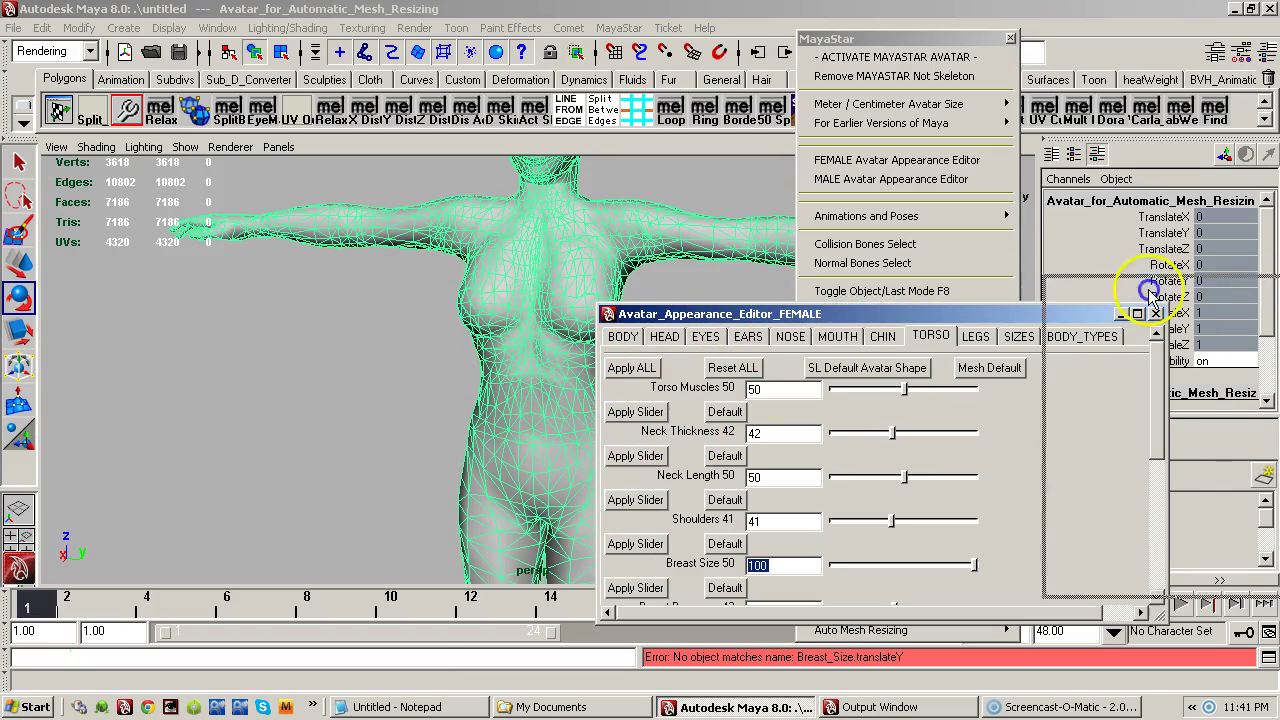
{"action": "left_click", "coordinate": [1155, 313]}
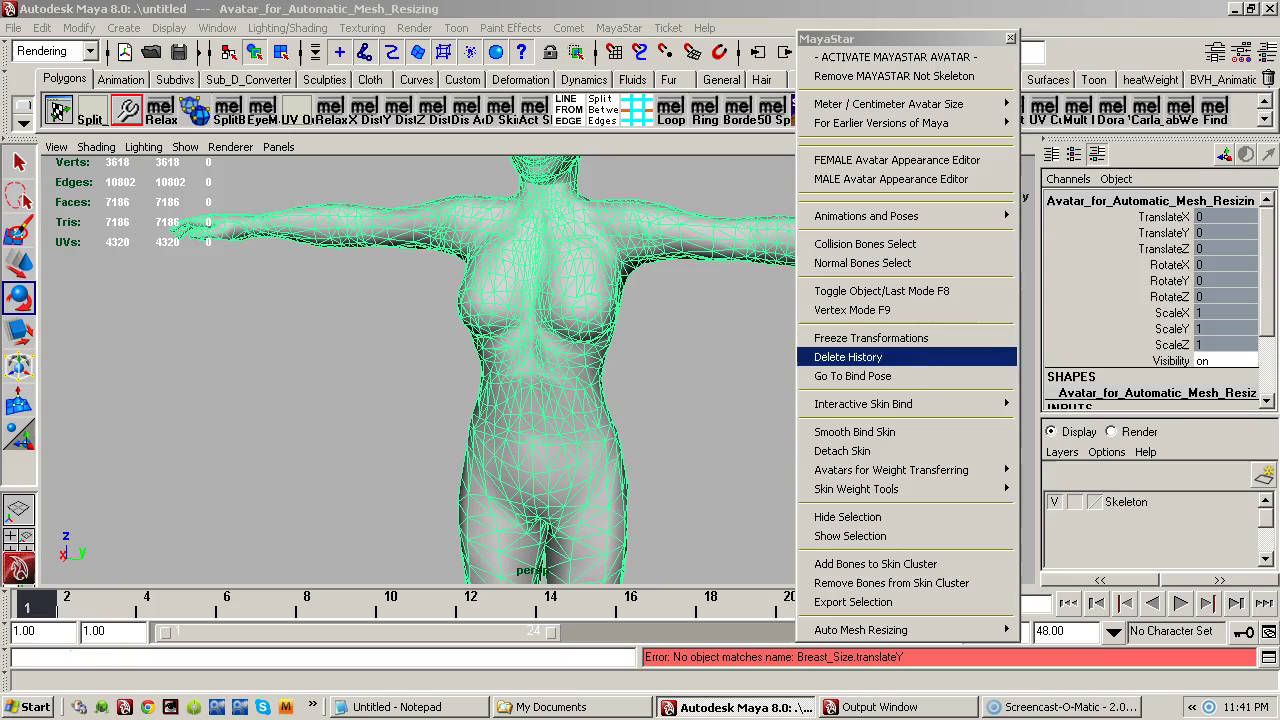
- Select the whole avatar mesh again in the perspective view
{"action": "left_click", "coordinate": [606, 370]}
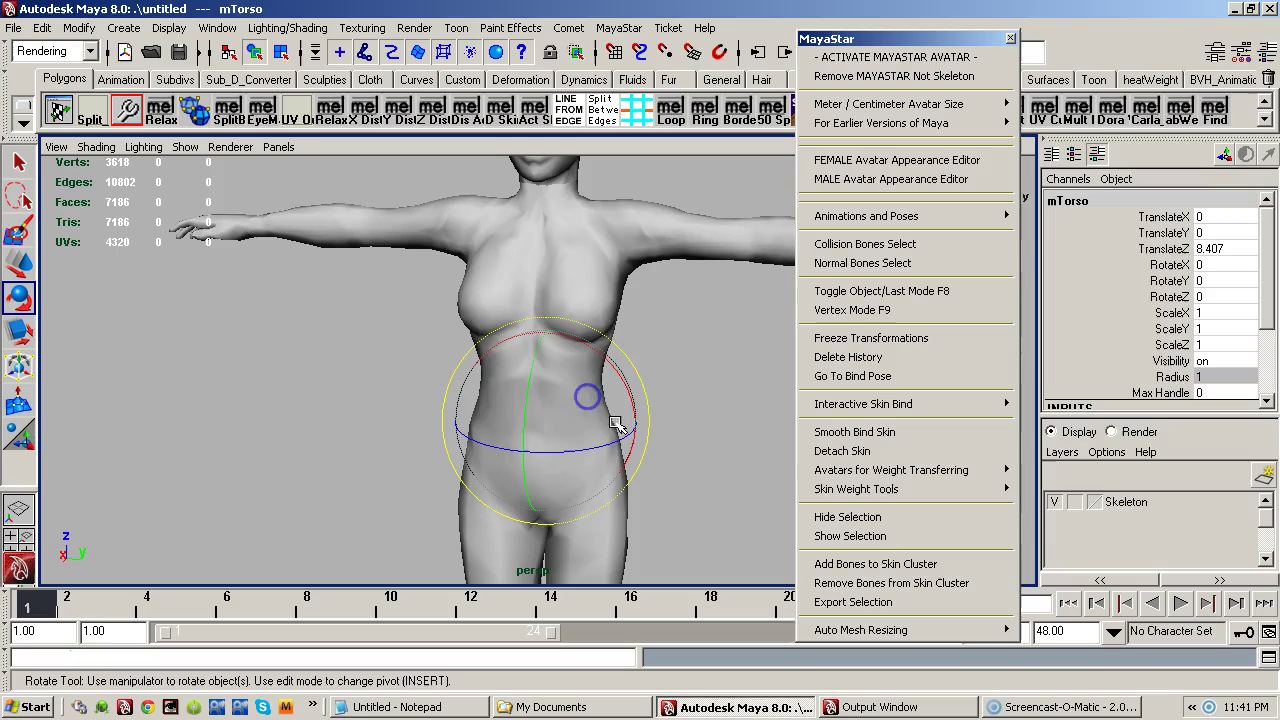
{"action": "left_click", "coordinate": [668, 206]}
{"action": "left_click", "coordinate": [665, 214]}
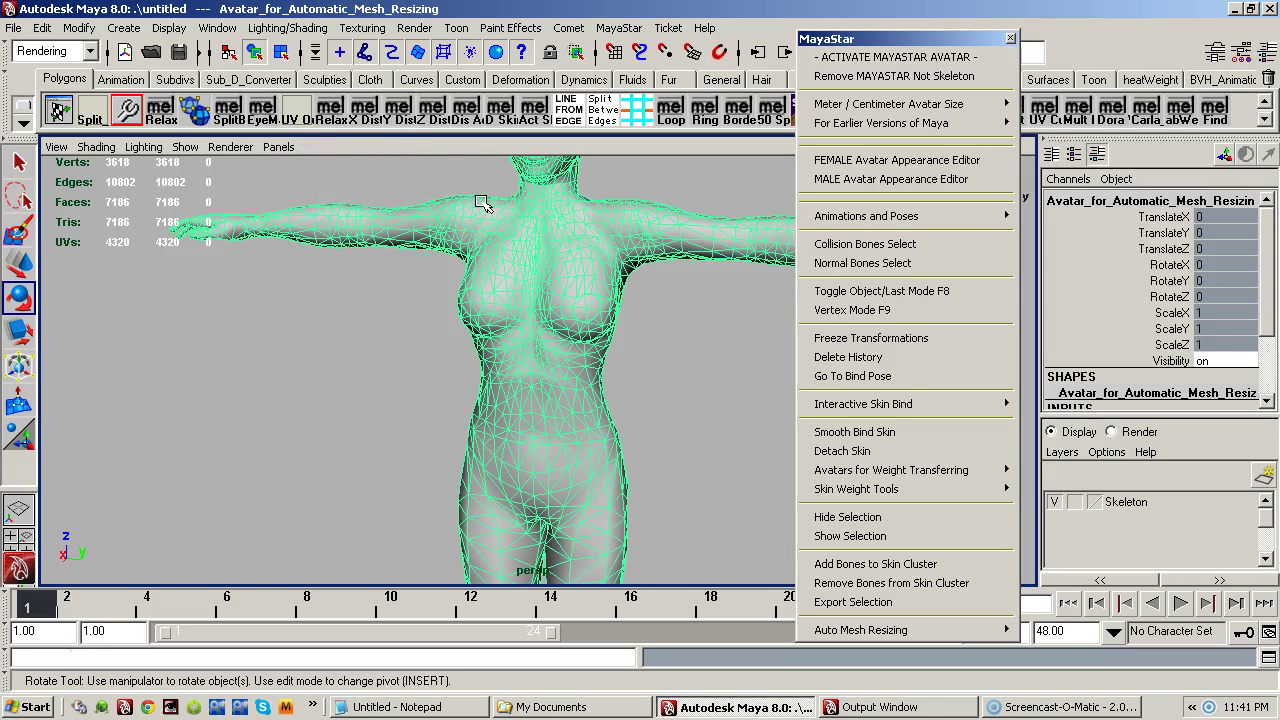
- Switch to the Animation menu set and review the Export Skin Weight Map options without exporting
{"action": "left_click", "coordinate": [55, 51]}
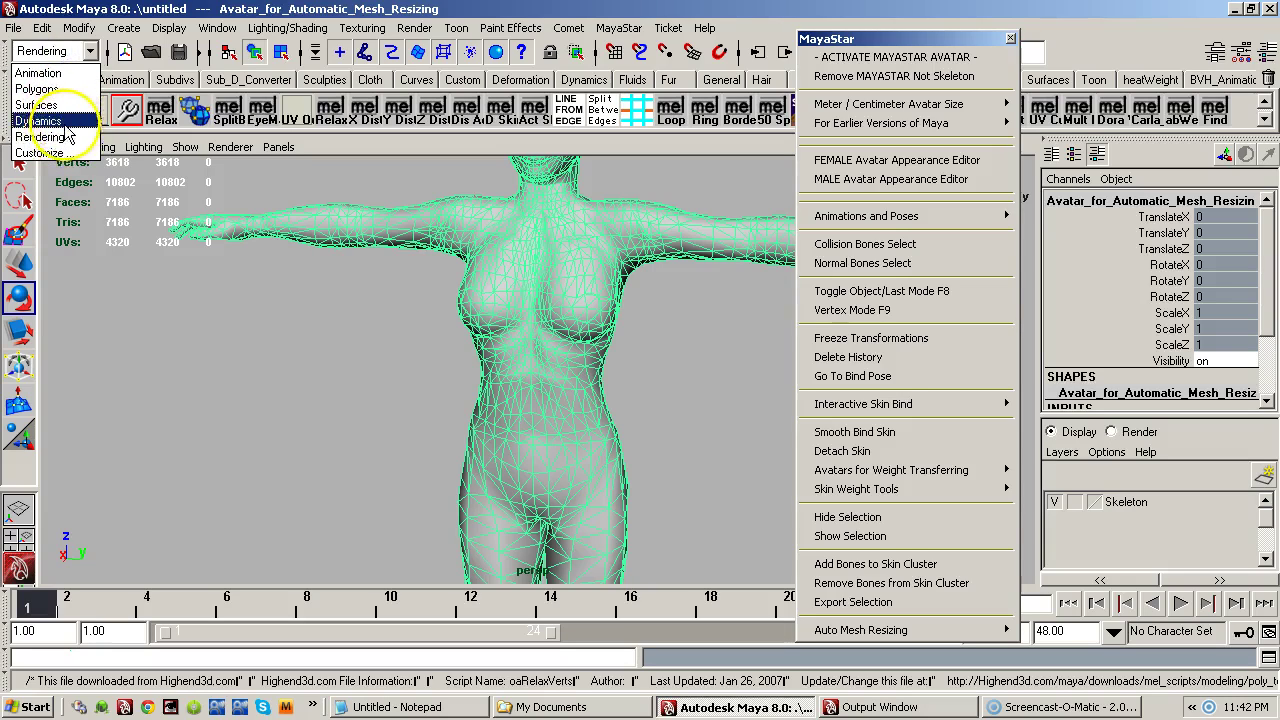
{"action": "left_click", "coordinate": [40, 73]}
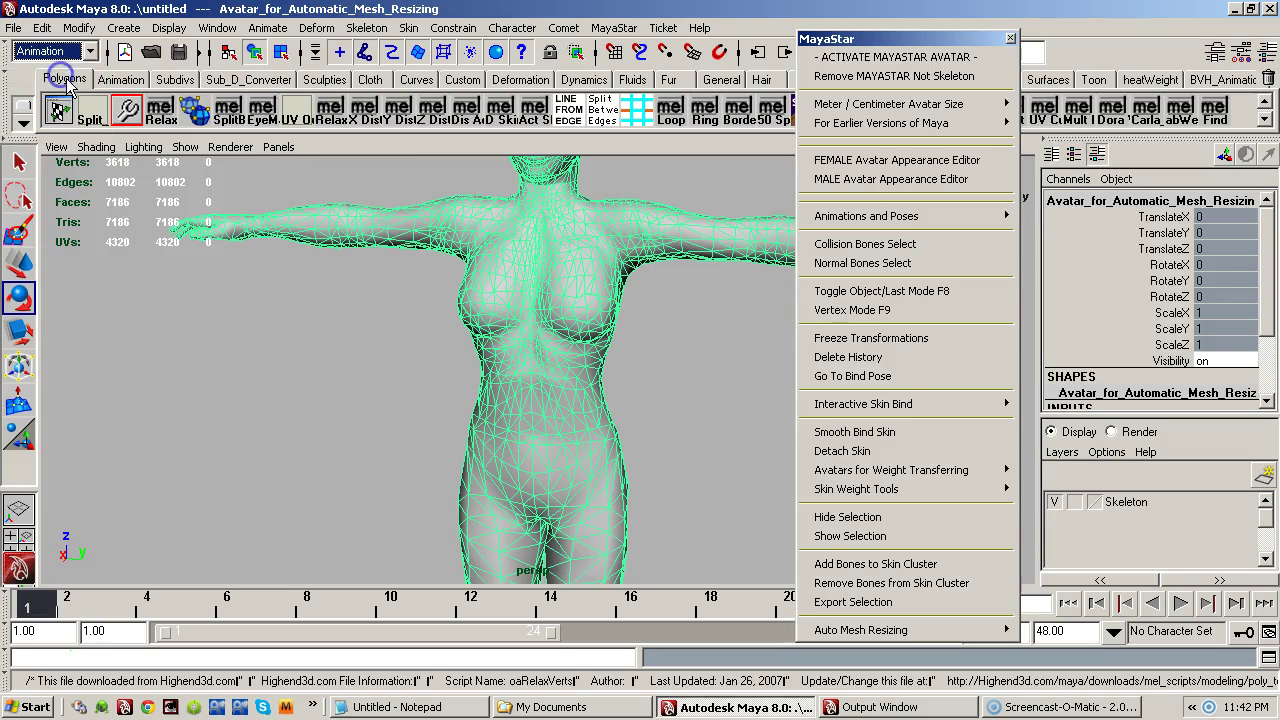
{"action": "left_click", "coordinate": [409, 28]}
{"action": "mouse_move", "coordinate": [440, 127]}
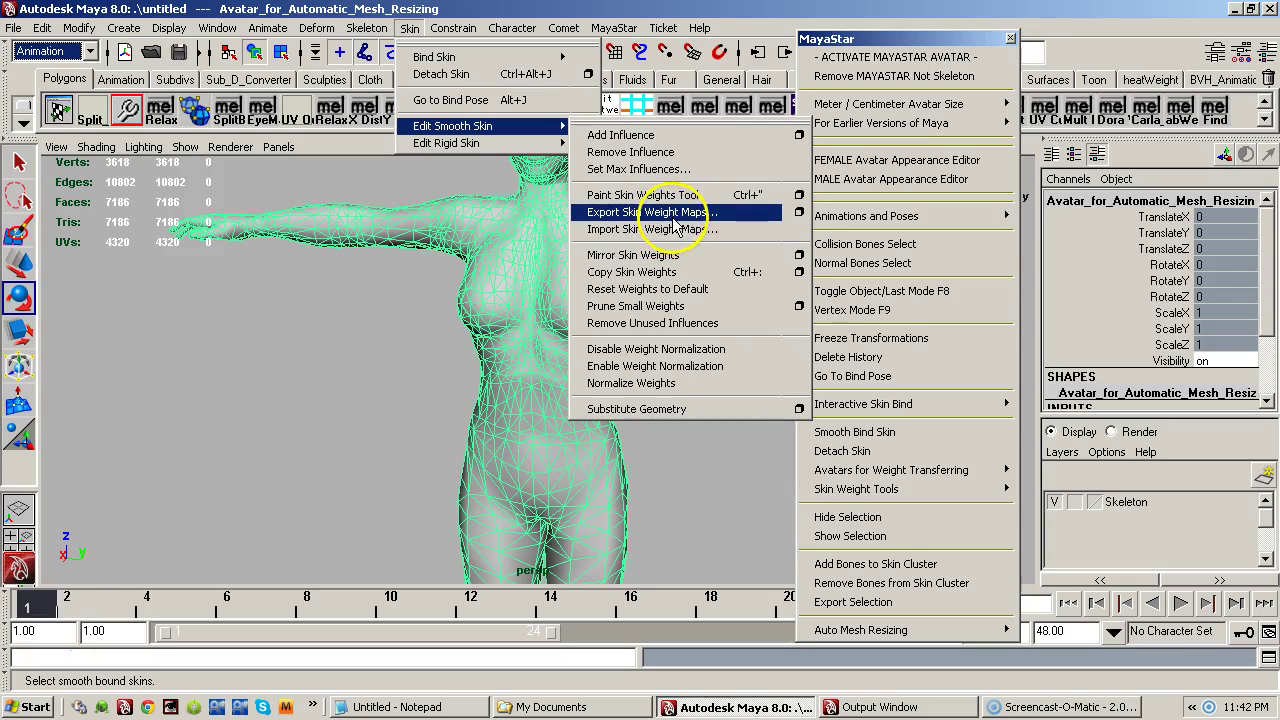
{"action": "left_click", "coordinate": [799, 213]}
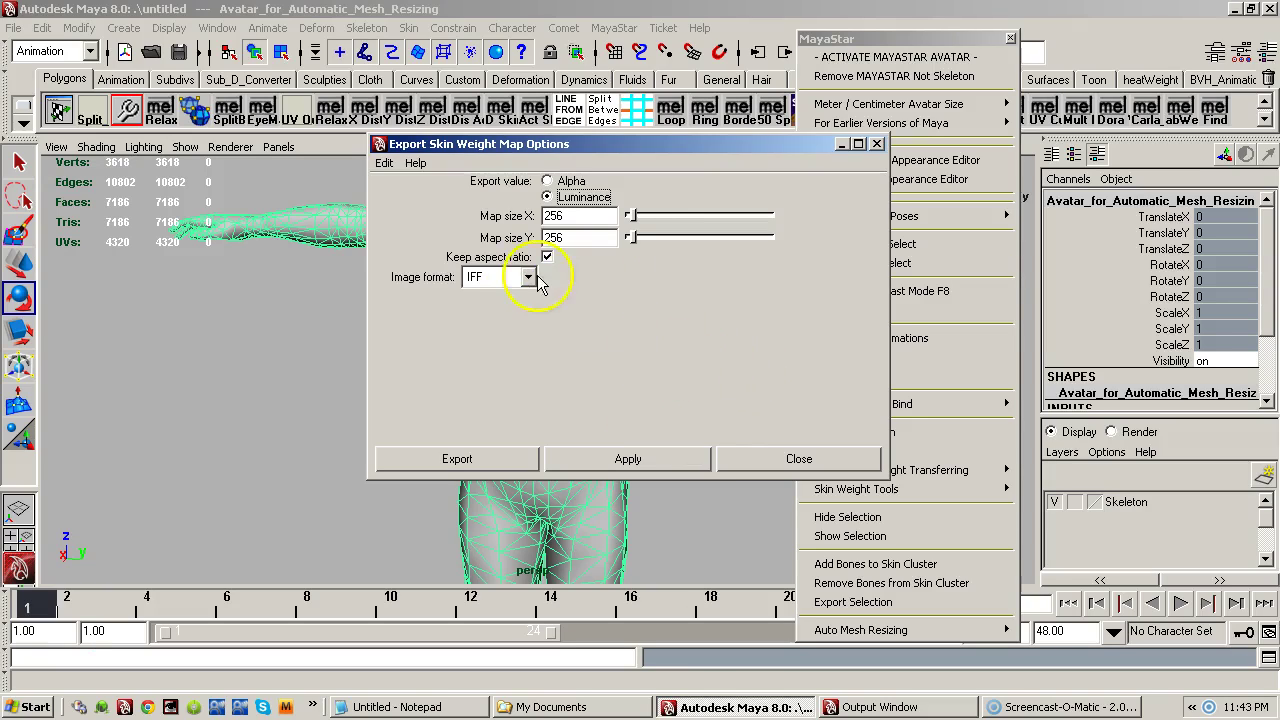
{"action": "left_click", "coordinate": [752, 464]}
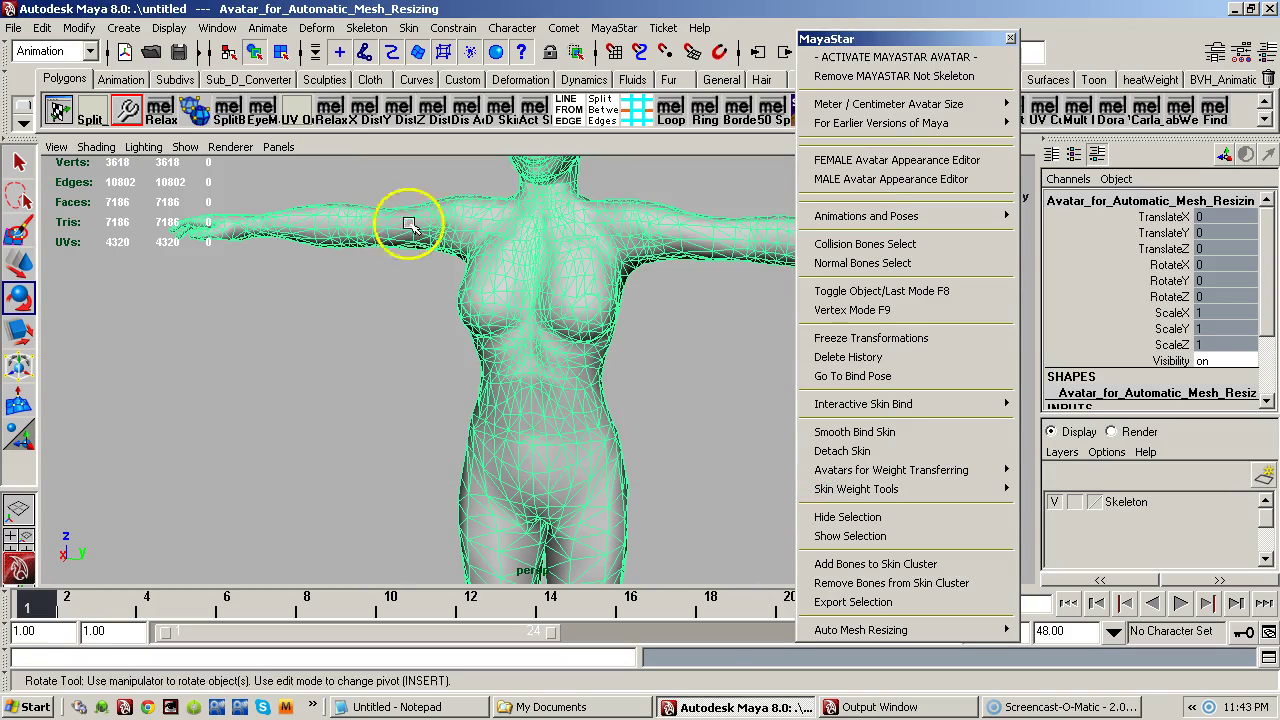
- Examine the avatar mesh's UV shells and their placement relative to the 0 to 1 space in the UV Texture Editor, and close it
{"action": "left_click", "coordinate": [180, 27]}
{"action": "mouse_move", "coordinate": [218, 27]}
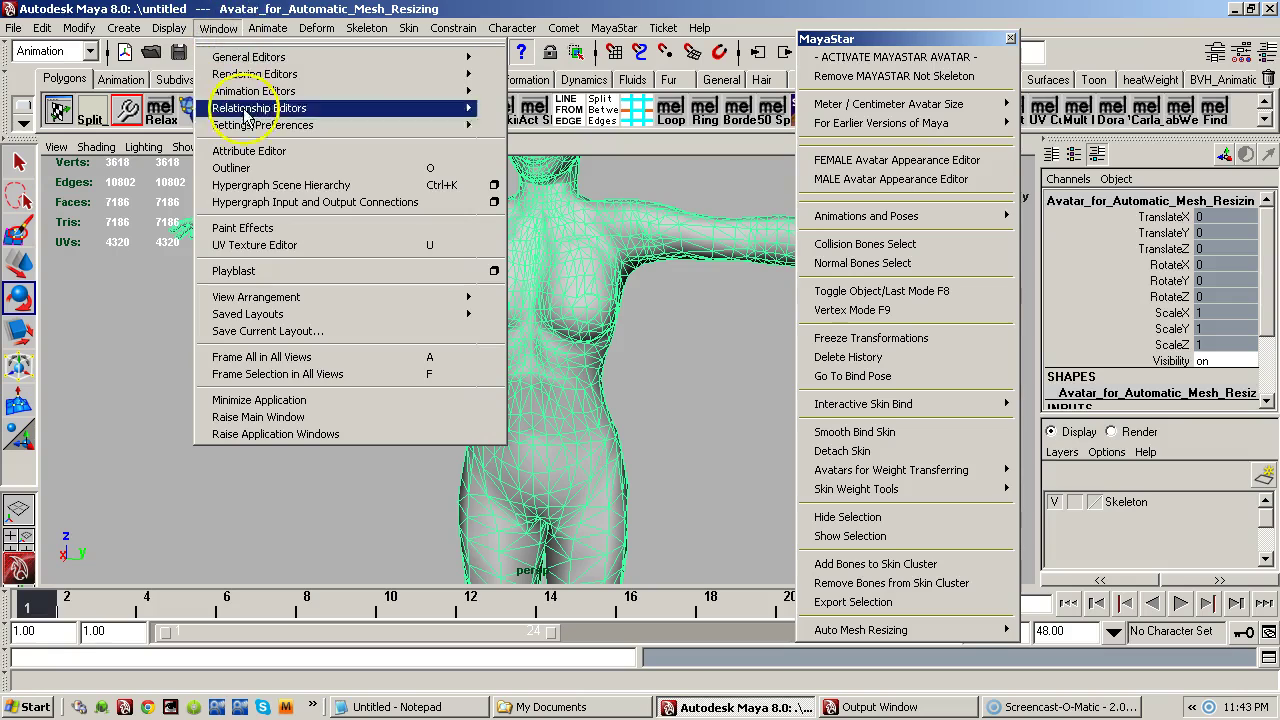
{"action": "left_click", "coordinate": [230, 242]}
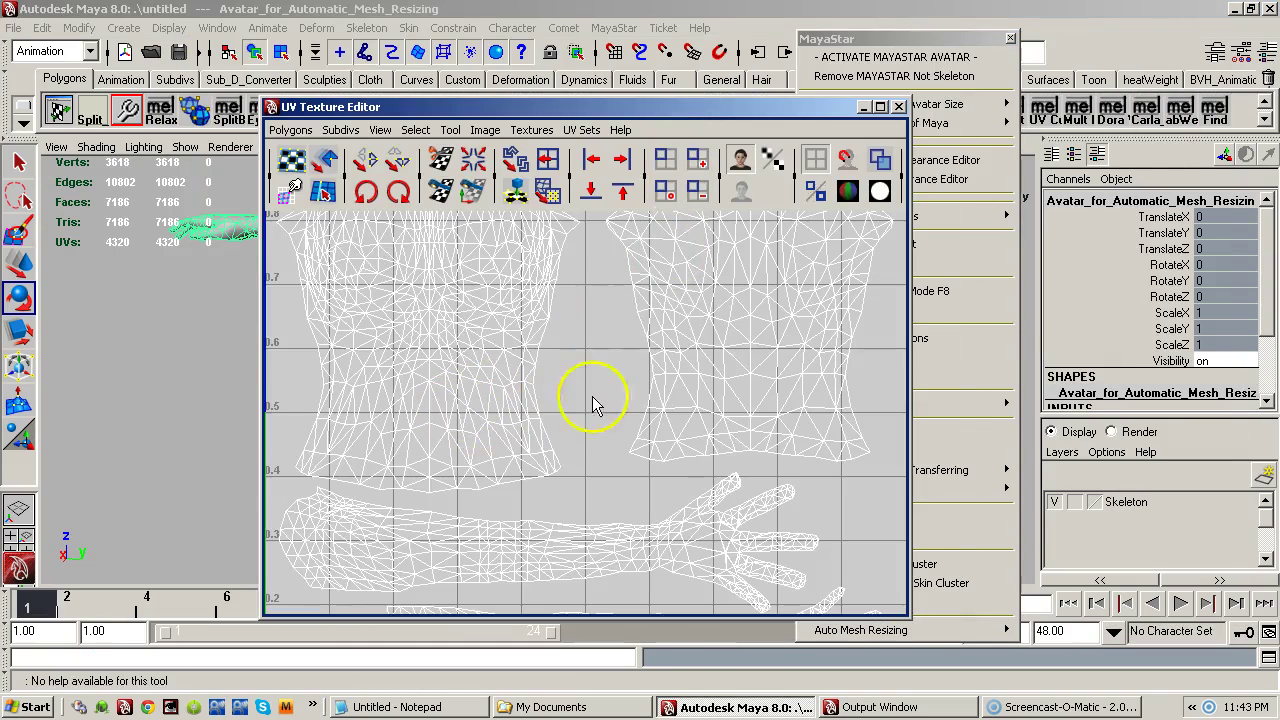
{"action": "scroll", "coordinate": [593, 404], "scroll_direction": "down", "scroll_amount": 6}
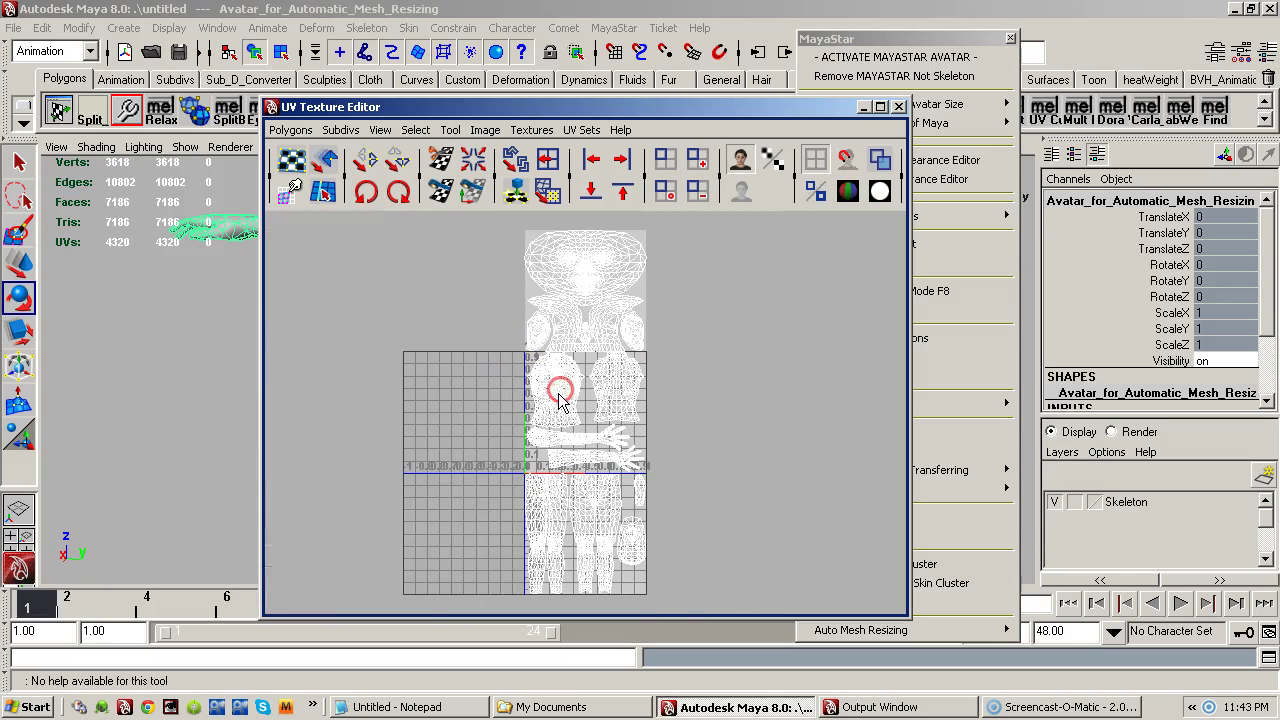
{"action": "right_click_drag", "start_coordinate": [640, 420], "coordinate": [500, 334], "text": "alt"}
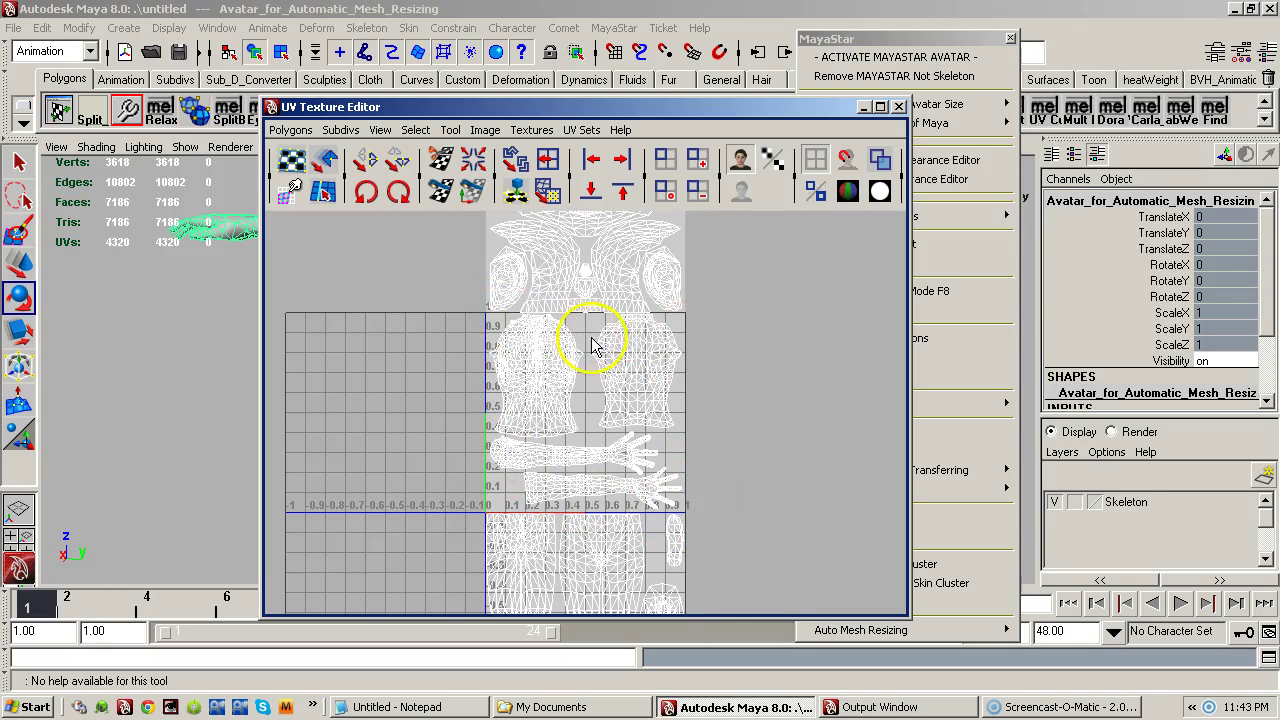
{"action": "middle_click_drag", "start_coordinate": [594, 345], "coordinate": [616, 375], "text": "alt"}
{"action": "middle_click_drag", "start_coordinate": [714, 443], "coordinate": [748, 243], "text": "alt"}
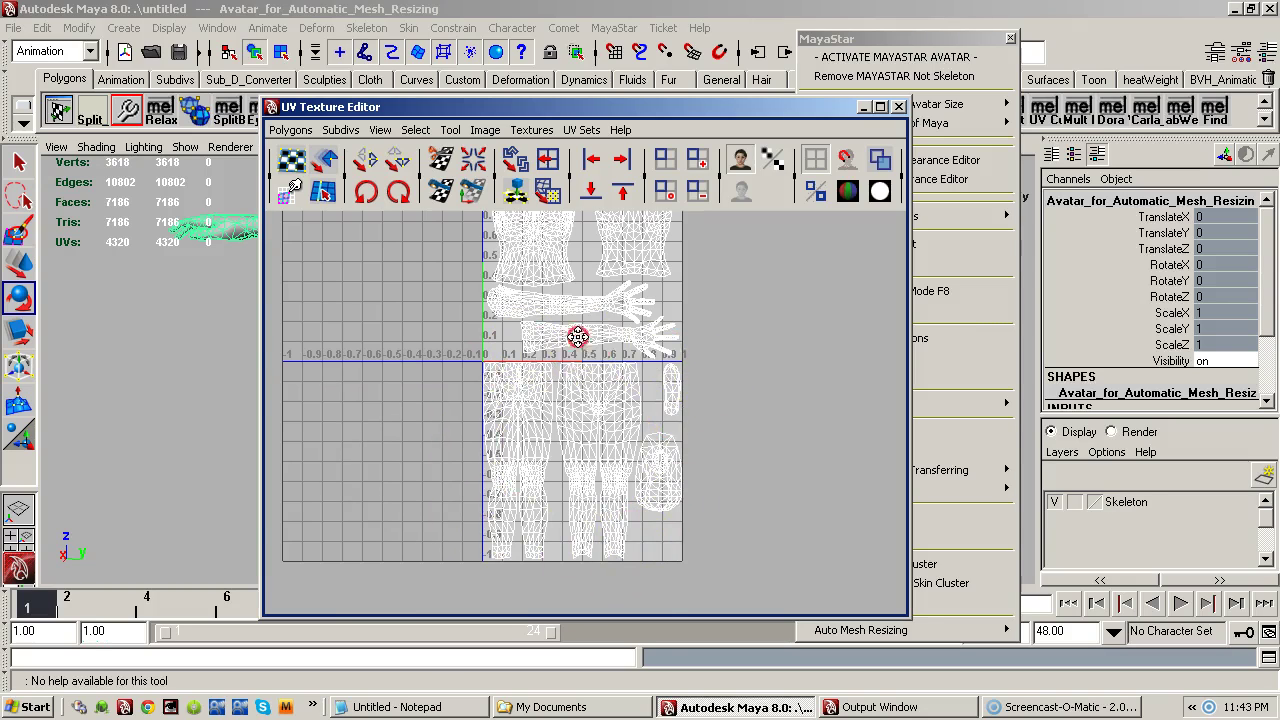
{"action": "middle_click_drag", "start_coordinate": [578, 336], "coordinate": [580, 466], "text": "alt"}
{"action": "right_click_drag", "start_coordinate": [580, 466], "coordinate": [634, 366], "text": "alt"}
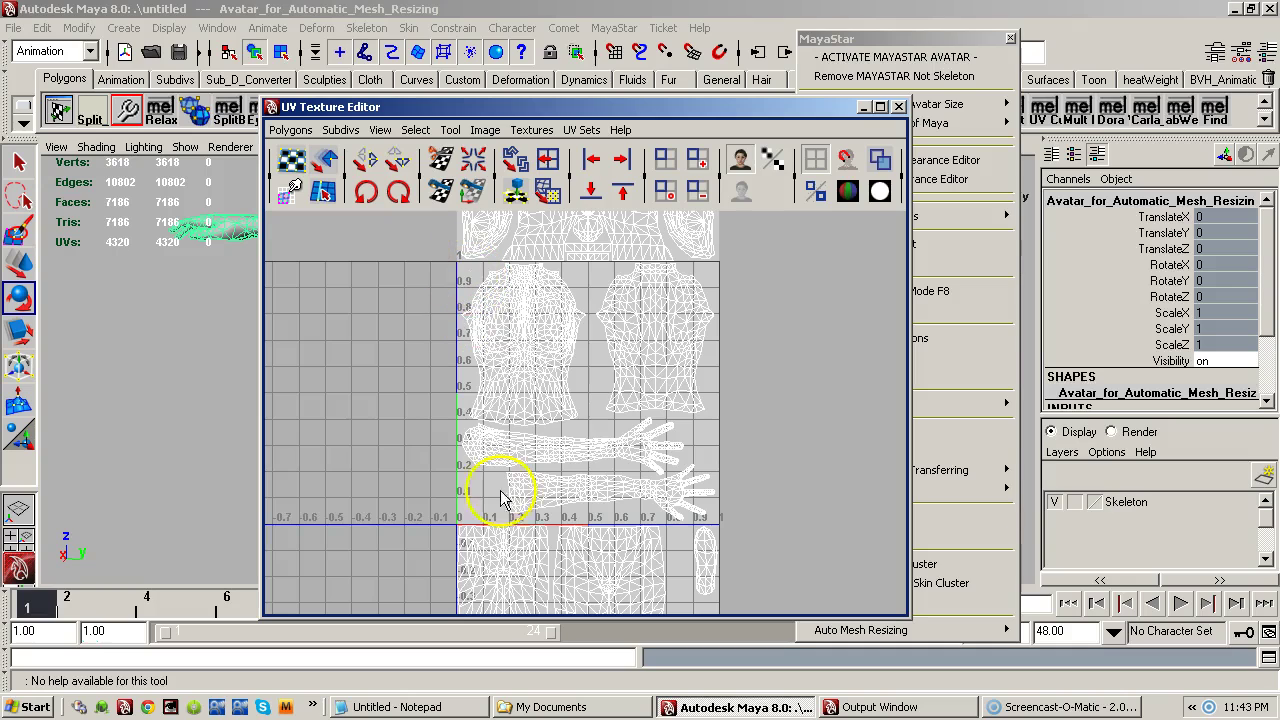
{"action": "middle_click_drag", "start_coordinate": [590, 462], "coordinate": [588, 543], "text": "alt"}
{"action": "middle_click_drag", "start_coordinate": [596, 484], "coordinate": [560, 474], "text": "alt"}
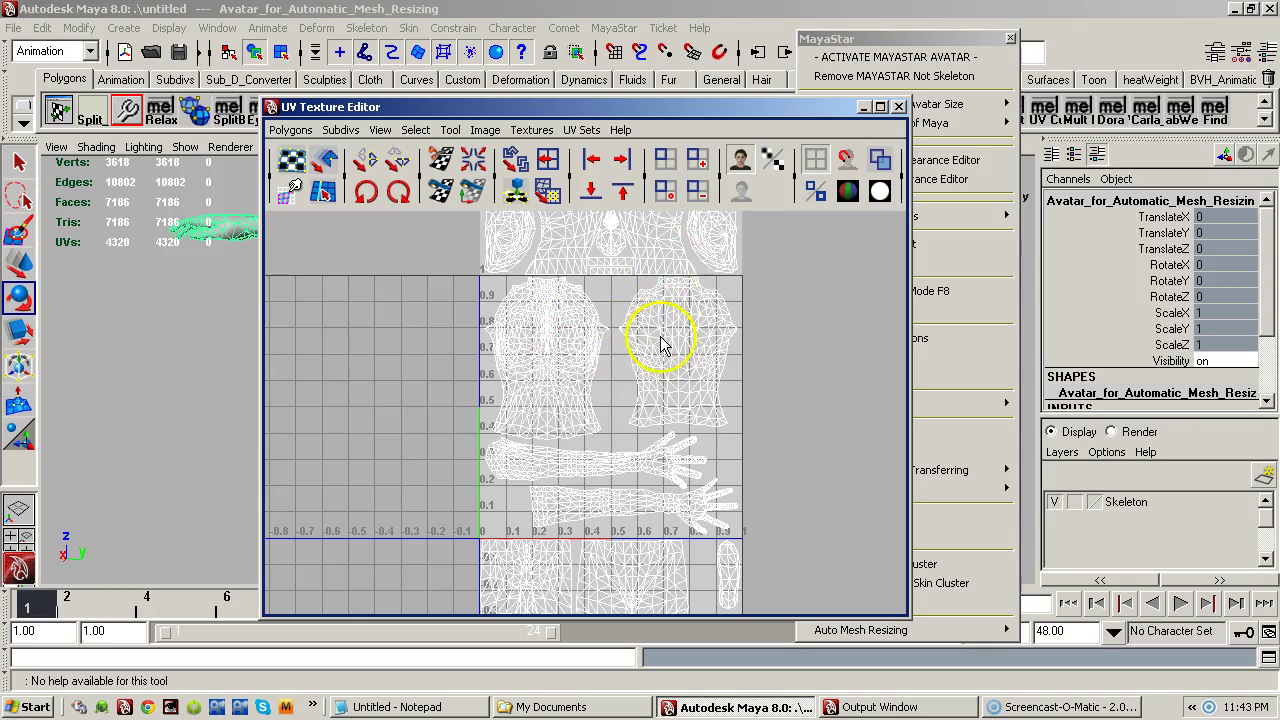
{"action": "scroll", "coordinate": [391, 363], "scroll_direction": "down", "scroll_amount": 3}
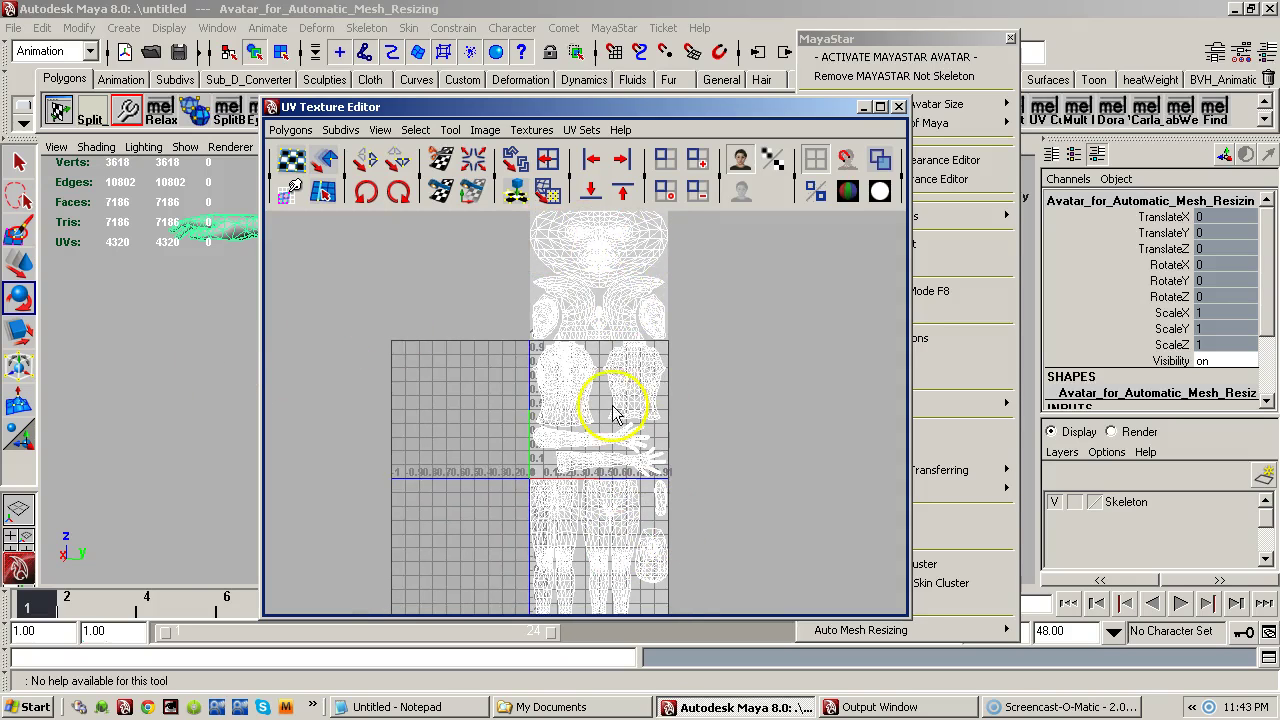
{"action": "right_click_drag", "start_coordinate": [546, 391], "coordinate": [703, 360], "text": "alt"}
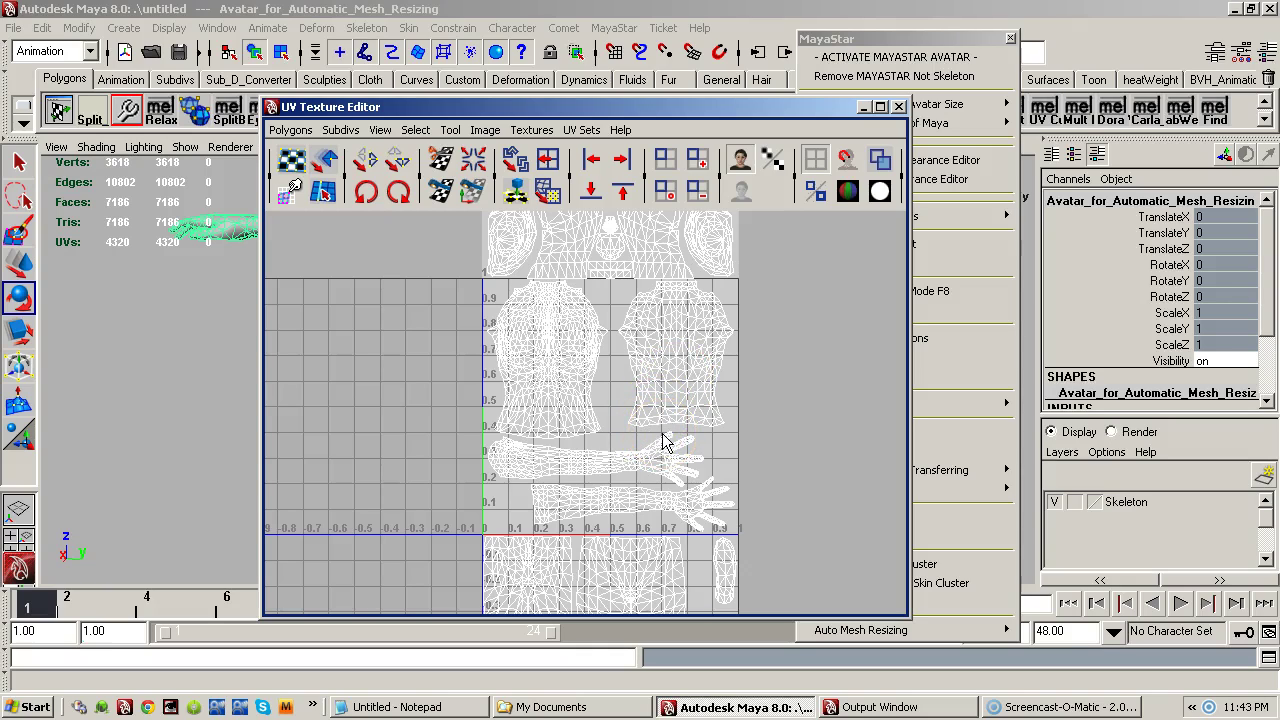
{"action": "left_click", "coordinate": [896, 108]}
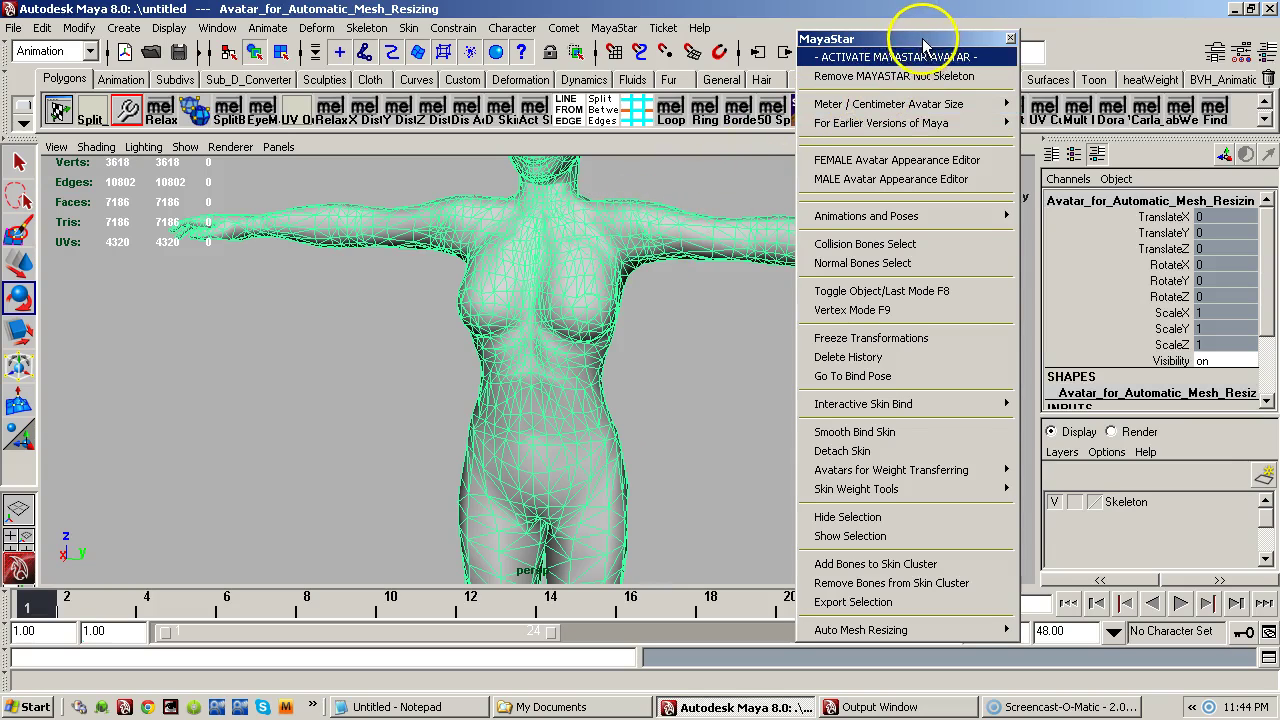
- Open the Dora SkinWeight import/export tool and place its window beside the avatar's torso
{"action": "left_click_drag", "start_coordinate": [923, 40], "coordinate": [866, 40]}
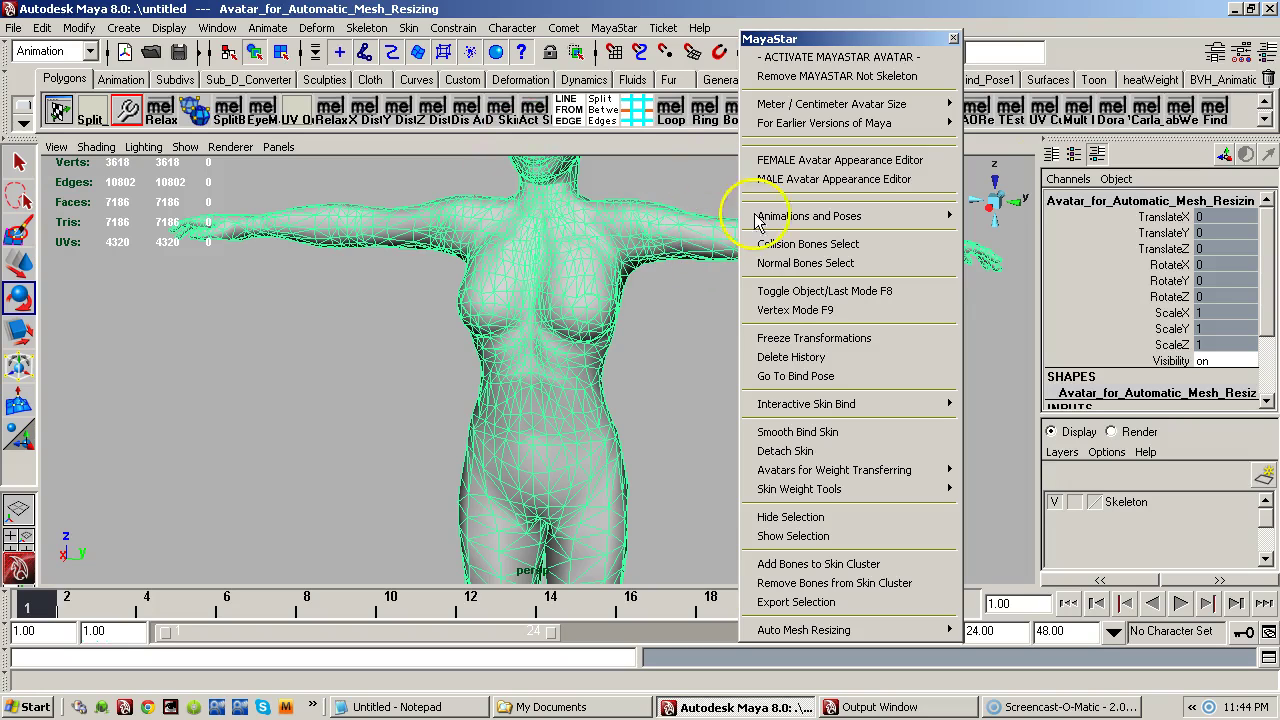
{"action": "left_click", "coordinate": [1116, 110]}
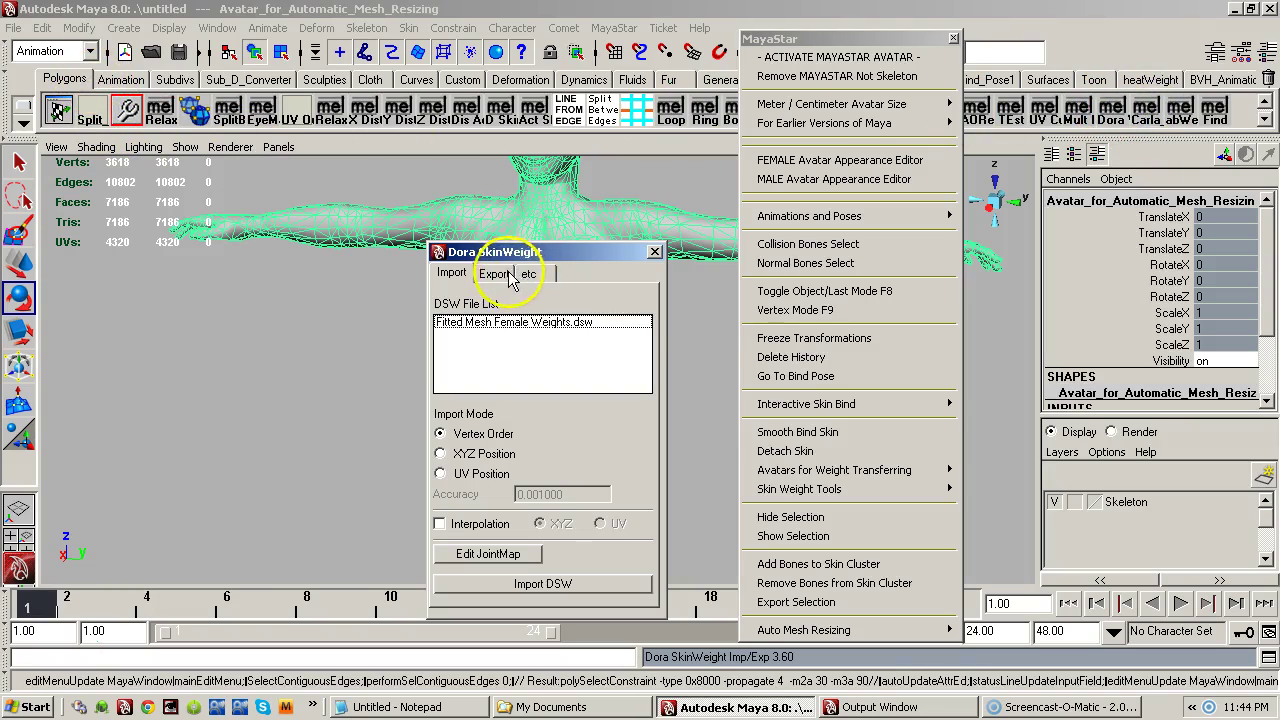
{"action": "left_click_drag", "start_coordinate": [500, 257], "coordinate": [252, 192]}
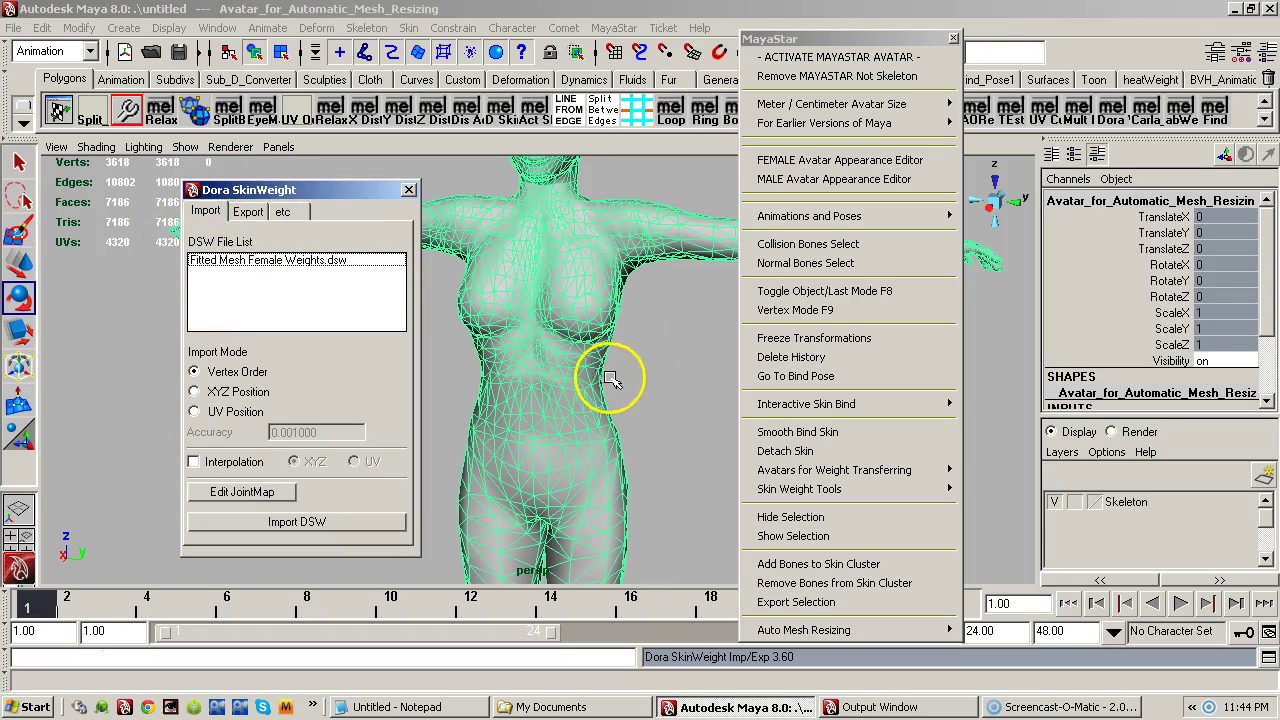
- Review the Dora SkinWeight export options, trying dgegeerrbg as the export name, and close the tool without exporting
{"action": "left_click_drag", "start_coordinate": [1265, 275], "coordinate": [1265, 320]}
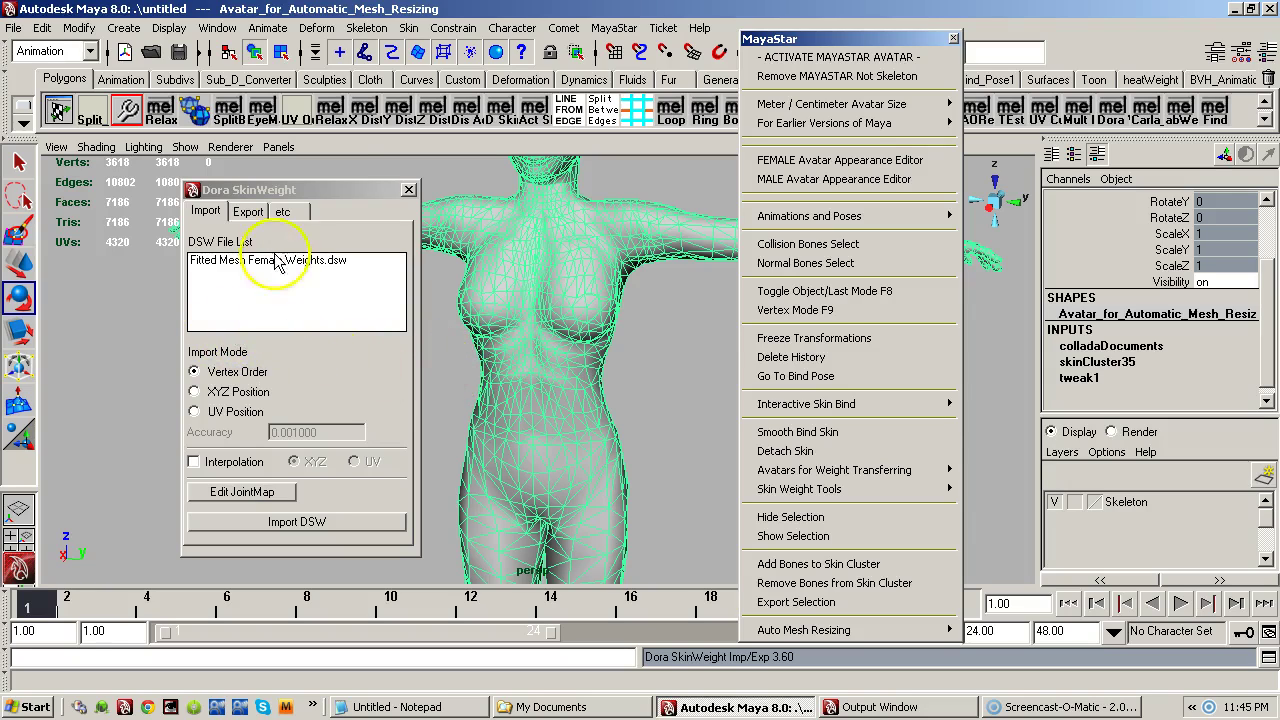
{"action": "left_click", "coordinate": [248, 214]}
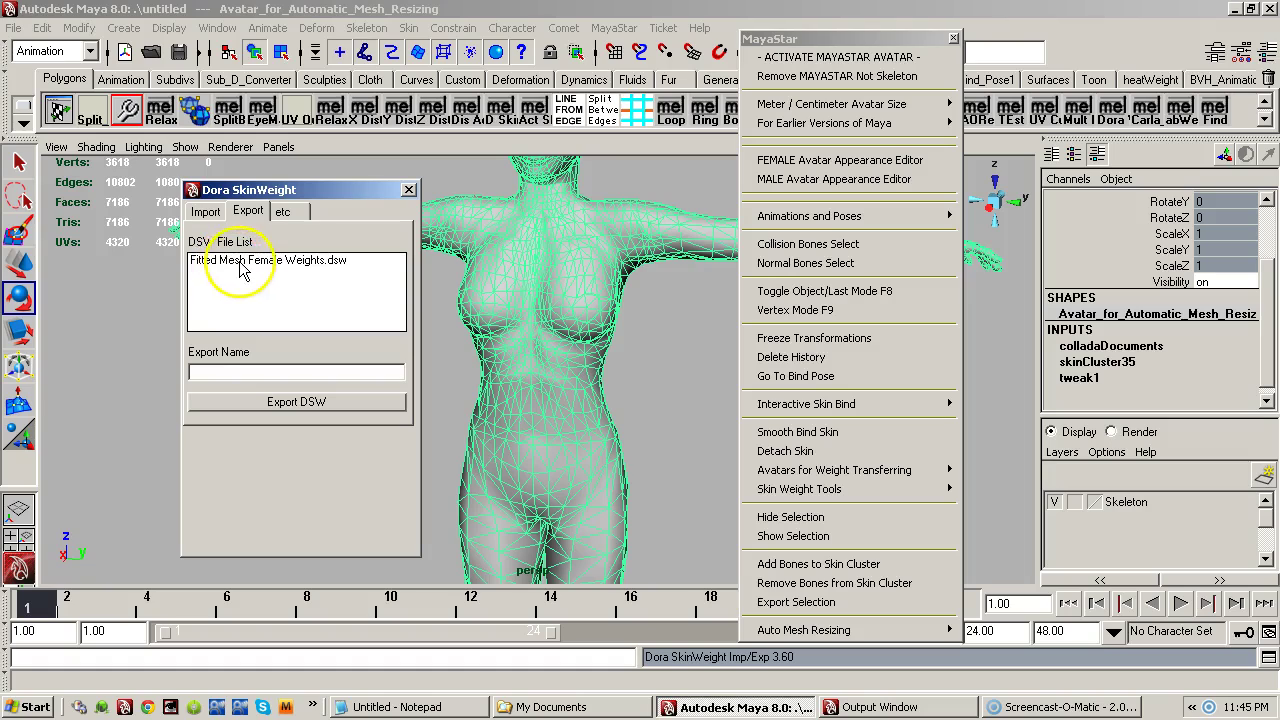
{"action": "left_click", "coordinate": [237, 266]}
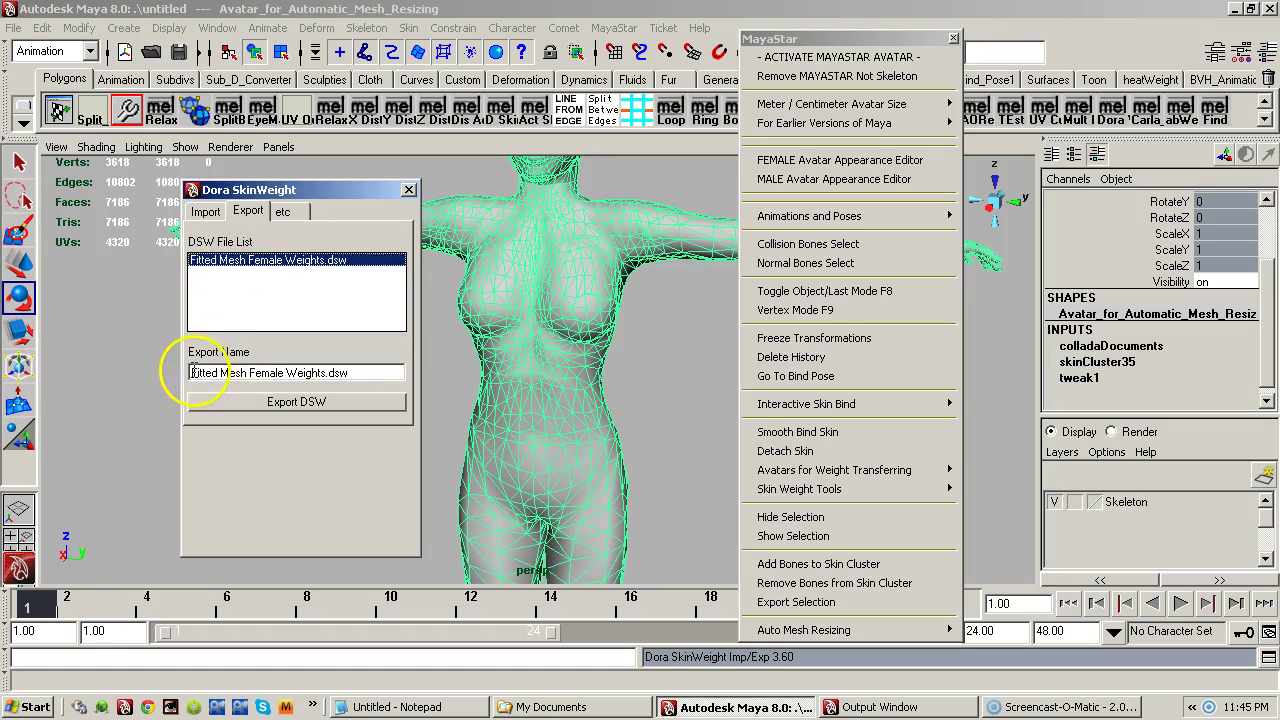
{"action": "left_click_drag", "start_coordinate": [360, 377], "coordinate": [108, 393]}
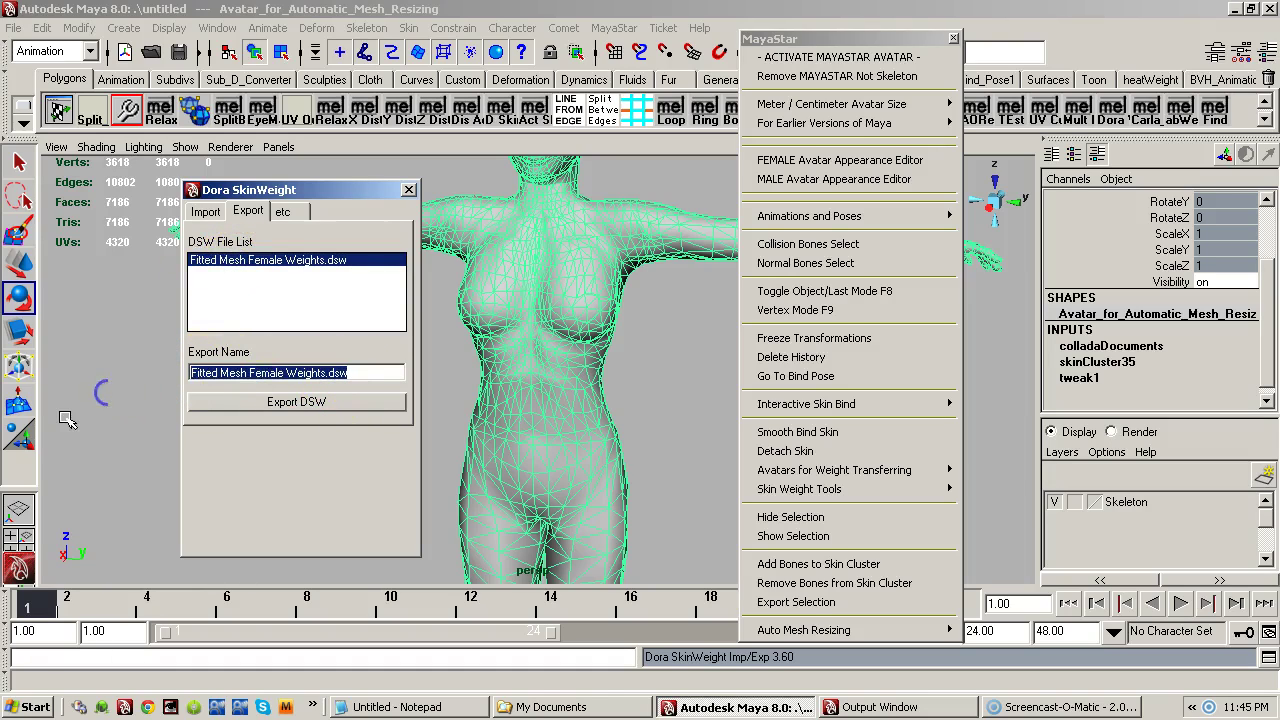
{"action": "type", "text": "dgegeerrbg"}
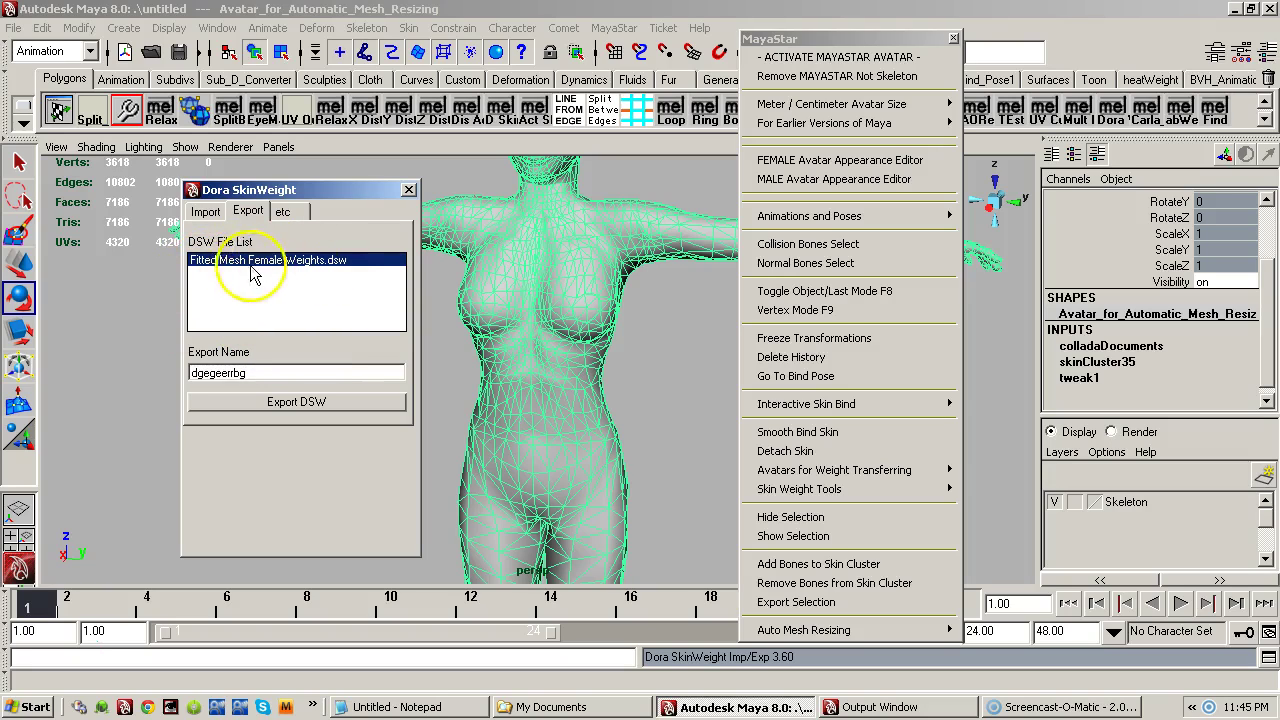
{"action": "left_click", "coordinate": [409, 192]}
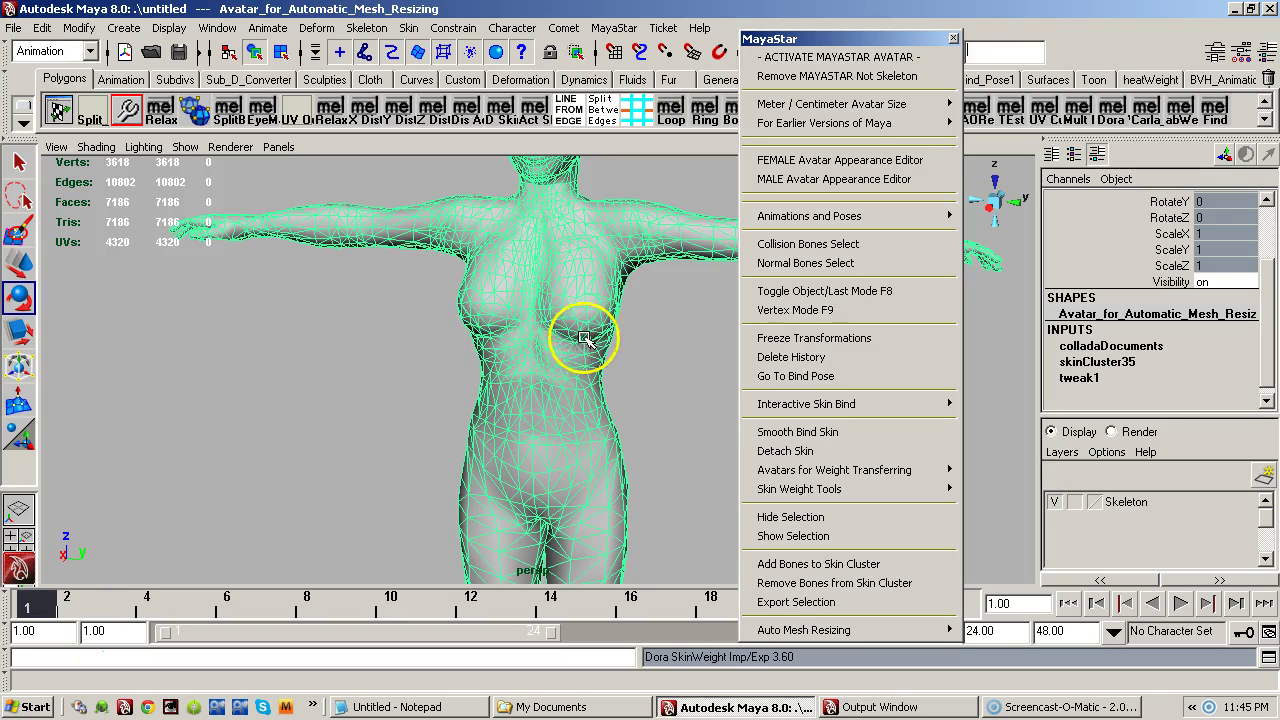
- Review exporting the selected avatar in OBJexport format over Female OBJ.obj, and cancel the export
{"action": "left_click", "coordinate": [17, 29]}
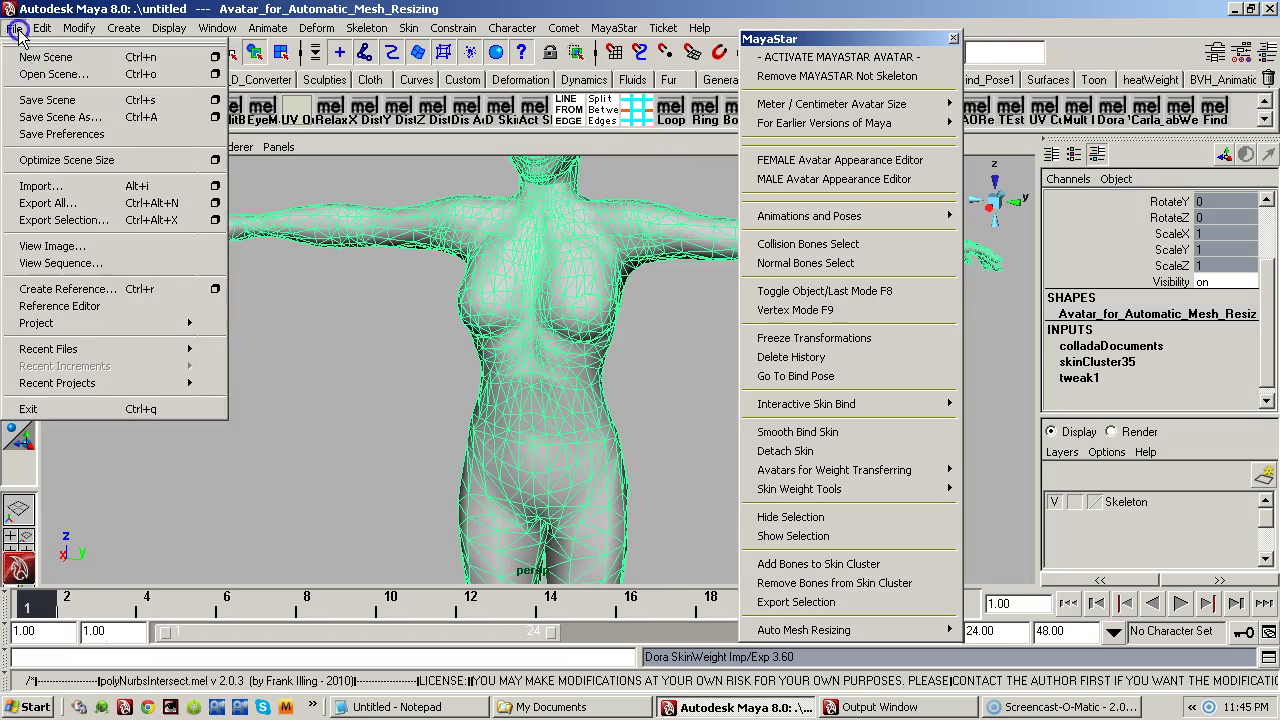
{"action": "left_click", "coordinate": [74, 217]}
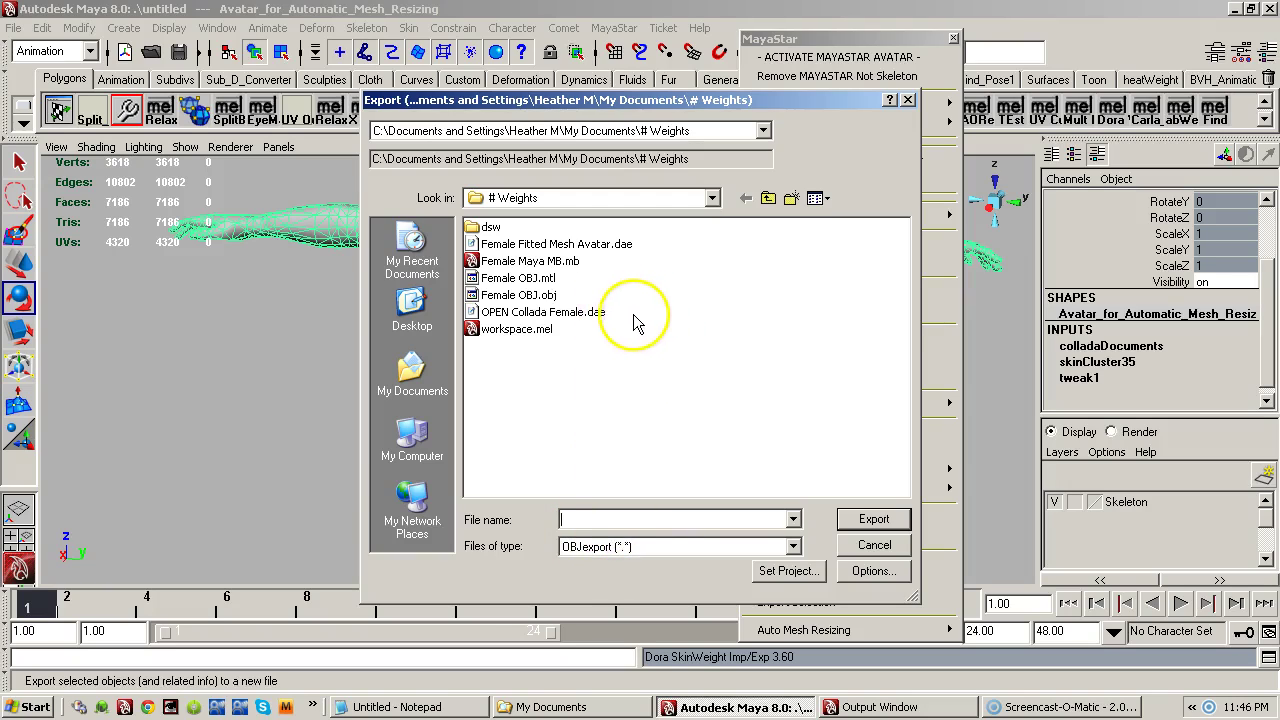
{"action": "left_click", "coordinate": [519, 295]}
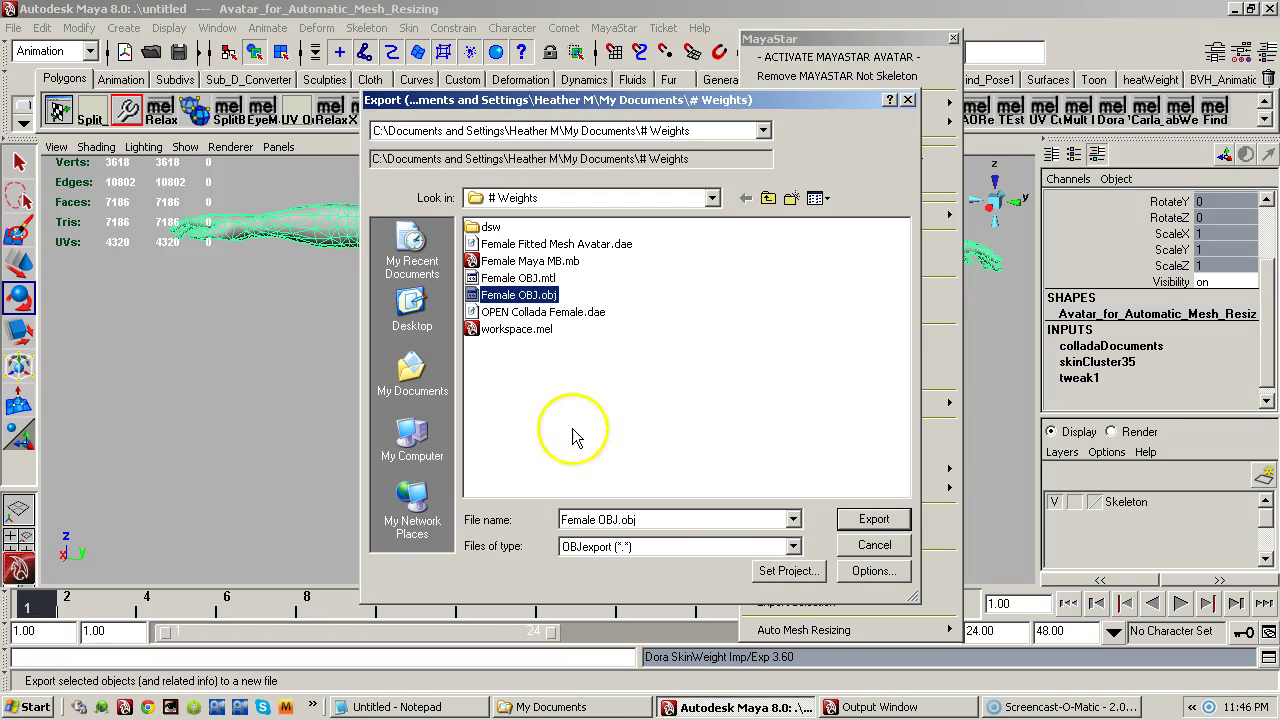
{"action": "left_click", "coordinate": [873, 546]}
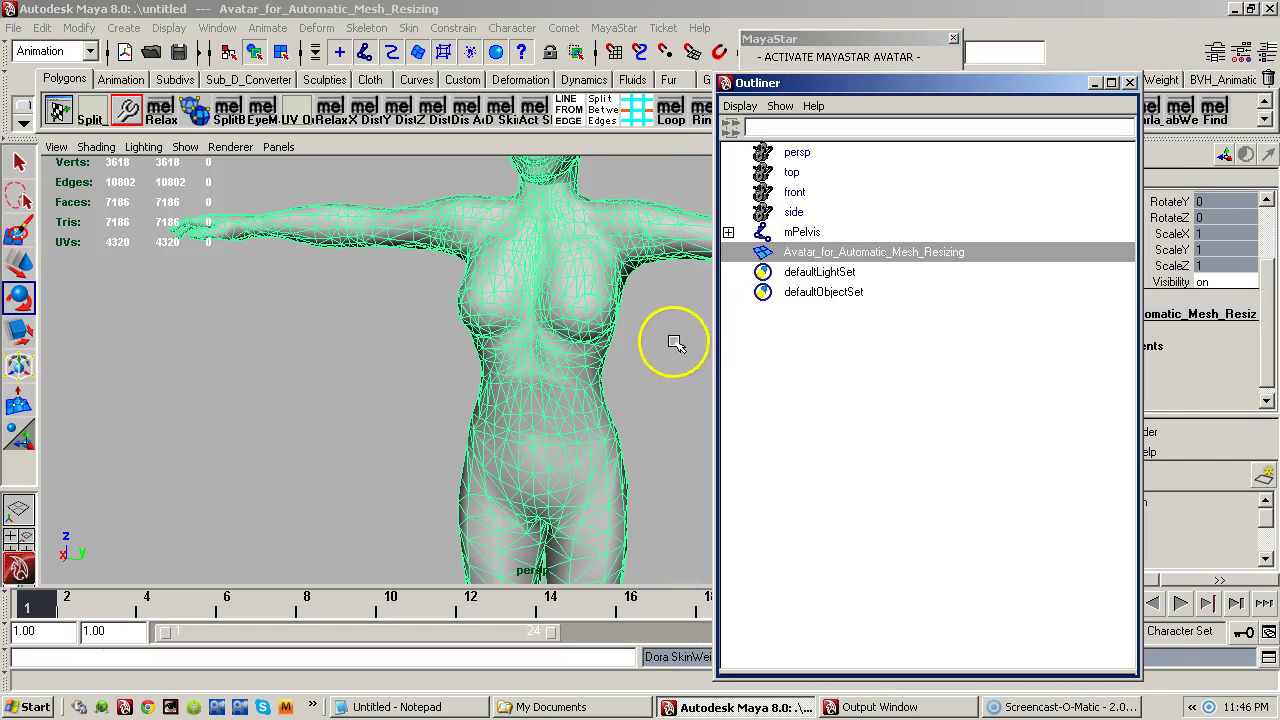
- Examine the joints under mPelvis in the Outliner, collapse them again, and move the Outliner clear of the MayaStar menu
{"action": "left_click", "coordinate": [728, 232]}
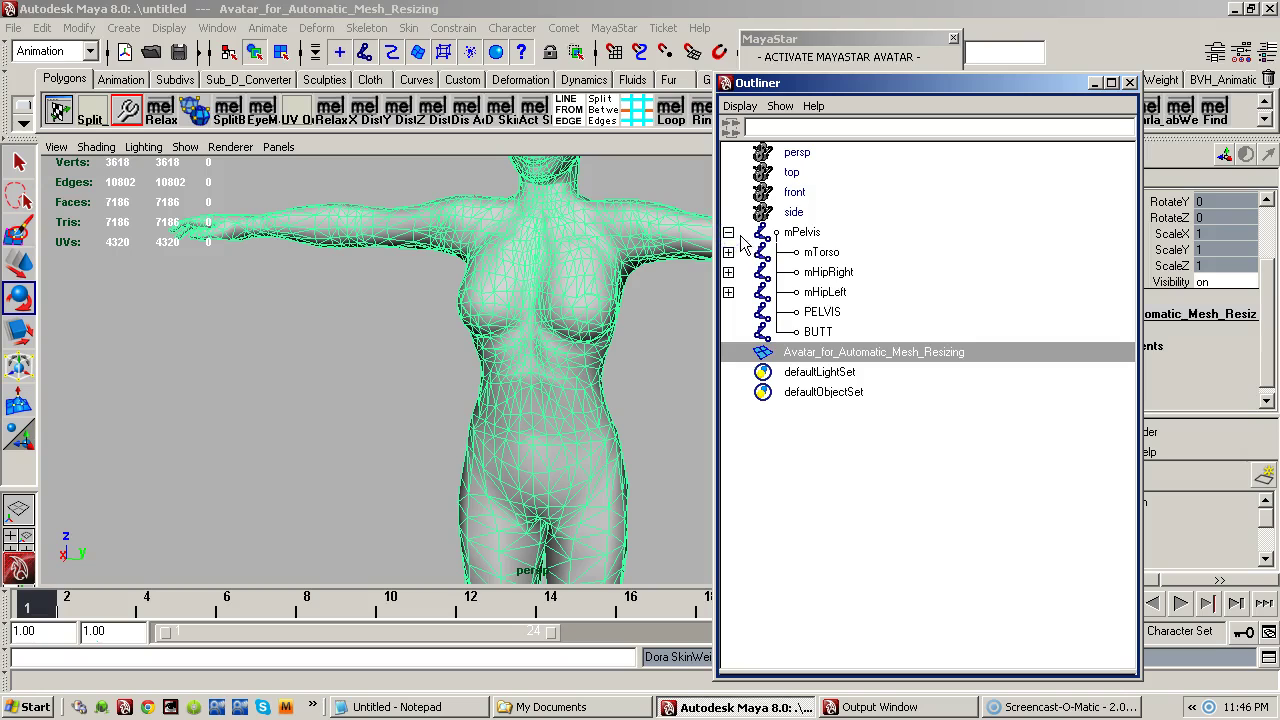
{"action": "left_click", "coordinate": [728, 232]}
{"action": "left_click_drag", "start_coordinate": [948, 80], "coordinate": [258, 340]}
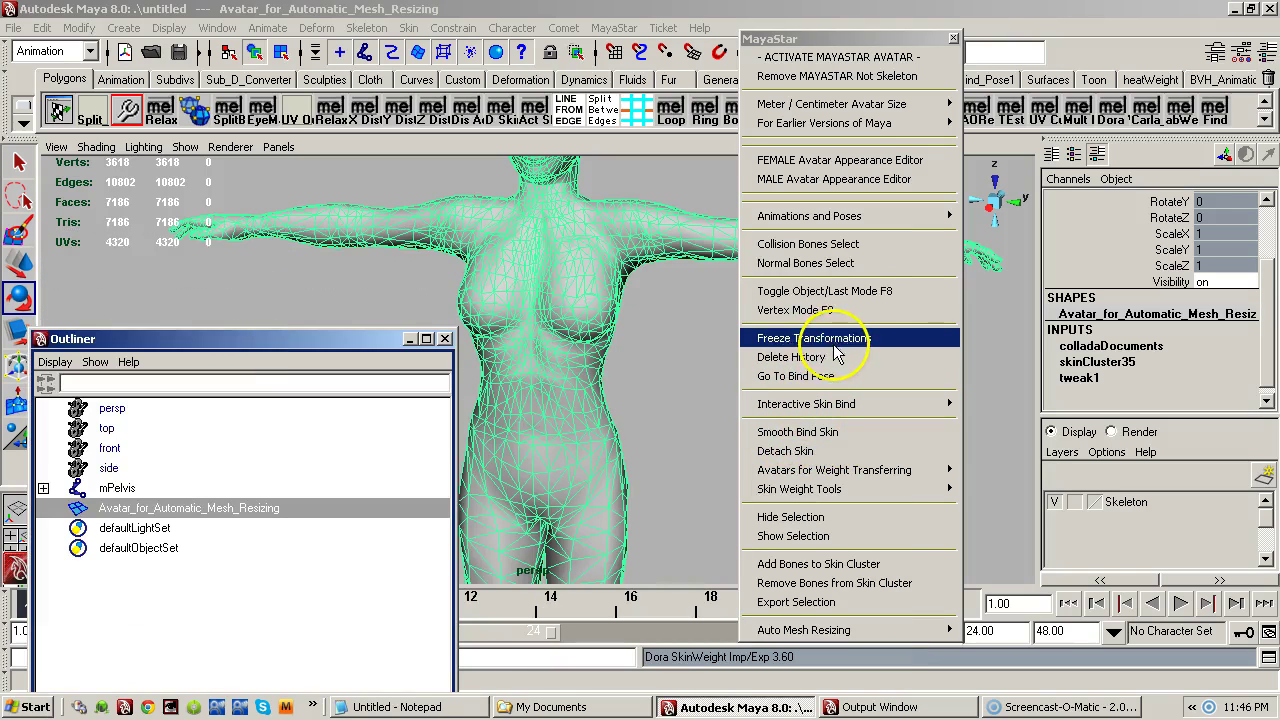
- Detach the avatar mesh's skin from its skeleton and try to freeze the mesh's transformations
{"action": "left_click", "coordinate": [803, 452]}
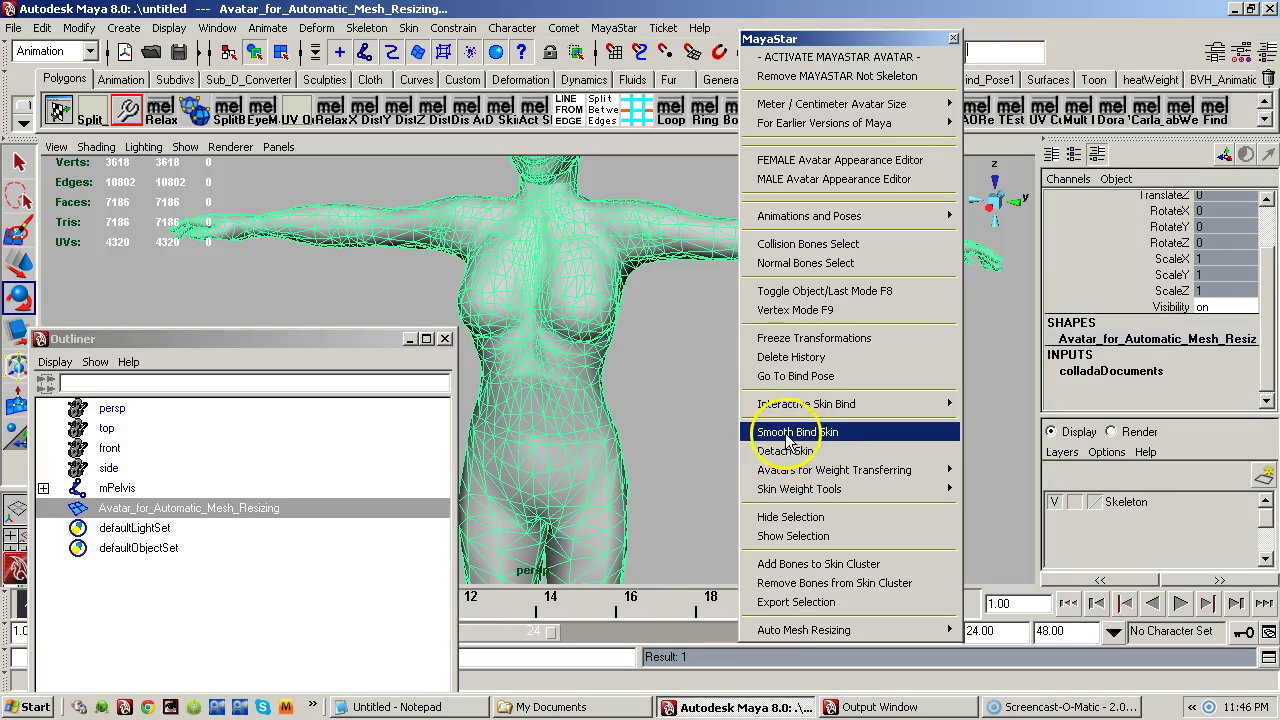
{"action": "left_click", "coordinate": [840, 345]}
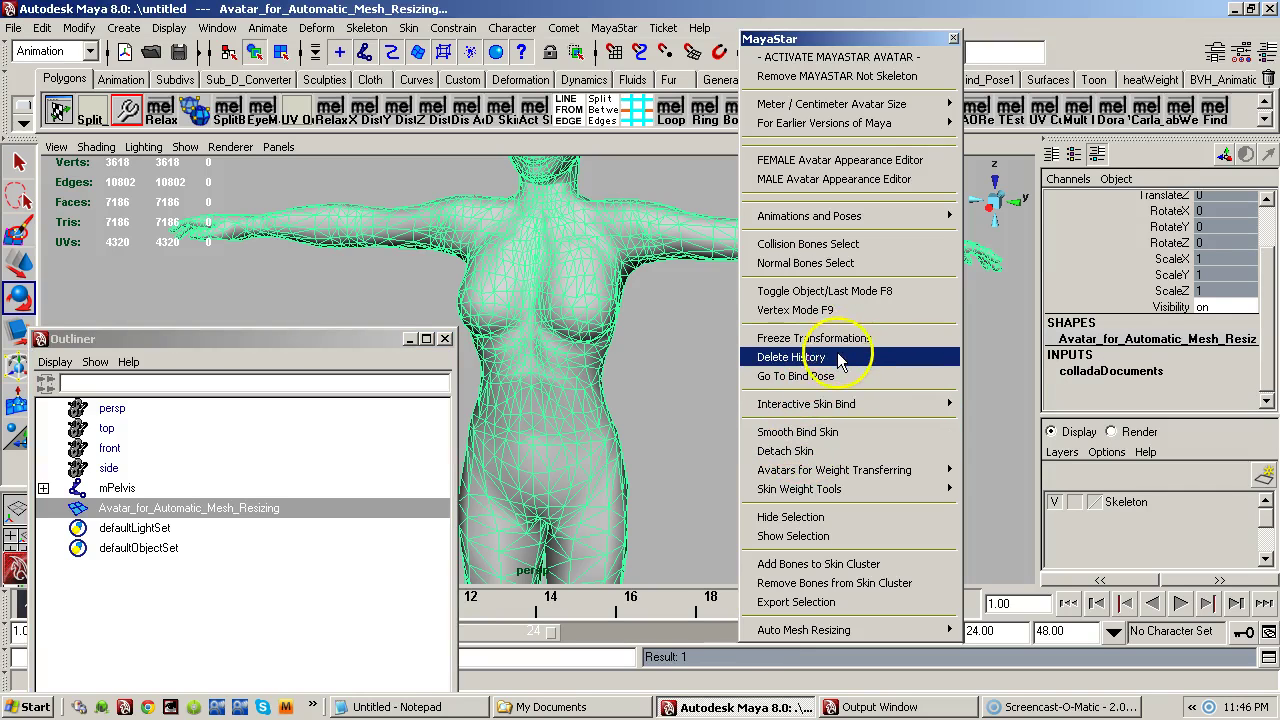
{"action": "left_click", "coordinate": [814, 338]}
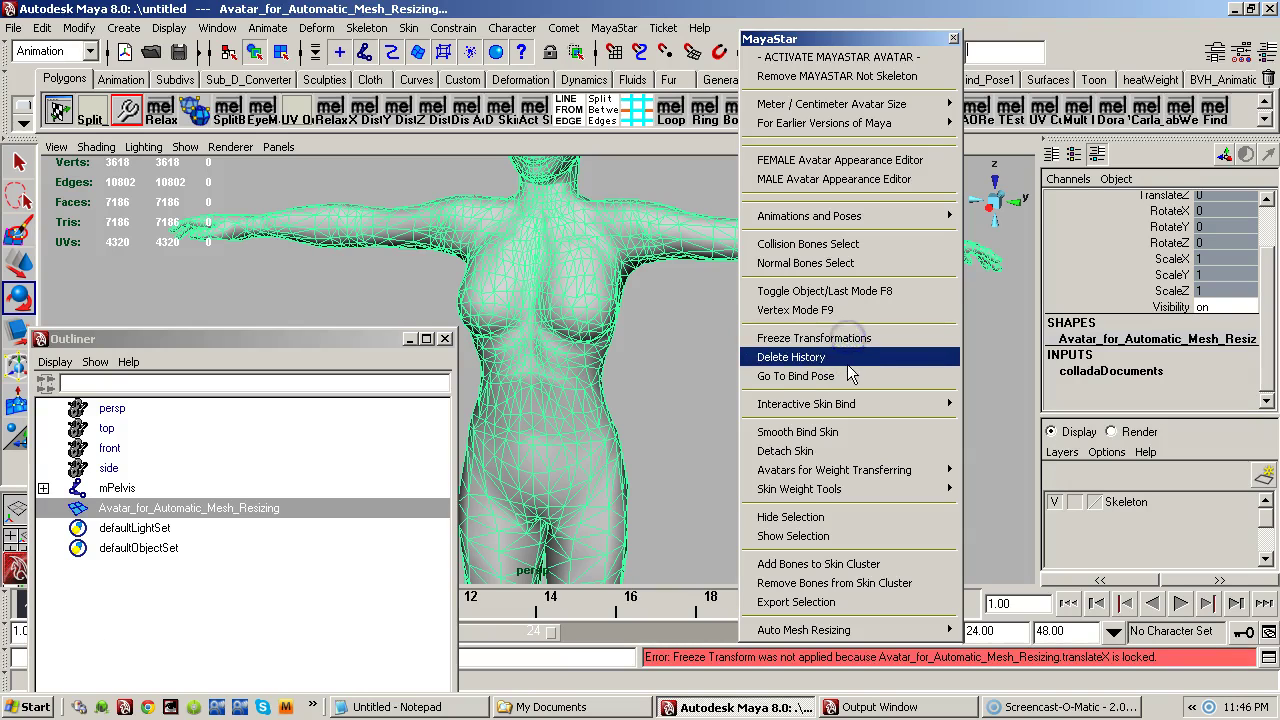
{"action": "left_click", "coordinate": [765, 455]}
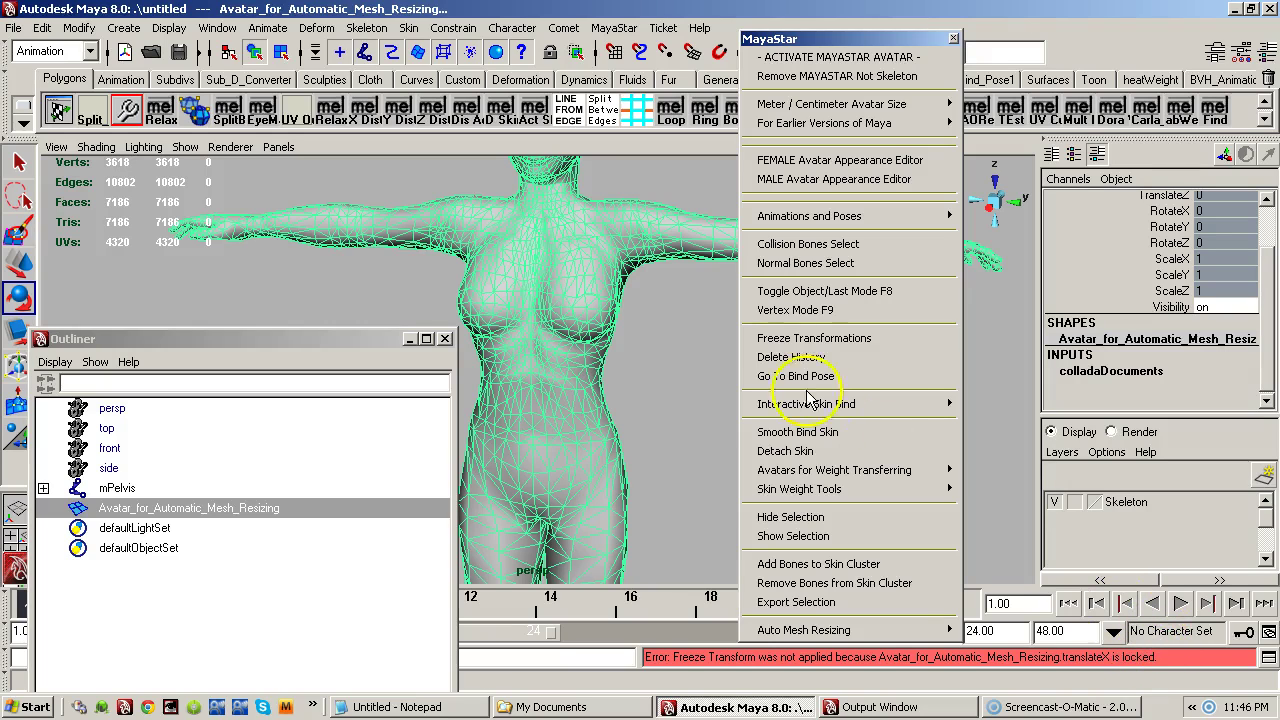
- Unlock the avatar mesh's translate, rotate and scale channels and delete the mesh's history
{"action": "left_click", "coordinate": [700, 326]}
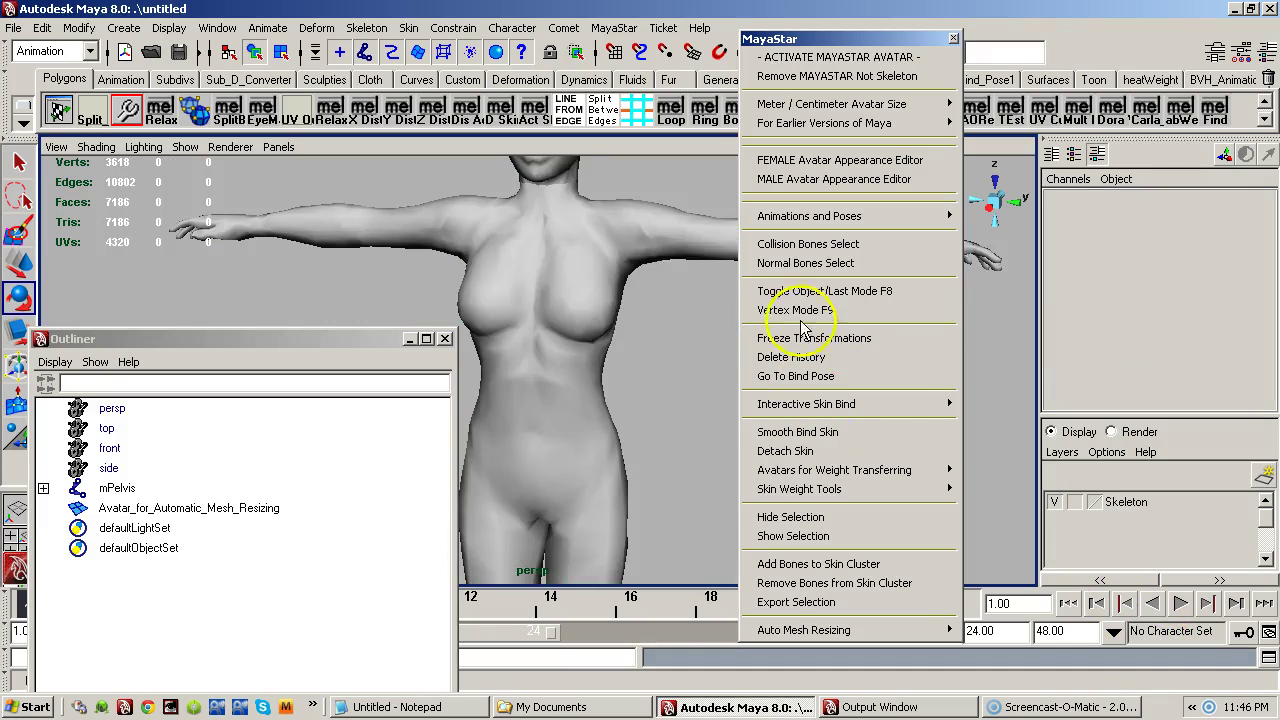
{"action": "left_click", "coordinate": [703, 270]}
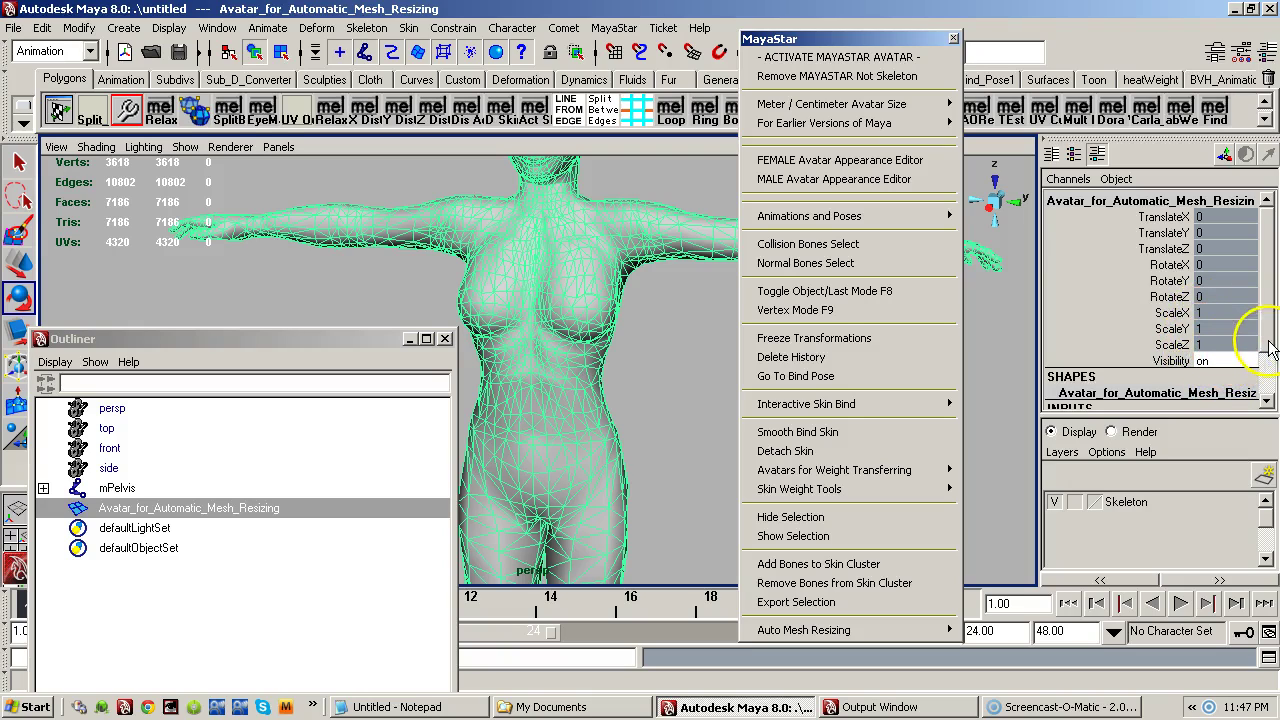
{"action": "left_click_drag", "start_coordinate": [1172, 222], "coordinate": [1172, 344]}
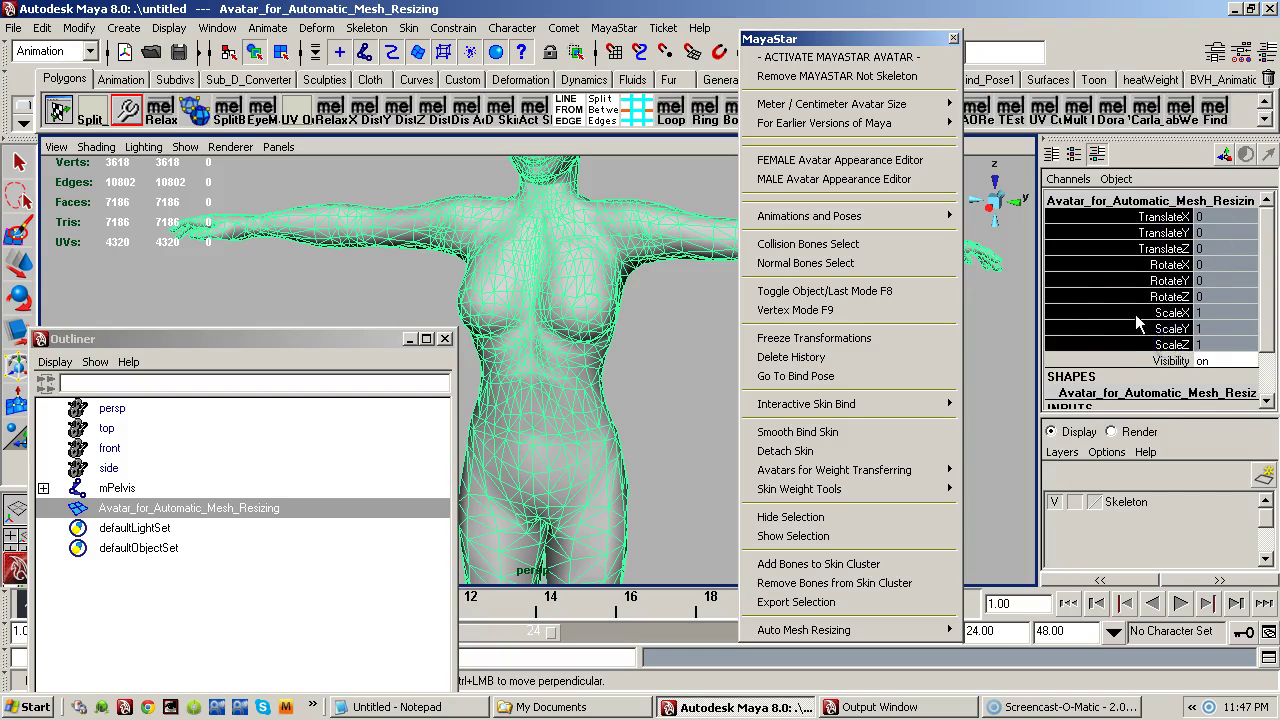
{"action": "right_click", "coordinate": [1140, 322]}
{"action": "left_click", "coordinate": [1145, 449]}
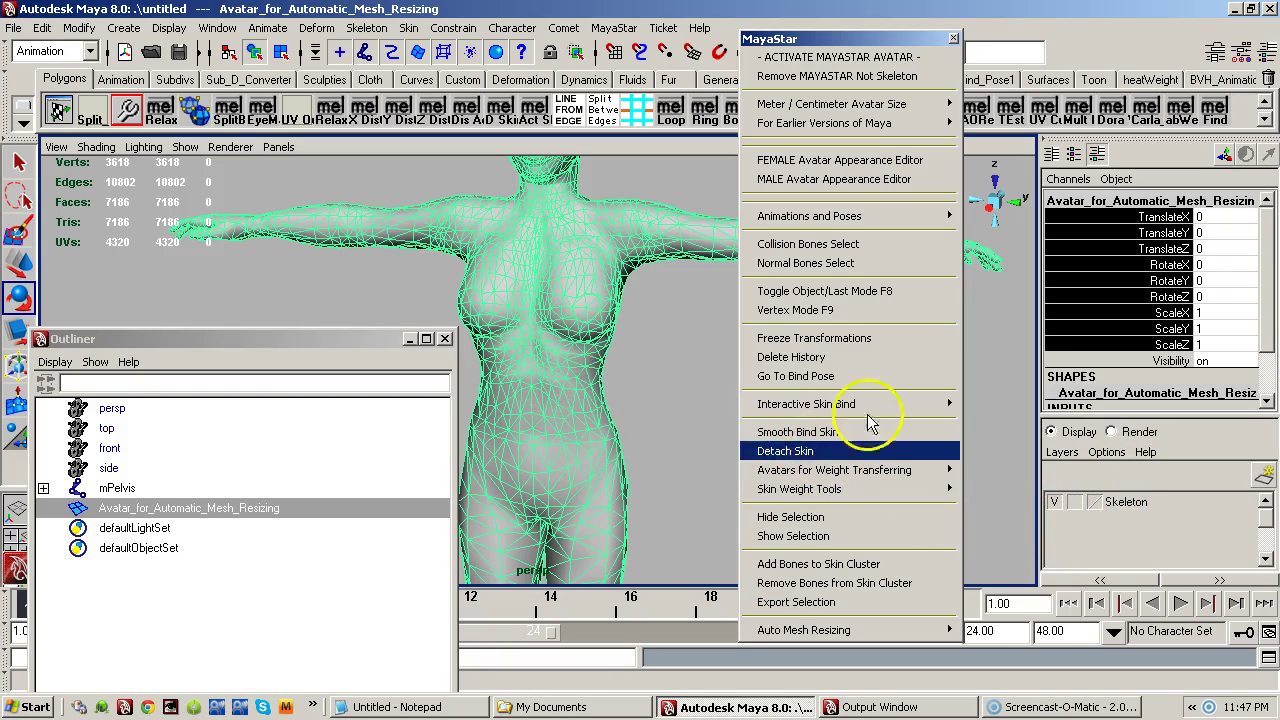
{"action": "left_click", "coordinate": [850, 357]}
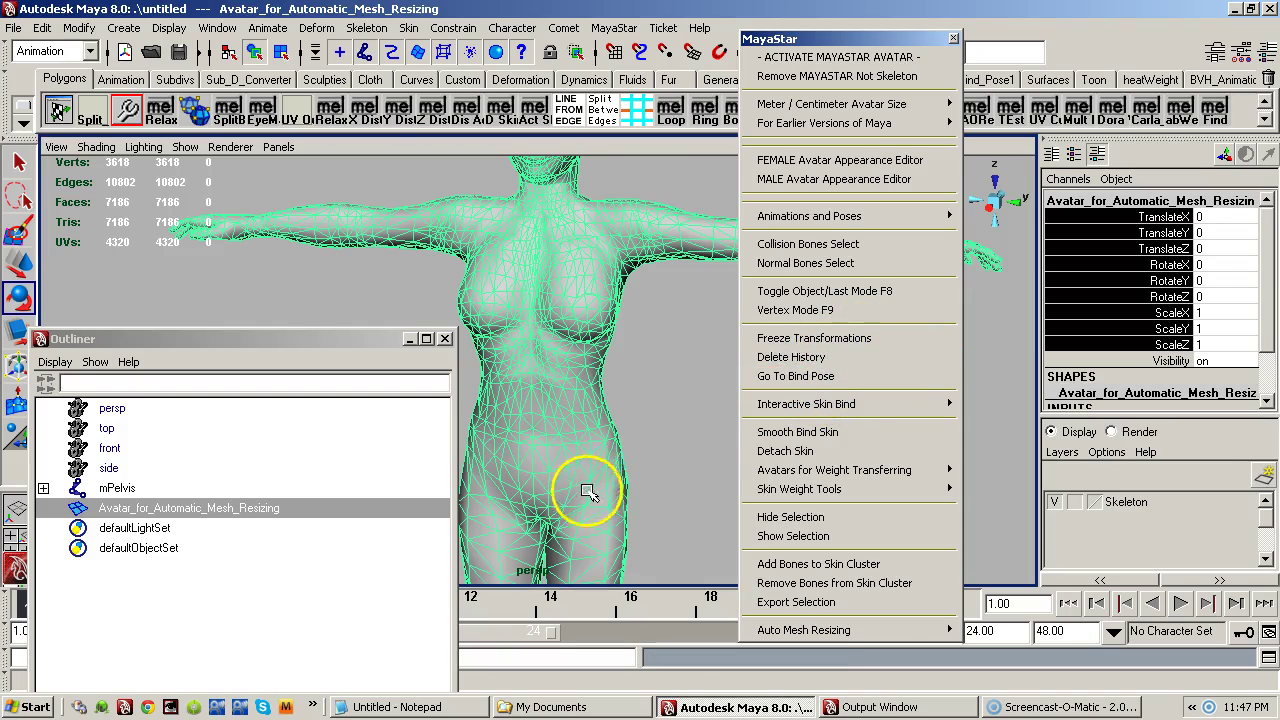
- Delete the mPelvis skeleton from the scene, and undo the deletion
{"action": "left_click", "coordinate": [663, 402]}
{"action": "left_click_drag", "start_coordinate": [577, 412], "coordinate": [584, 400], "text": "alt"}
{"action": "right_click_drag", "start_coordinate": [594, 373], "coordinate": [461, 372], "text": "alt"}
{"action": "left_click_drag", "start_coordinate": [461, 372], "coordinate": [578, 346], "text": "alt"}
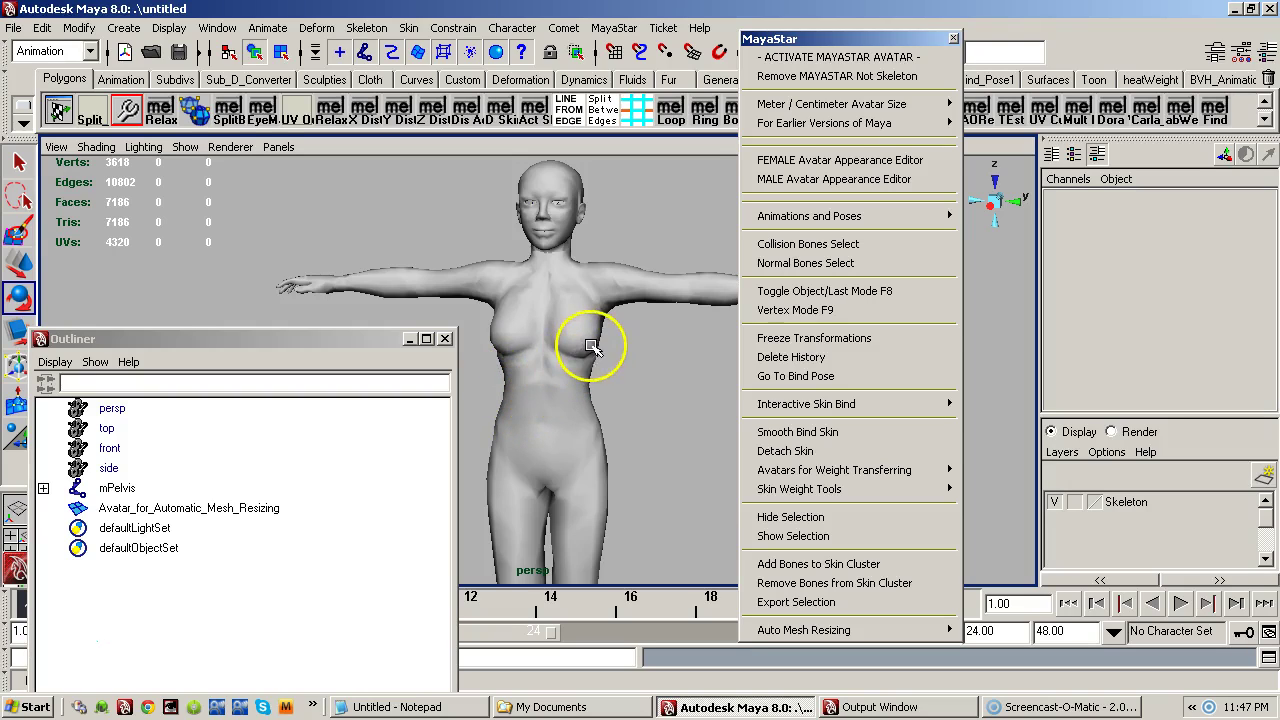
{"action": "left_click", "coordinate": [126, 485]}
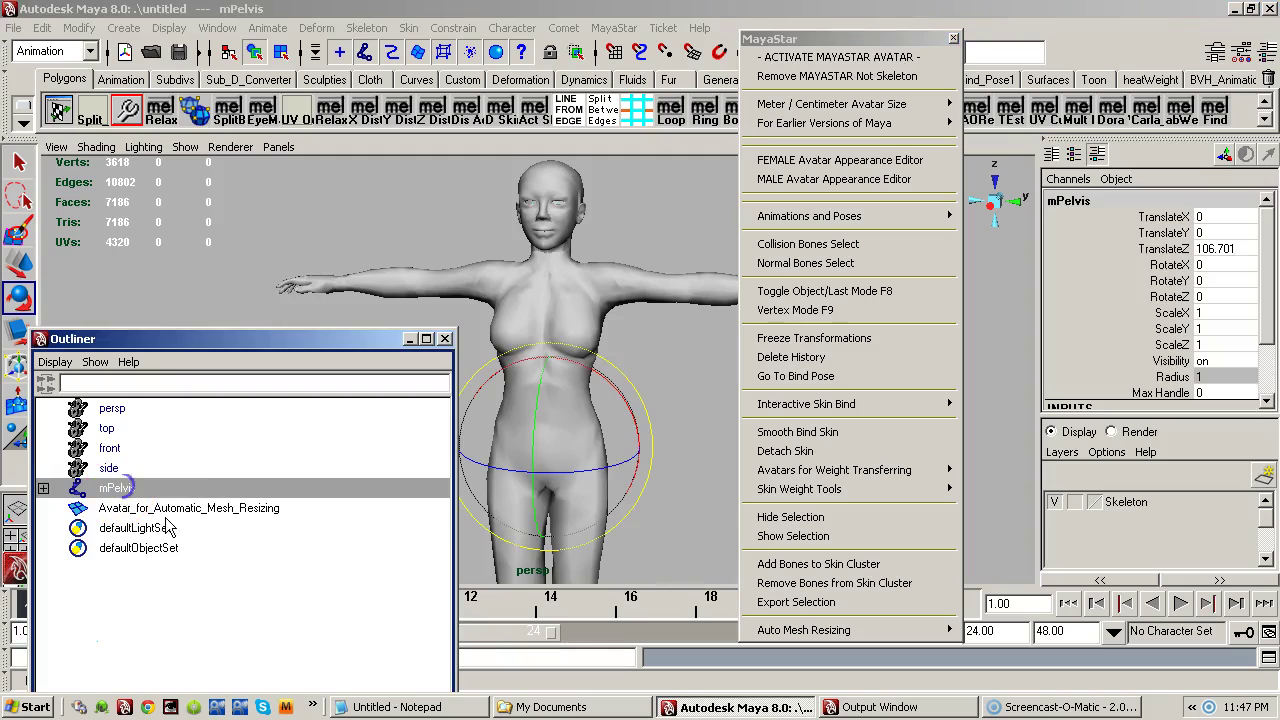
{"action": "key", "text": "Delete"}
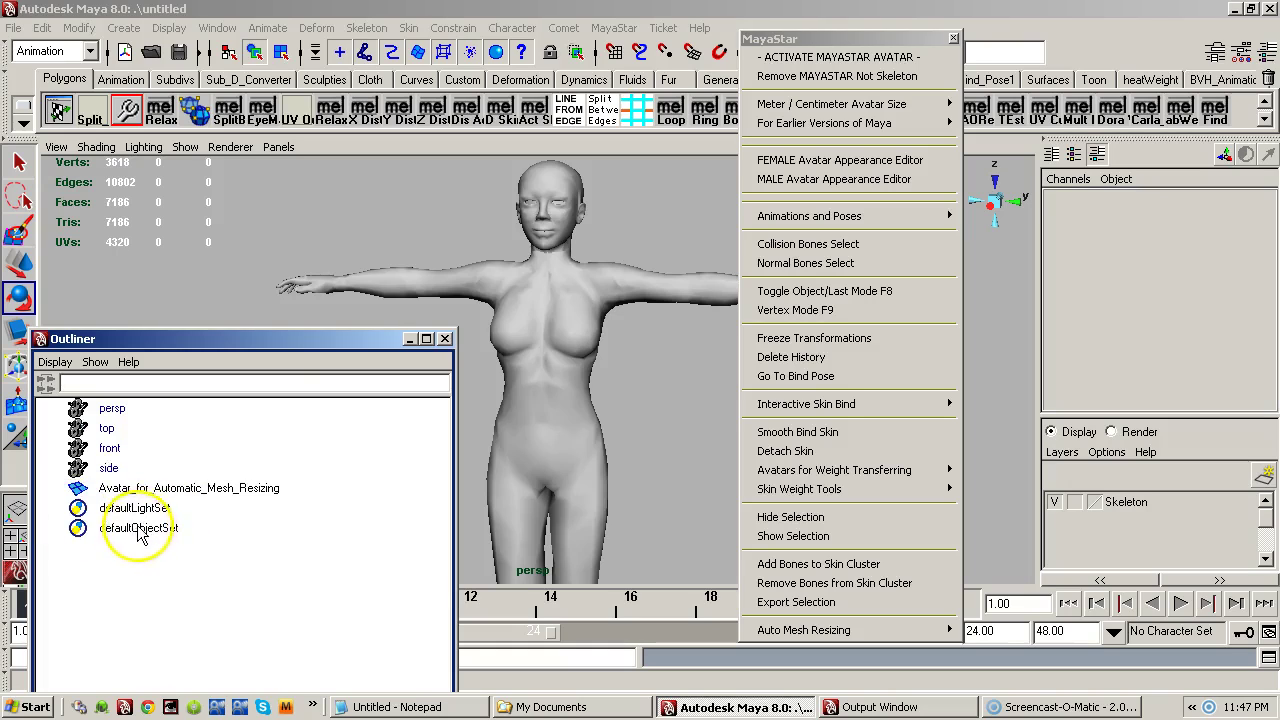
{"action": "left_click_drag", "start_coordinate": [314, 339], "coordinate": [340, 230]}
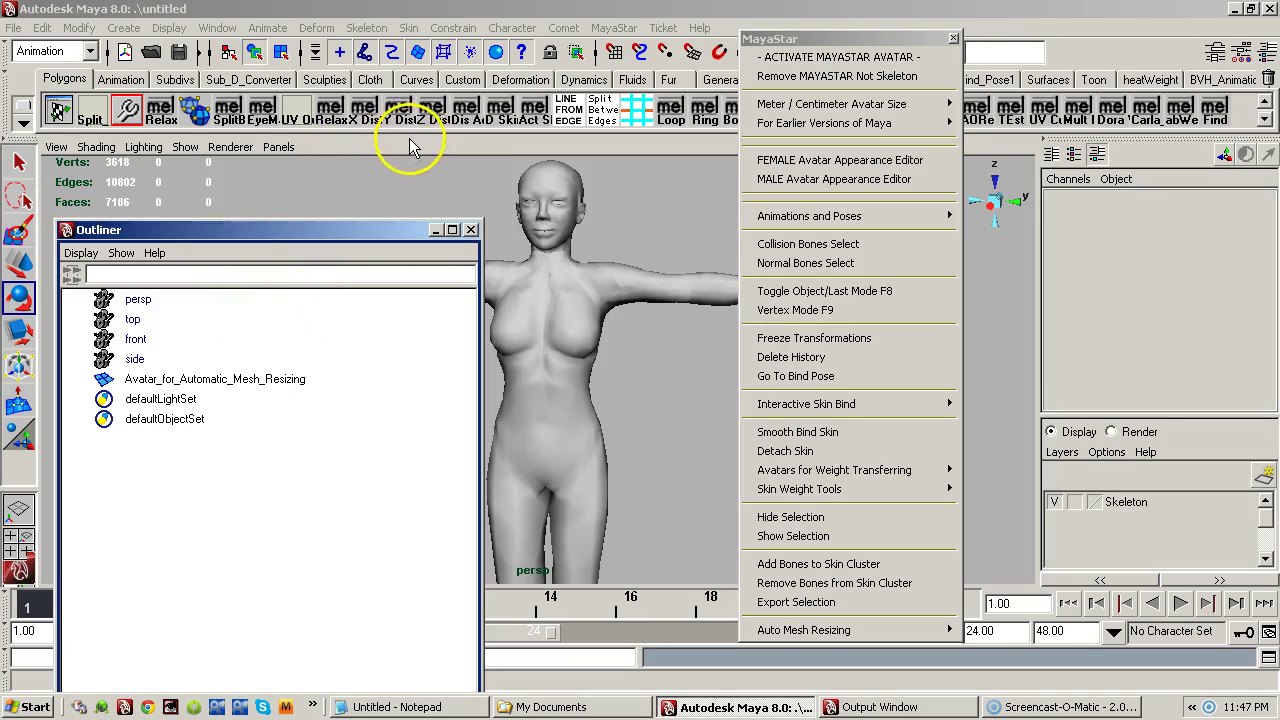
{"action": "key", "text": "ctrl+z"}
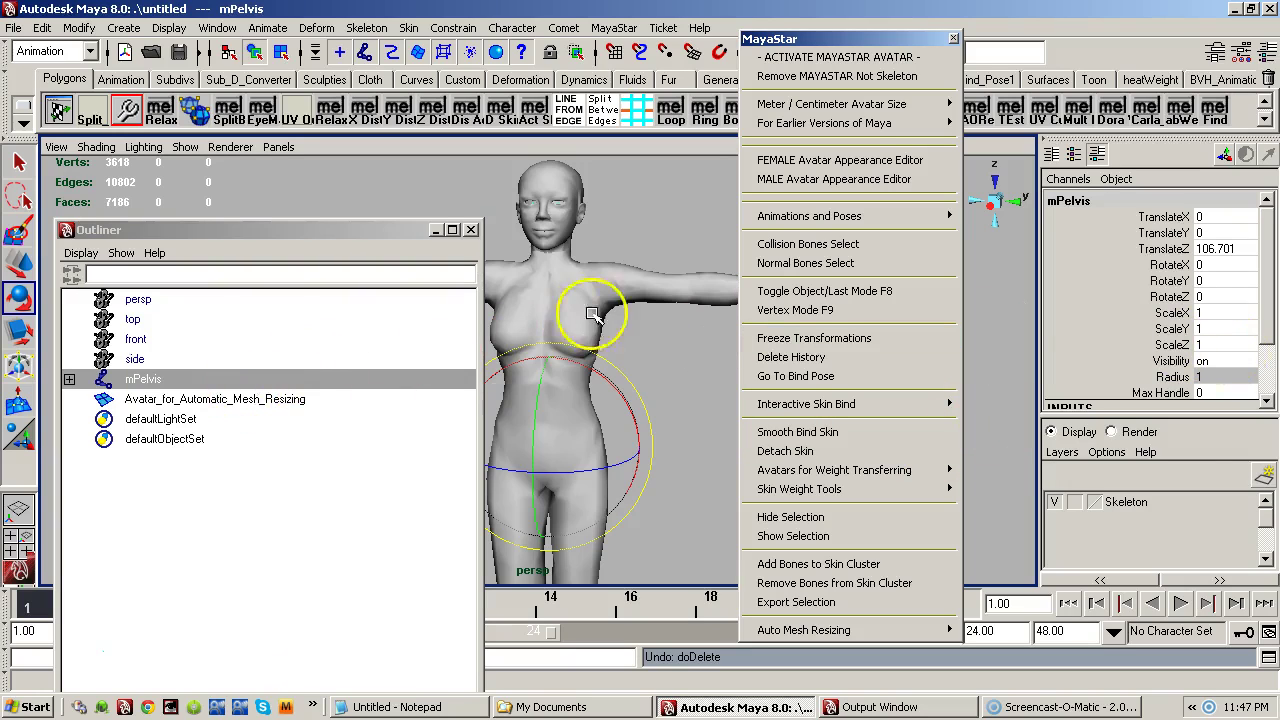
- Select the avatar mesh and review the mayaBinary, mayaAscii and OBJexport file types for exporting the selection, without exporting
{"action": "left_click", "coordinate": [662, 310]}
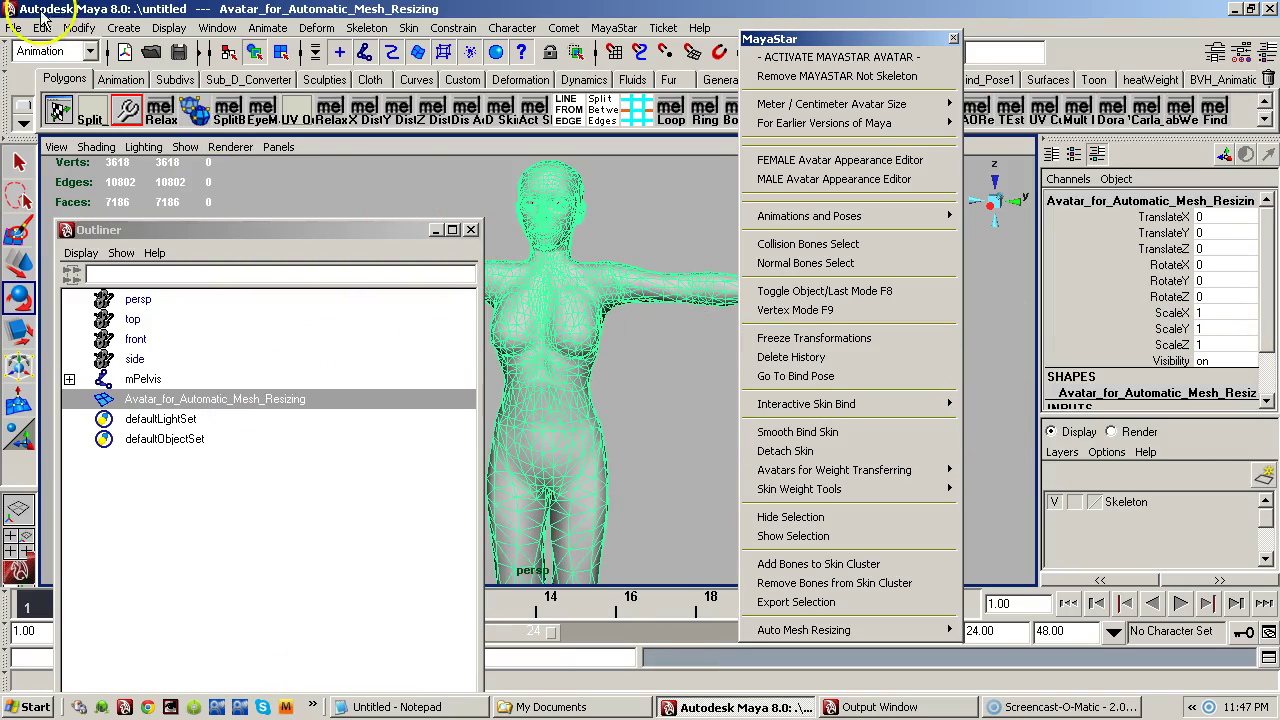
{"action": "left_click", "coordinate": [15, 29]}
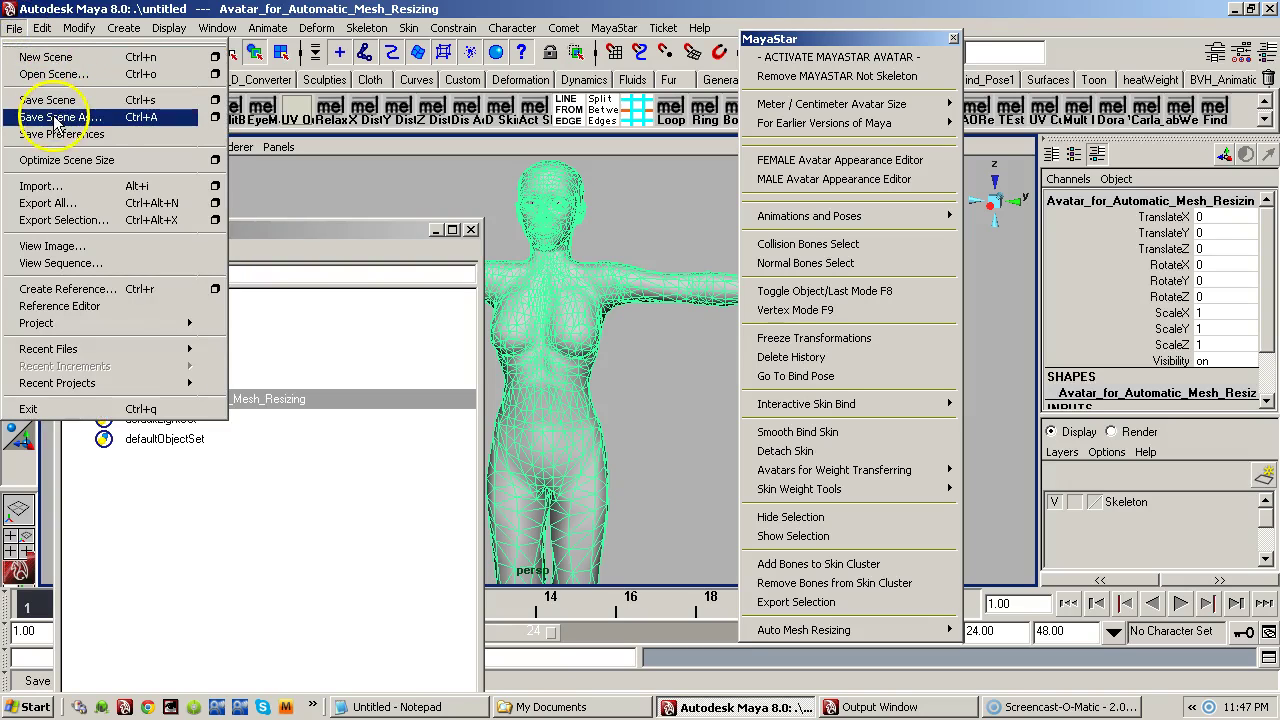
{"action": "left_click", "coordinate": [62, 220]}
{"action": "left_click", "coordinate": [680, 547]}
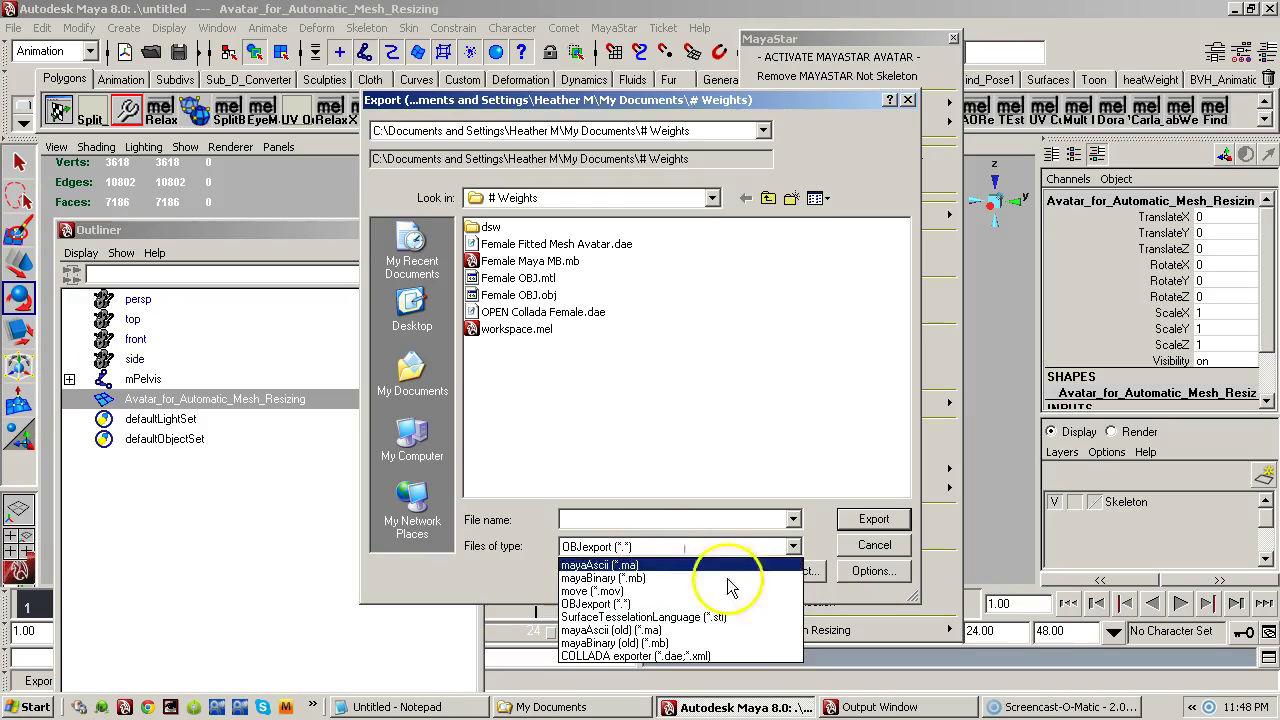
{"action": "left_click", "coordinate": [748, 580]}
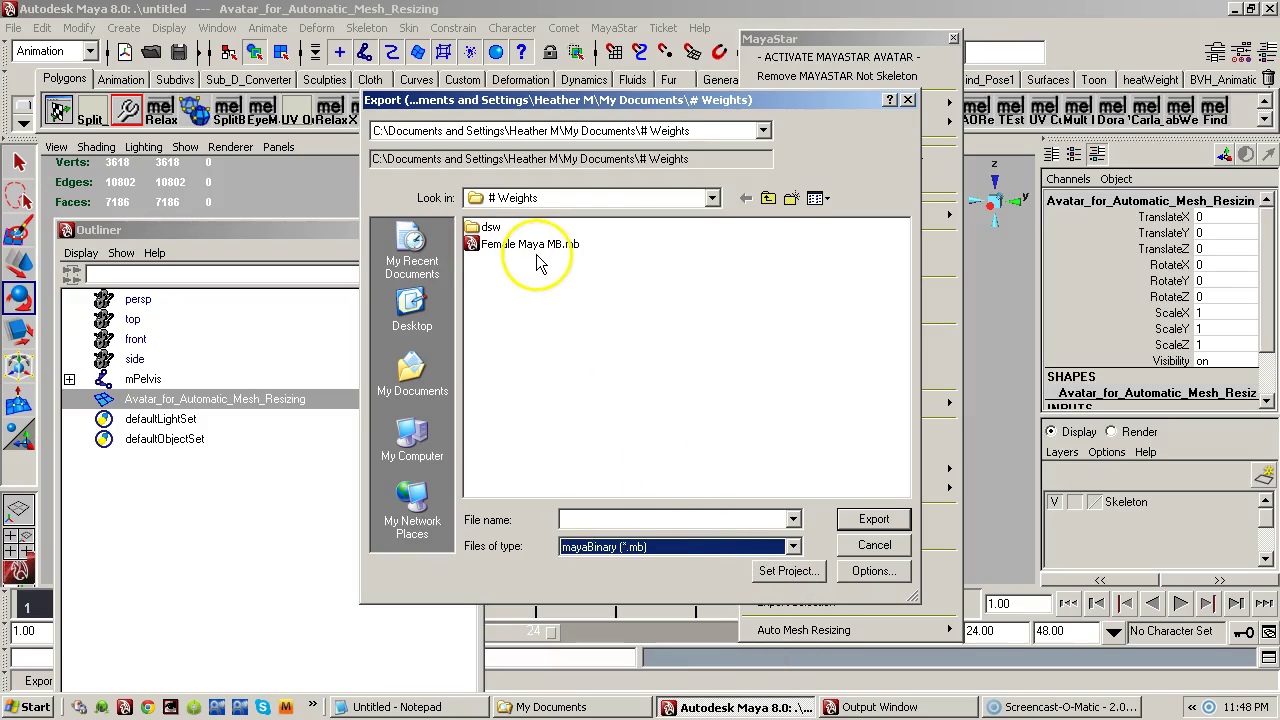
{"action": "left_click", "coordinate": [665, 546]}
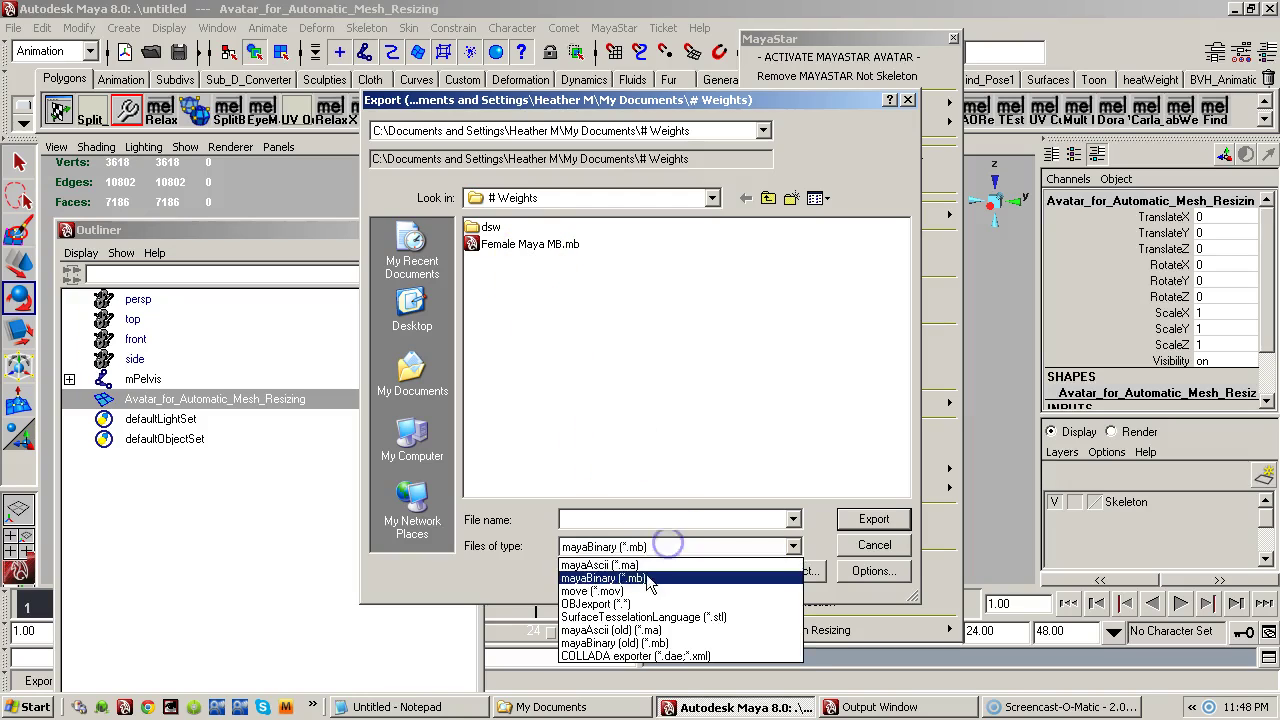
{"action": "left_click", "coordinate": [650, 565]}
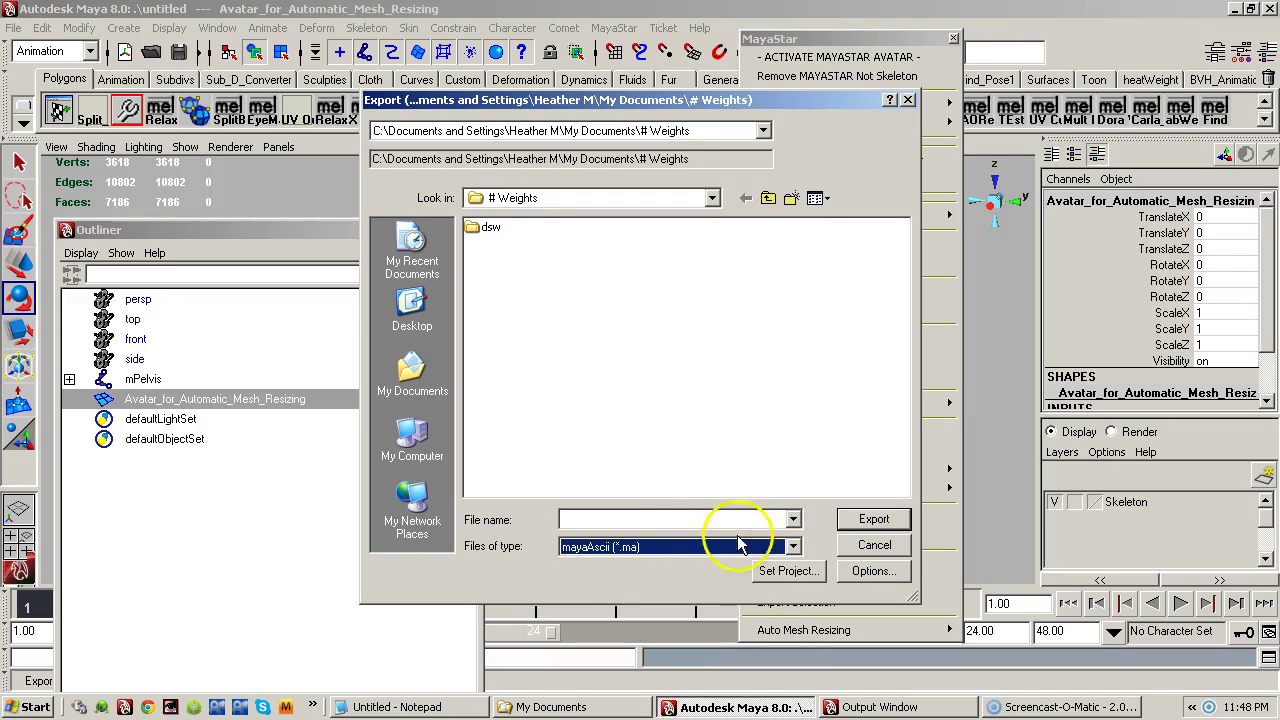
{"action": "left_click", "coordinate": [738, 545]}
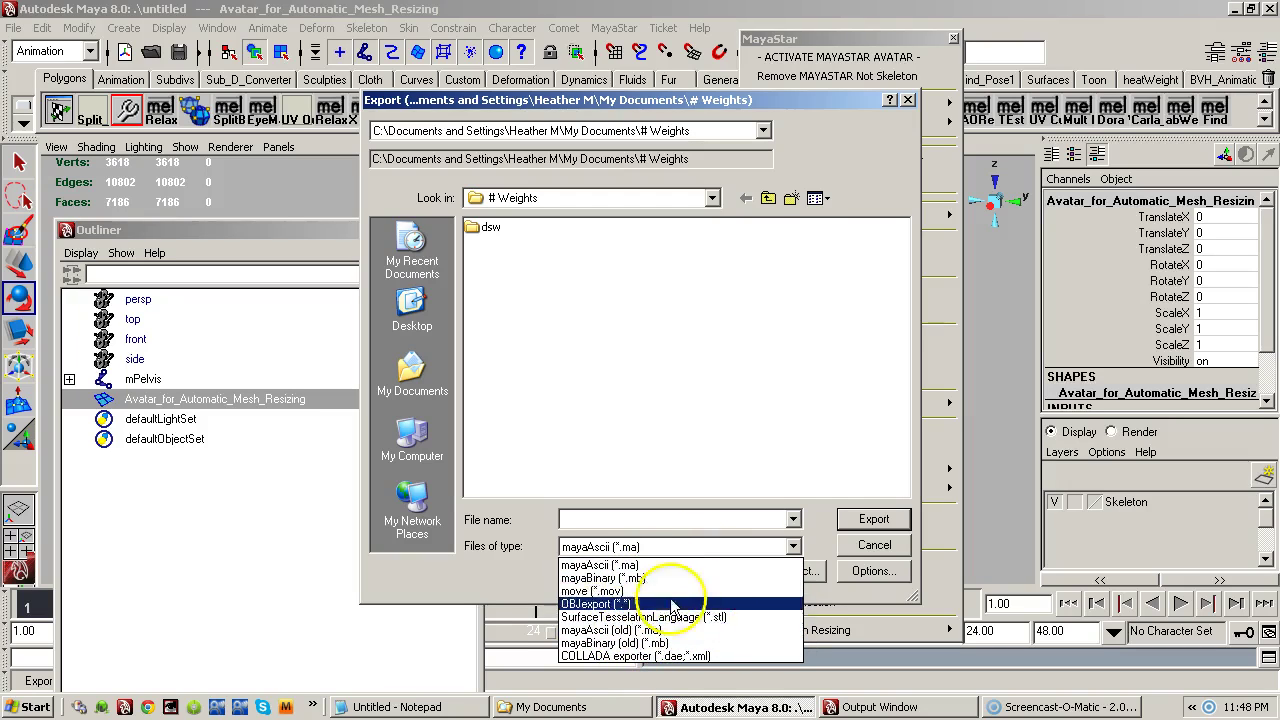
{"action": "left_click", "coordinate": [866, 553]}
{"action": "left_click", "coordinate": [862, 547]}
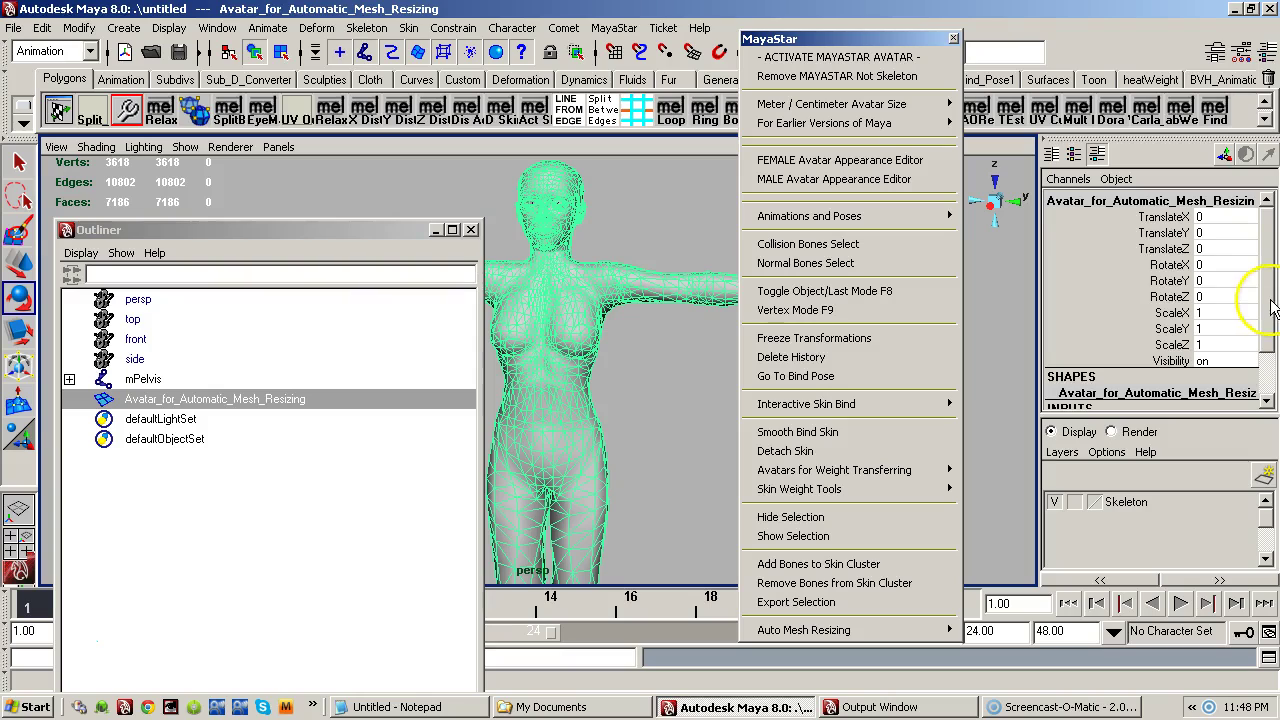
{"action": "scroll", "coordinate": [1270, 303], "scroll_direction": "down", "scroll_amount": 1}
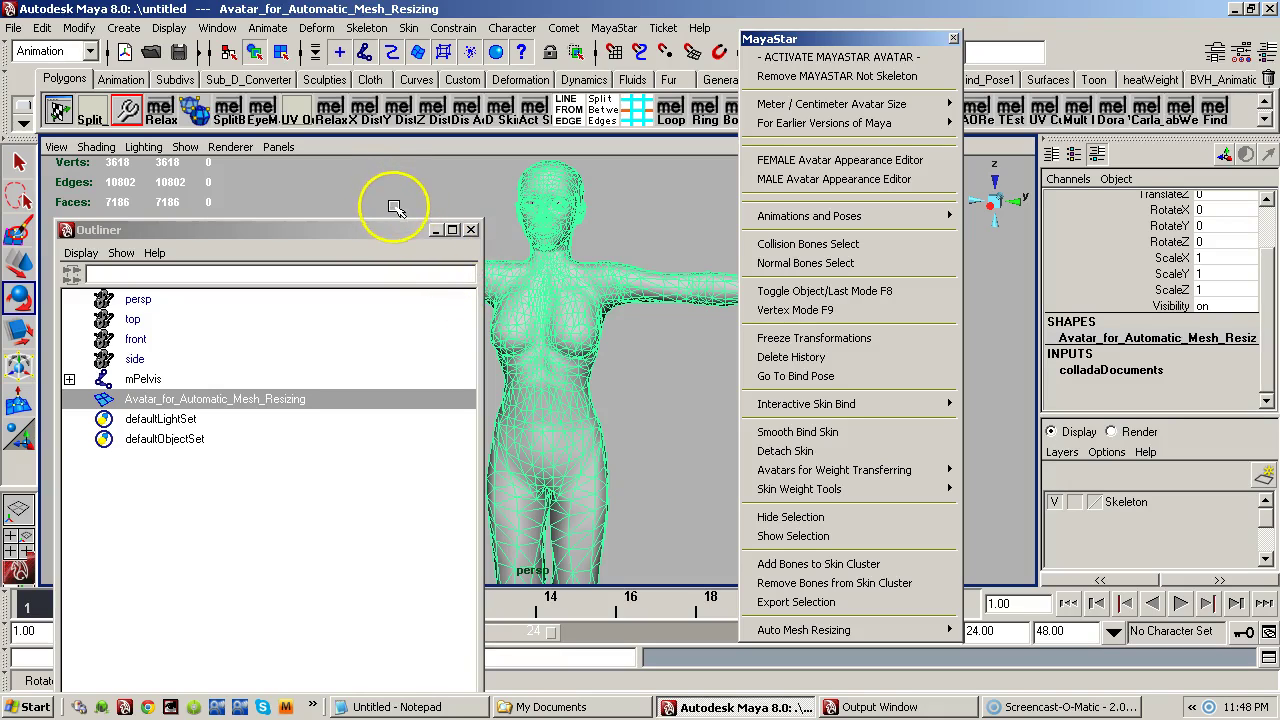
- Close the Outliner and reselect the avatar mesh in the perspective view
{"action": "left_click", "coordinate": [323, 232]}
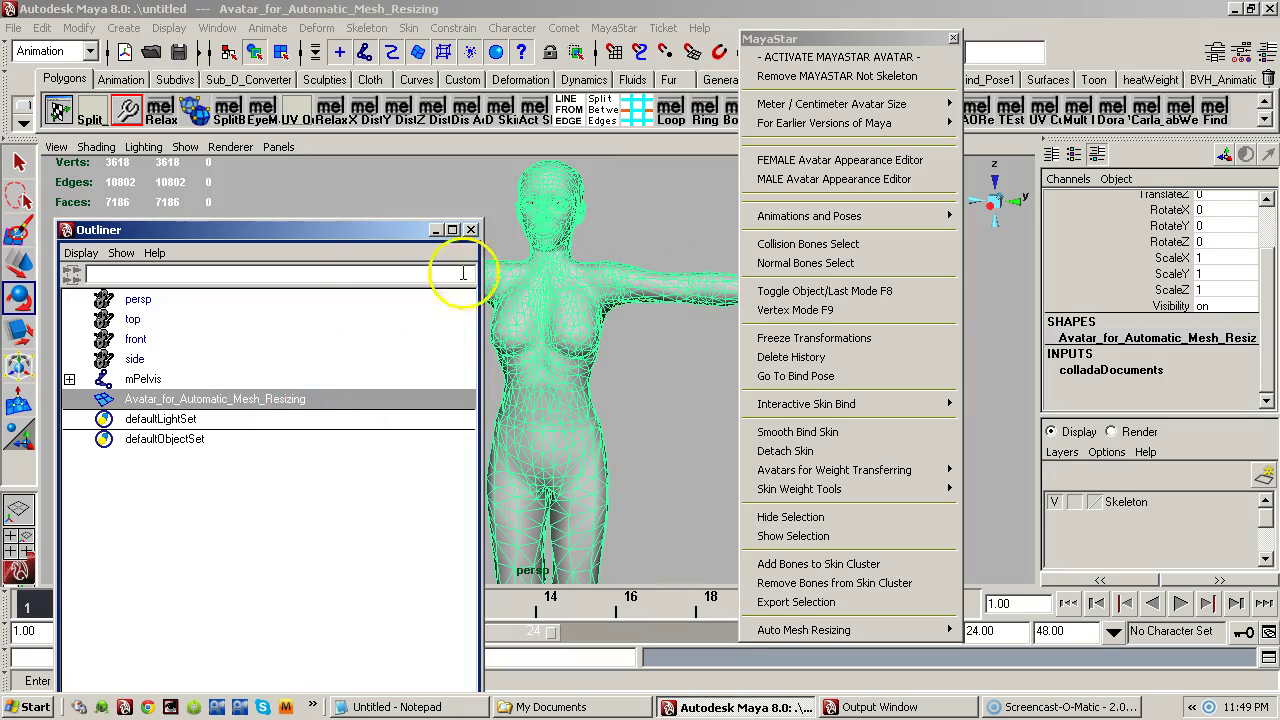
{"action": "left_click_drag", "start_coordinate": [380, 236], "coordinate": [488, 228]}
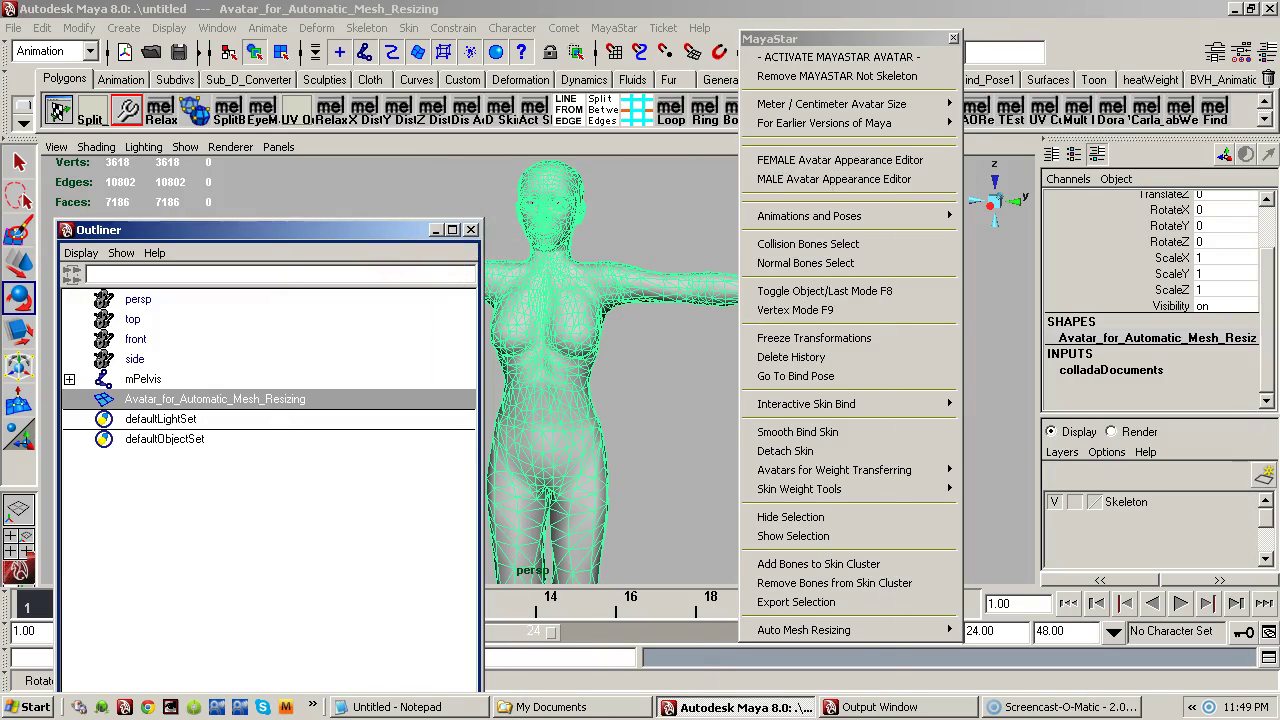
{"action": "left_click", "coordinate": [470, 229]}
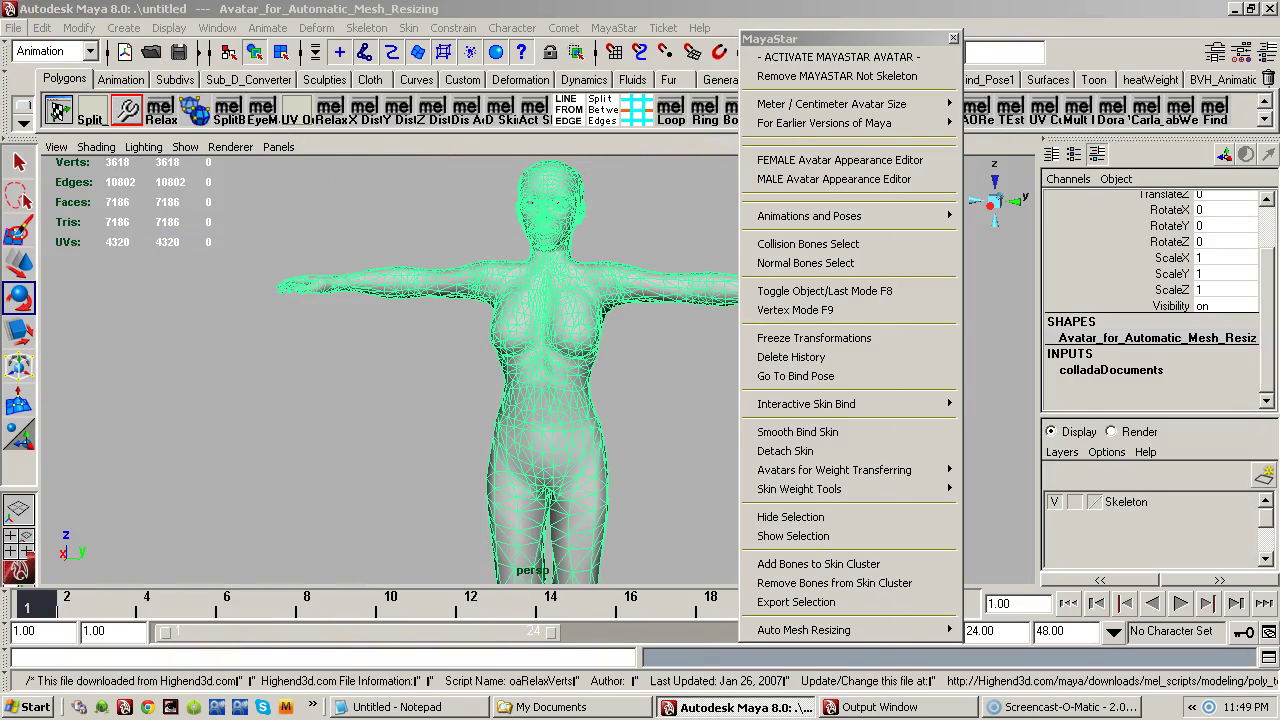
{"action": "left_click", "coordinate": [15, 28]}
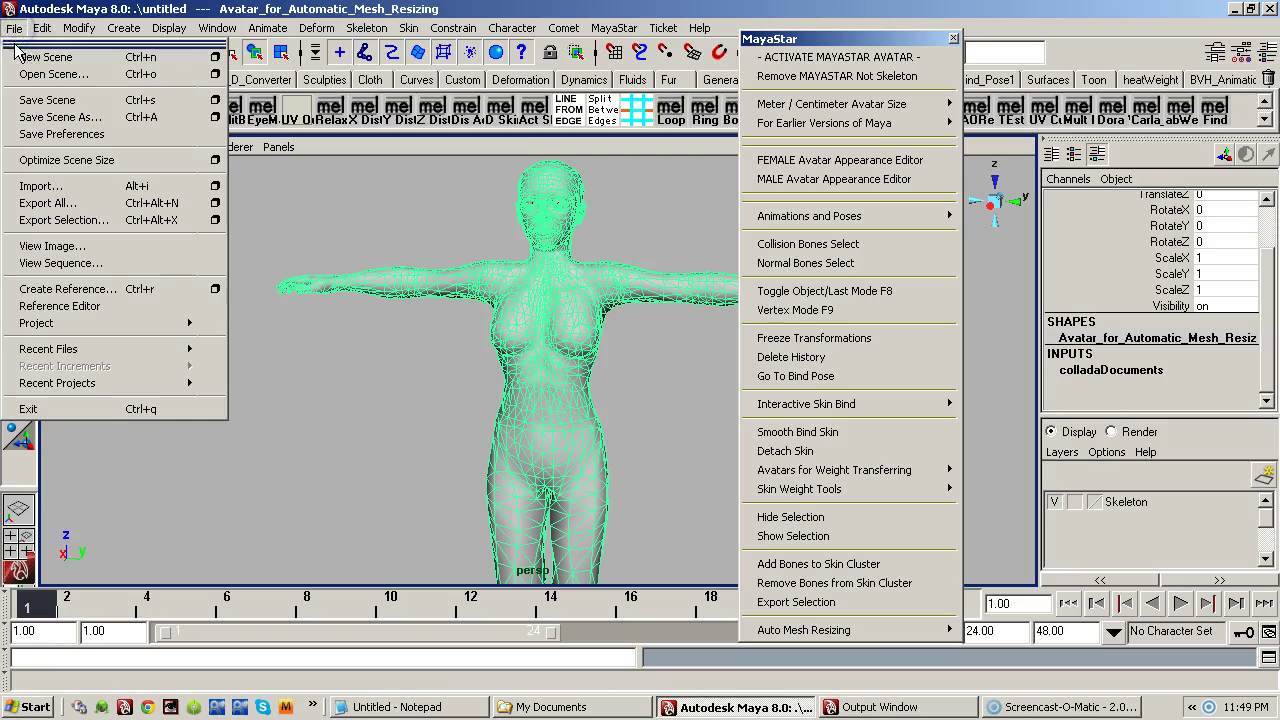
{"action": "left_click", "coordinate": [397, 437]}
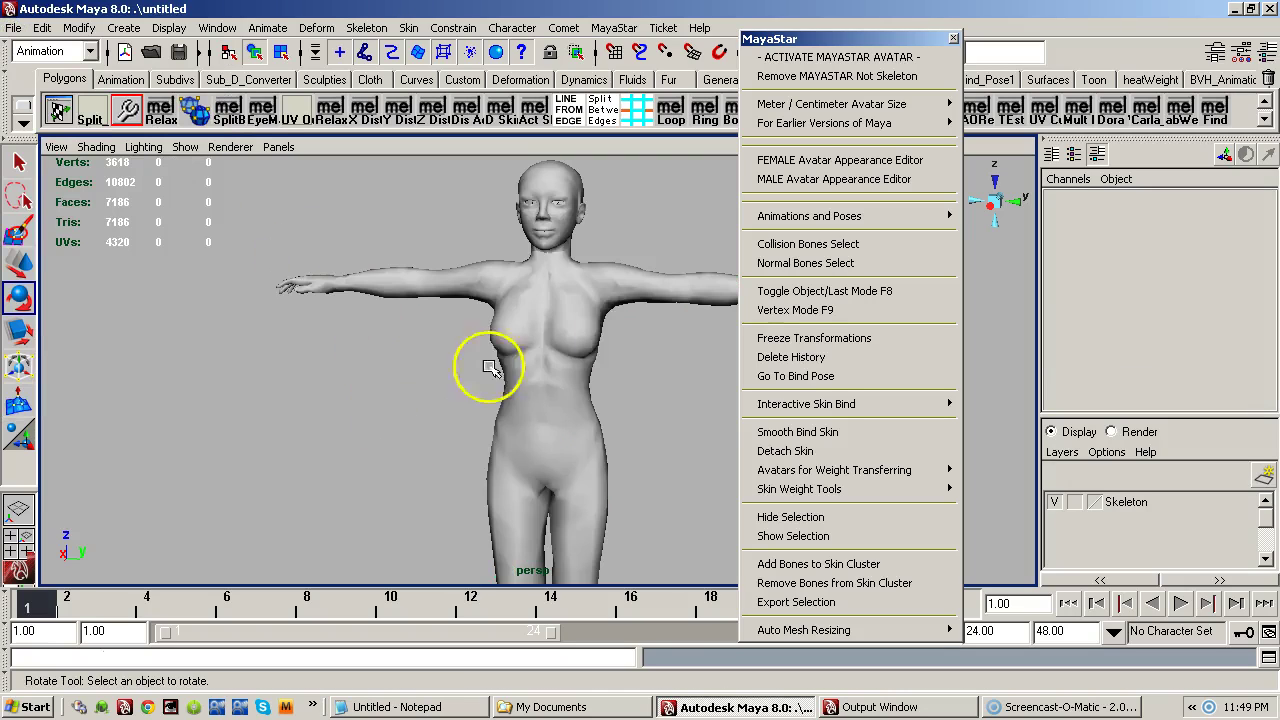
{"action": "left_click", "coordinate": [614, 292]}
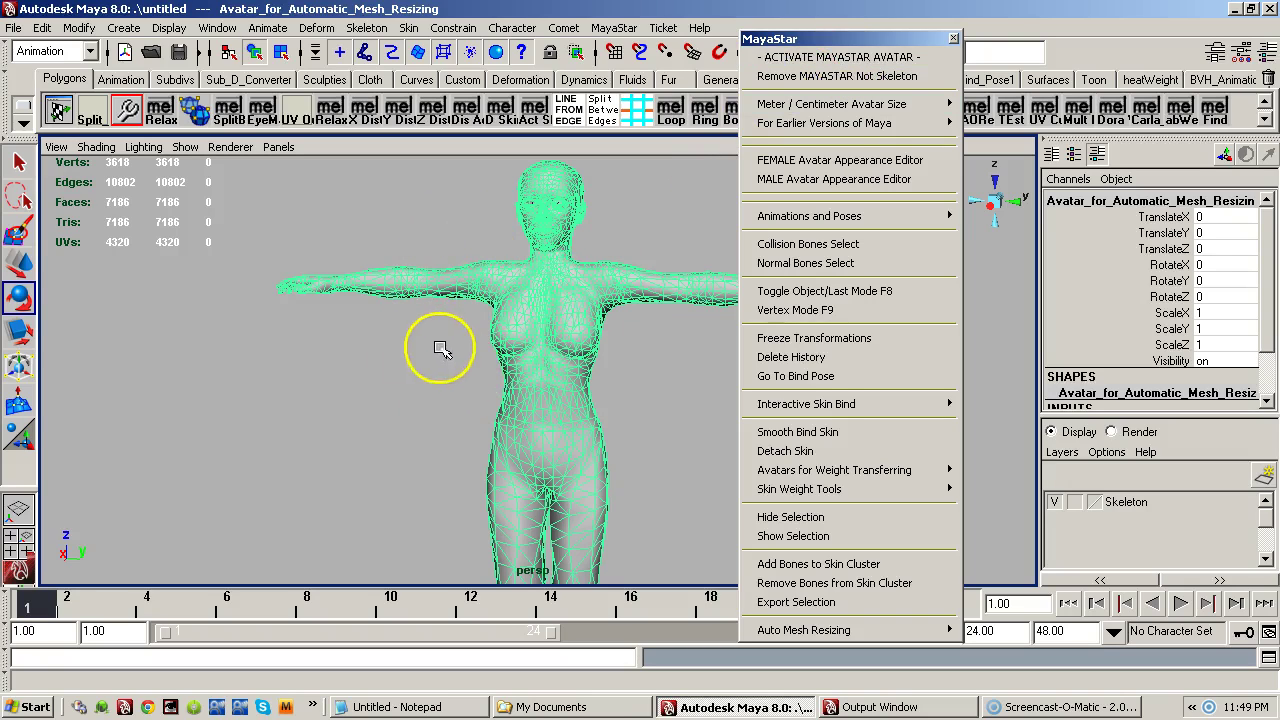
- Start a new scene without saving the changes, and activate the MayaStar avatar in it
{"action": "left_click", "coordinate": [14, 28]}
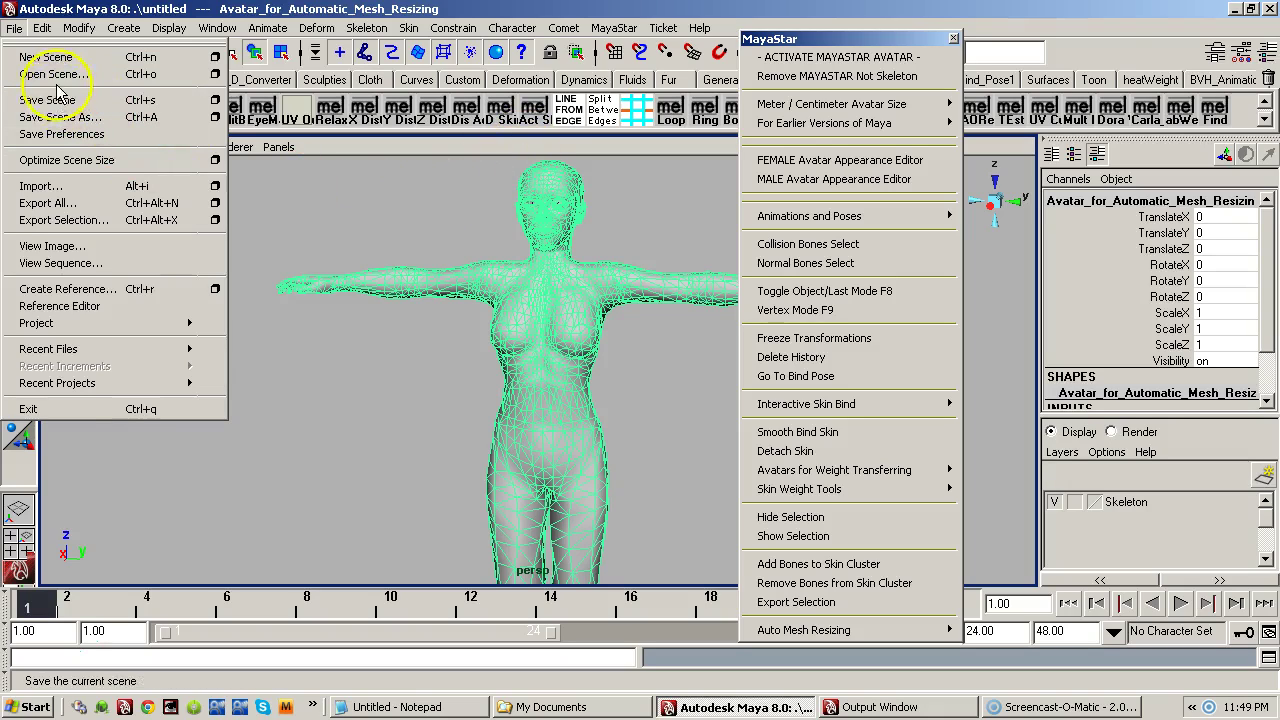
{"action": "left_click", "coordinate": [75, 58]}
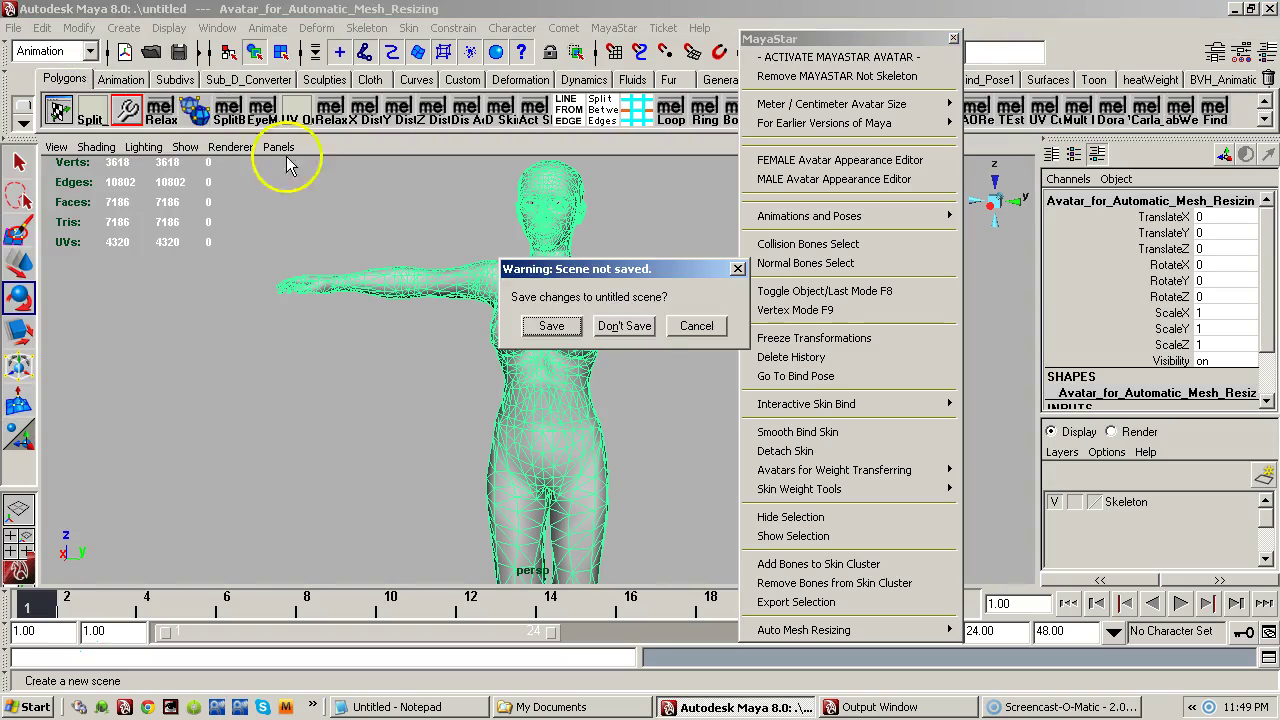
{"action": "left_click", "coordinate": [623, 323]}
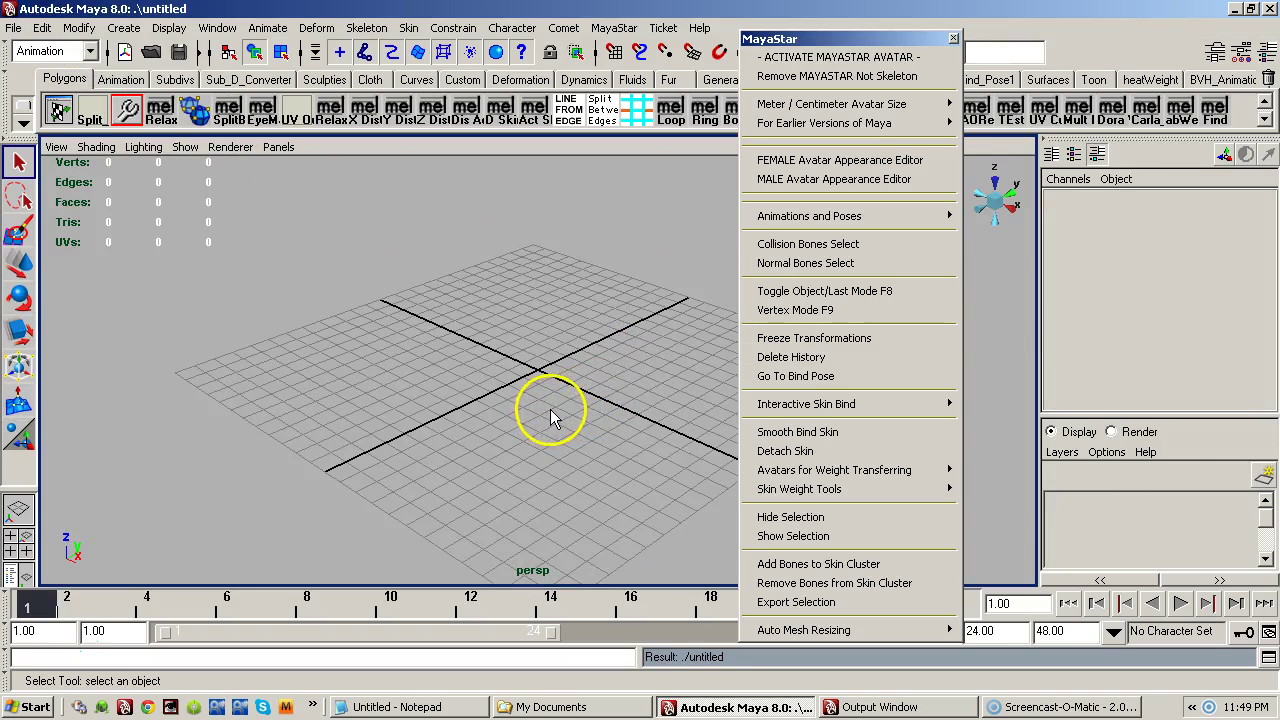
{"action": "left_click", "coordinate": [878, 57]}
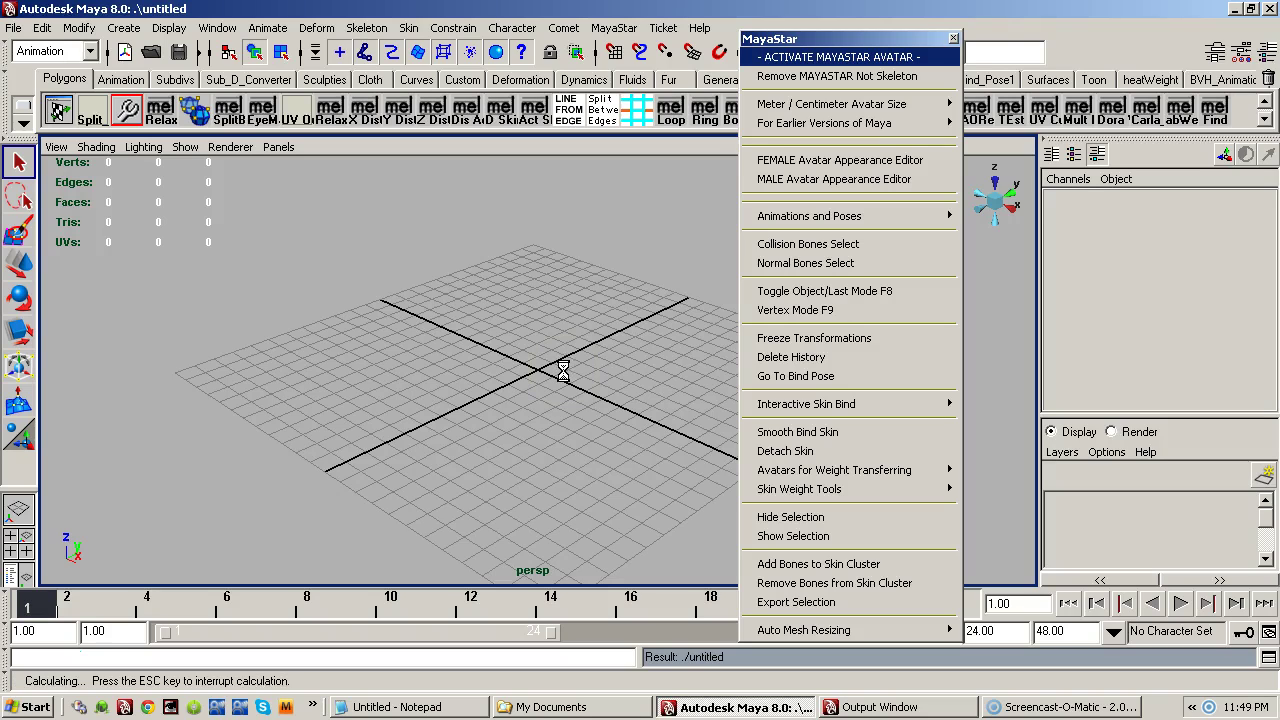
{"action": "left_click_drag", "start_coordinate": [560, 374], "coordinate": [480, 330], "text": "alt"}
- Import Female OBJ.obj from the # Weights folder in My Documents, using the OBJ file type
{"action": "left_click", "coordinate": [42, 27]}
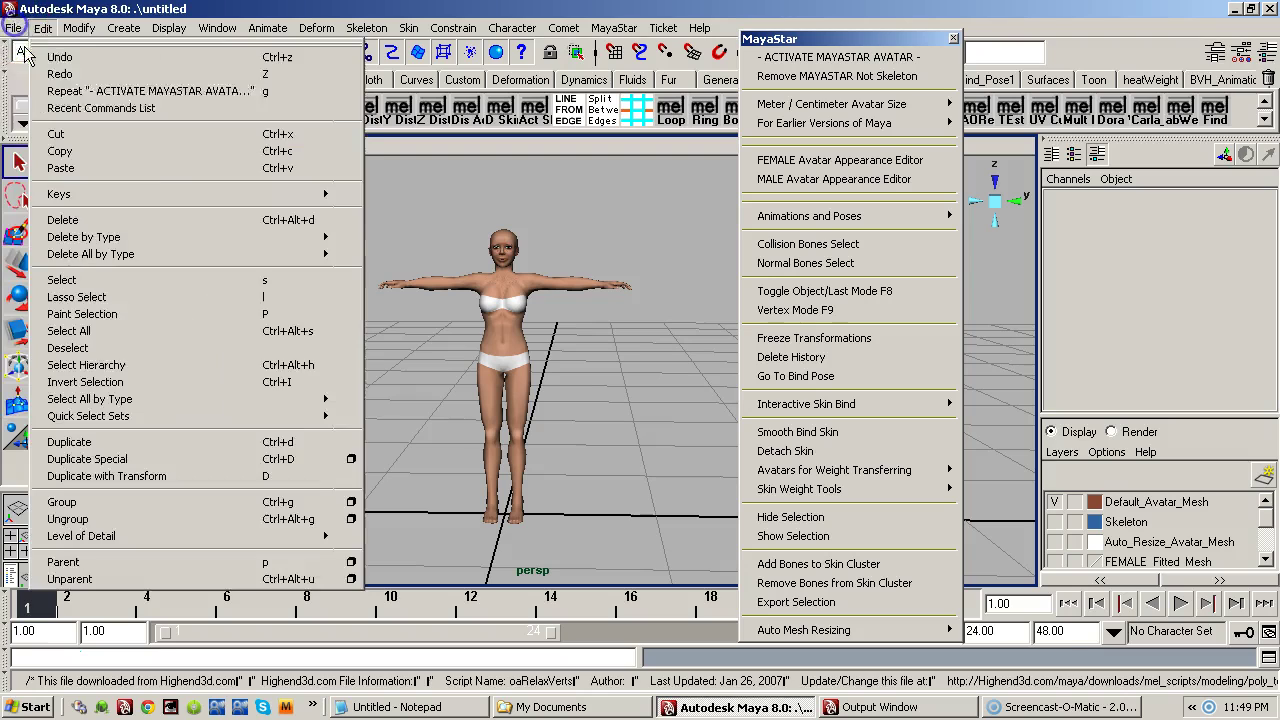
{"action": "left_click", "coordinate": [14, 27]}
{"action": "left_click", "coordinate": [40, 186]}
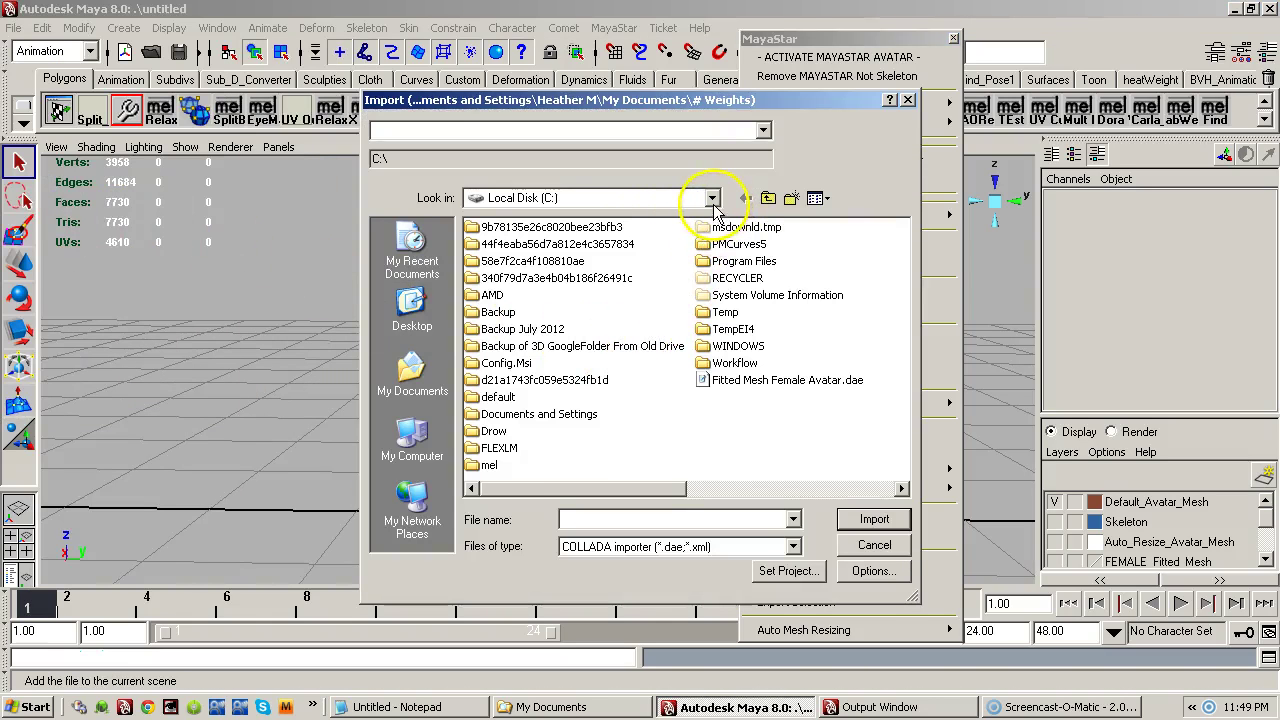
{"action": "left_click", "coordinate": [711, 199]}
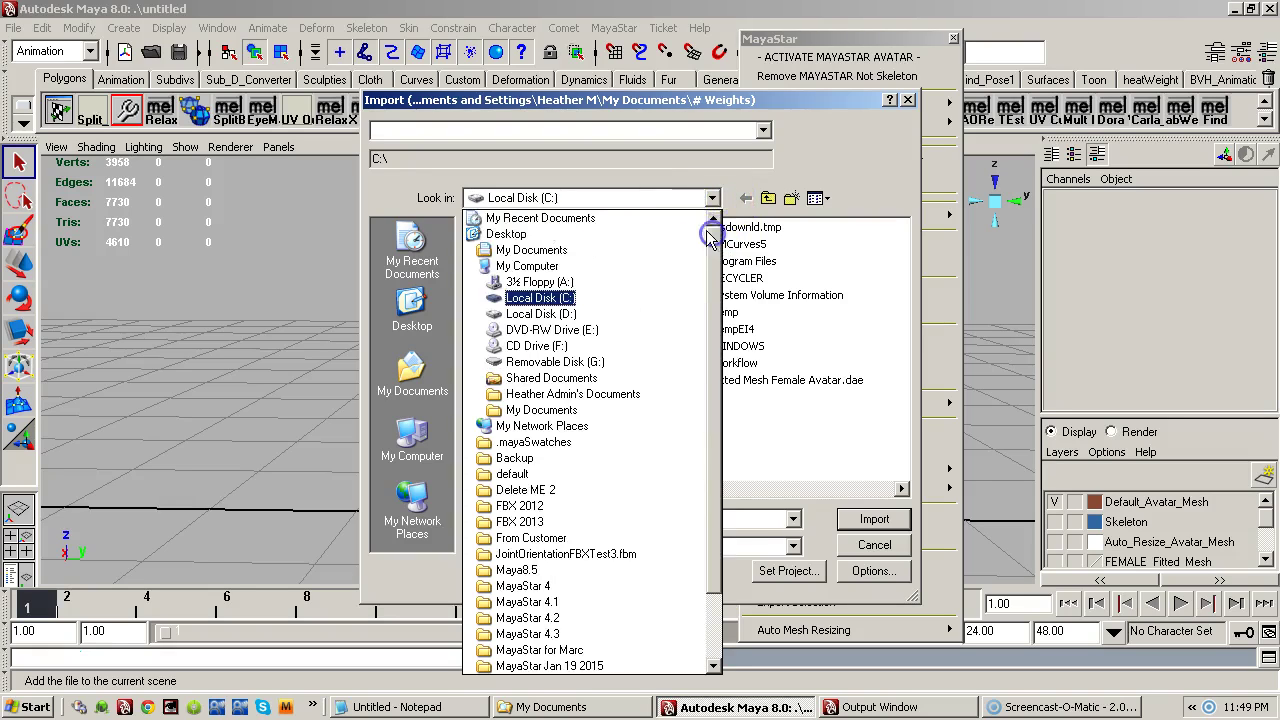
{"action": "left_click", "coordinate": [531, 250]}
{"action": "double_click", "coordinate": [497, 227]}
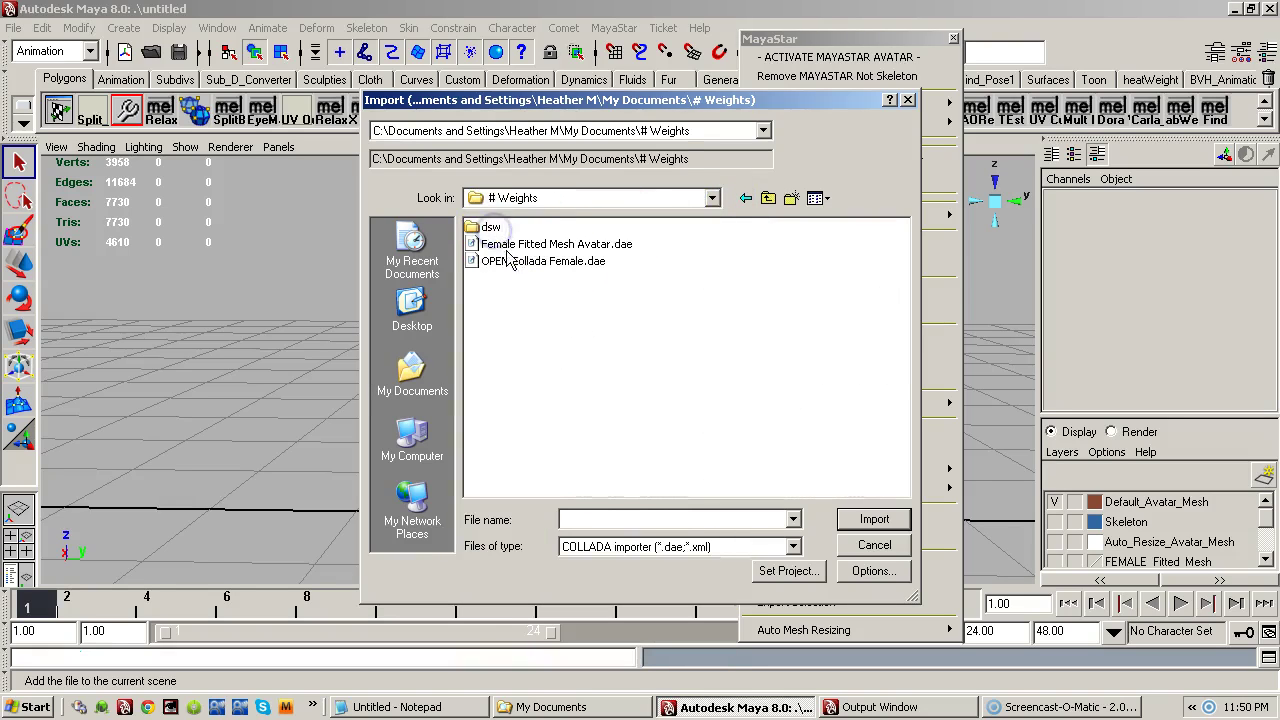
{"action": "left_click", "coordinate": [662, 547]}
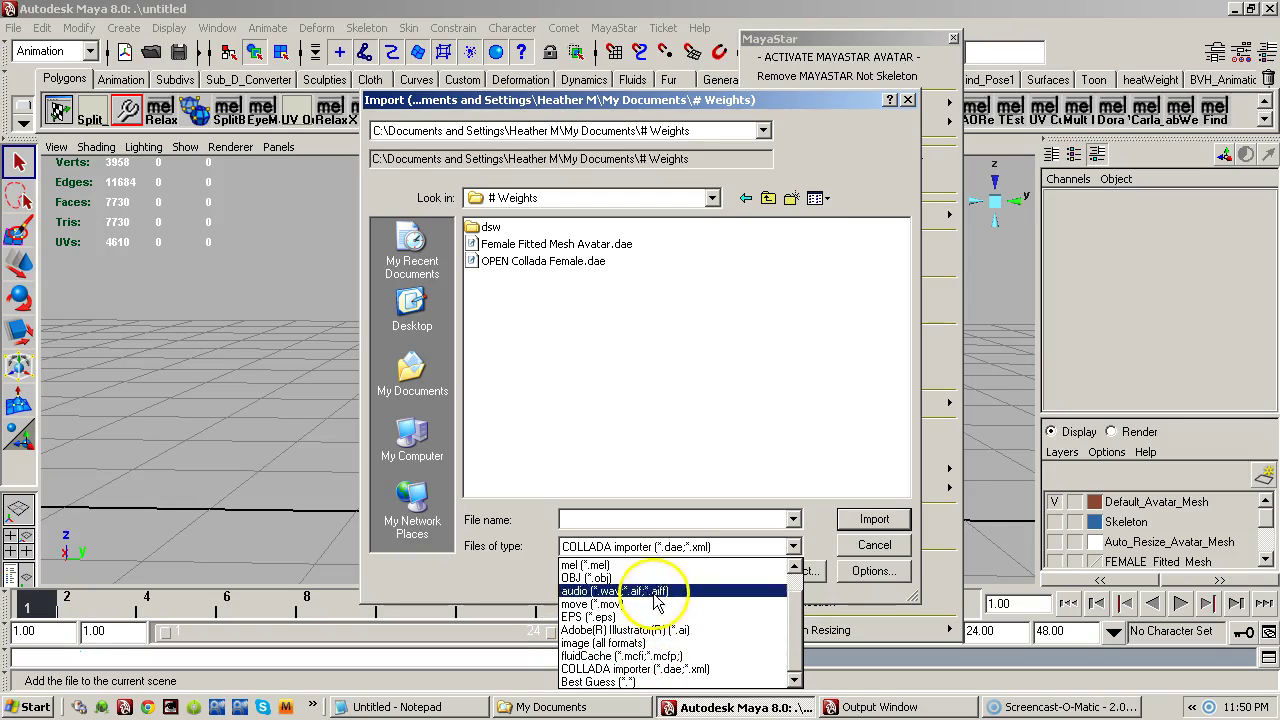
{"action": "left_click", "coordinate": [694, 578]}
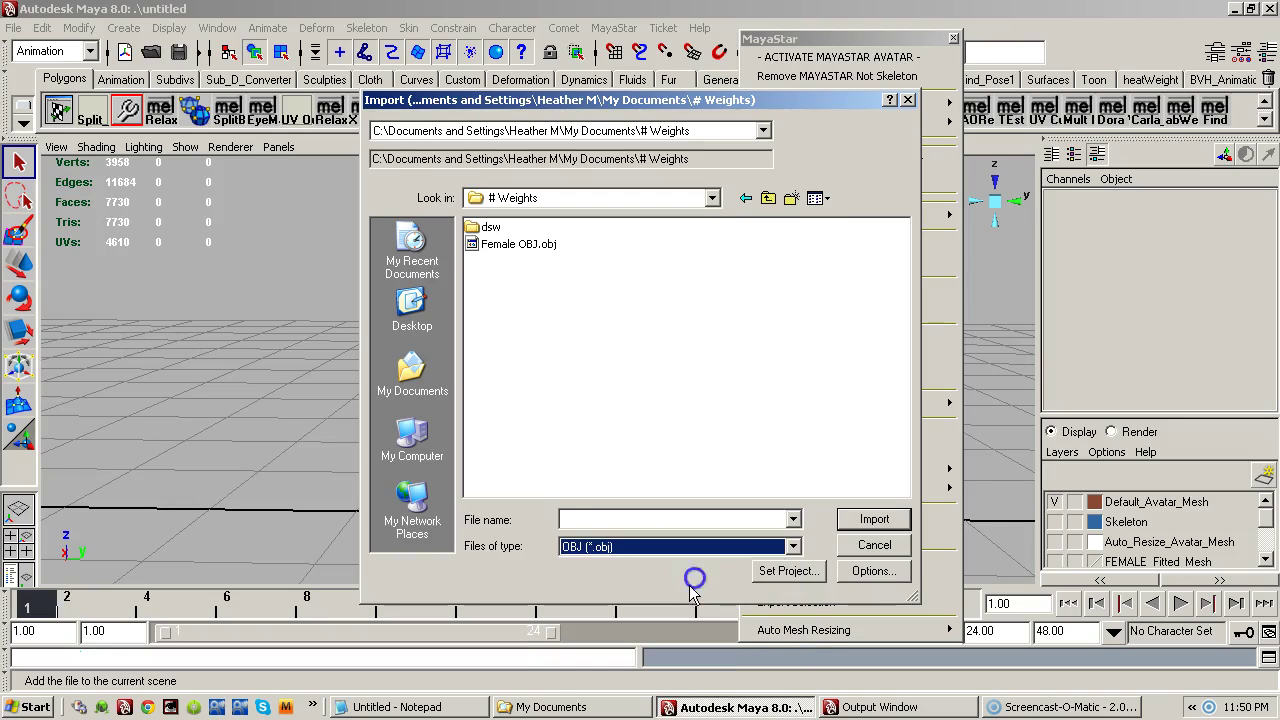
{"action": "left_click", "coordinate": [528, 243]}
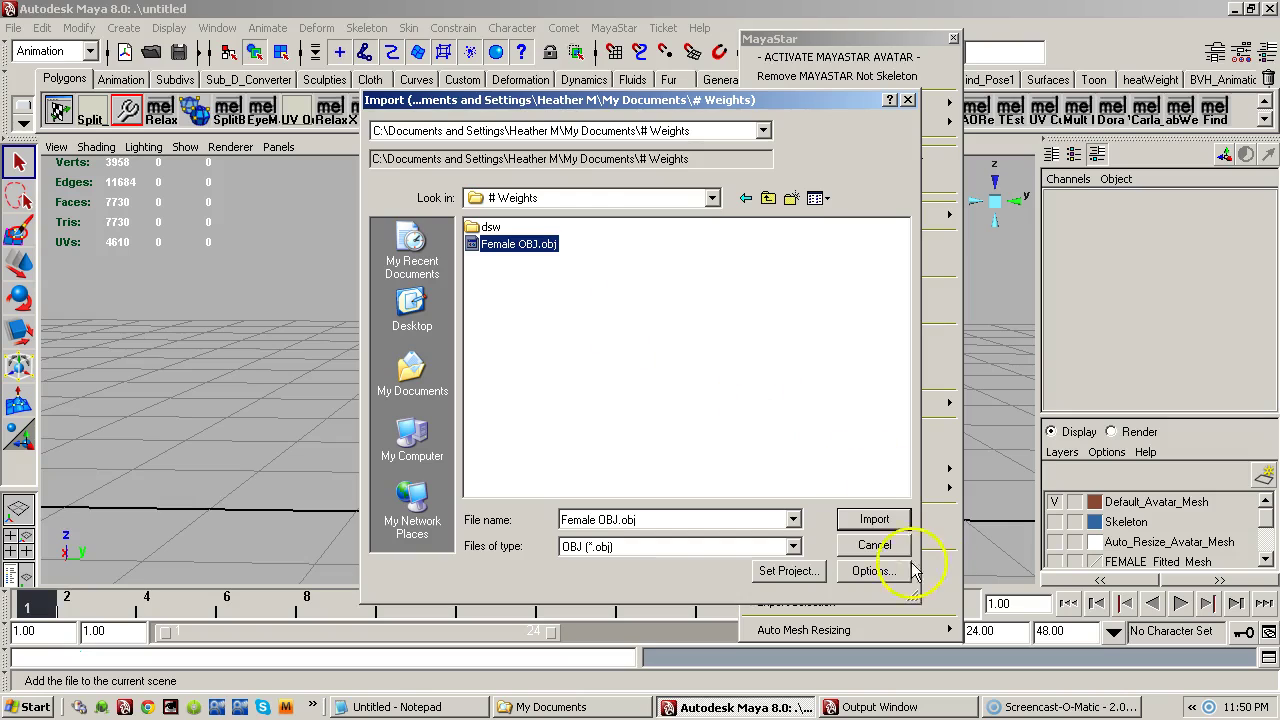
{"action": "left_click", "coordinate": [880, 527]}
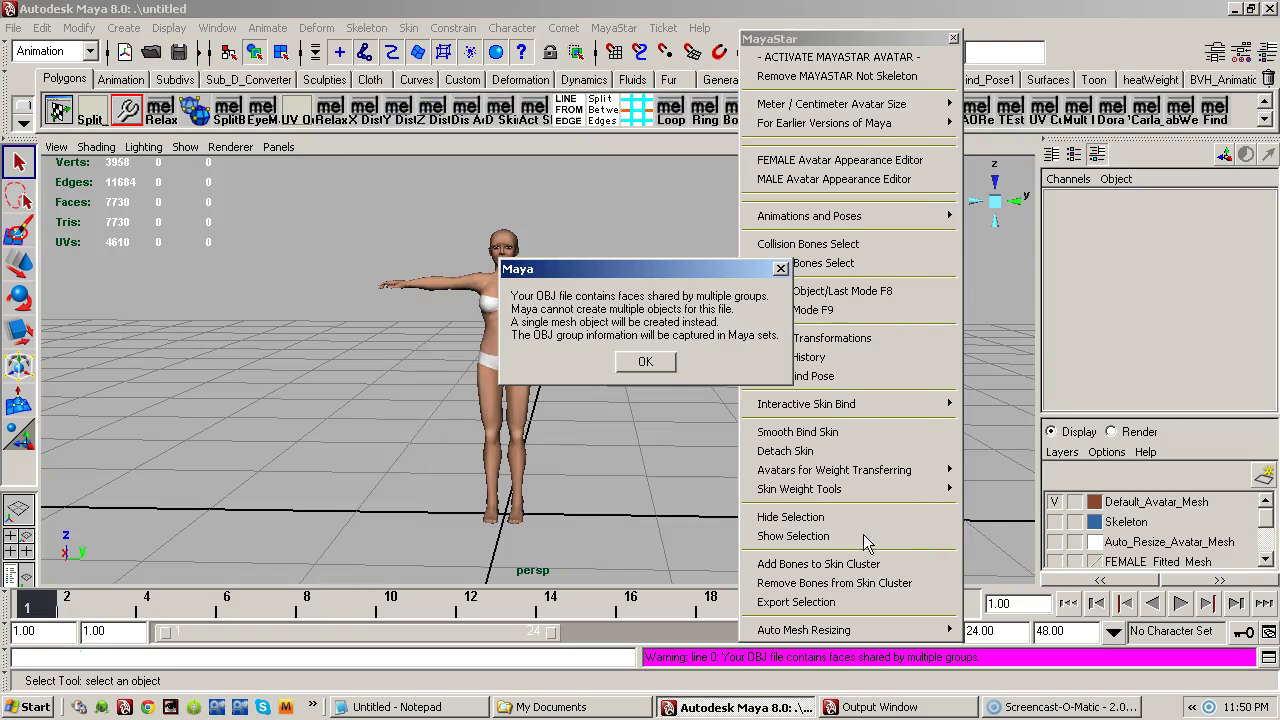
{"action": "left_click", "coordinate": [517, 268]}
{"action": "left_click", "coordinate": [647, 362]}
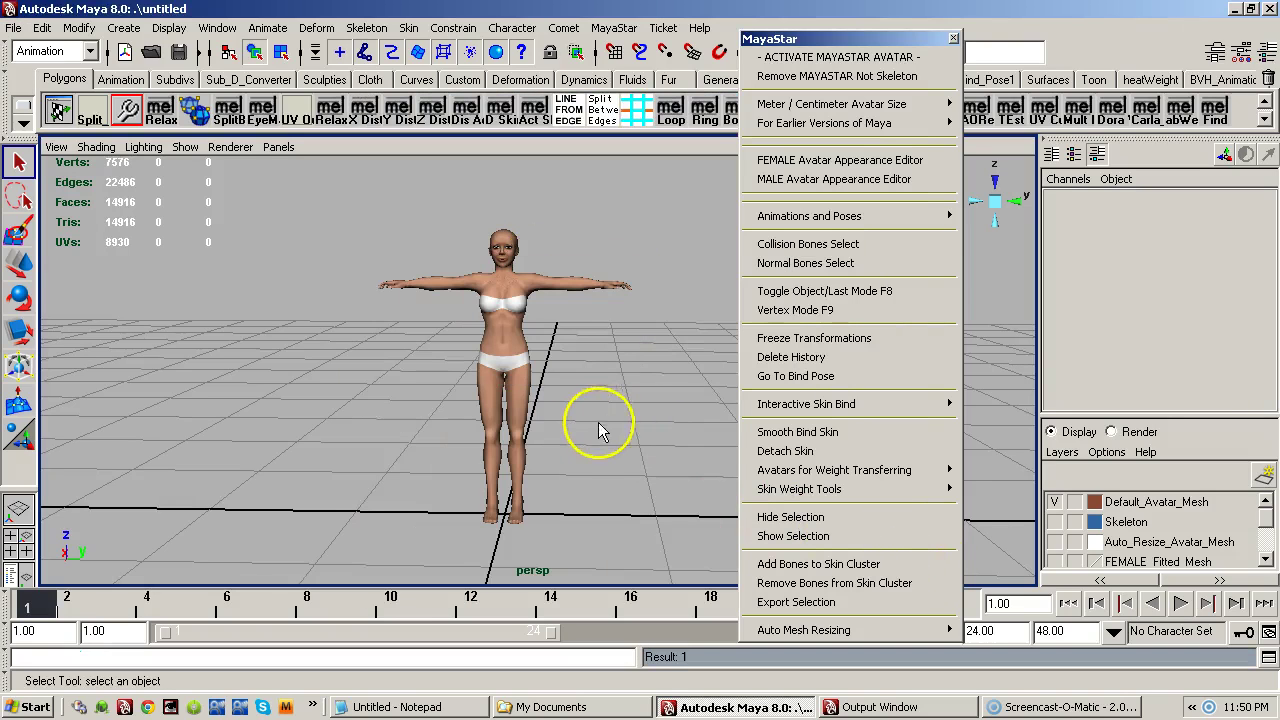
- Find and select the imported Female_OBJ:polySurface1 mesh surrounding the default avatar
{"action": "left_click_drag", "start_coordinate": [559, 417], "coordinate": [427, 357], "text": "alt"}
{"action": "left_click_drag", "start_coordinate": [447, 351], "coordinate": [329, 506], "text": "alt"}
{"action": "middle_click_drag", "start_coordinate": [329, 506], "coordinate": [526, 371], "text": "alt"}
{"action": "left_click_drag", "start_coordinate": [529, 371], "coordinate": [558, 368], "text": "alt"}
{"action": "middle_click_drag", "start_coordinate": [556, 372], "coordinate": [529, 437], "text": "alt"}
{"action": "right_click_drag", "start_coordinate": [529, 437], "coordinate": [498, 443], "text": "alt"}
{"action": "middle_click_drag", "start_coordinate": [498, 443], "coordinate": [474, 195], "text": "alt"}
{"action": "middle_click_drag", "start_coordinate": [481, 408], "coordinate": [494, 215], "text": "alt"}
{"action": "right_click_drag", "start_coordinate": [480, 359], "coordinate": [714, 346], "text": "alt"}
{"action": "middle_click_drag", "start_coordinate": [540, 452], "coordinate": [564, 304], "text": "alt"}
{"action": "right_click_drag", "start_coordinate": [541, 343], "coordinate": [491, 363], "text": "alt"}
{"action": "left_click_drag", "start_coordinate": [491, 363], "coordinate": [561, 362], "text": "alt"}
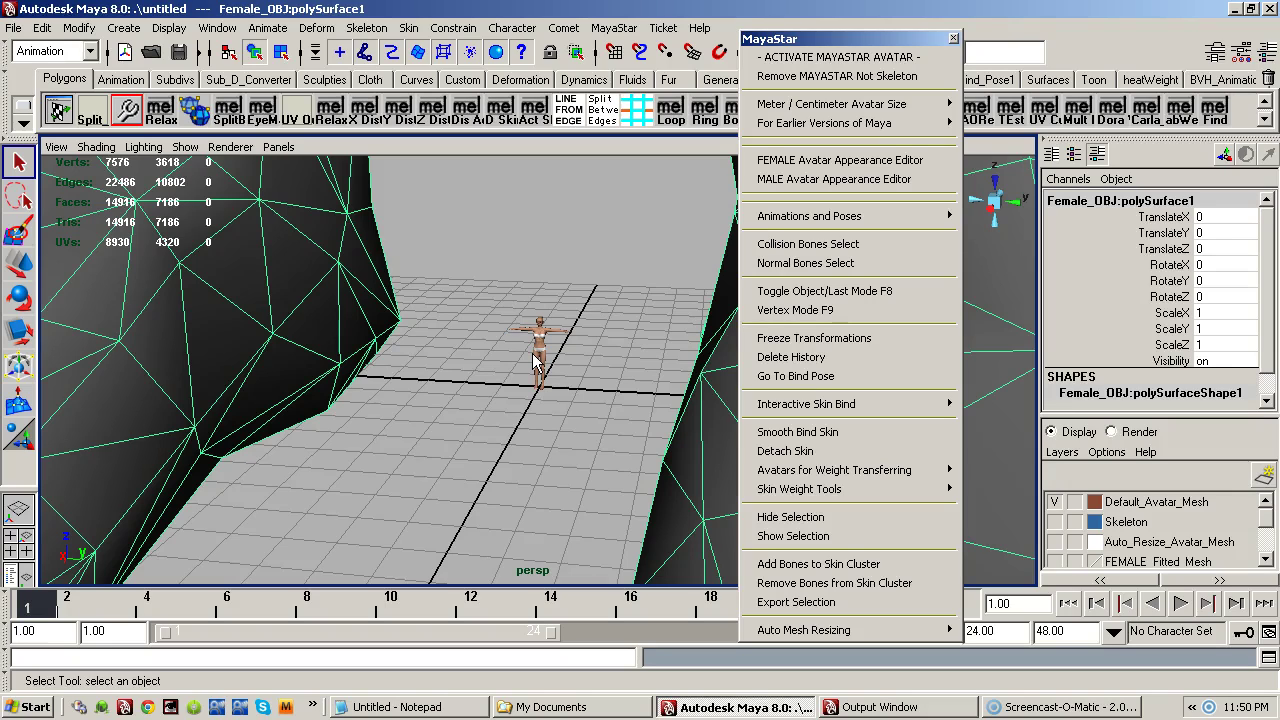
- Compare the imported mesh's size and pivot position with the default avatar at the origin
{"action": "right_click_drag", "start_coordinate": [522, 379], "coordinate": [625, 345], "text": "alt"}
{"action": "middle_click_drag", "start_coordinate": [575, 334], "coordinate": [572, 370], "text": "alt"}
{"action": "left_click_drag", "start_coordinate": [572, 370], "coordinate": [512, 361], "text": "alt"}
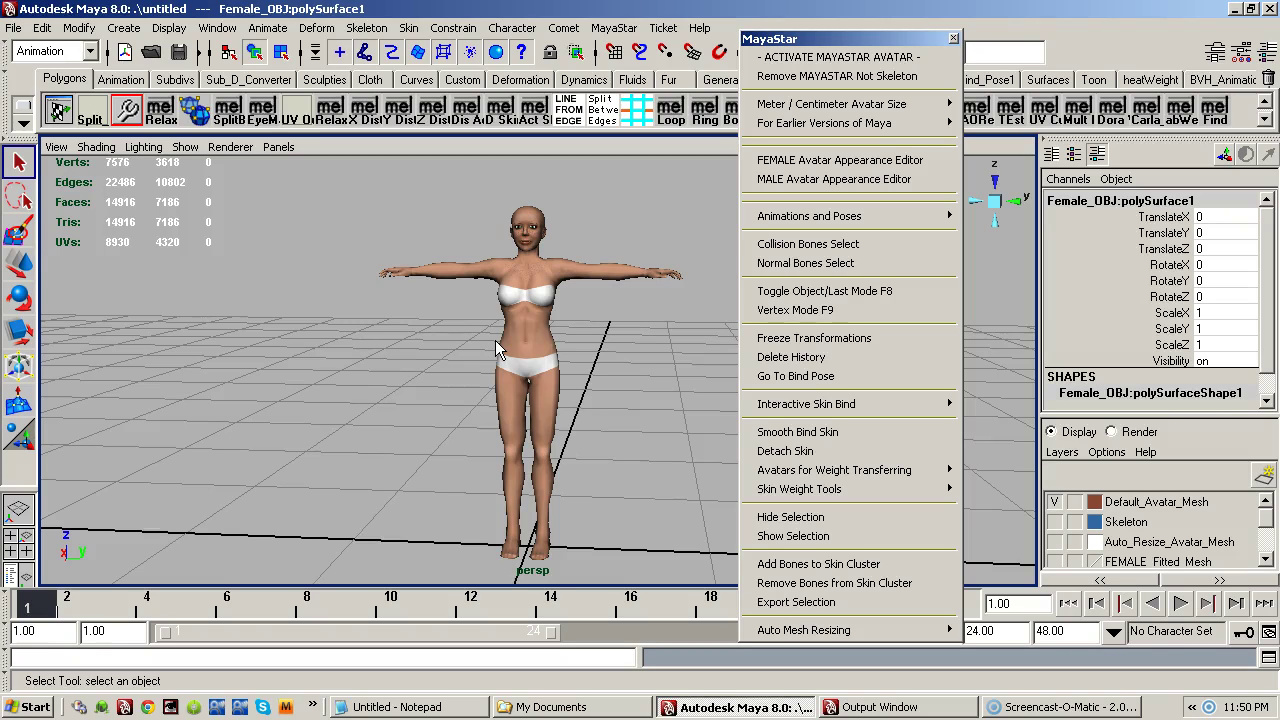
{"action": "right_click_drag", "start_coordinate": [409, 266], "coordinate": [470, 253], "text": "alt"}
{"action": "right_click_drag", "start_coordinate": [457, 331], "coordinate": [648, 335], "text": "alt"}
{"action": "key", "text": "r"}
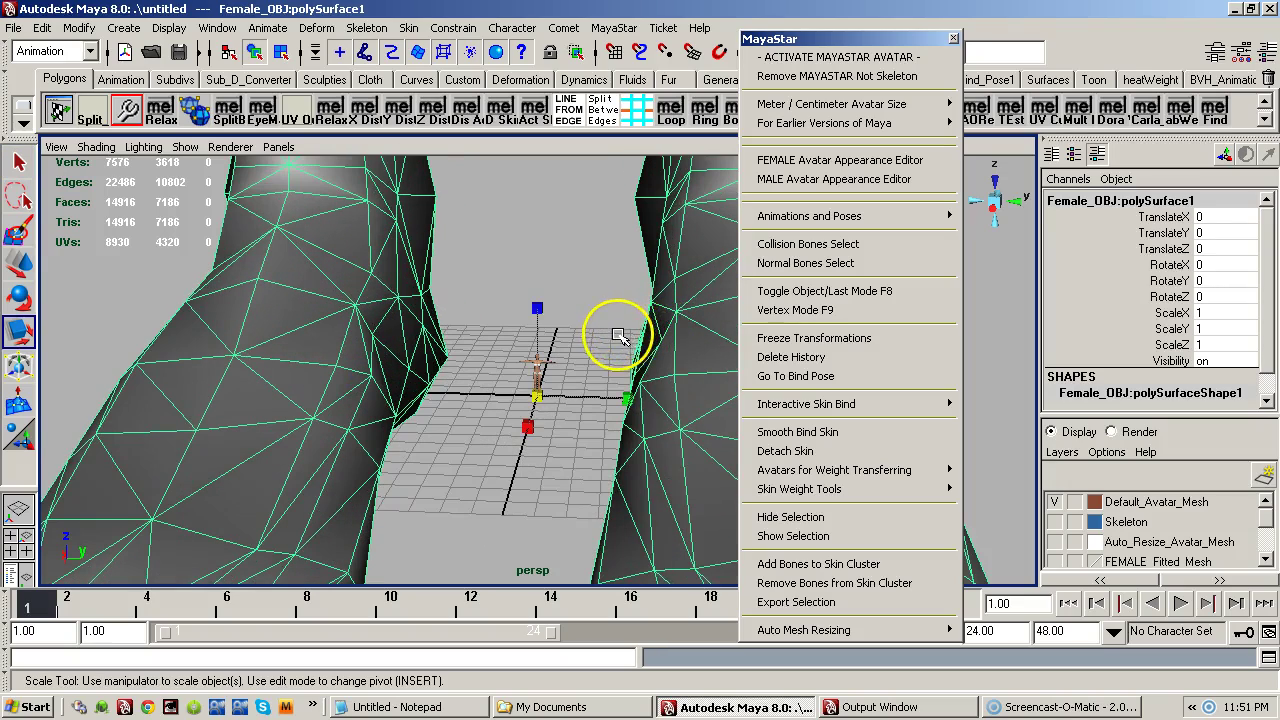
{"action": "right_click_drag", "start_coordinate": [643, 386], "coordinate": [518, 402], "text": "alt"}
{"action": "key", "text": "w"}
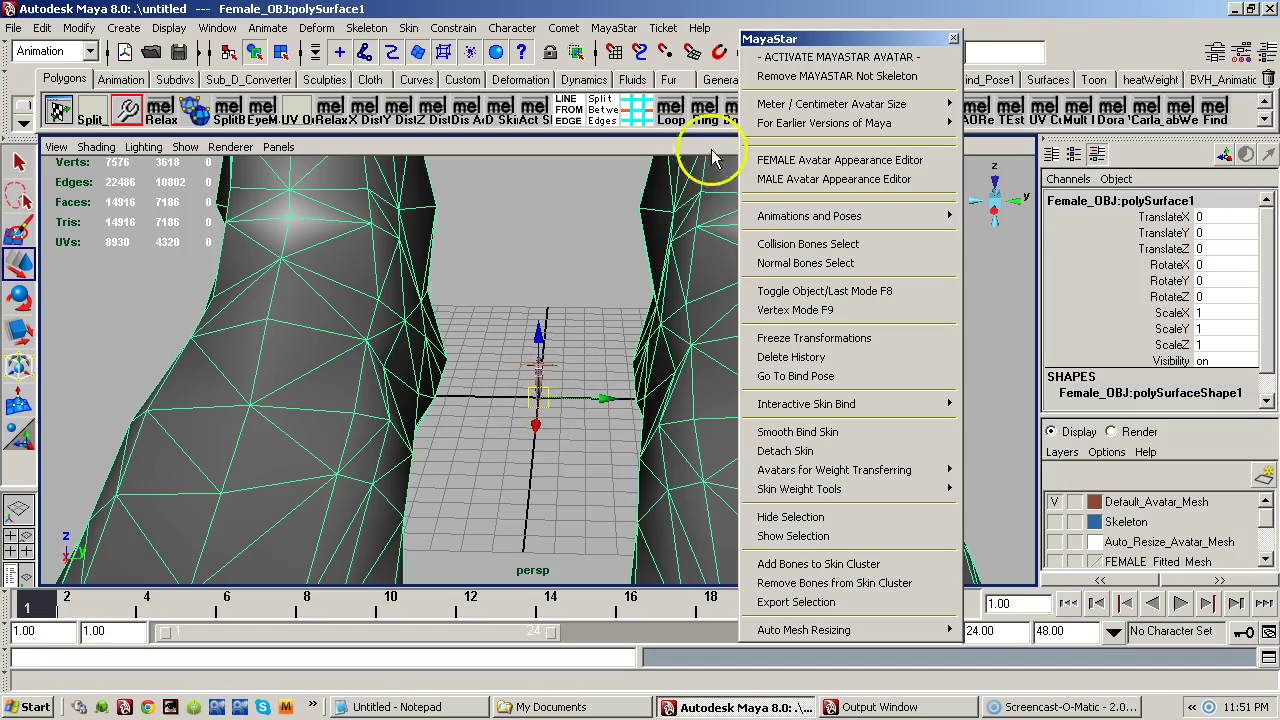
{"action": "middle_click_drag", "start_coordinate": [594, 380], "coordinate": [540, 323], "text": "alt"}
{"action": "right_click_drag", "start_coordinate": [540, 323], "coordinate": [443, 410], "text": "alt"}
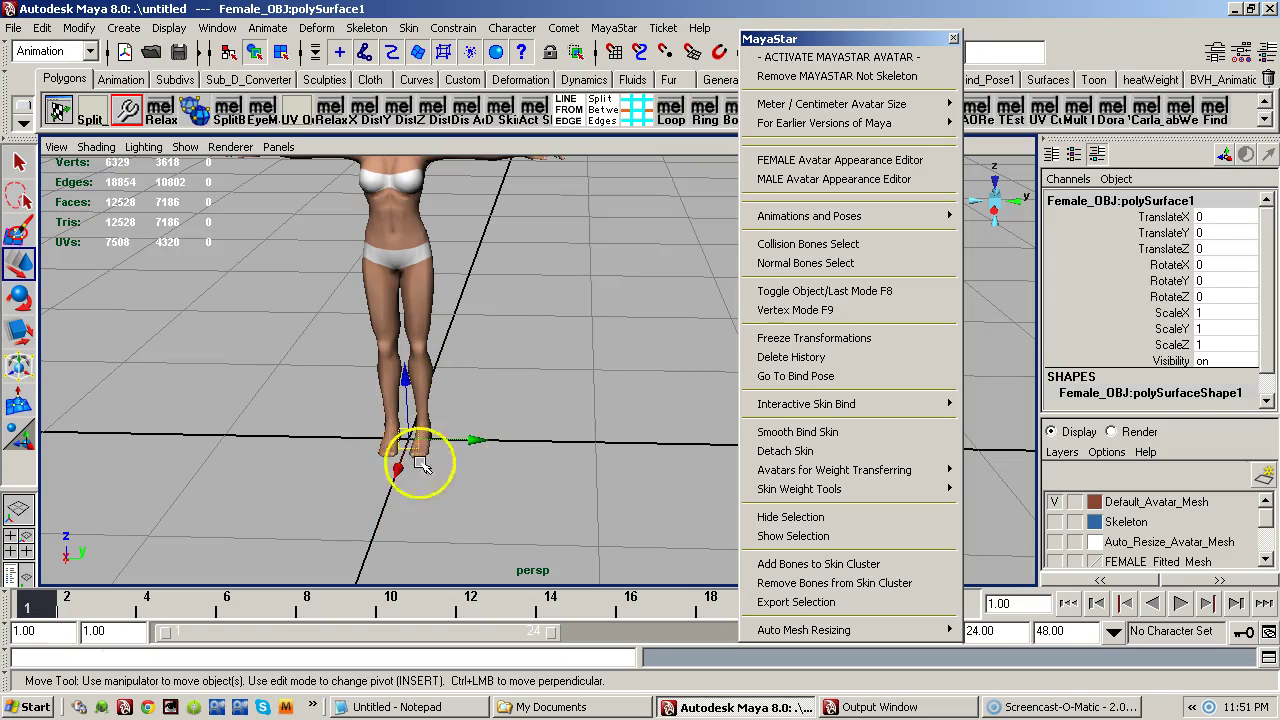
{"action": "right_click_drag", "start_coordinate": [480, 423], "coordinate": [640, 365], "text": "alt"}
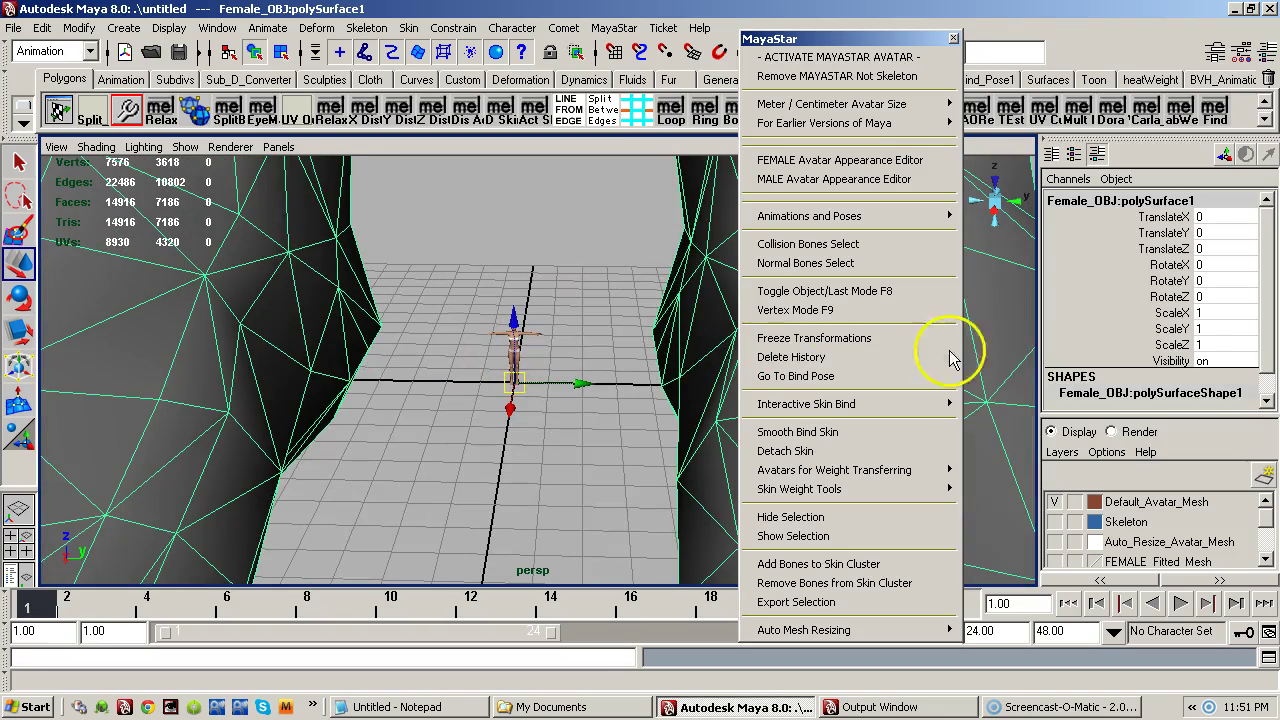
- Set the imported mesh's X, Y and Z scale to 0.01
{"action": "double_click", "coordinate": [1211, 312]}
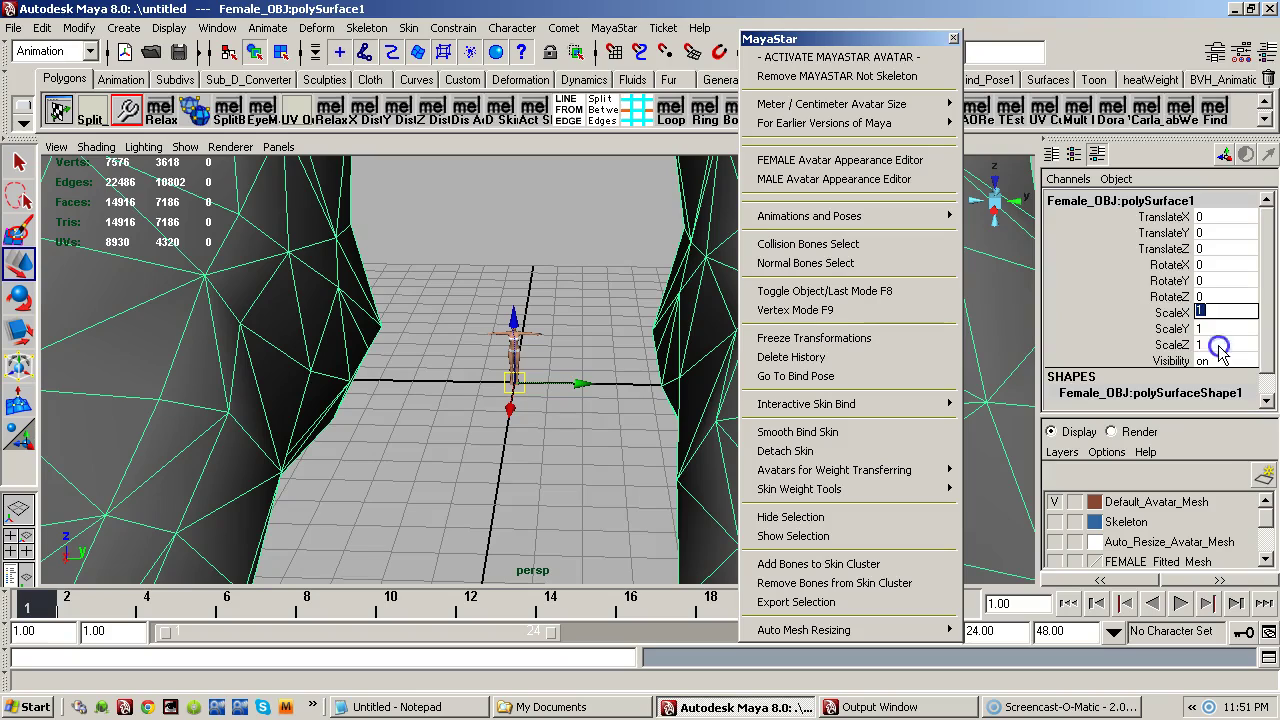
{"action": "left_click", "coordinate": [1222, 345], "text": "shift"}
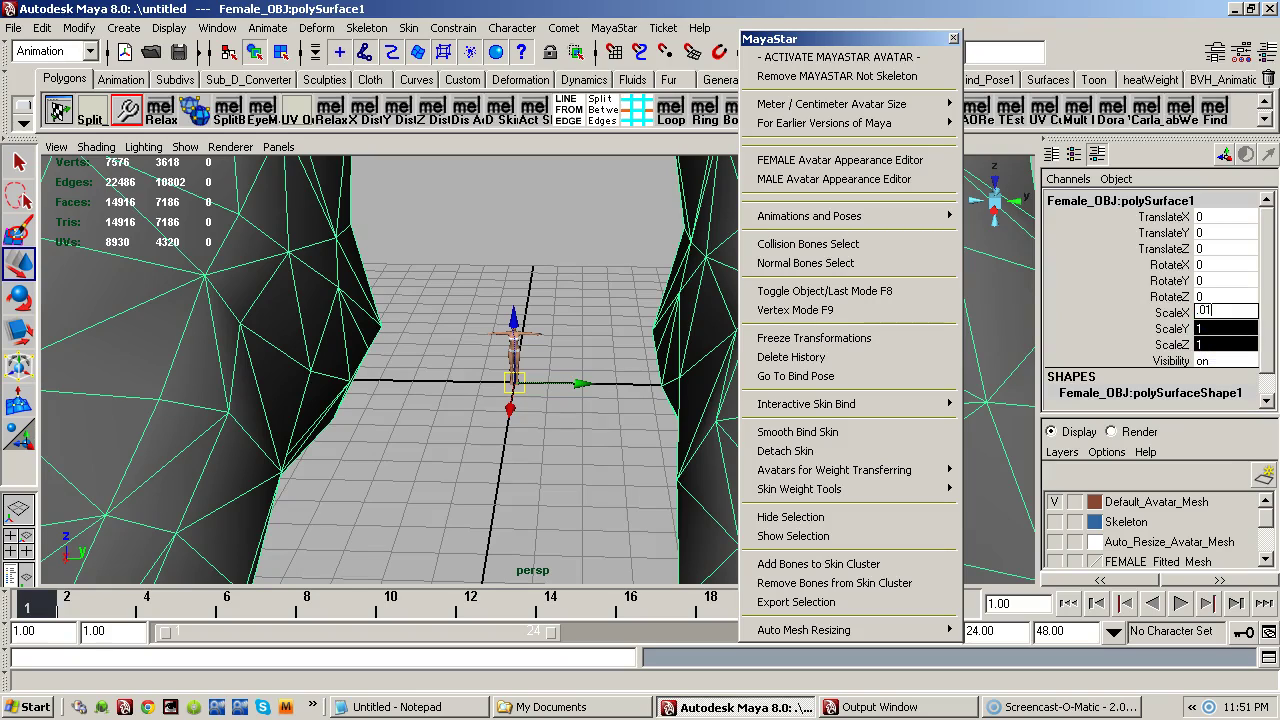
{"action": "key", "text": "Return"}
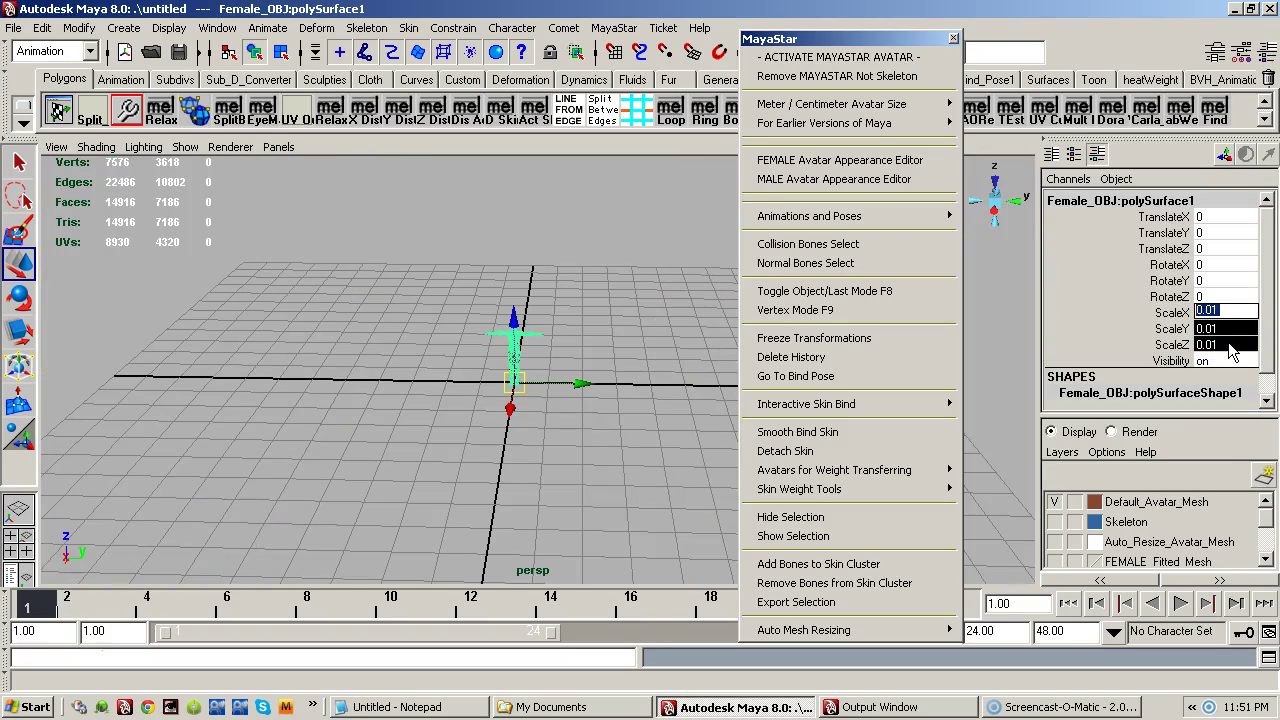
- Freeze the imported mesh's transformations and delete its history
{"action": "right_click_drag", "start_coordinate": [534, 368], "coordinate": [560, 423], "text": "alt"}
{"action": "left_click", "coordinate": [857, 343]}
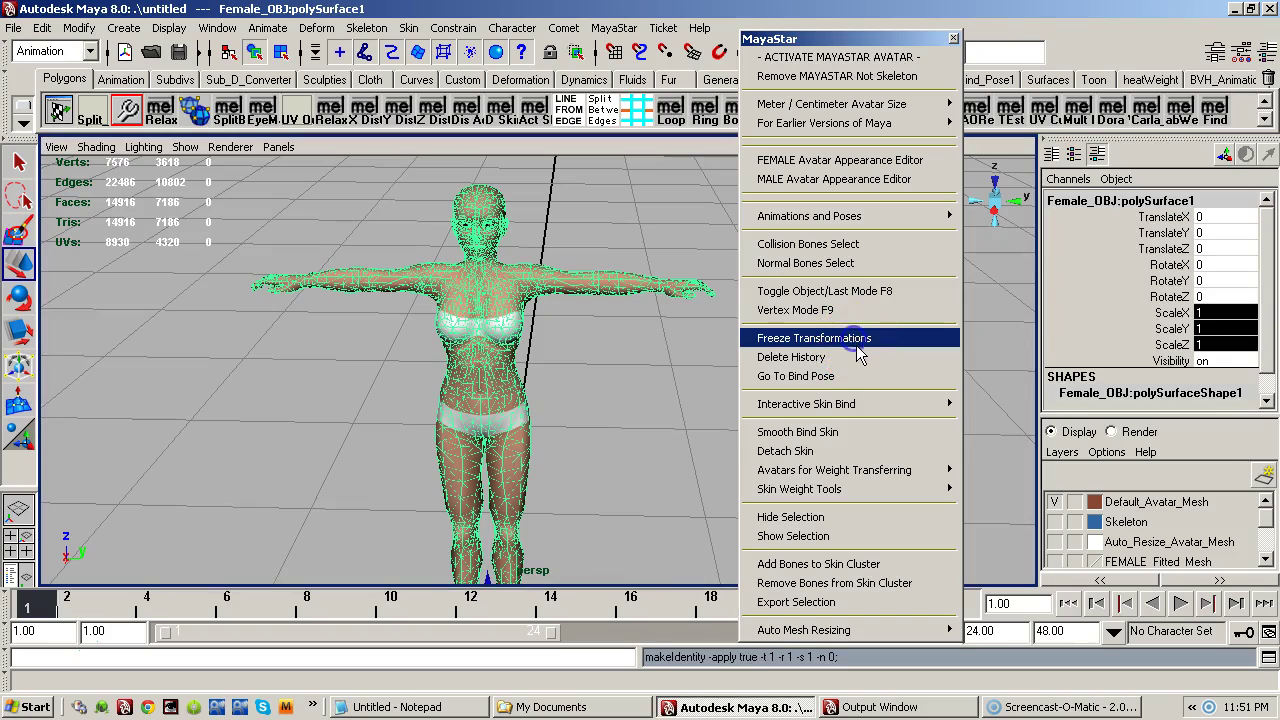
{"action": "left_click", "coordinate": [820, 356]}
{"action": "left_click", "coordinate": [828, 385]}
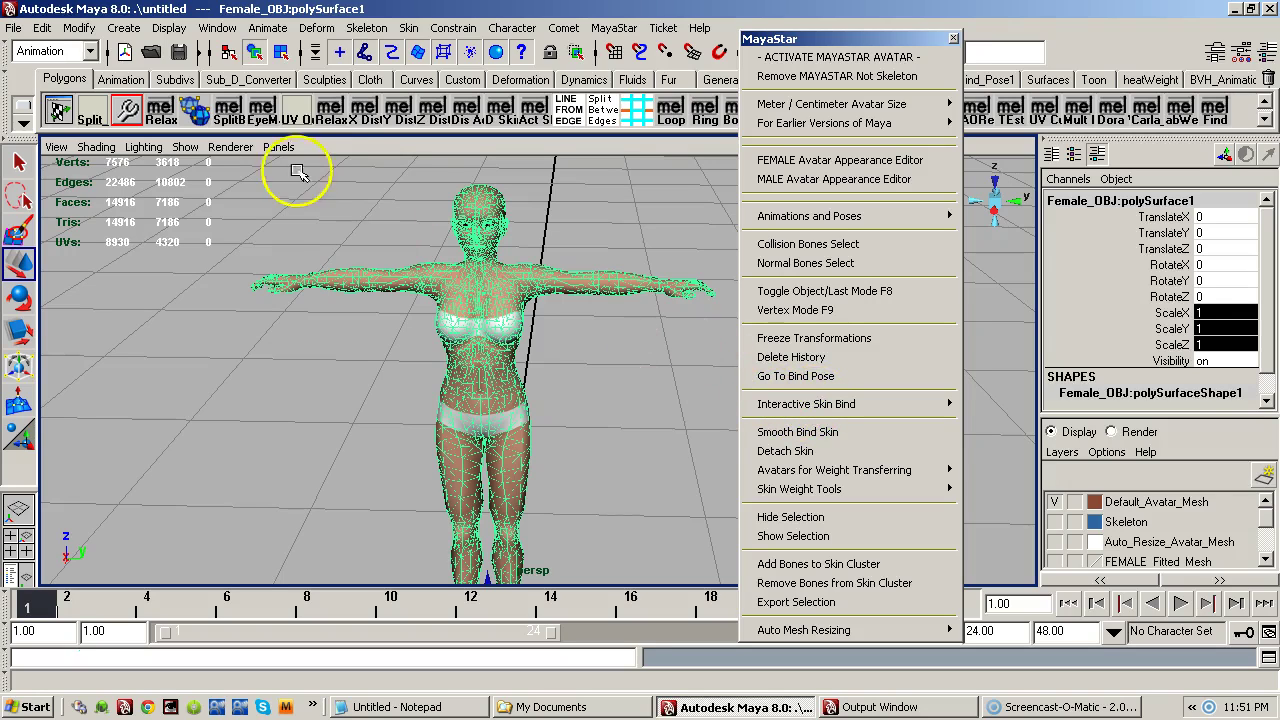
- Examine the imported mesh's input and output connections in the Hypergraph
{"action": "left_click", "coordinate": [205, 30]}
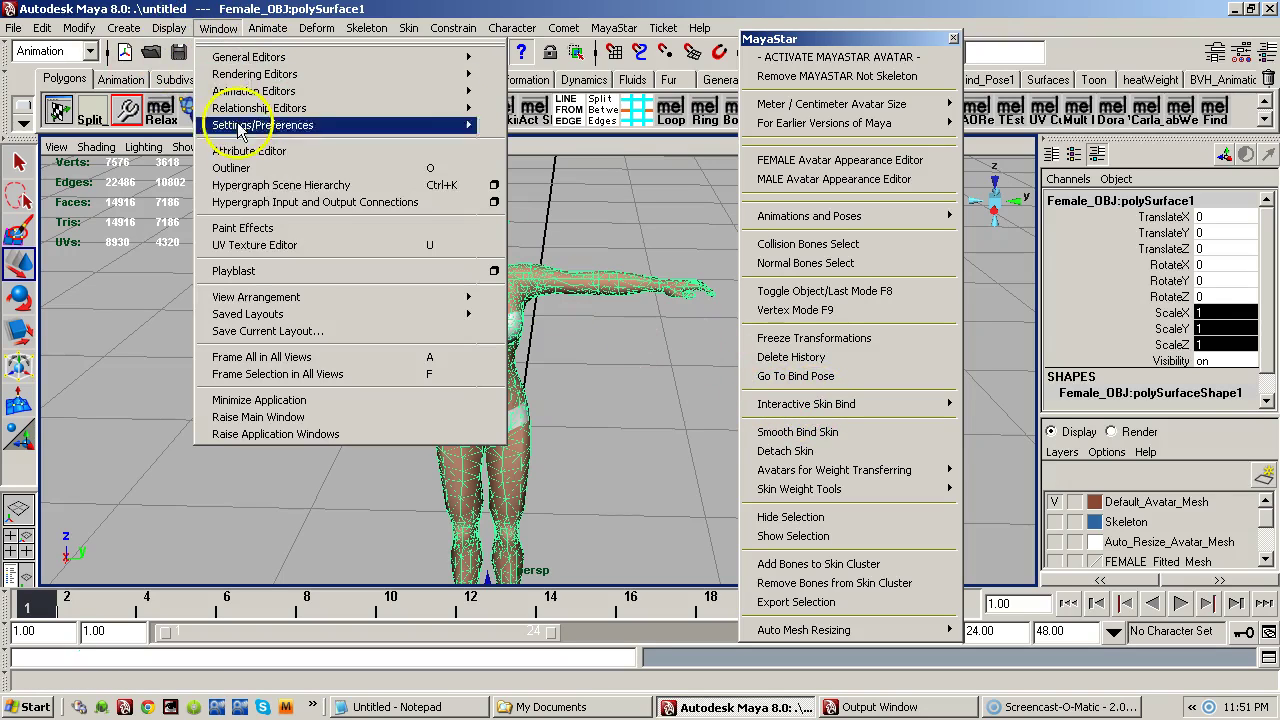
{"action": "left_click", "coordinate": [282, 205]}
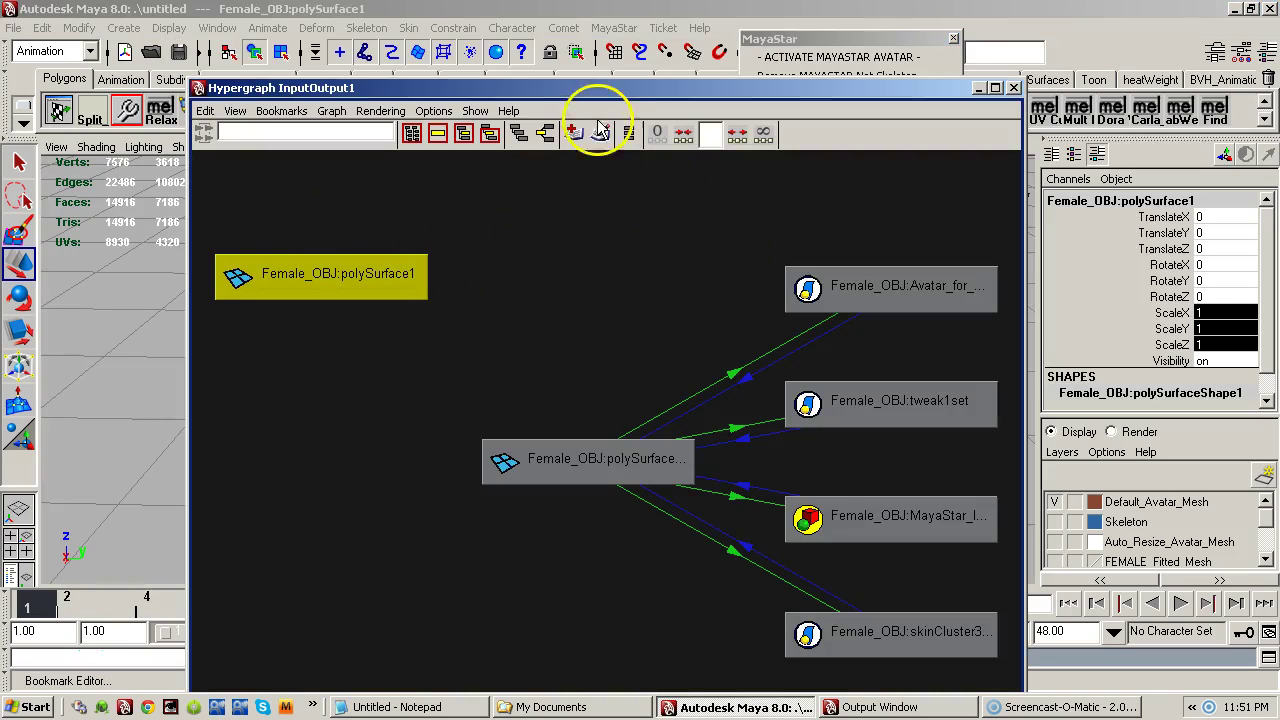
{"action": "left_click_drag", "start_coordinate": [610, 93], "coordinate": [557, 31]}
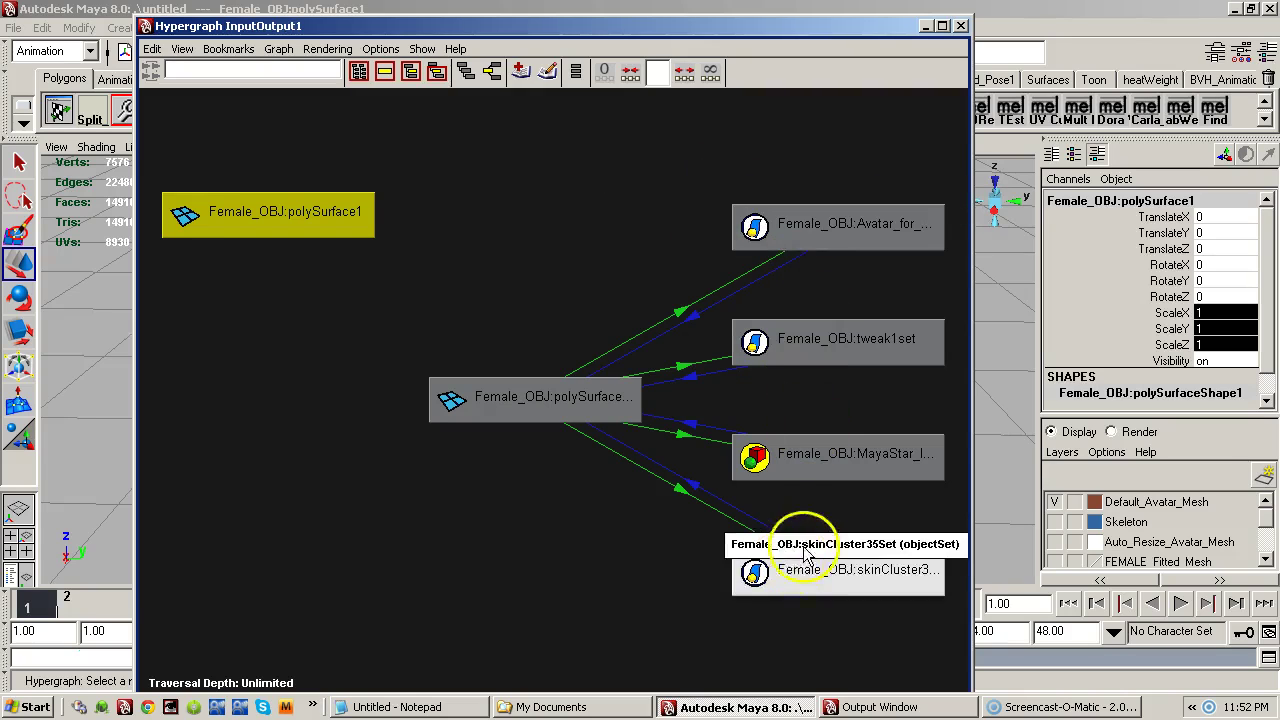
- Delete the leftover Female_OBJ sets Avatar_for_Automatic_Mesh_Resizing, skinCluster35Set and tweak1set, and close the Outliner and Hypergraph
{"action": "left_click", "coordinate": [1088, 77]}
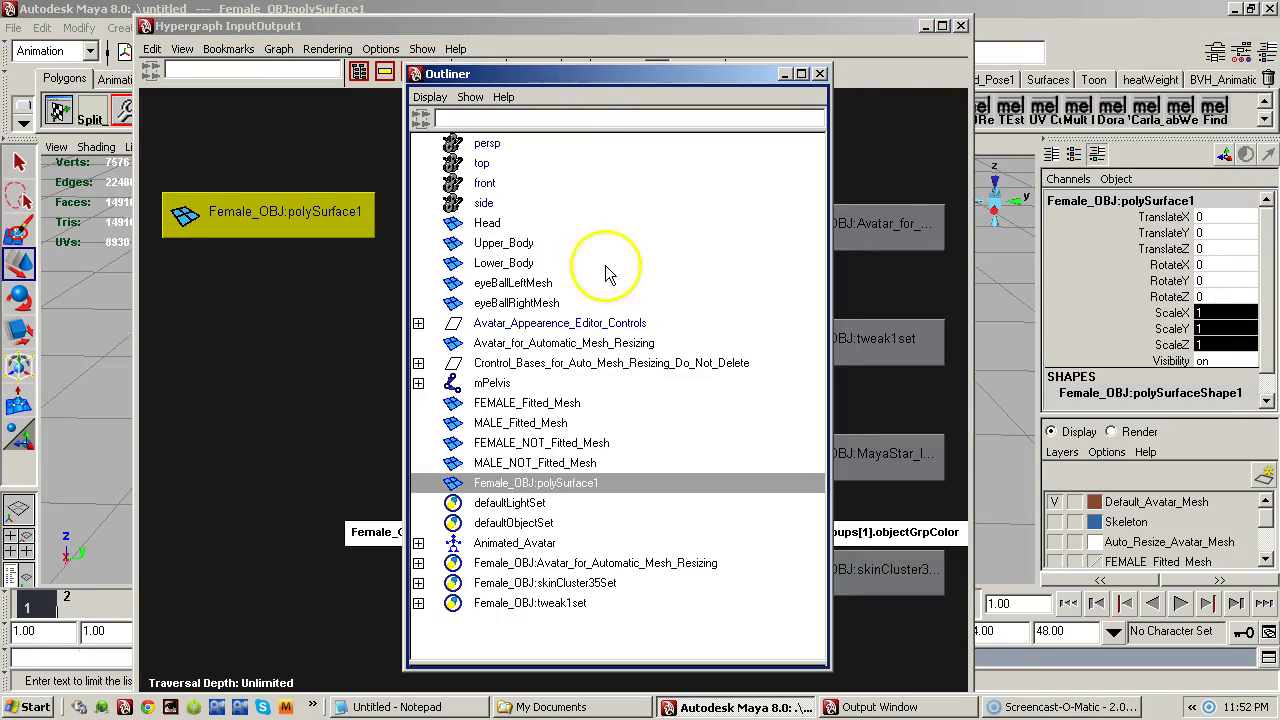
{"action": "left_click", "coordinate": [521, 564]}
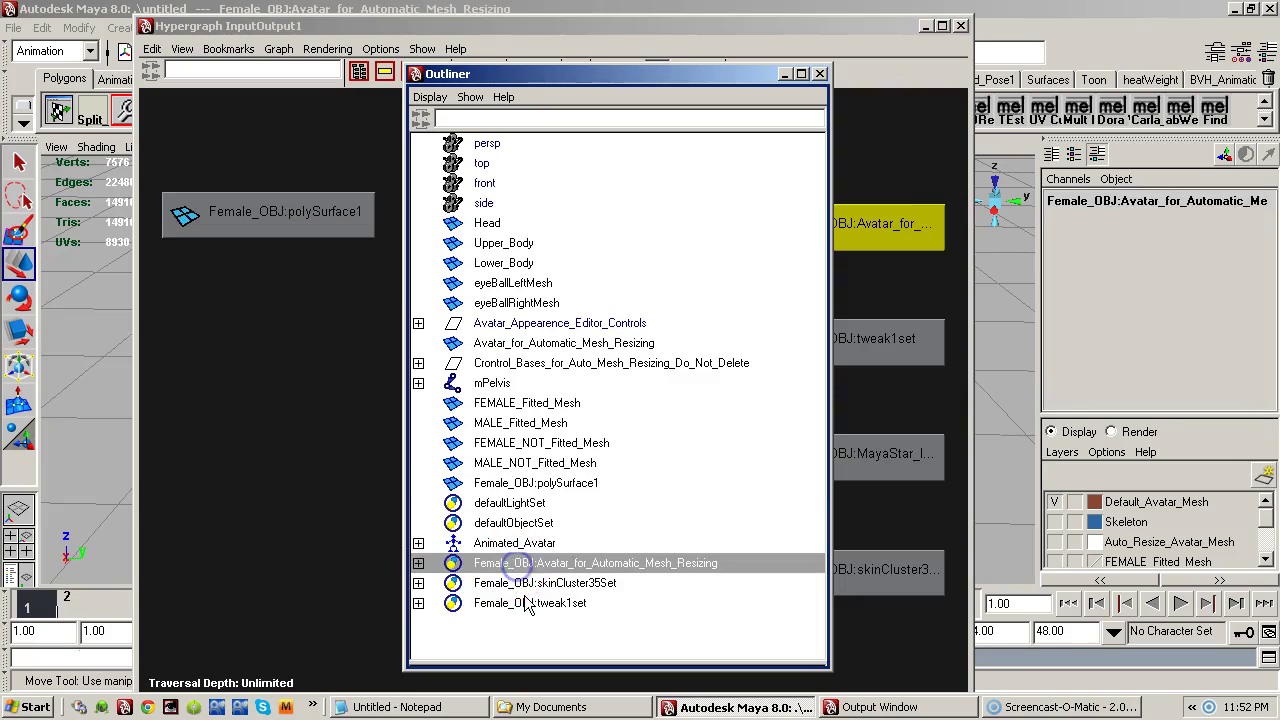
{"action": "left_click", "coordinate": [512, 603], "text": "shift"}
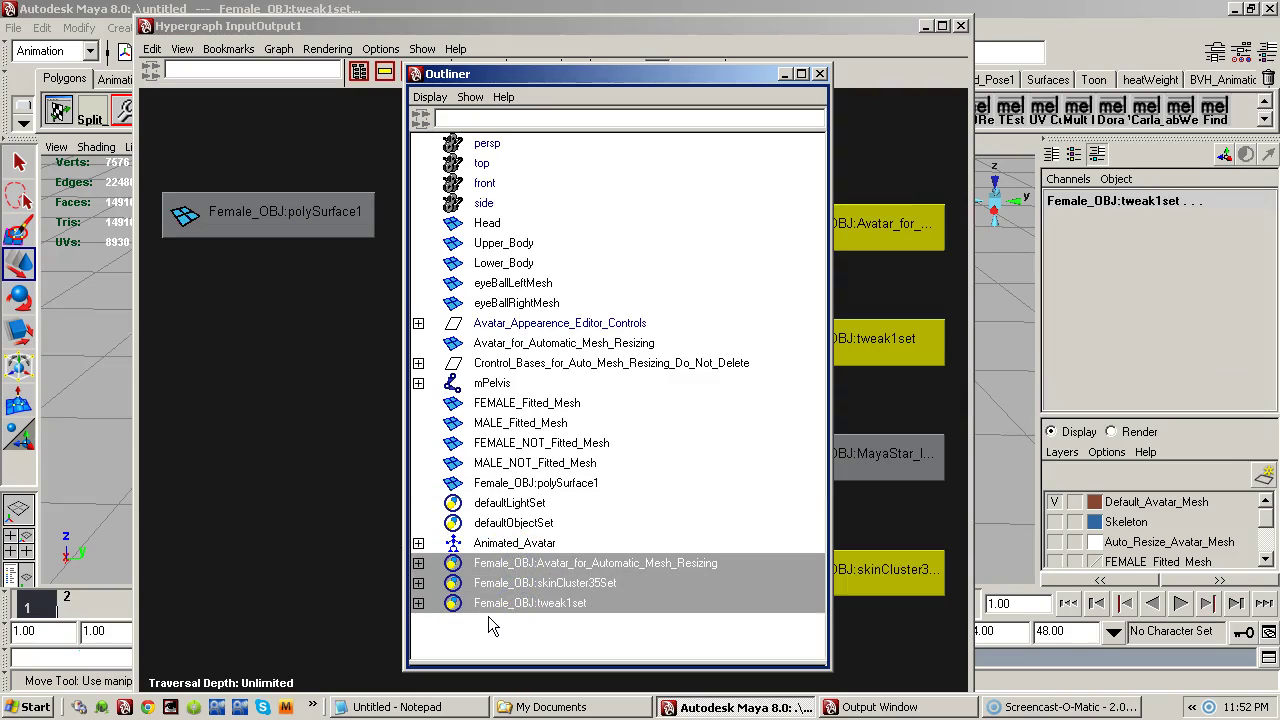
{"action": "key", "text": "Delete"}
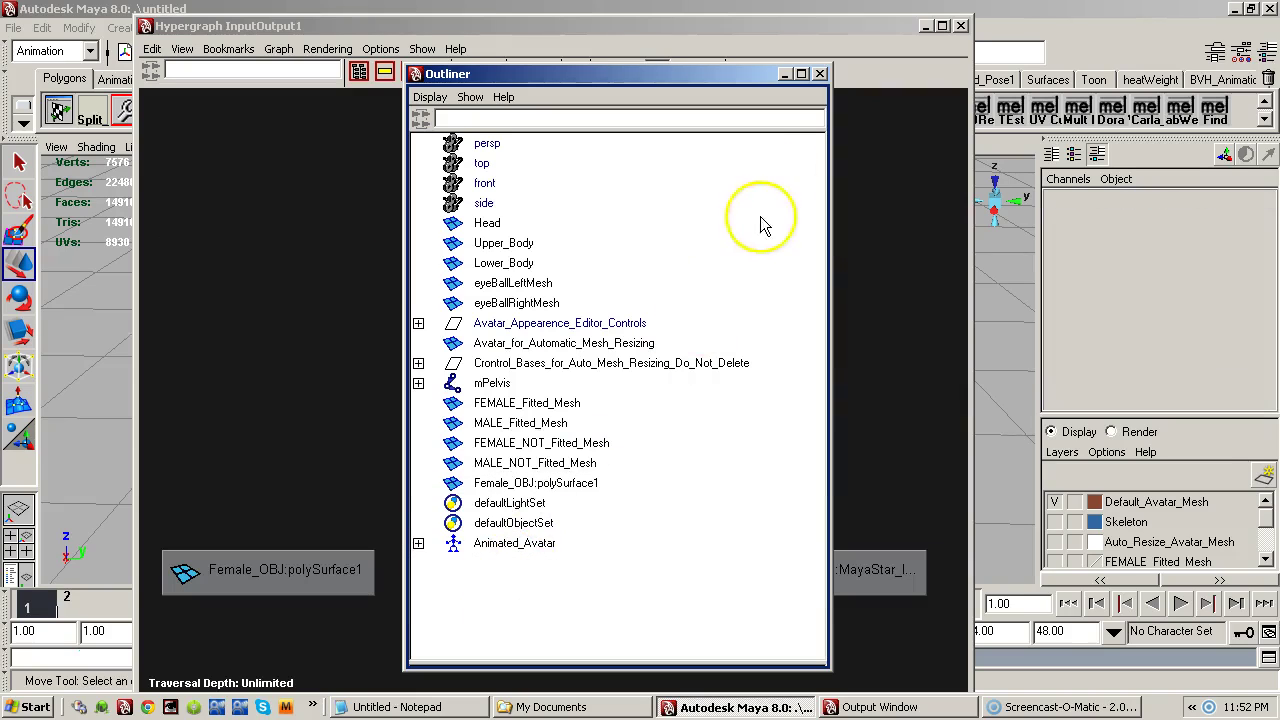
{"action": "left_click", "coordinate": [819, 73]}
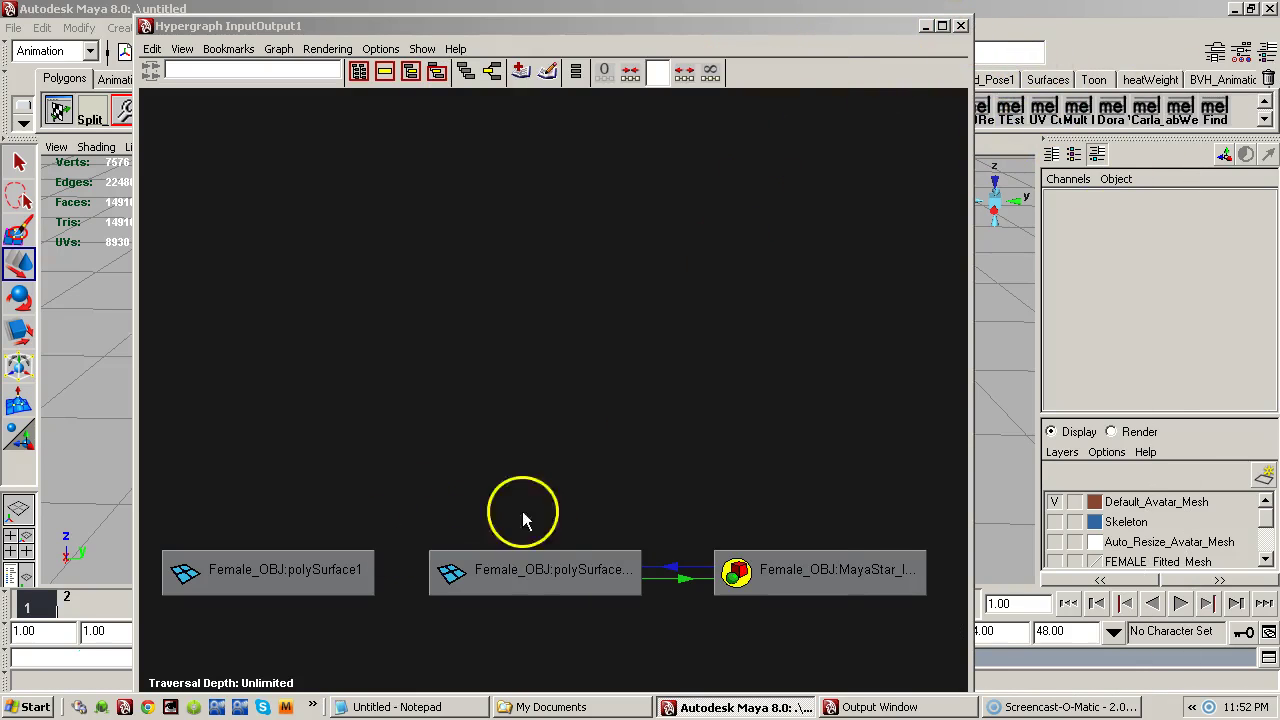
{"action": "key", "text": "a"}
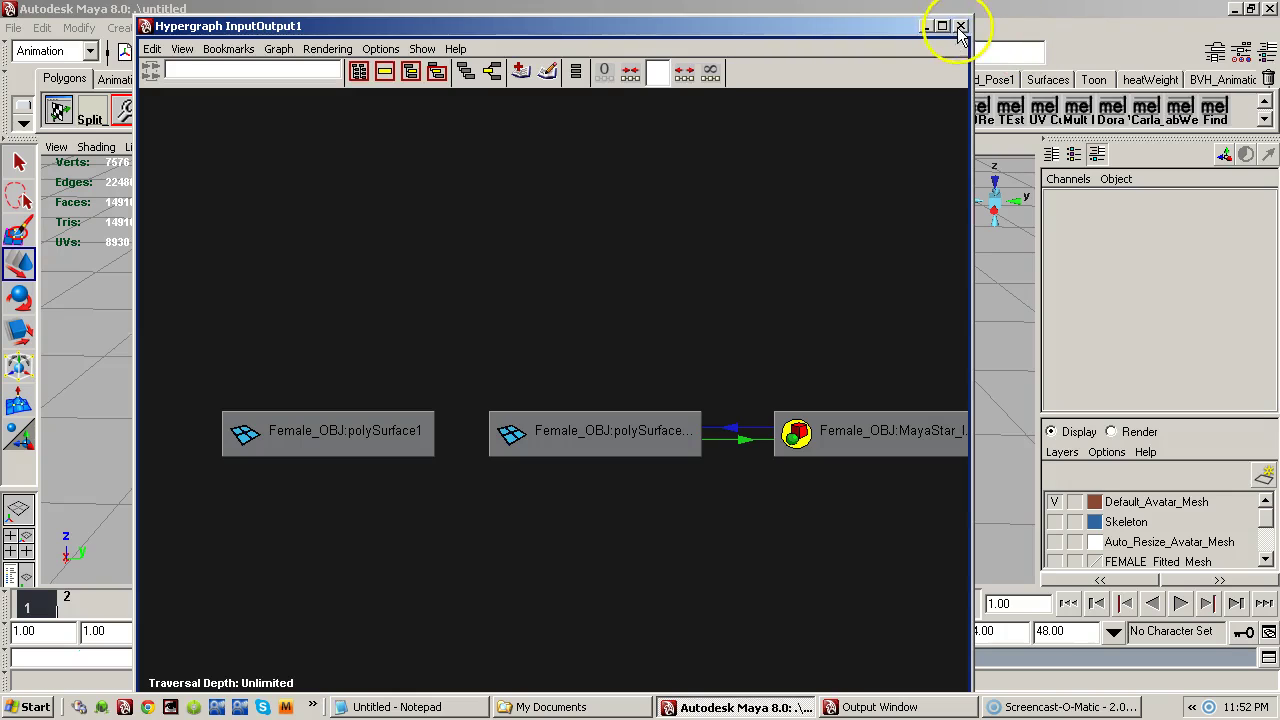
{"action": "left_click", "coordinate": [960, 26]}
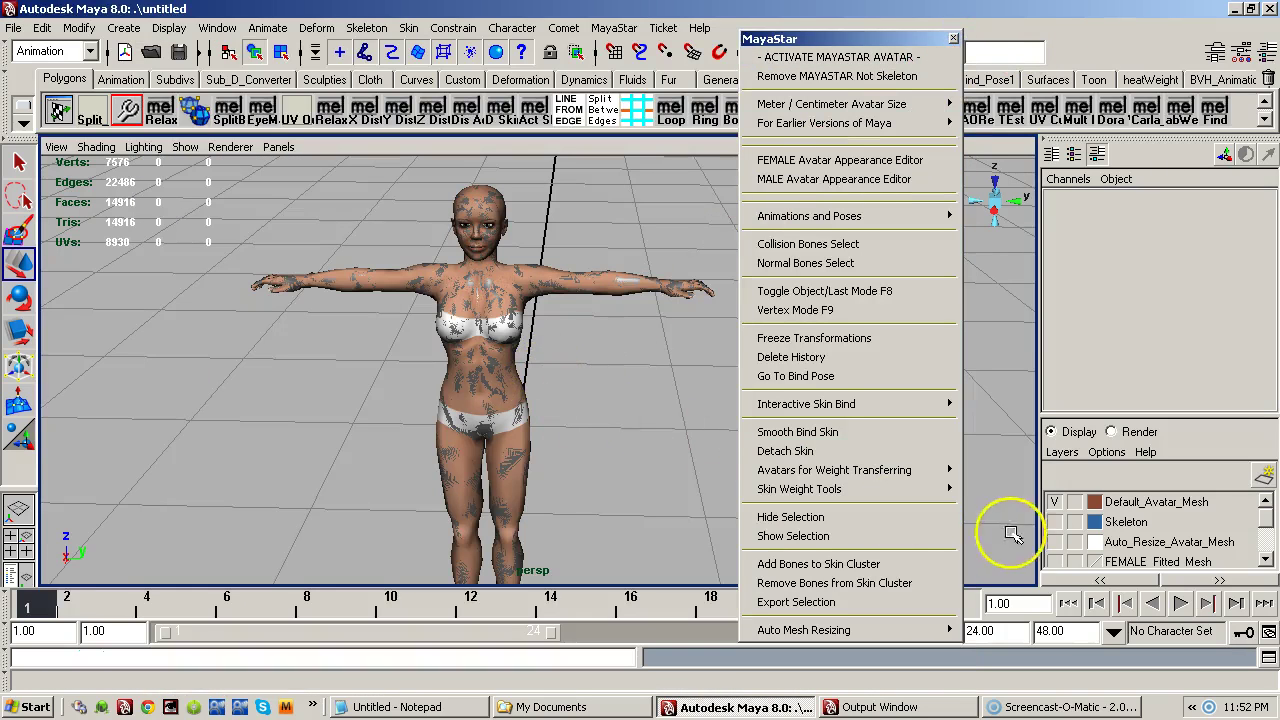
- Hide the Default_Avatar_Mesh layer and select the imported female mesh
{"action": "left_click", "coordinate": [1054, 501]}
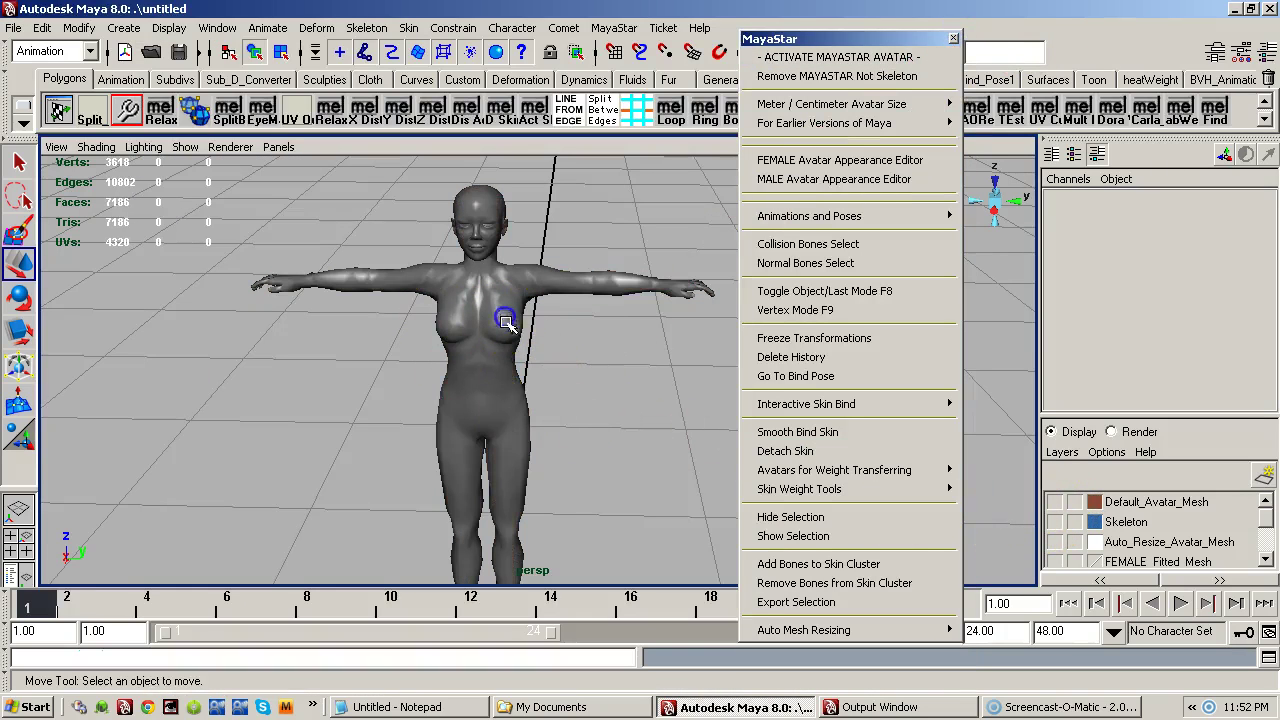
{"action": "left_click", "coordinate": [524, 347]}
{"action": "mouse_move", "coordinate": [510, 360]}
{"action": "left_mouse_down", "text": "alt"}
{"action": "mouse_move", "coordinate": [514, 371]}
{"action": "mouse_move", "coordinate": [393, 375]}
{"action": "mouse_move", "coordinate": [543, 351]}
{"action": "mouse_move", "coordinate": [528, 349]}
{"action": "left_mouse_up", "text": "alt"}
{"action": "right_click_drag", "start_coordinate": [528, 349], "coordinate": [460, 367], "text": "alt"}
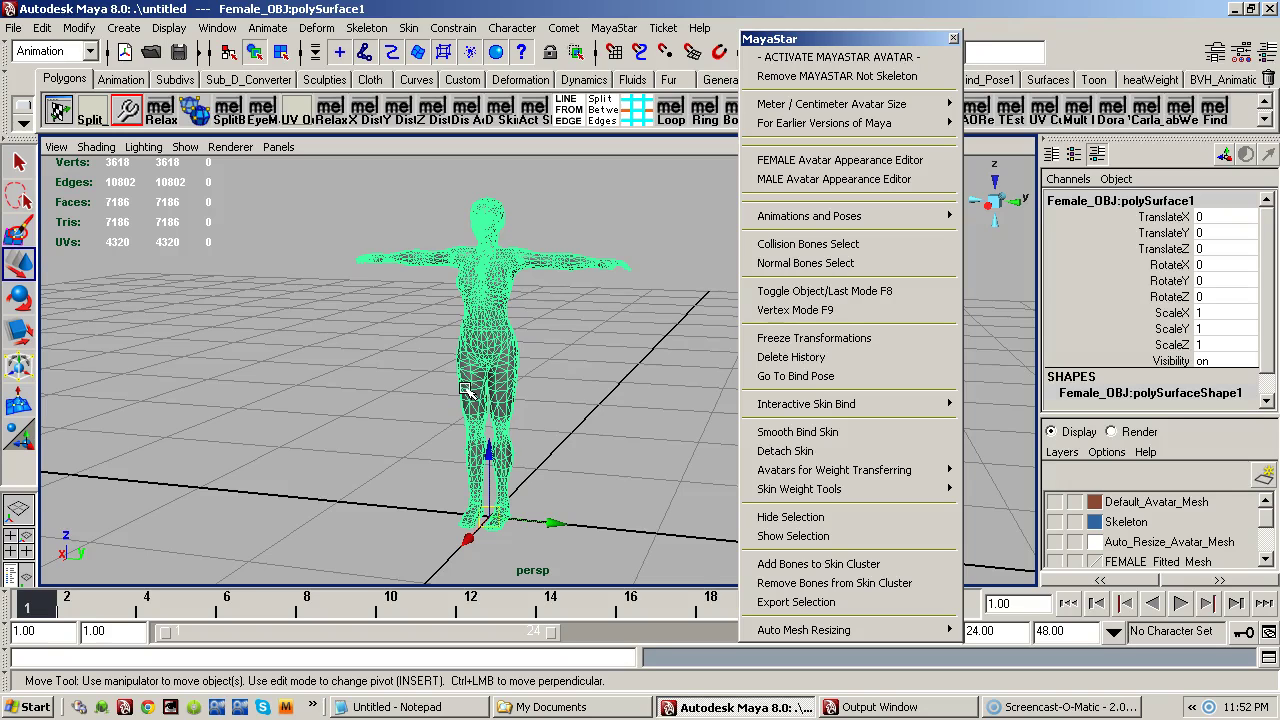
{"action": "left_click_drag", "start_coordinate": [553, 320], "coordinate": [544, 354], "text": "alt"}
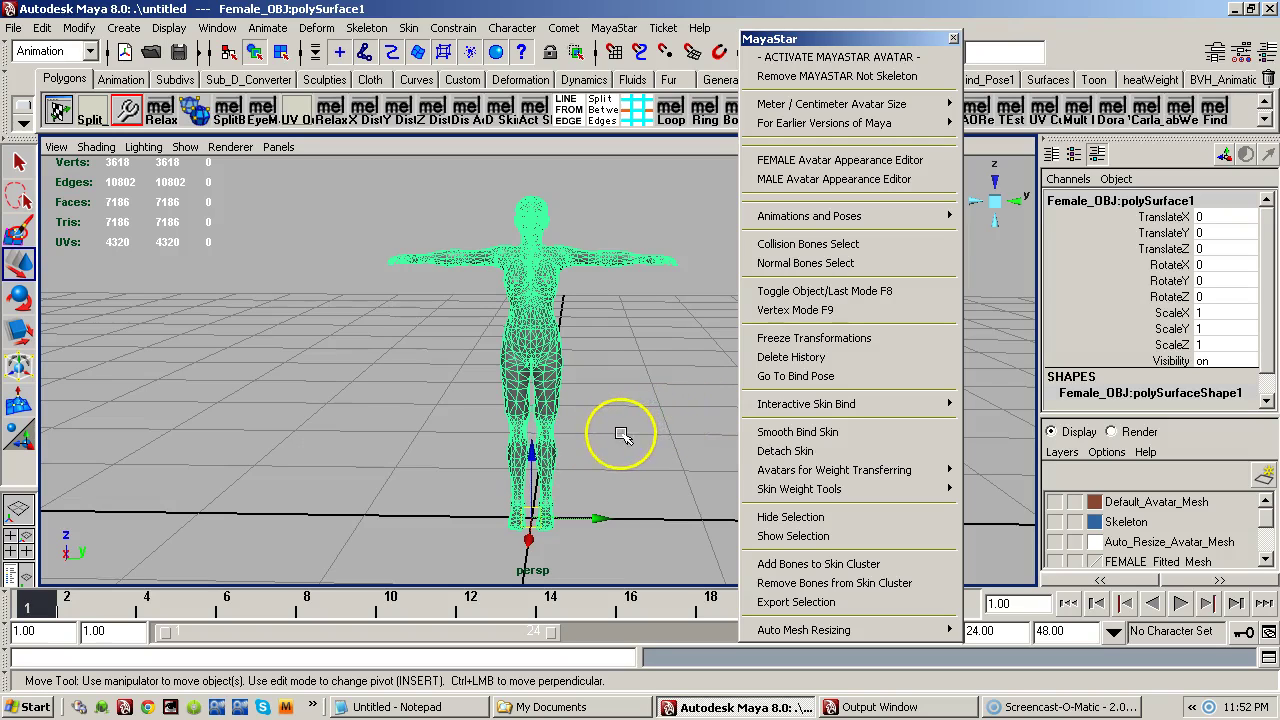
- Test-rotate the imported mesh about its pivot at the origin, and undo the rotation
{"action": "key", "text": "e"}
{"action": "left_click_drag", "start_coordinate": [588, 450], "coordinate": [634, 592]}
{"action": "left_click_drag", "start_coordinate": [650, 475], "coordinate": [510, 490], "text": "alt"}
{"action": "left_click", "coordinate": [535, 565]}
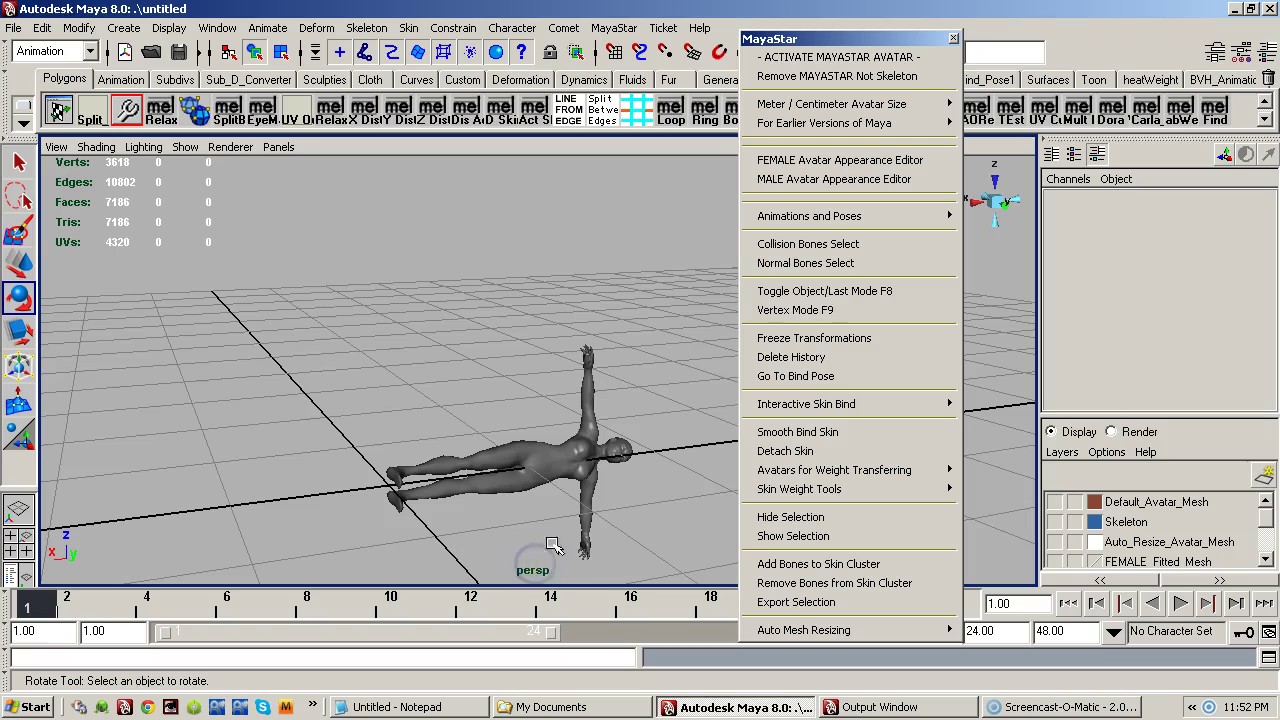
{"action": "left_click", "coordinate": [563, 472]}
{"action": "left_click", "coordinate": [553, 521]}
{"action": "left_click_drag", "start_coordinate": [523, 491], "coordinate": [523, 466], "text": "alt"}
{"action": "left_click", "coordinate": [637, 527]}
{"action": "key", "text": "ctrl+z"}
{"action": "key", "text": "ctrl+z"}
{"action": "key", "text": "ctrl+z"}
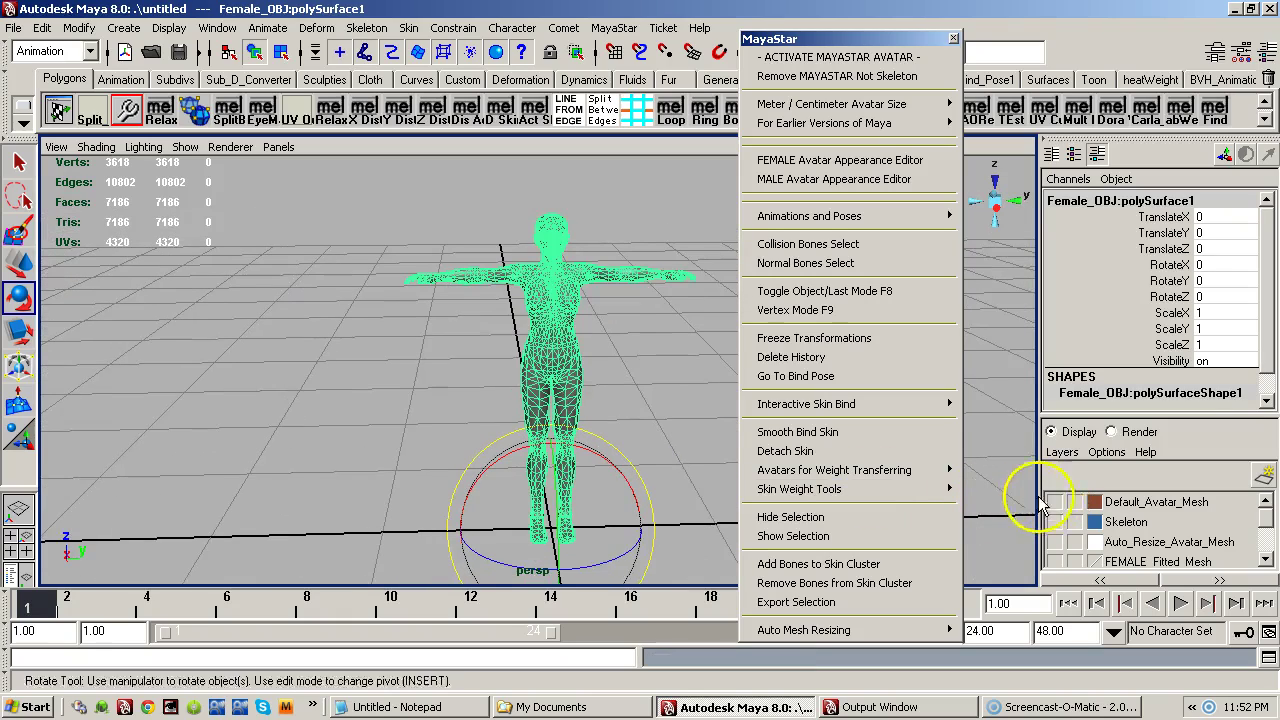
- Show the Default_Avatar_Mesh layer temporarily to compare its alignment with the imported mesh from several angles, and hide it again
{"action": "left_click", "coordinate": [1055, 501]}
{"action": "left_click_drag", "start_coordinate": [652, 481], "coordinate": [652, 423], "text": "alt"}
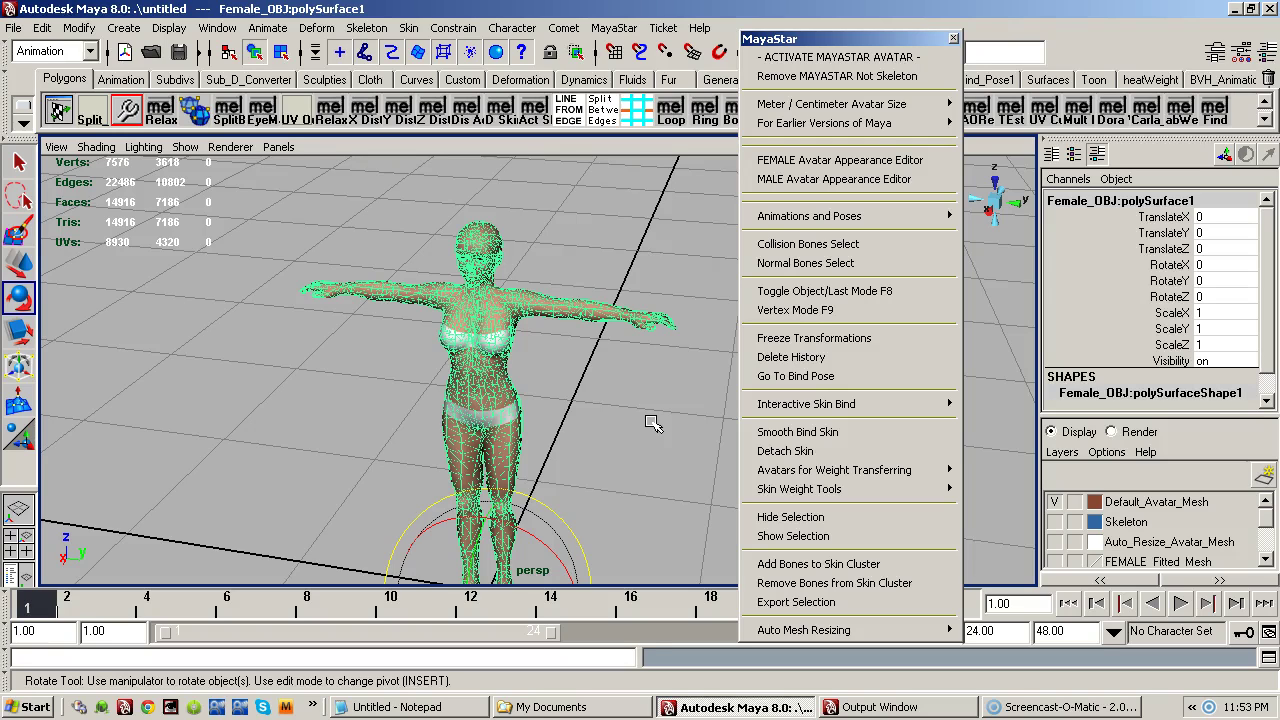
{"action": "left_click_drag", "start_coordinate": [571, 400], "coordinate": [549, 403], "text": "alt"}
{"action": "left_click_drag", "start_coordinate": [634, 413], "coordinate": [560, 371], "text": "alt"}
{"action": "right_click_drag", "start_coordinate": [560, 371], "coordinate": [648, 394], "text": "alt"}
{"action": "middle_click_drag", "start_coordinate": [640, 390], "coordinate": [625, 378], "text": "alt"}
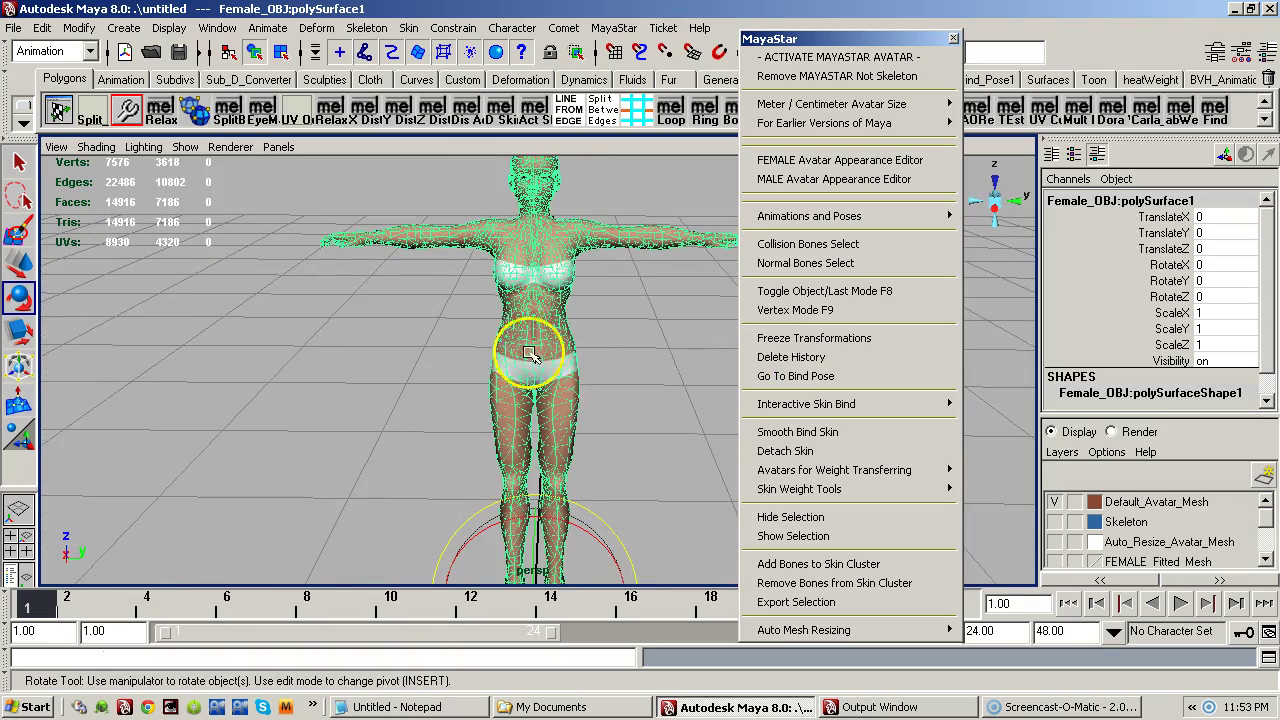
{"action": "left_click_drag", "start_coordinate": [571, 371], "coordinate": [691, 423], "text": "alt"}
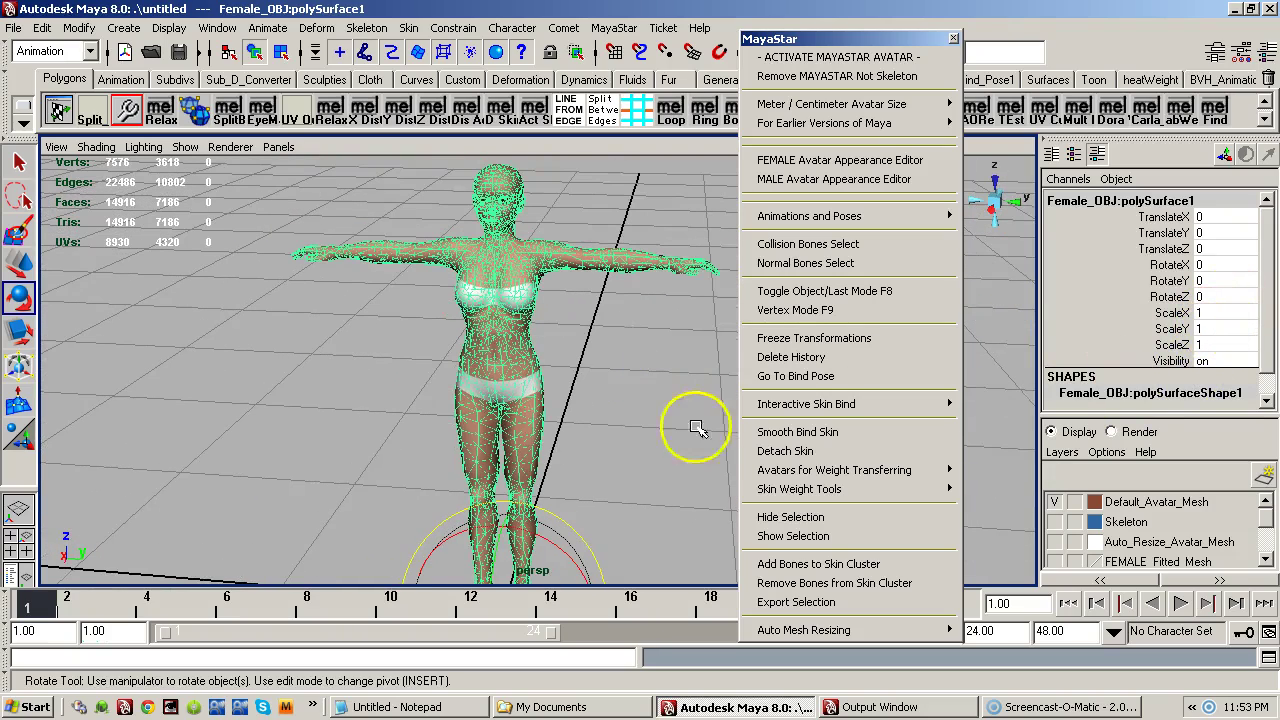
{"action": "left_click", "coordinate": [1054, 502]}
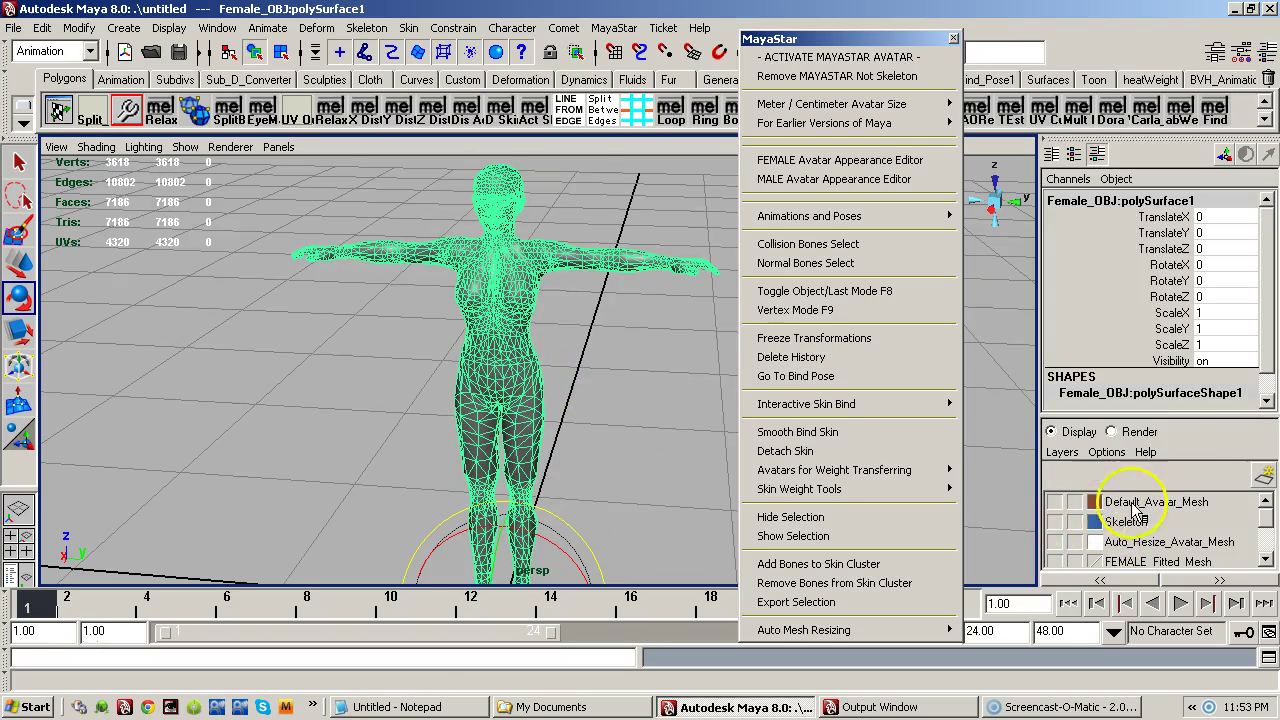
{"action": "left_click_drag", "start_coordinate": [645, 401], "coordinate": [663, 424], "text": "alt"}
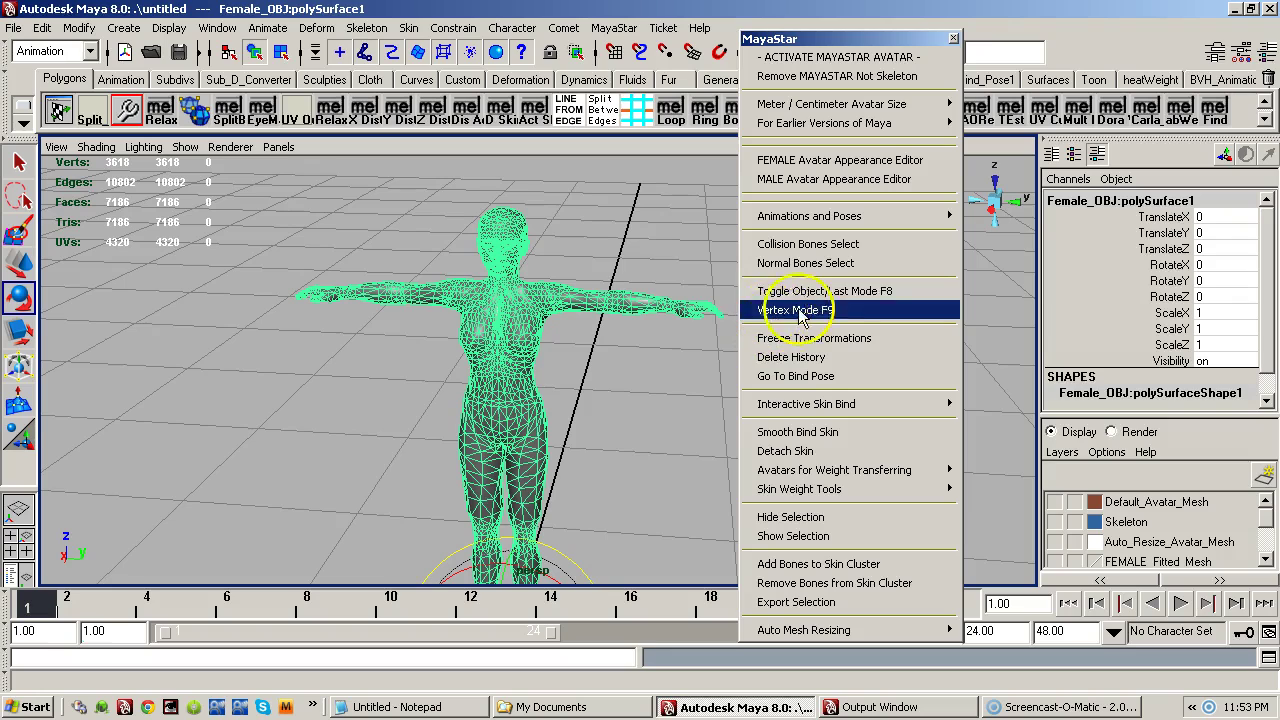
- Smooth bind the imported mesh to the selected collision and normal bones, using closest distance, 3 max influences and a 4.0 dropoff rate
{"action": "left_click", "coordinate": [848, 246]}
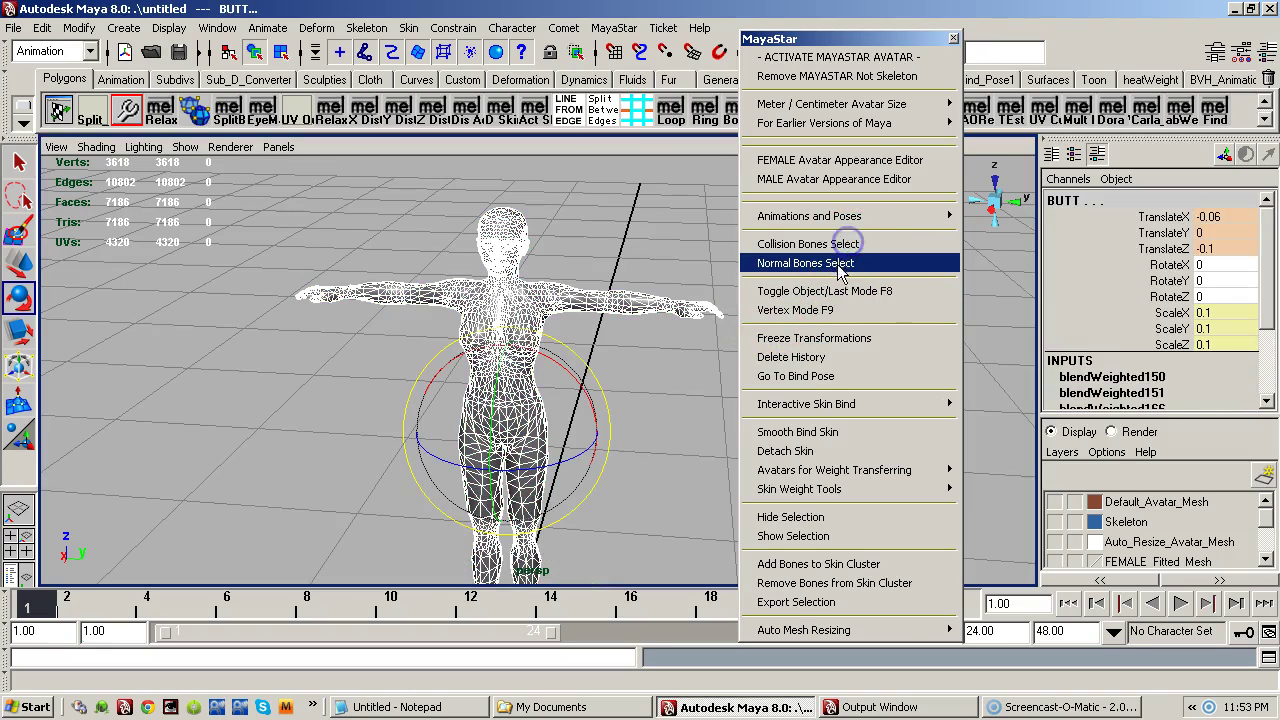
{"action": "left_click", "coordinate": [843, 264]}
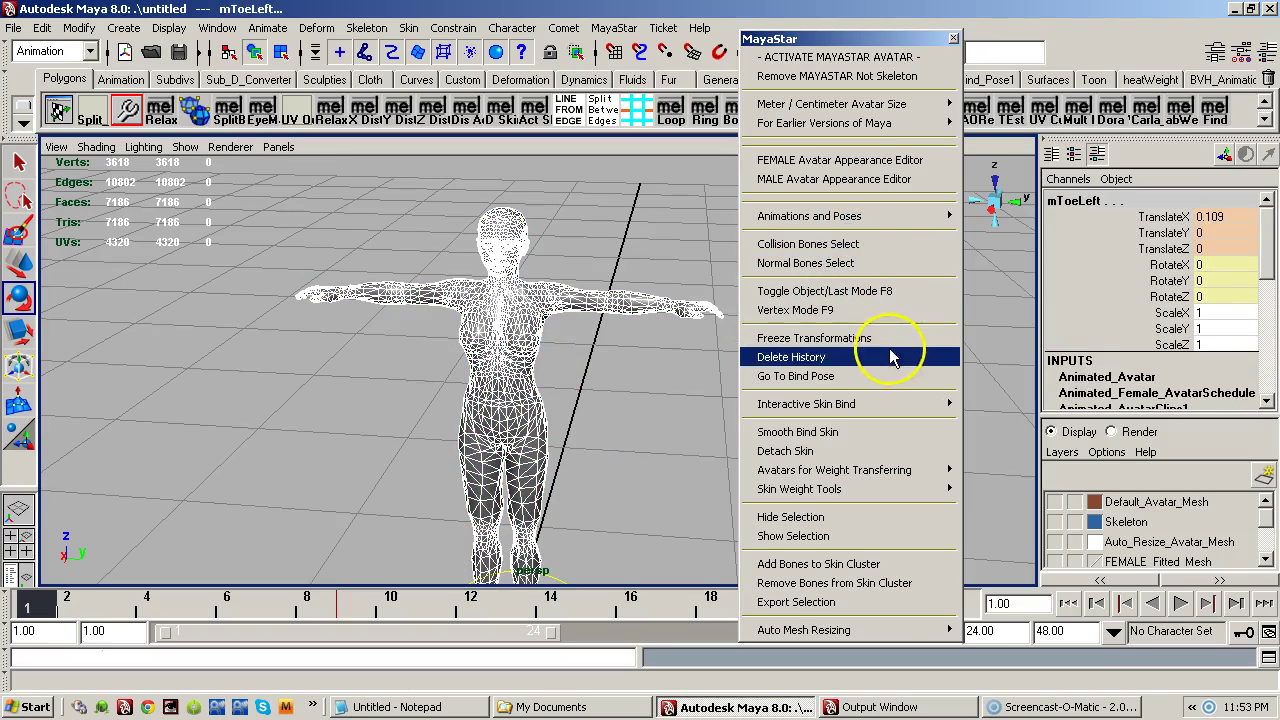
{"action": "left_click", "coordinate": [845, 432]}
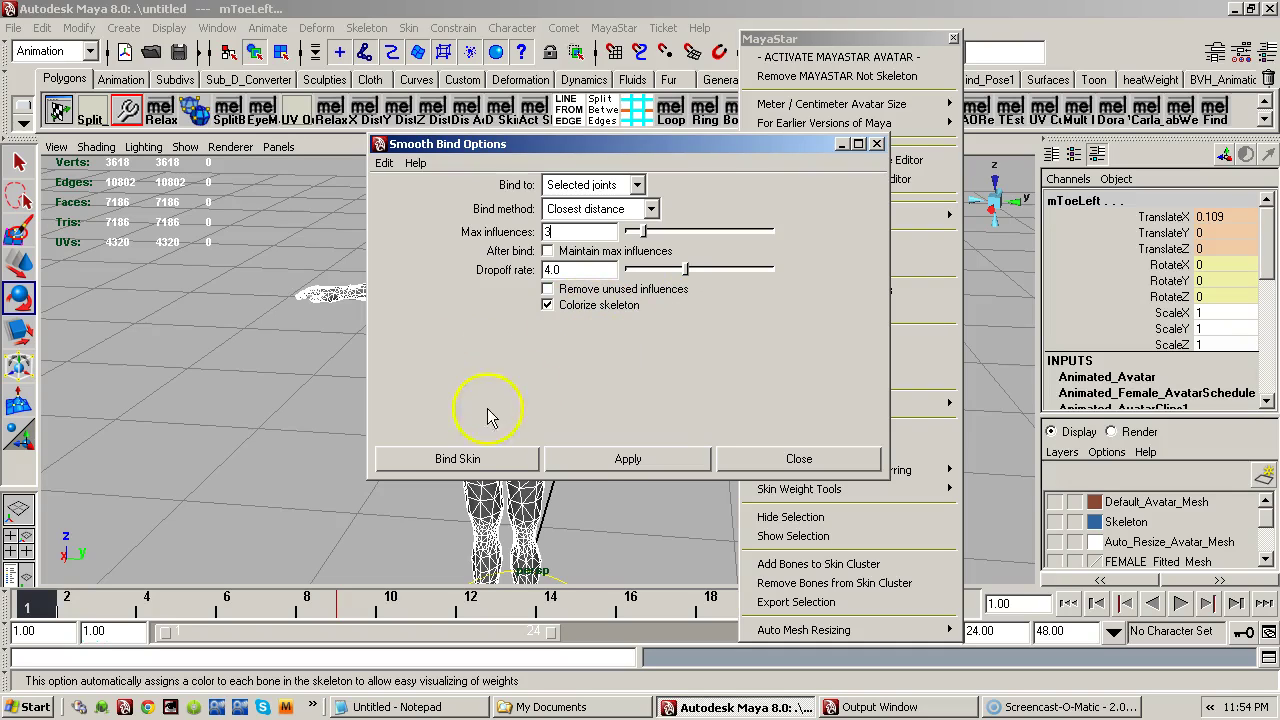
{"action": "left_click", "coordinate": [418, 462]}
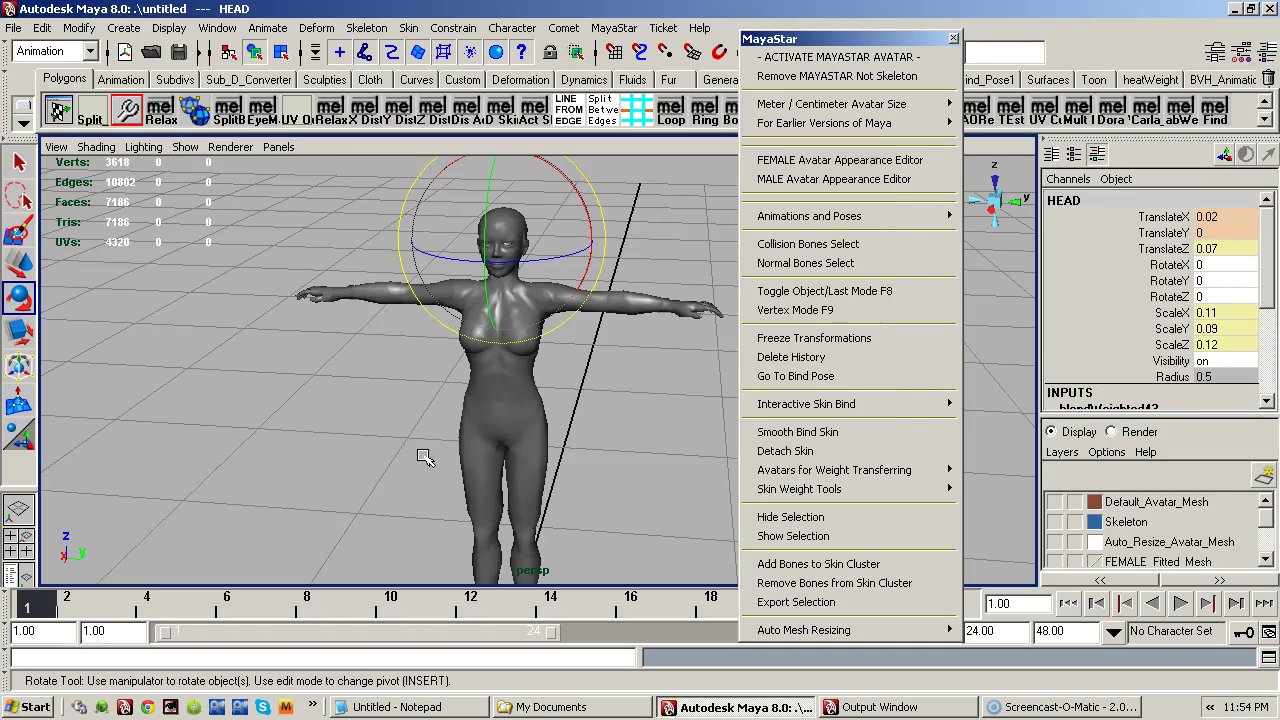
{"action": "left_click", "coordinate": [617, 378]}
- Open the female Avatar Appearance Editor beside the avatar and set the torso's Breast Size to 100
{"action": "left_click", "coordinate": [815, 166]}
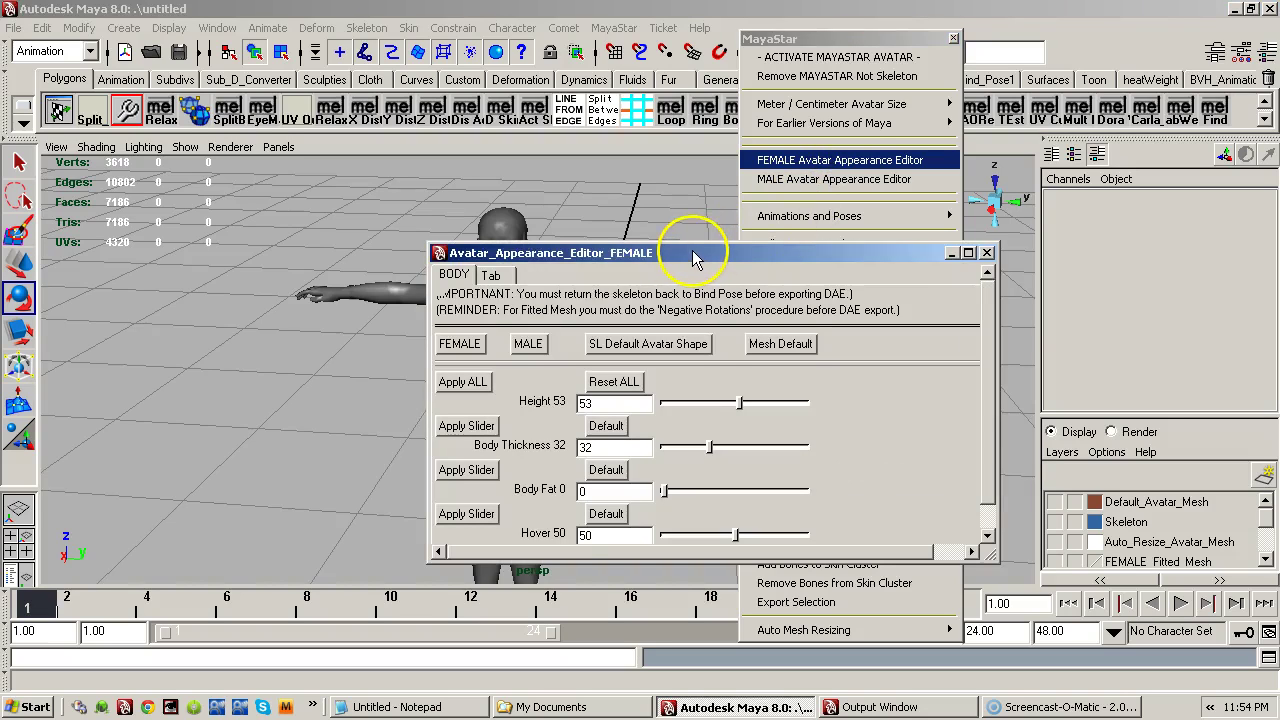
{"action": "left_click_drag", "start_coordinate": [695, 258], "coordinate": [973, 245]}
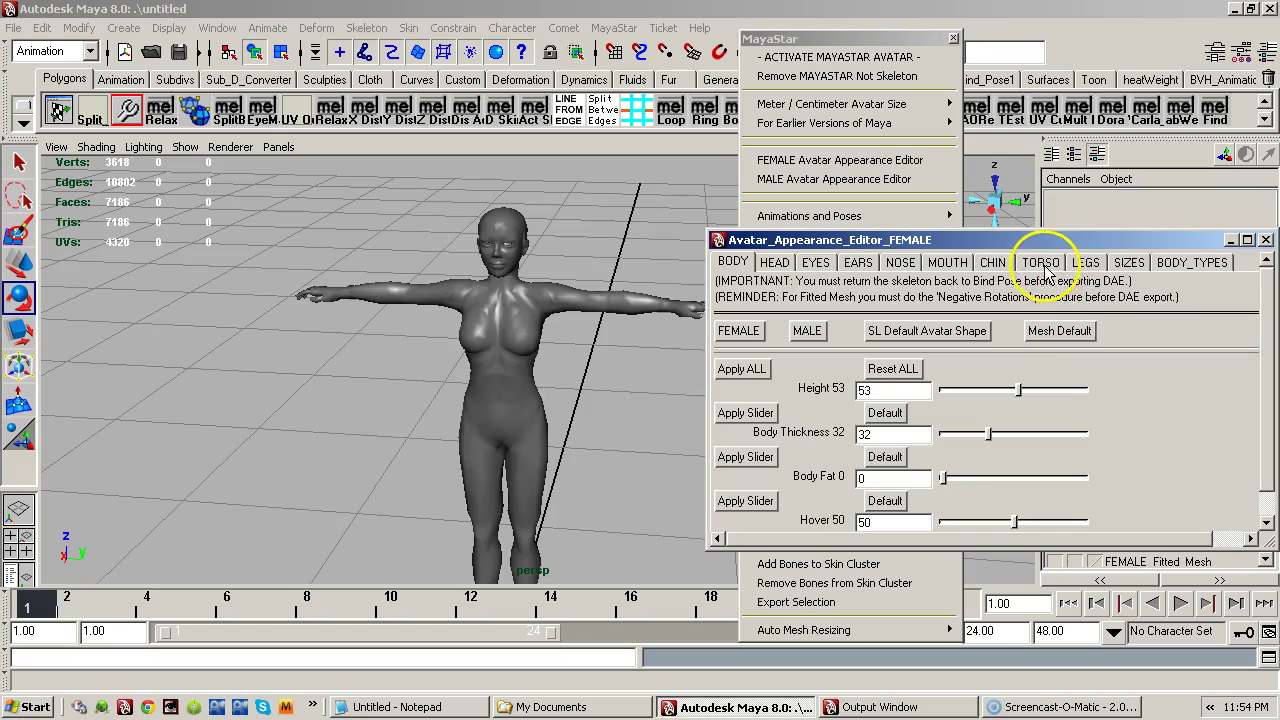
{"action": "left_click", "coordinate": [1040, 263]}
{"action": "double_click", "coordinate": [875, 490]}
{"action": "left_click", "coordinate": [755, 497]}
{"action": "type", "text": "100"}
{"action": "key", "text": "Return"}
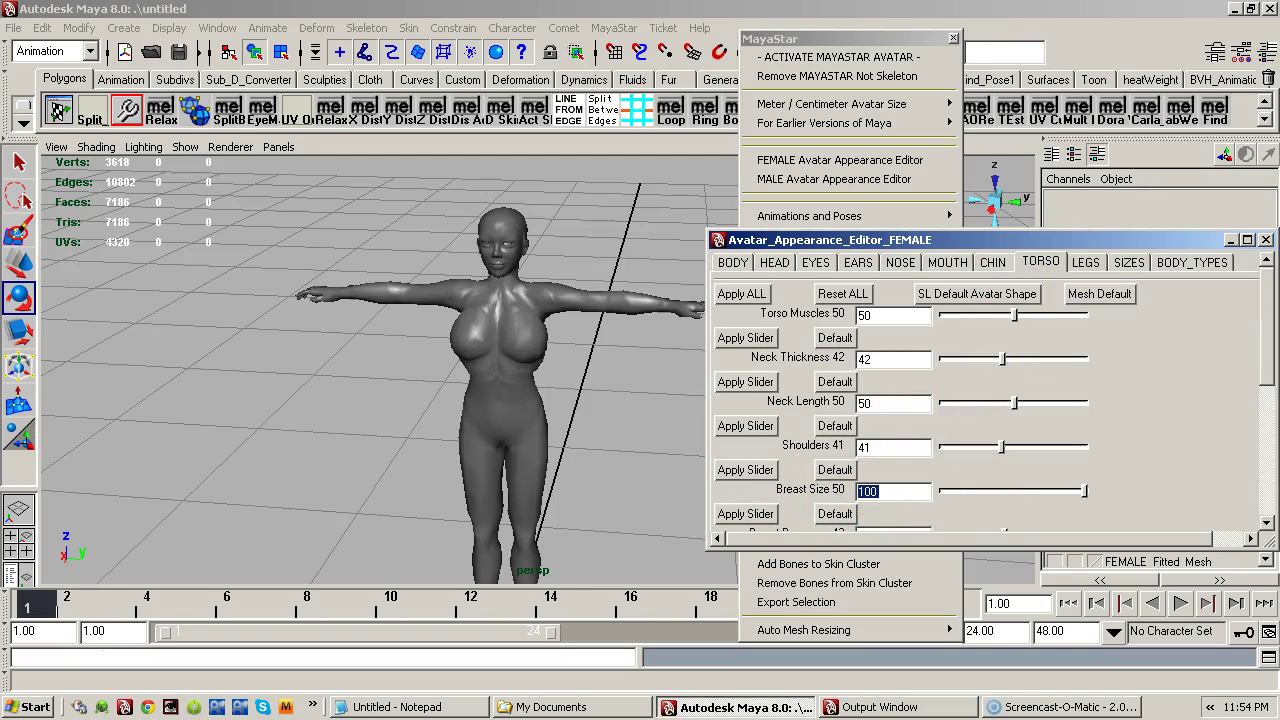
- Inspect the torso's deformation from the side, and reset Breast Size to its default shape
{"action": "left_click_drag", "start_coordinate": [592, 345], "coordinate": [425, 338], "text": "alt"}
{"action": "right_click_drag", "start_coordinate": [433, 333], "coordinate": [480, 363], "text": "alt"}
{"action": "middle_click_drag", "start_coordinate": [331, 380], "coordinate": [360, 369], "text": "alt"}
{"action": "left_click_drag", "start_coordinate": [360, 369], "coordinate": [430, 322], "text": "alt"}
{"action": "left_click", "coordinate": [851, 510]}
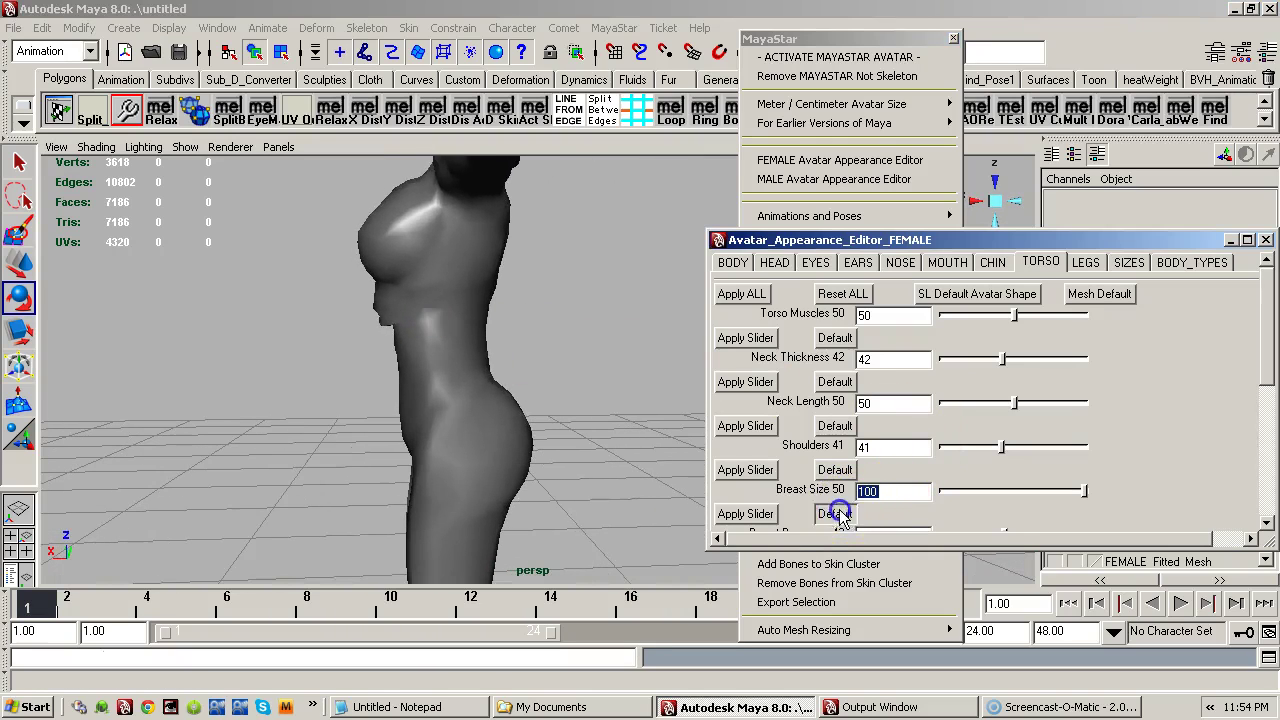
{"action": "left_click", "coordinate": [845, 514]}
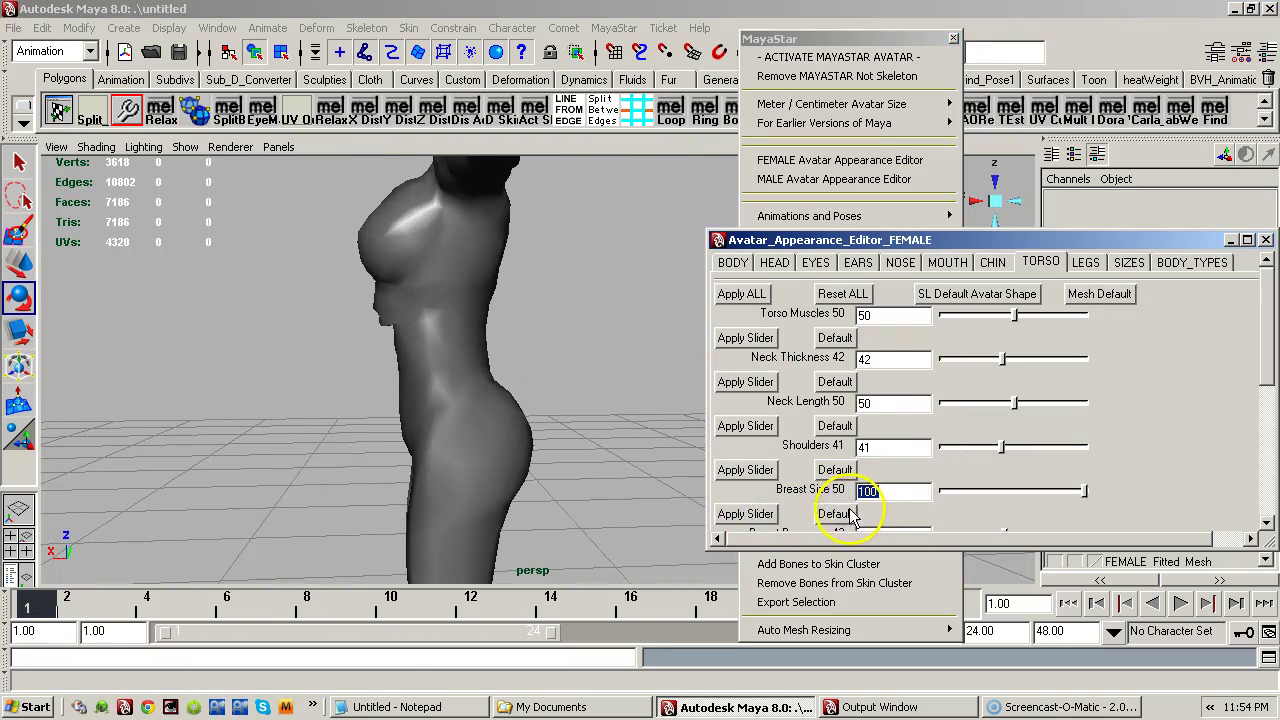
{"action": "mouse_move", "coordinate": [640, 420]}
{"action": "left_mouse_down", "text": "alt"}
{"action": "mouse_move", "coordinate": [531, 374]}
{"action": "mouse_move", "coordinate": [645, 395]}
{"action": "left_mouse_up", "text": "alt"}
{"action": "right_click_drag", "start_coordinate": [647, 395], "coordinate": [560, 400], "text": "alt"}
{"action": "left_click_drag", "start_coordinate": [560, 400], "coordinate": [507, 387], "text": "alt"}
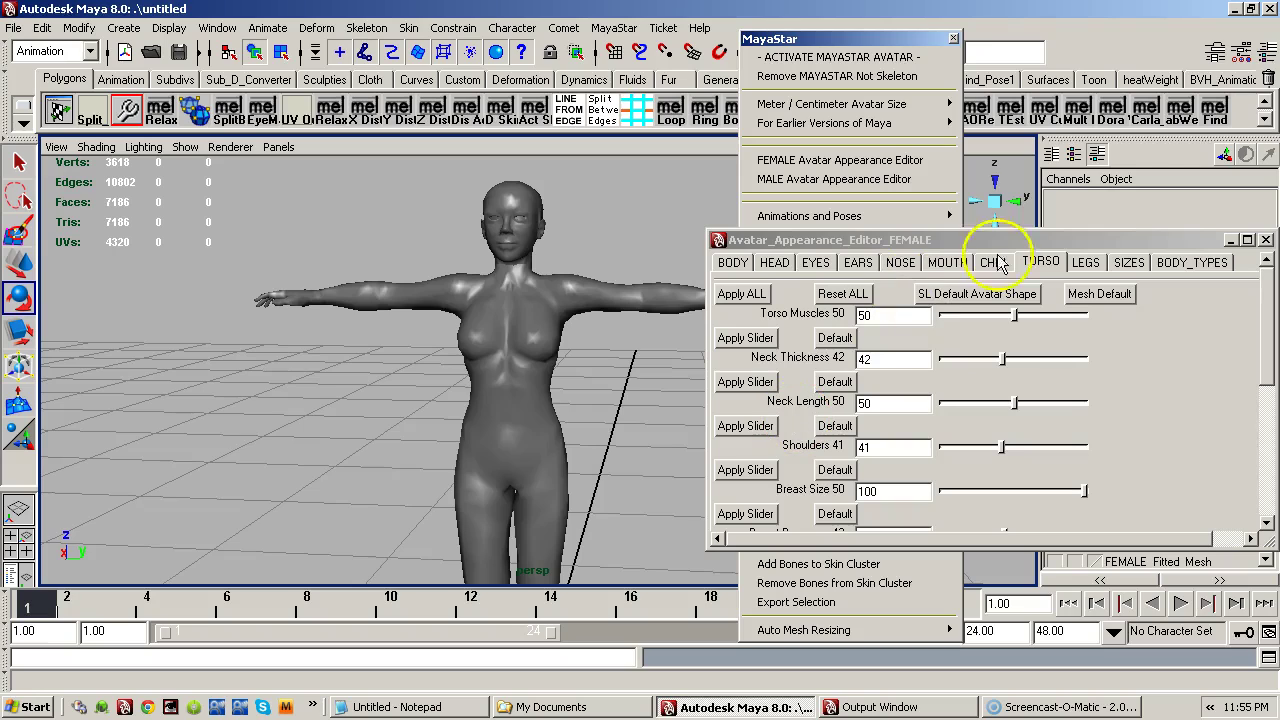
- Import Fitted Mesh Female Weights.dsw onto the bound mesh with Dora SkinWeight in Vertex Order mode, and deselect the mesh
{"action": "left_click", "coordinate": [1120, 118]}
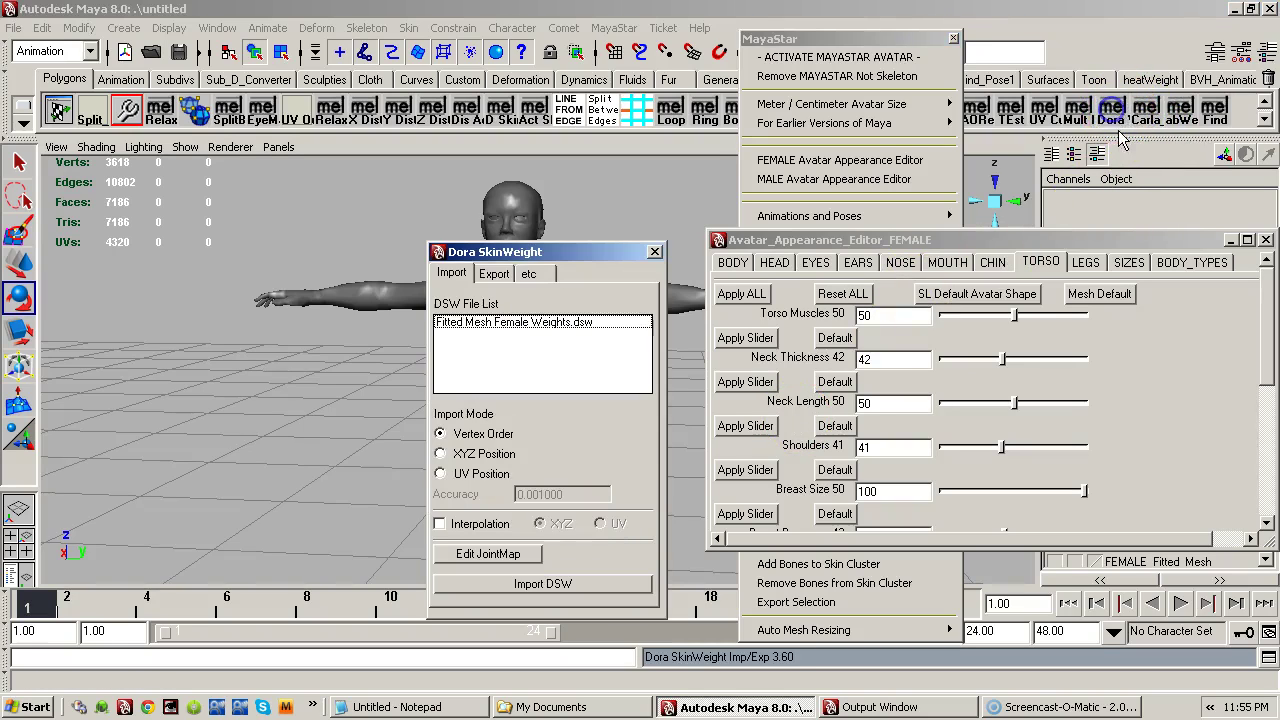
{"action": "left_click_drag", "start_coordinate": [555, 252], "coordinate": [275, 226]}
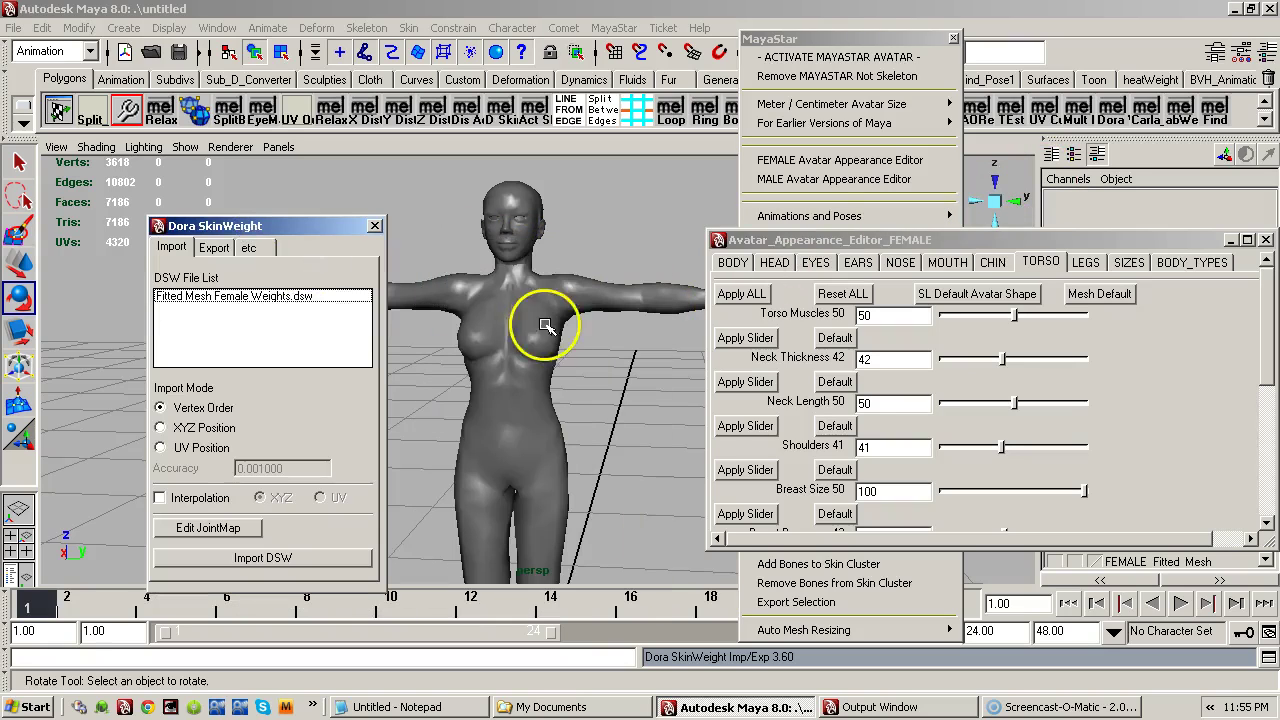
{"action": "left_click", "coordinate": [567, 384]}
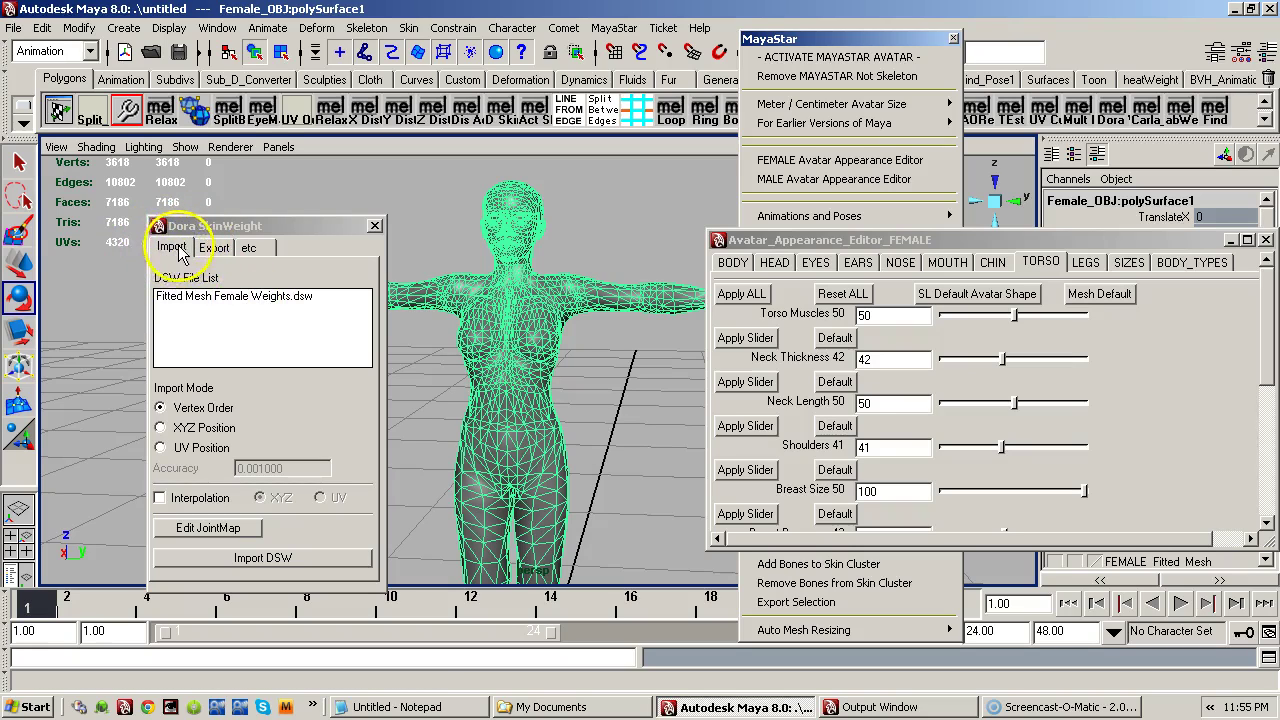
{"action": "left_click", "coordinate": [230, 297]}
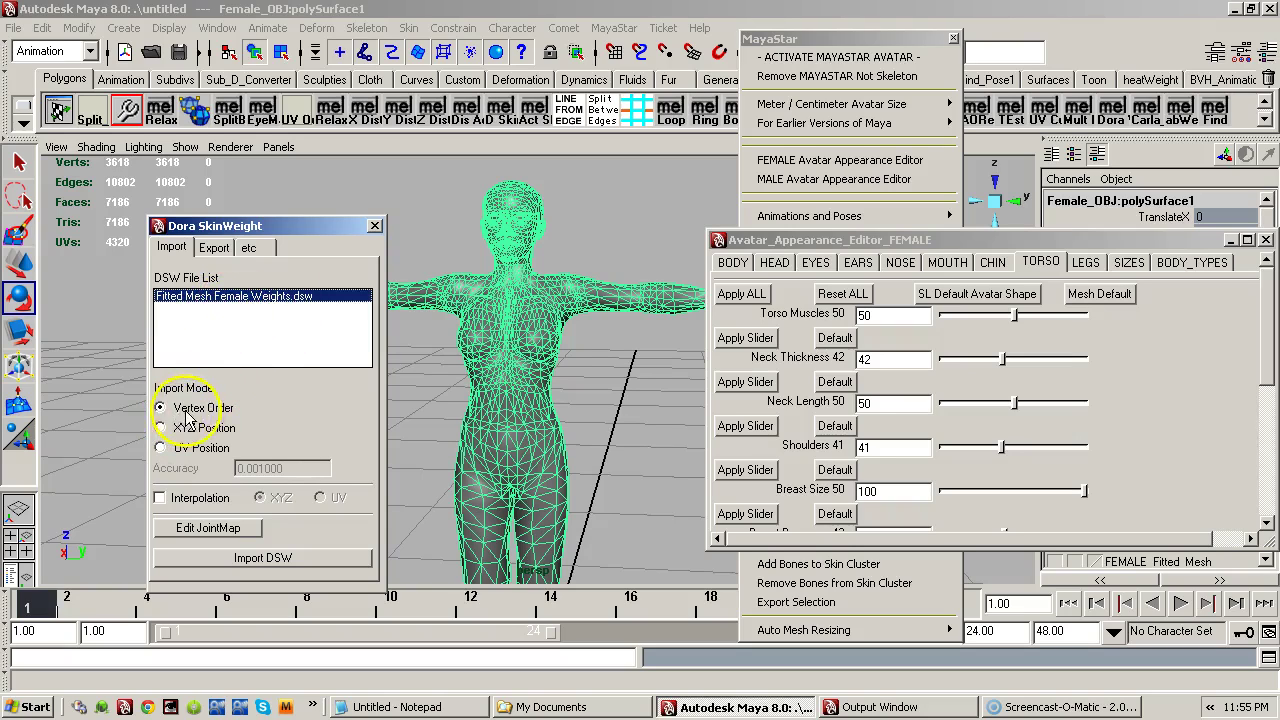
{"action": "left_click", "coordinate": [262, 559]}
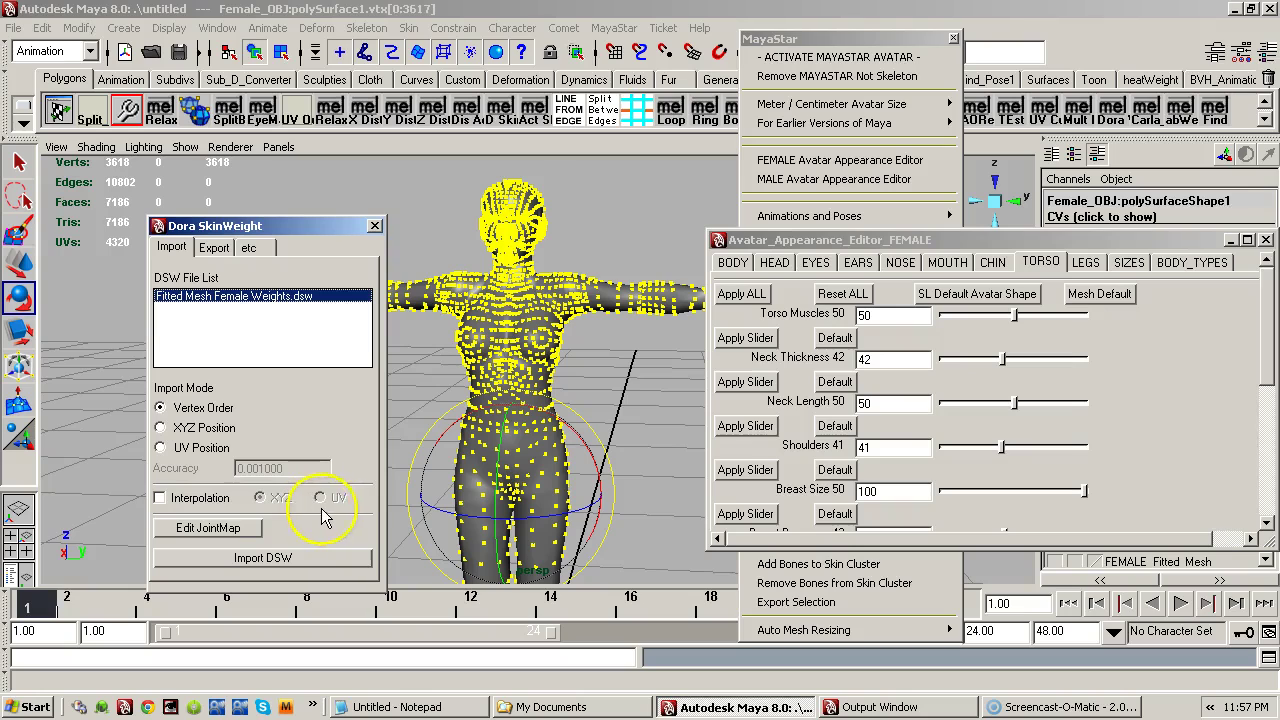
{"action": "left_click", "coordinate": [427, 232]}
{"action": "left_click", "coordinate": [434, 277]}
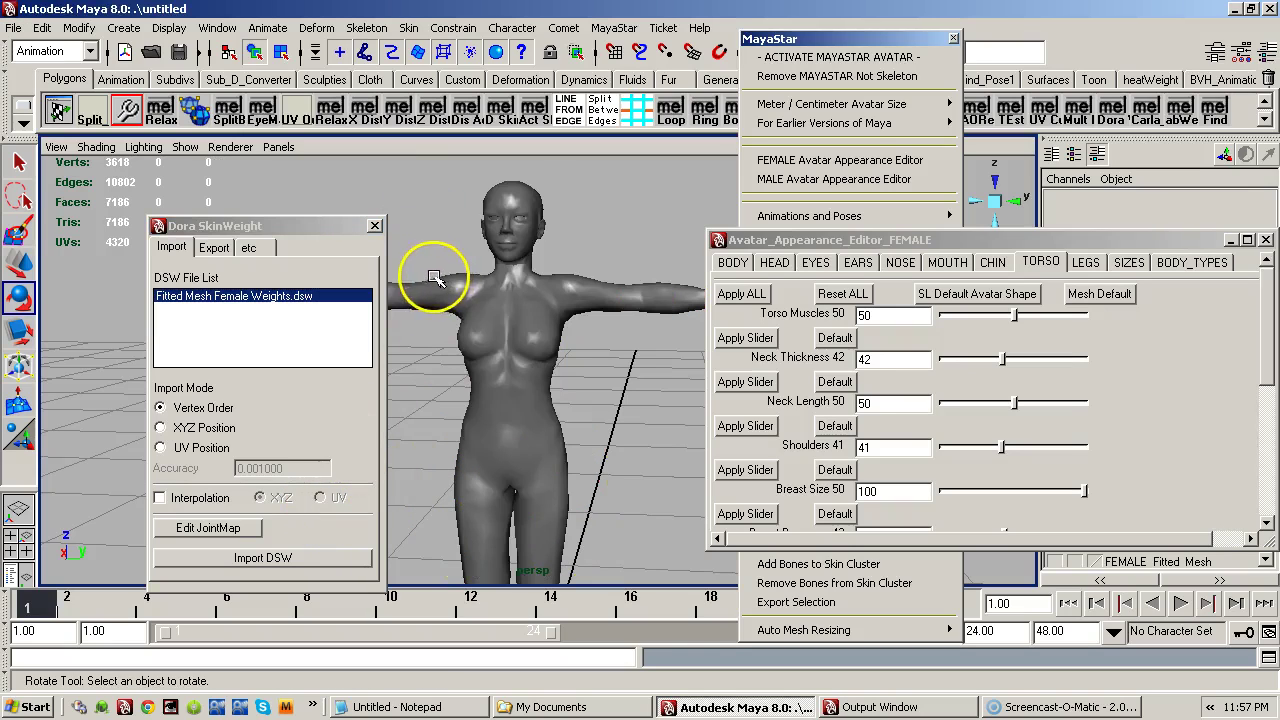
- Test the imported weights from the side by switching Breast Size between 100 and its default
{"action": "mouse_move", "coordinate": [570, 396]}
{"action": "left_mouse_down", "text": "alt"}
{"action": "mouse_move", "coordinate": [465, 373]}
{"action": "mouse_move", "coordinate": [503, 408]}
{"action": "mouse_move", "coordinate": [569, 408]}
{"action": "left_mouse_up", "text": "alt"}
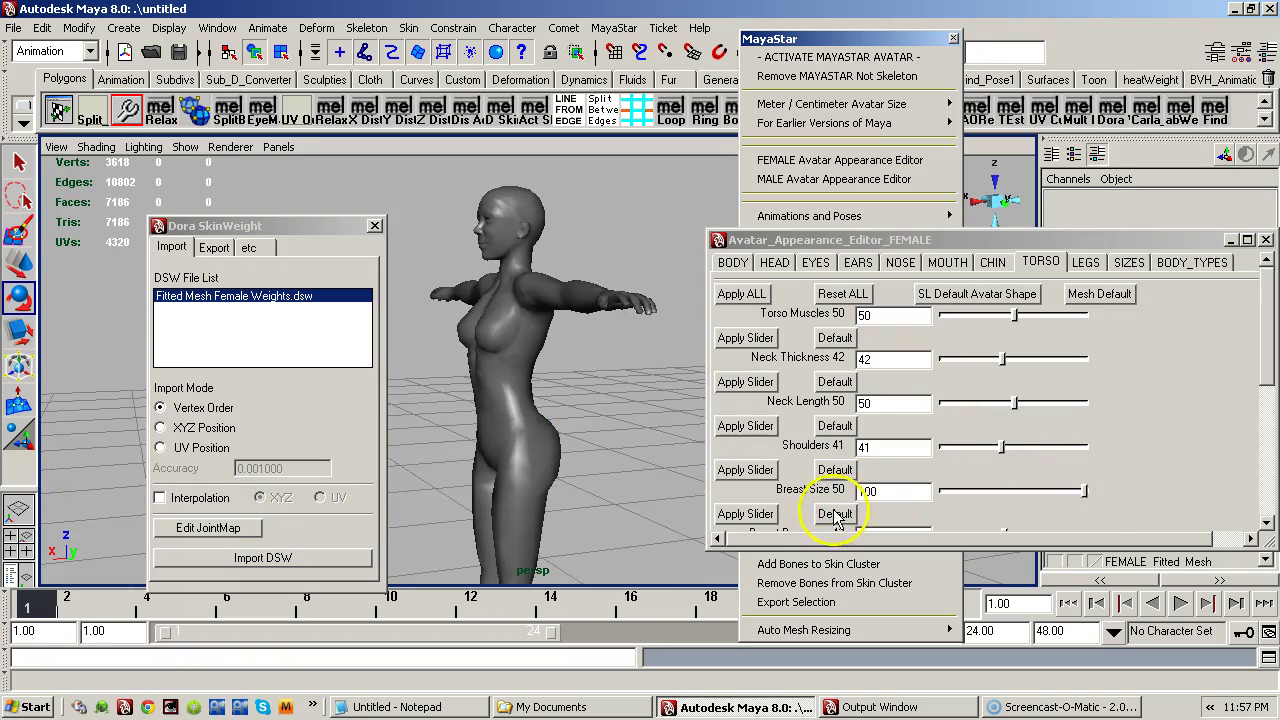
{"action": "left_click", "coordinate": [745, 514]}
{"action": "left_click_drag", "start_coordinate": [540, 360], "coordinate": [463, 419], "text": "alt"}
{"action": "left_click", "coordinate": [888, 495]}
{"action": "left_click", "coordinate": [835, 514]}
{"action": "left_click", "coordinate": [740, 514]}
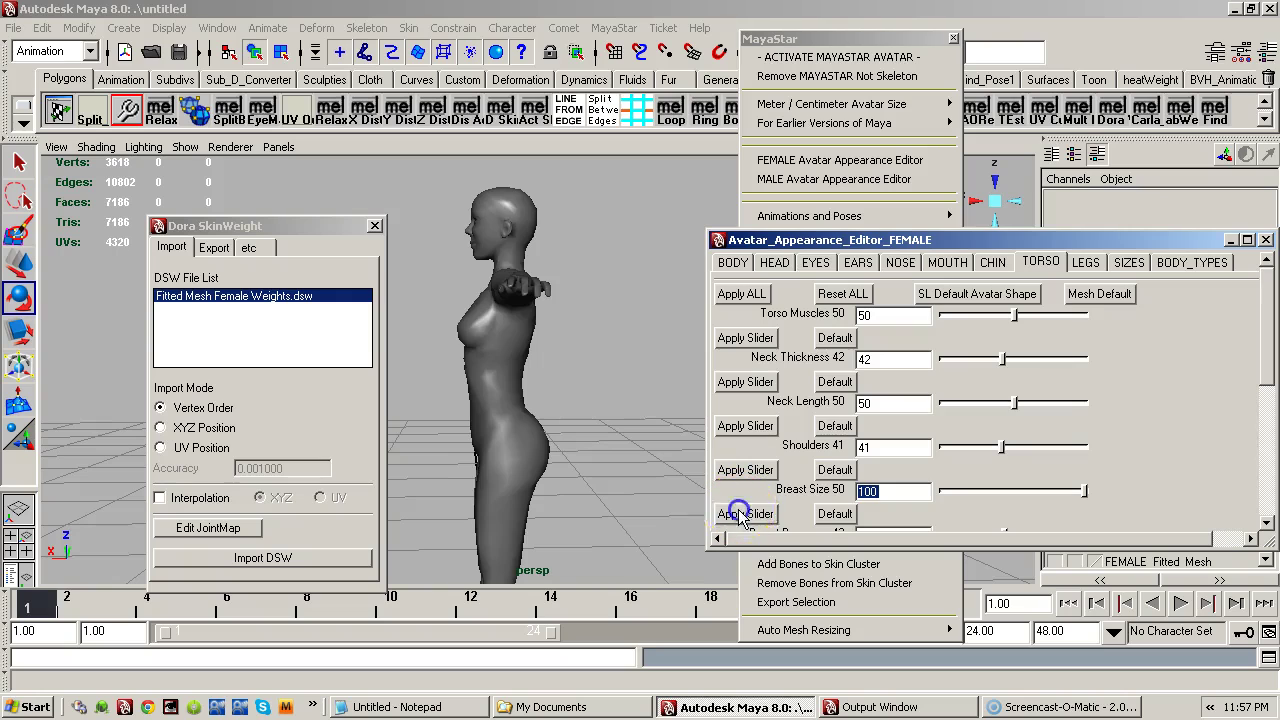
- Preview the five standard female sizes on the avatar, from Female Large down to Female Extra Extra Small
{"action": "left_click_drag", "start_coordinate": [529, 409], "coordinate": [620, 432], "text": "alt"}
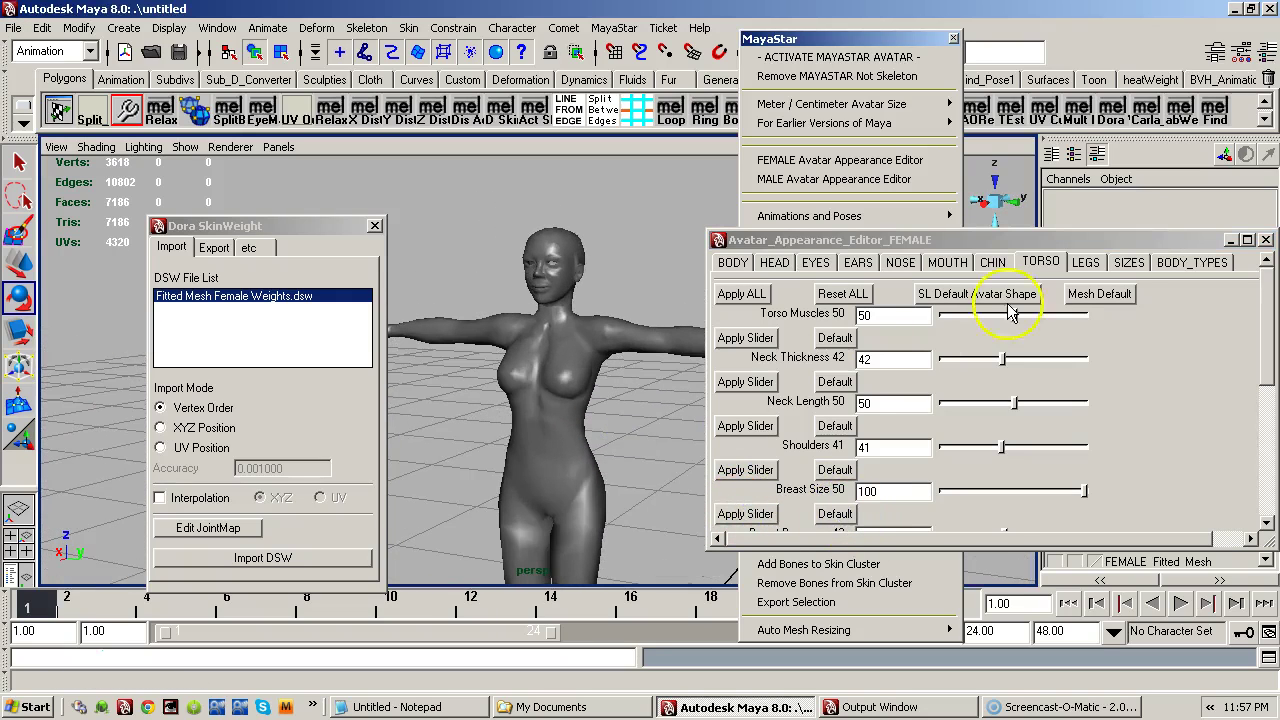
{"action": "left_click", "coordinate": [1128, 262]}
{"action": "left_click", "coordinate": [750, 370]}
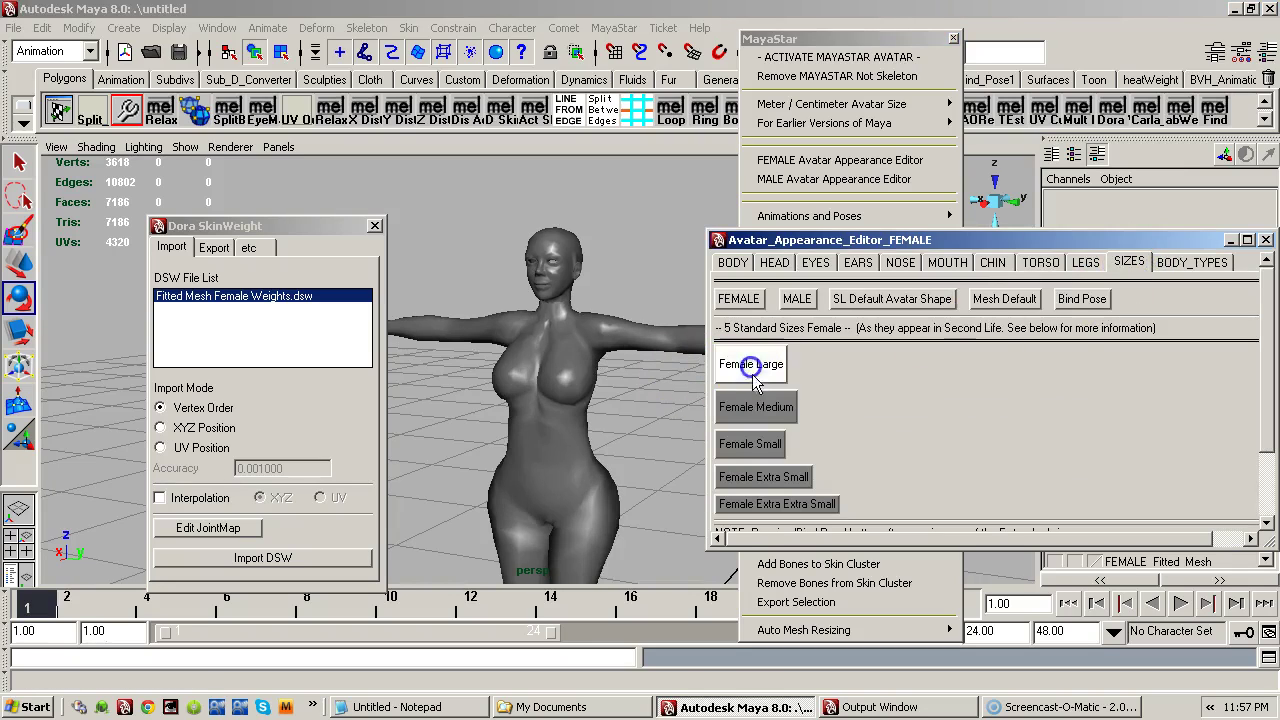
{"action": "left_click", "coordinate": [758, 406]}
{"action": "left_click", "coordinate": [749, 444]}
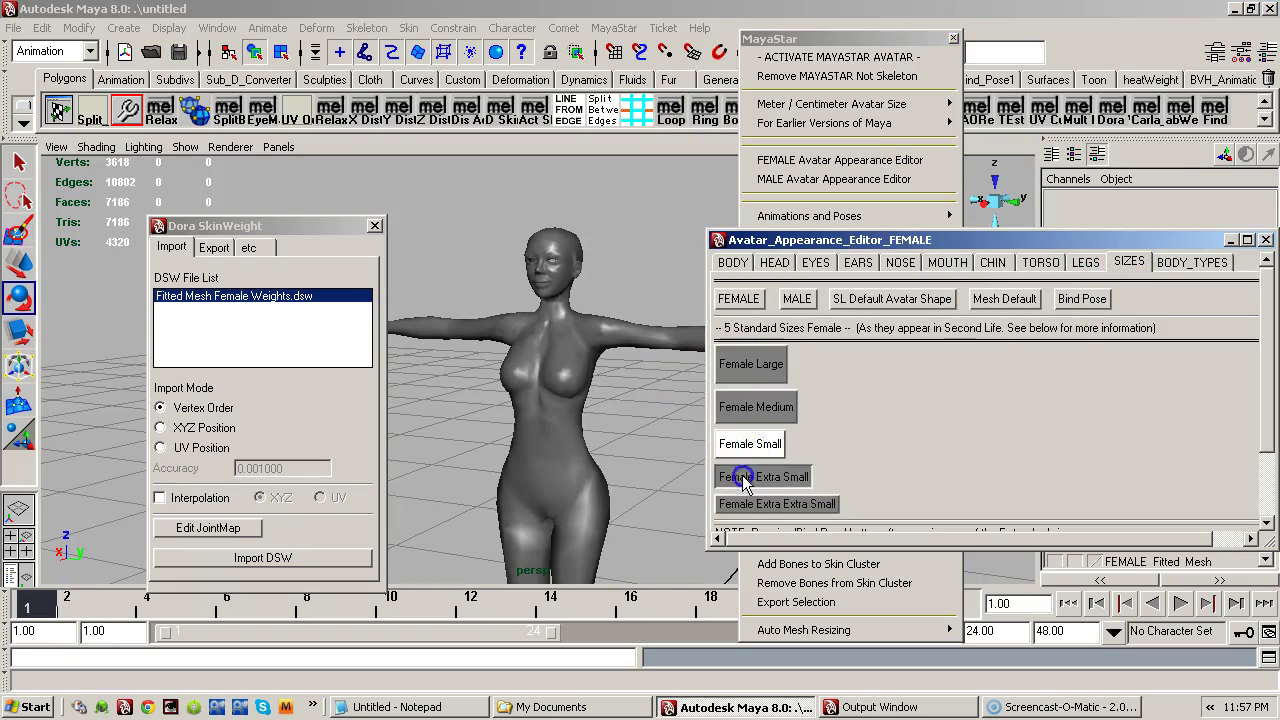
{"action": "left_click", "coordinate": [744, 480]}
{"action": "left_click", "coordinate": [737, 503]}
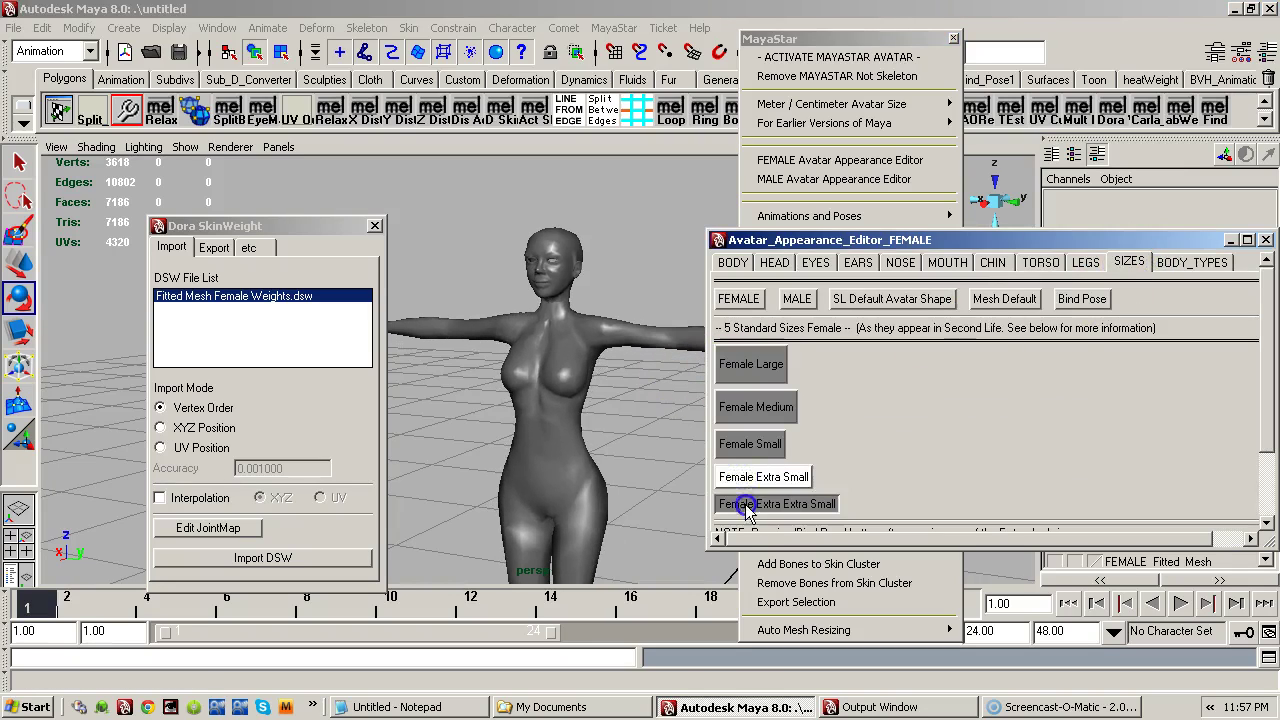
- Preview the Voluptuous, Hourglass and Waif fitted-mesh body types on the avatar and compare them with the SL Default Avatar Shape
{"action": "left_click", "coordinate": [1180, 265]}
{"action": "left_click", "coordinate": [745, 364]}
{"action": "left_click", "coordinate": [753, 409]}
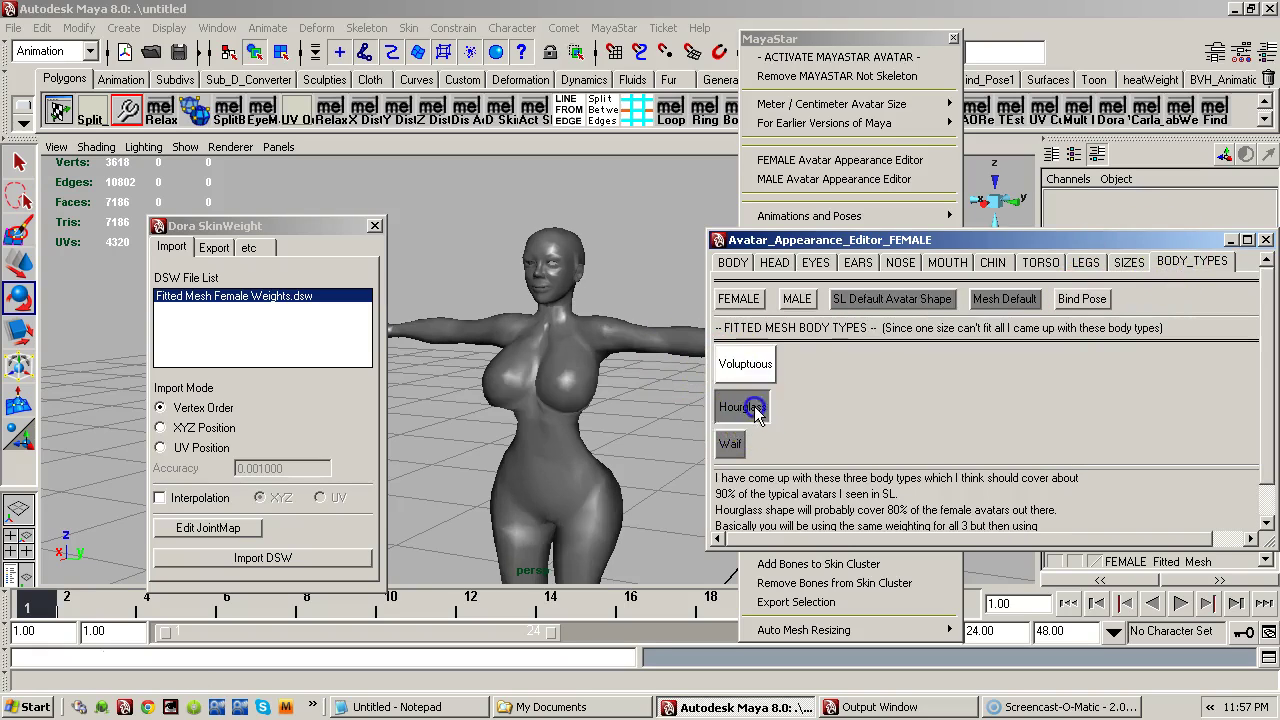
{"action": "left_click", "coordinate": [730, 444]}
{"action": "left_click", "coordinate": [742, 407]}
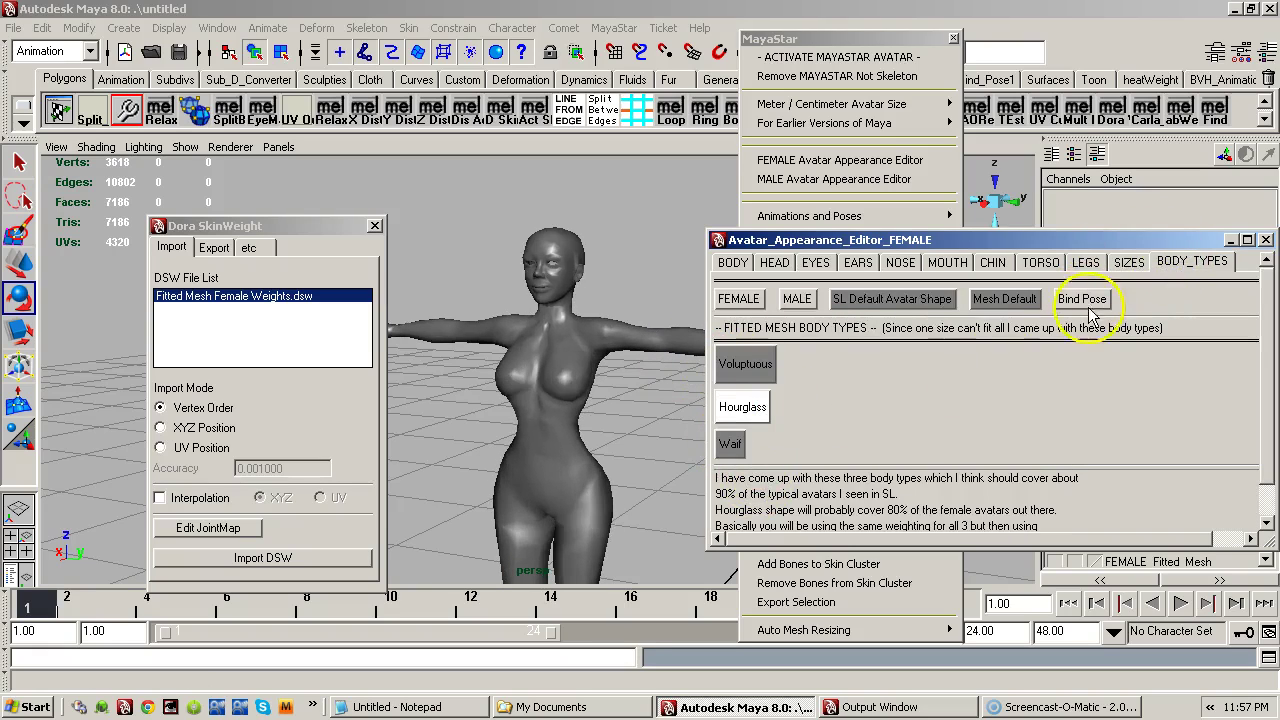
{"action": "left_click", "coordinate": [900, 298]}
{"action": "left_click_drag", "start_coordinate": [651, 400], "coordinate": [570, 365], "text": "alt"}
{"action": "left_click", "coordinate": [746, 364]}
- Reset the avatar to the Mesh Default shape and minimize the female Avatar Appearance Editor
{"action": "left_click", "coordinate": [1003, 299]}
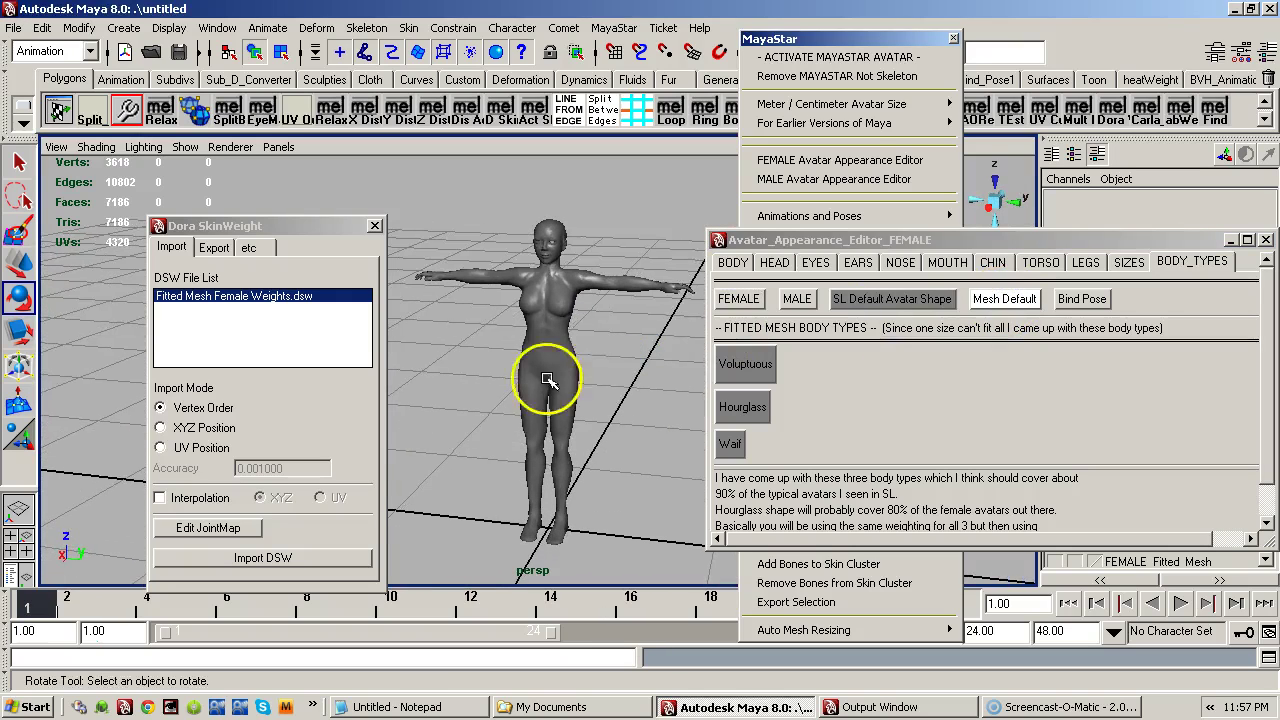
{"action": "right_click_drag", "start_coordinate": [540, 375], "coordinate": [545, 380], "text": "alt"}
{"action": "middle_click_drag", "start_coordinate": [545, 380], "coordinate": [534, 393], "text": "alt"}
{"action": "left_click", "coordinate": [1186, 238]}
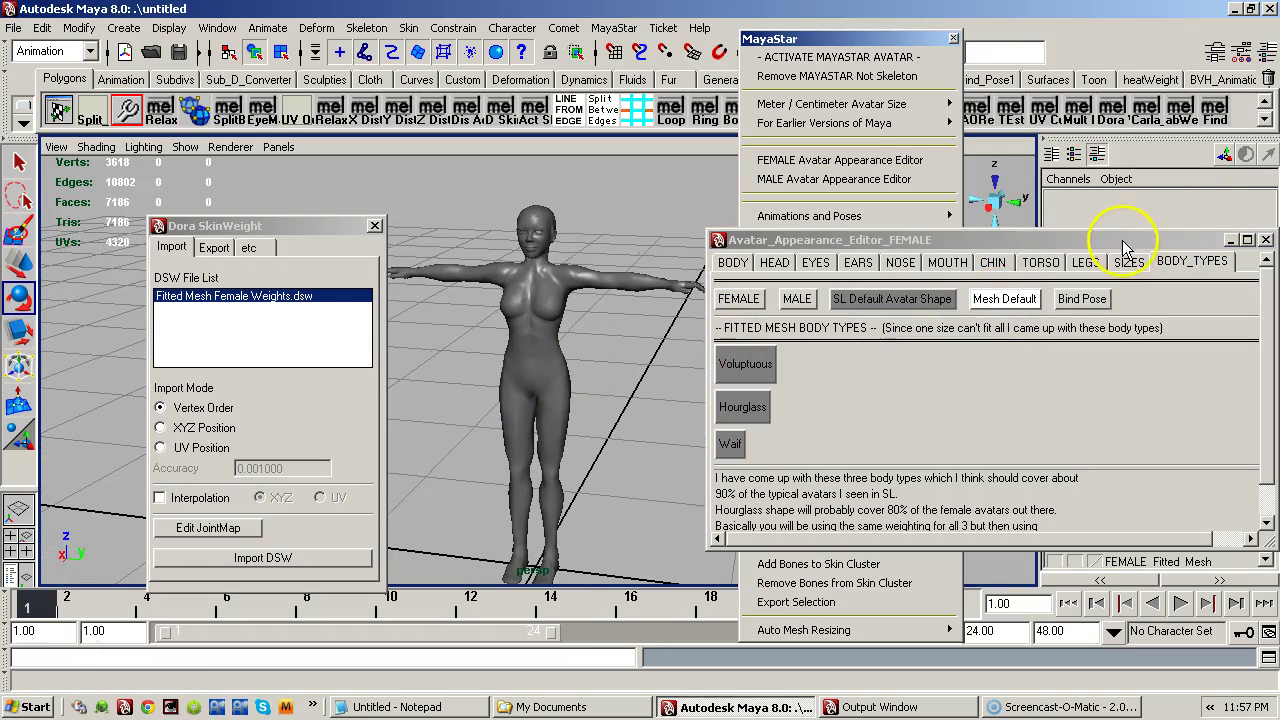
{"action": "left_click", "coordinate": [1230, 240]}
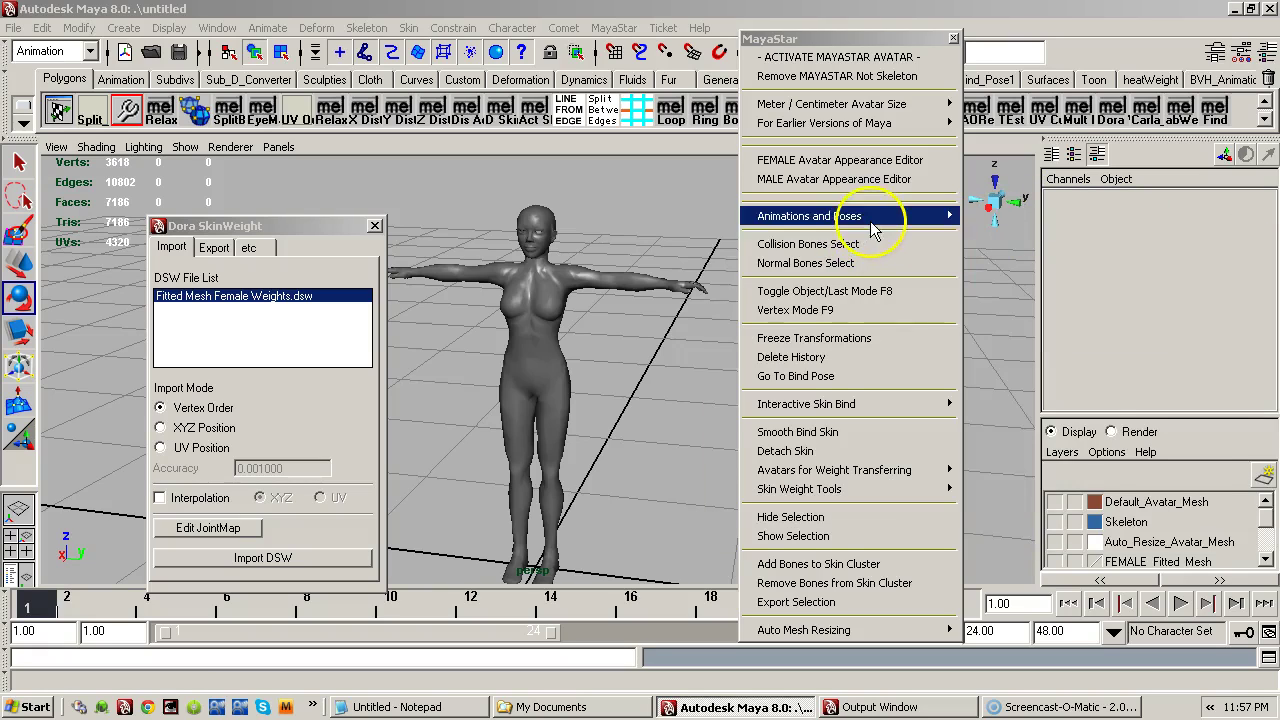
- Play MayaStar's Female Walk animation on the avatar and inspect how the weighted mesh deforms while moving
{"action": "left_click", "coordinate": [912, 230]}
{"action": "left_click", "coordinate": [1010, 210]}
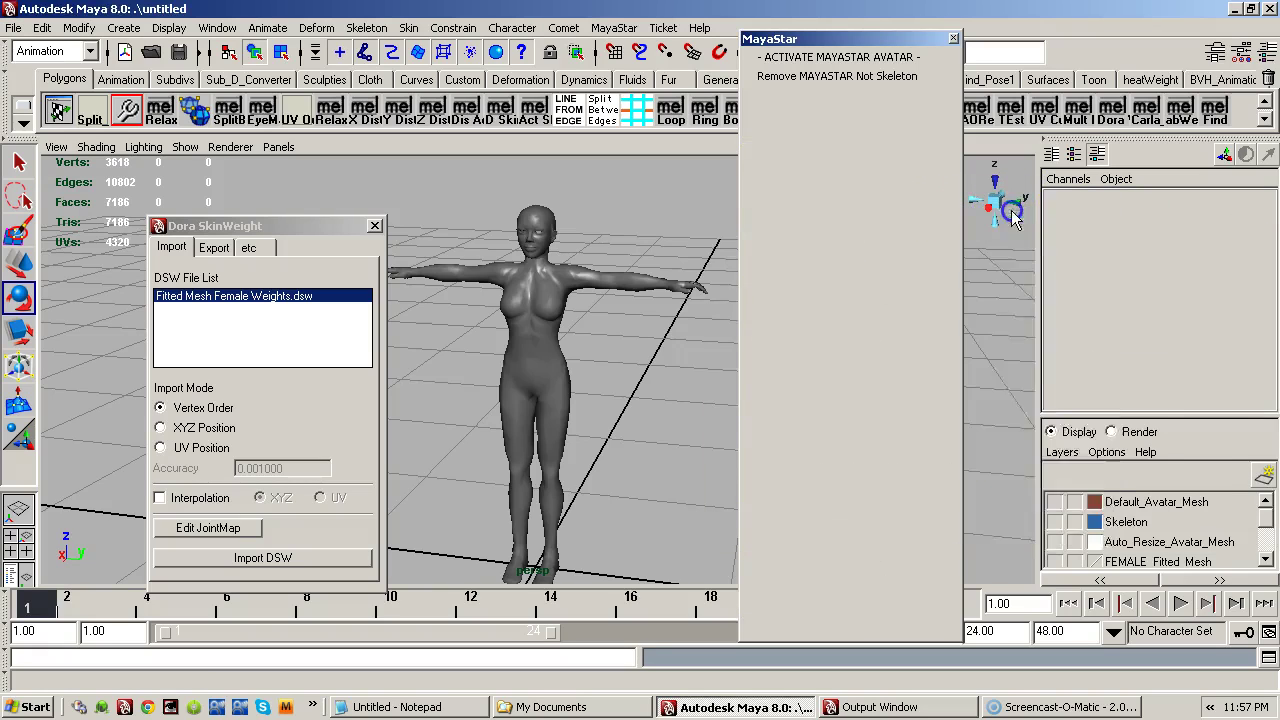
{"action": "left_click", "coordinate": [1043, 285]}
{"action": "left_click", "coordinate": [1042, 236]}
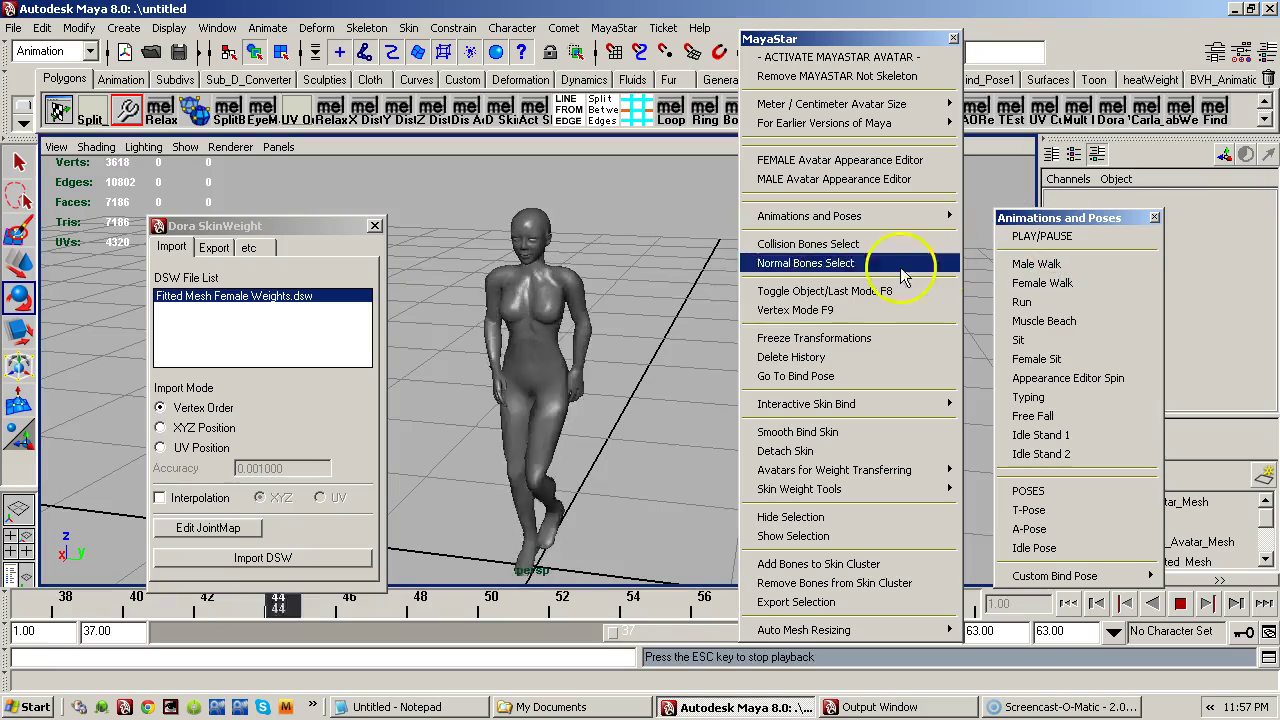
{"action": "left_click_drag", "start_coordinate": [543, 366], "coordinate": [586, 249], "text": "alt"}
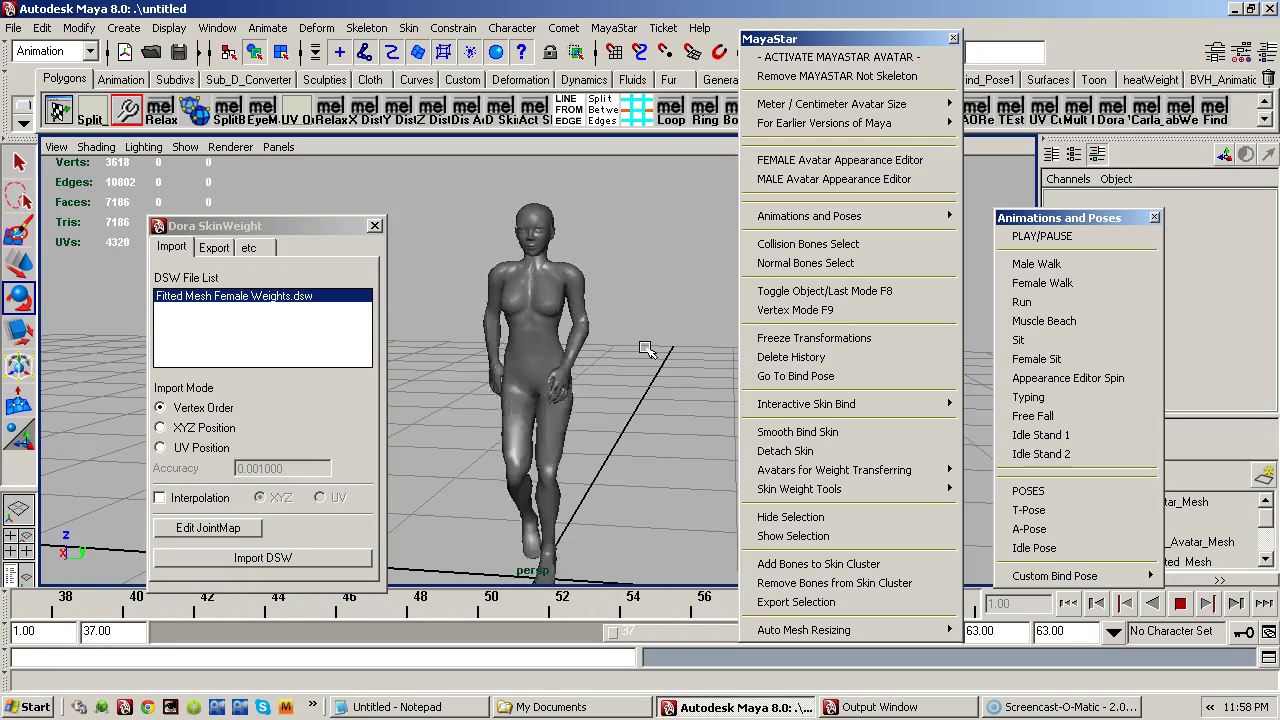
- Review Dora SkinWeight's alternative import modes by switching to UV Position and XYZ Position, and examine the Accuracy setting
{"action": "left_click_drag", "start_coordinate": [223, 229], "coordinate": [229, 199]}
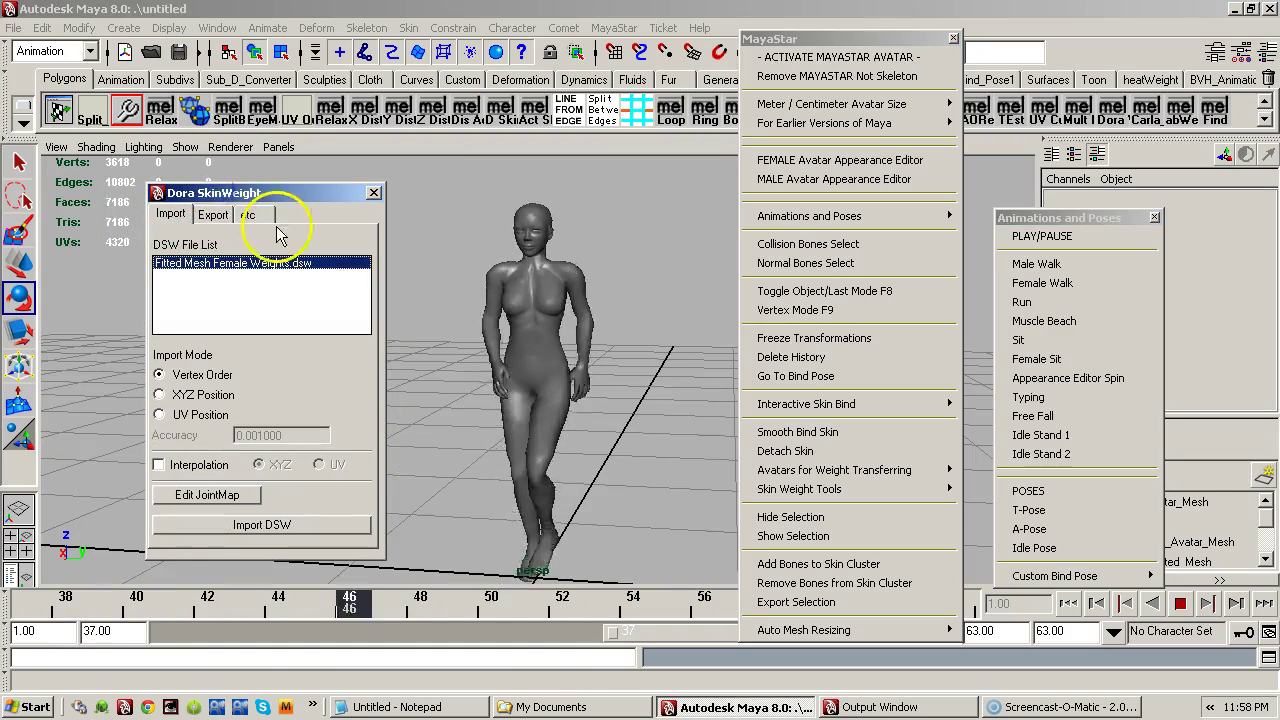
{"action": "left_click", "coordinate": [200, 414]}
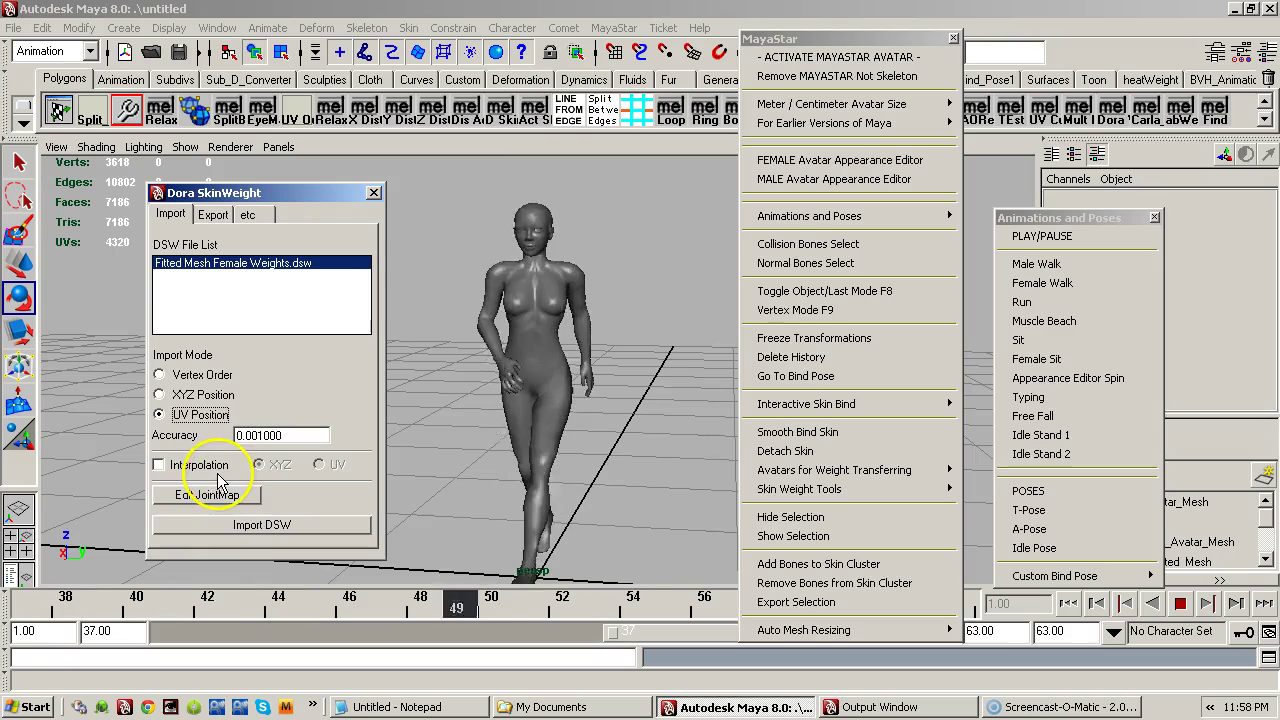
{"action": "left_click", "coordinate": [203, 394]}
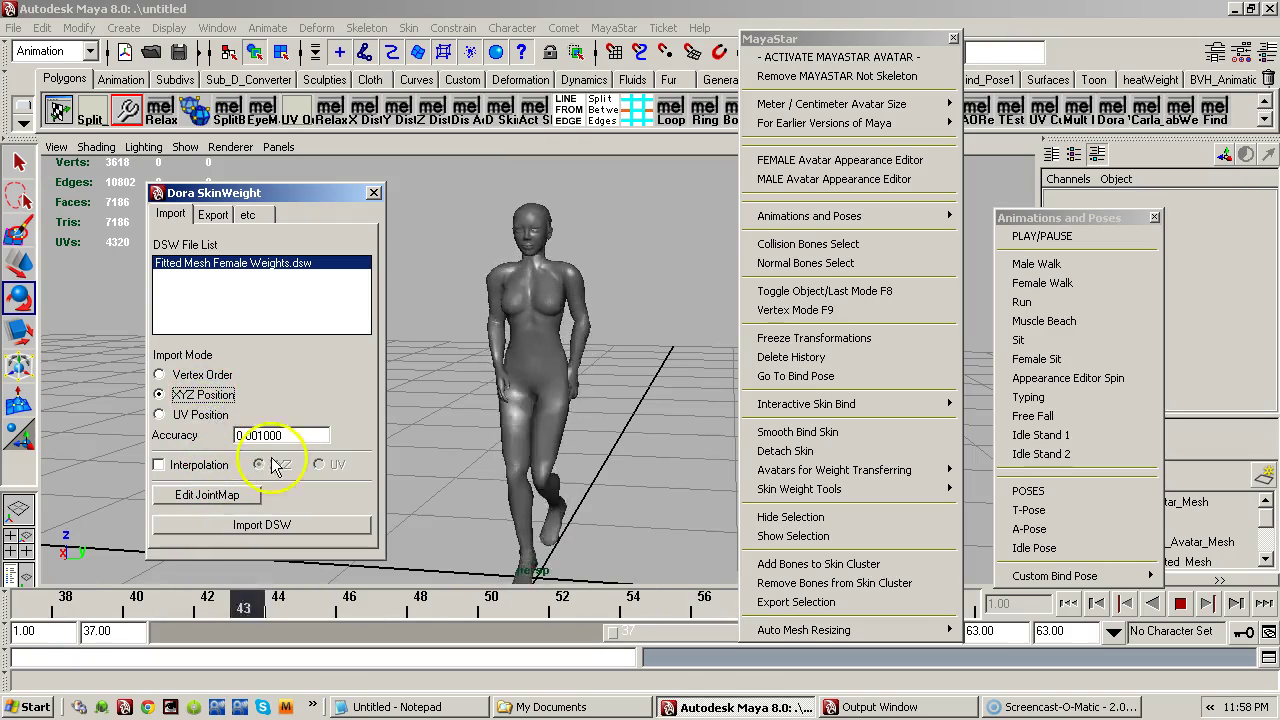
{"action": "left_click", "coordinate": [239, 437]}
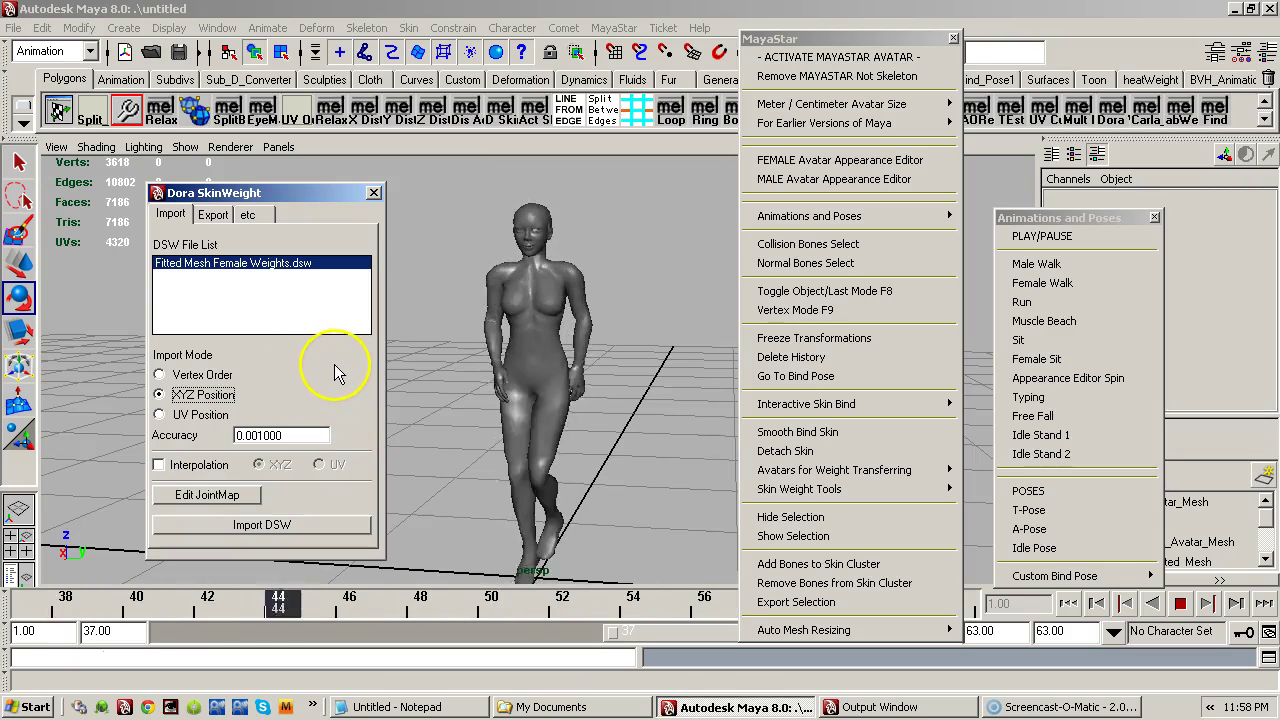
- Return the avatar from the walk animation to its bind pose, and close the Dora SkinWeight and Animations and Poses windows
{"action": "left_click", "coordinate": [1180, 614]}
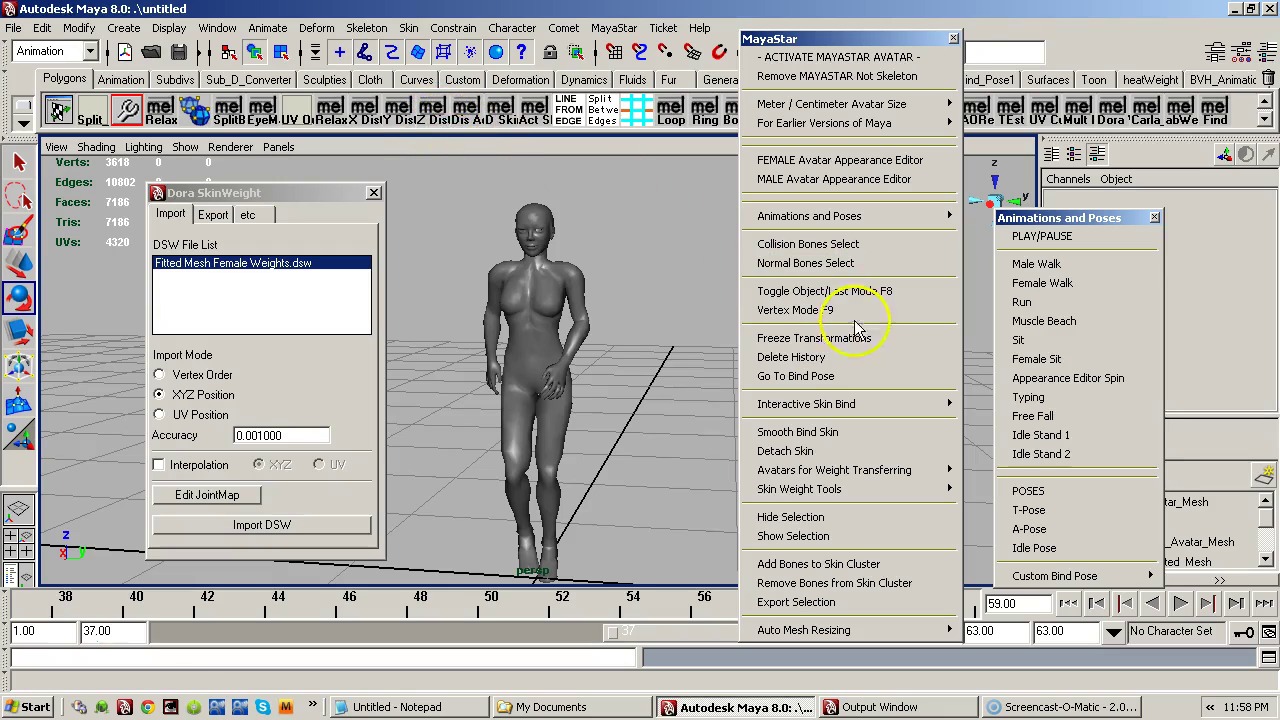
{"action": "left_click", "coordinate": [792, 378]}
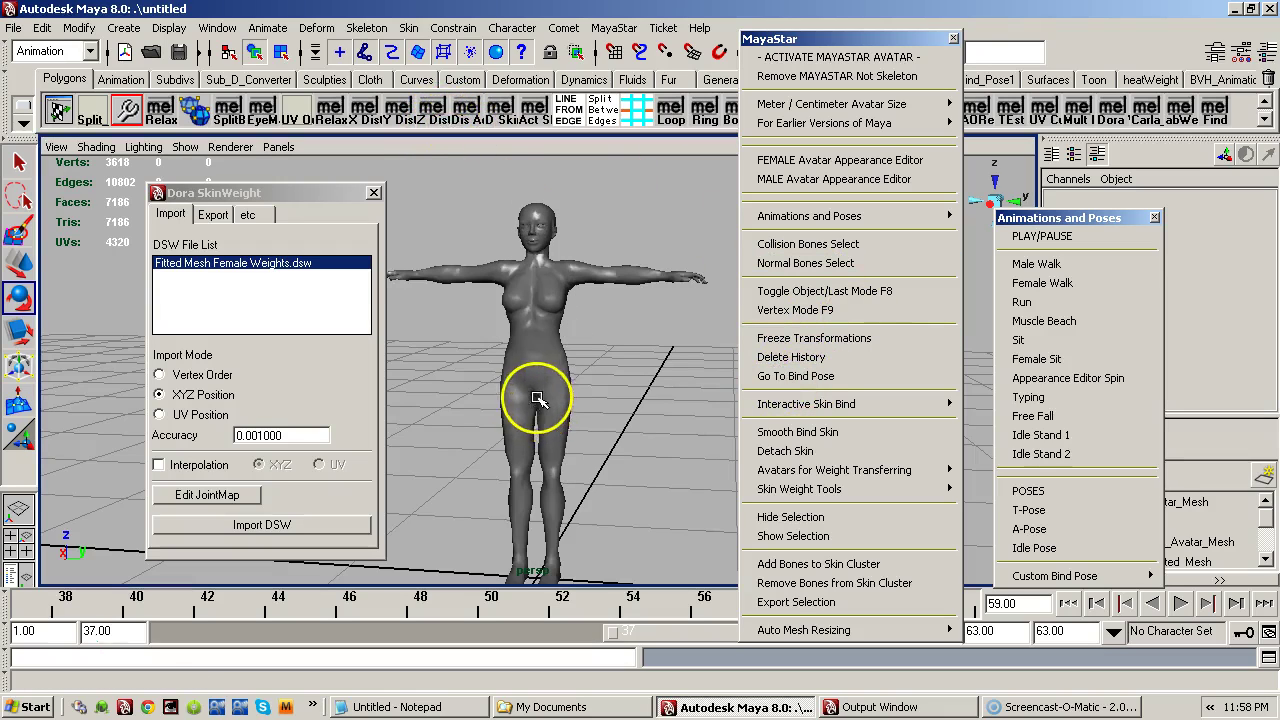
{"action": "left_click_drag", "start_coordinate": [283, 200], "coordinate": [221, 195]}
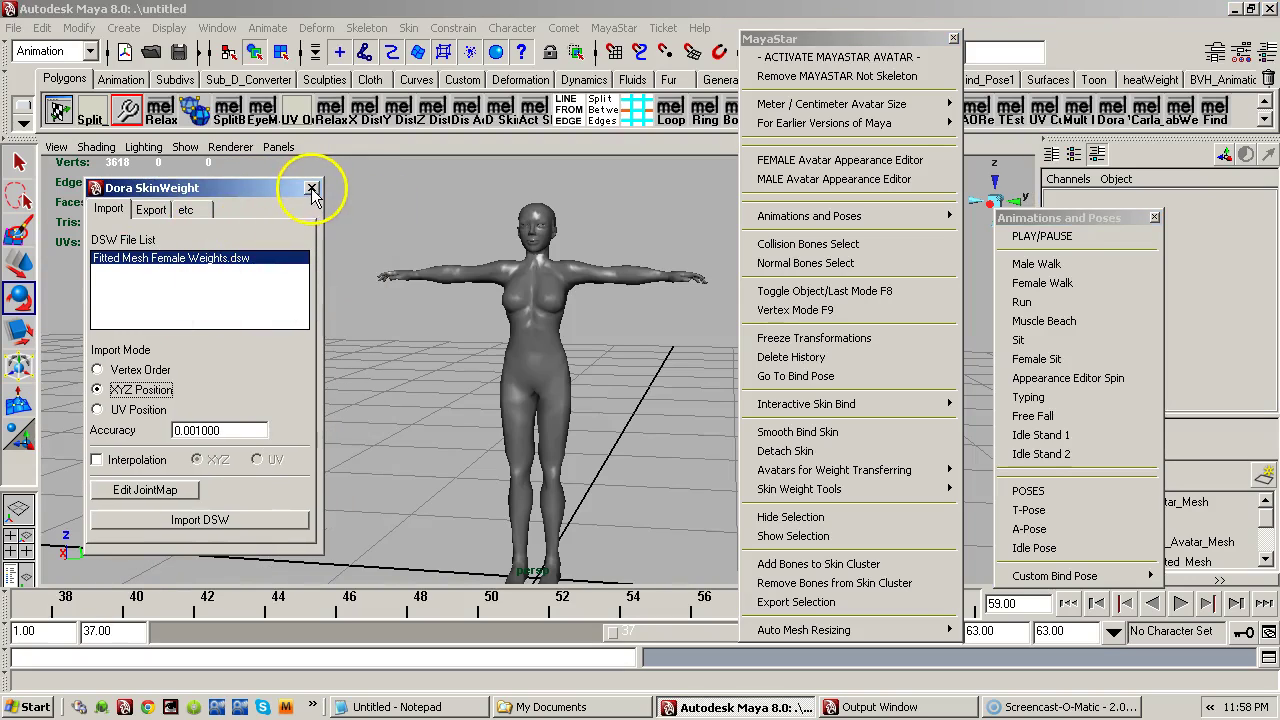
{"action": "left_click", "coordinate": [311, 189]}
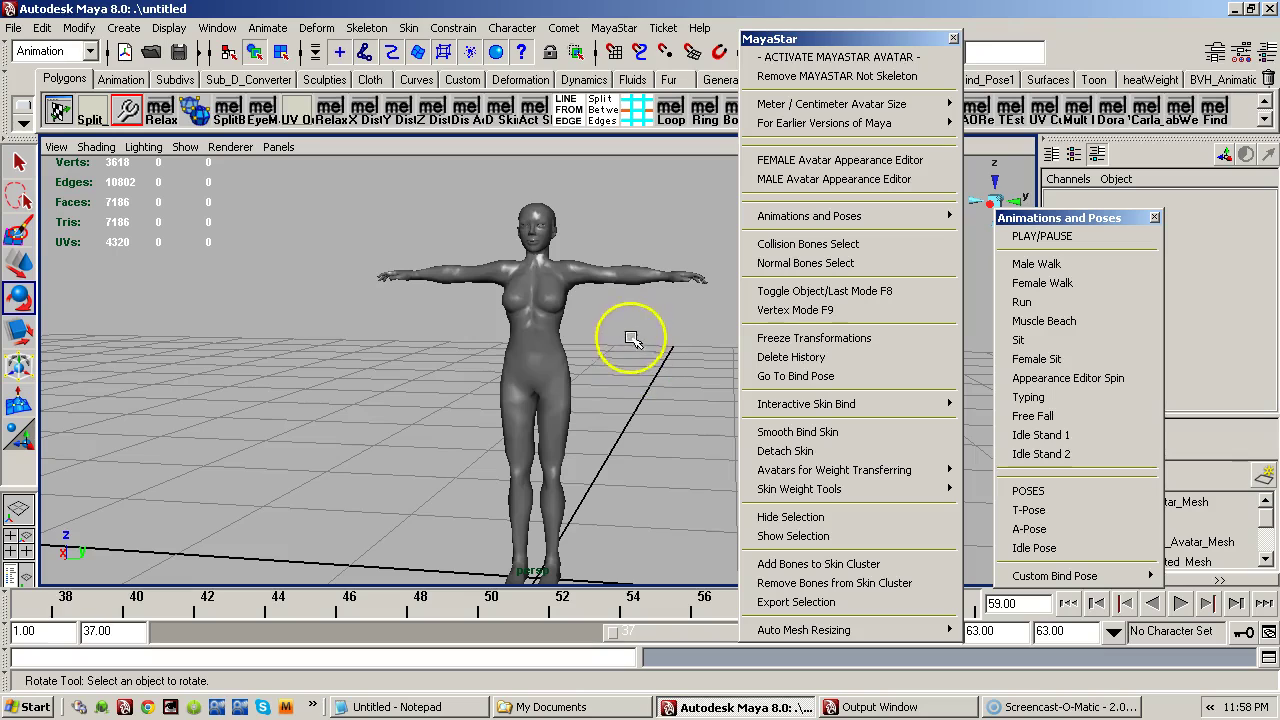
{"action": "left_click_drag", "start_coordinate": [649, 352], "coordinate": [600, 346], "text": "alt"}
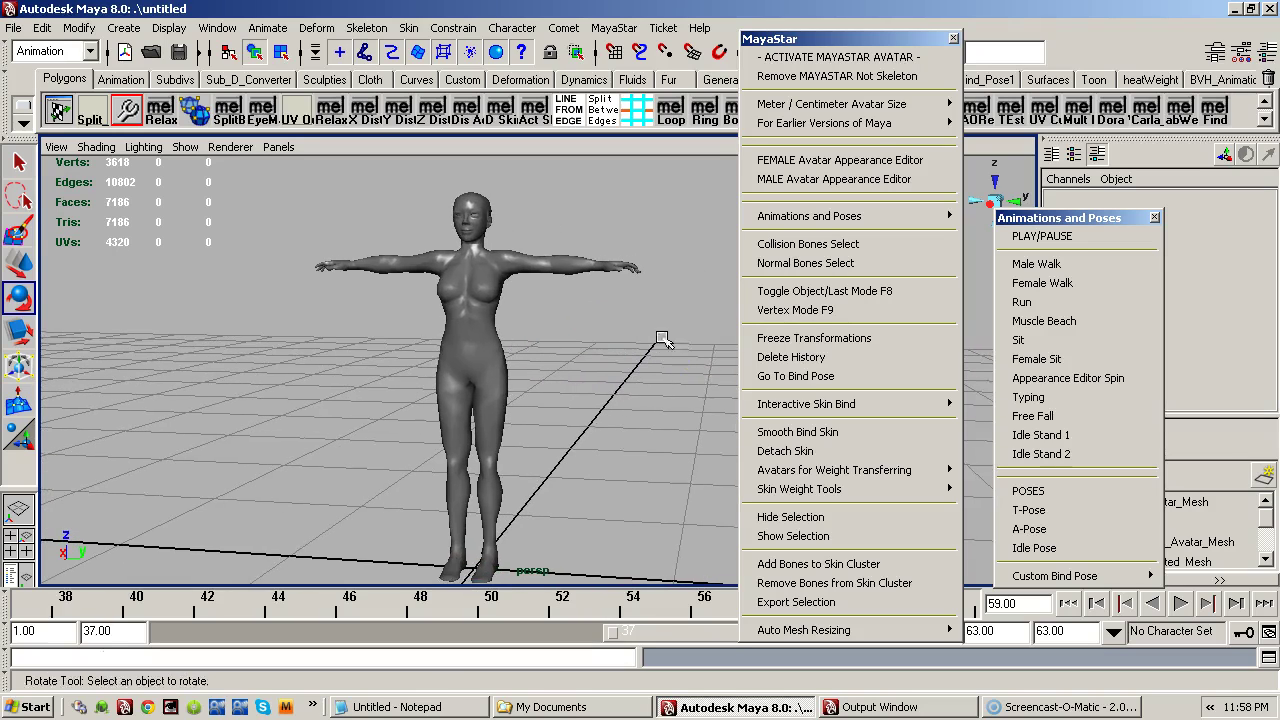
{"action": "left_click", "coordinate": [1154, 217]}
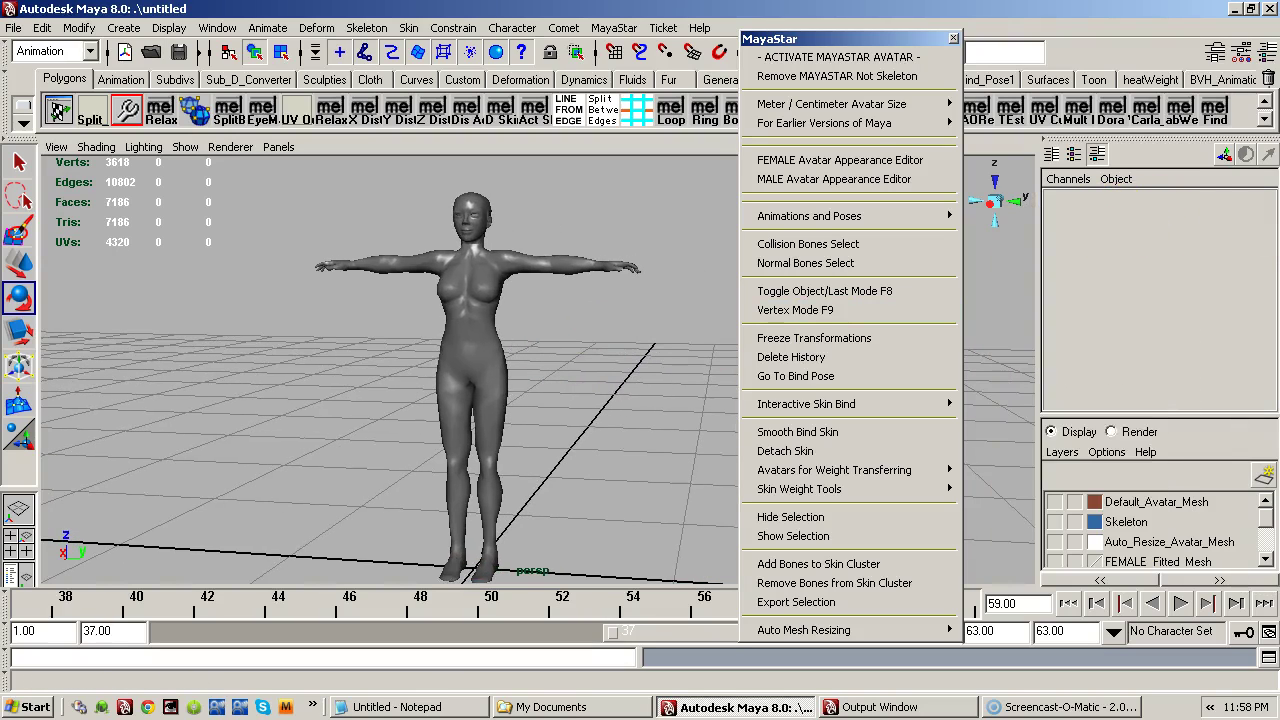
- Create a display layer named New_Avatar with a purple layer color
{"action": "left_click", "coordinate": [1264, 474]}
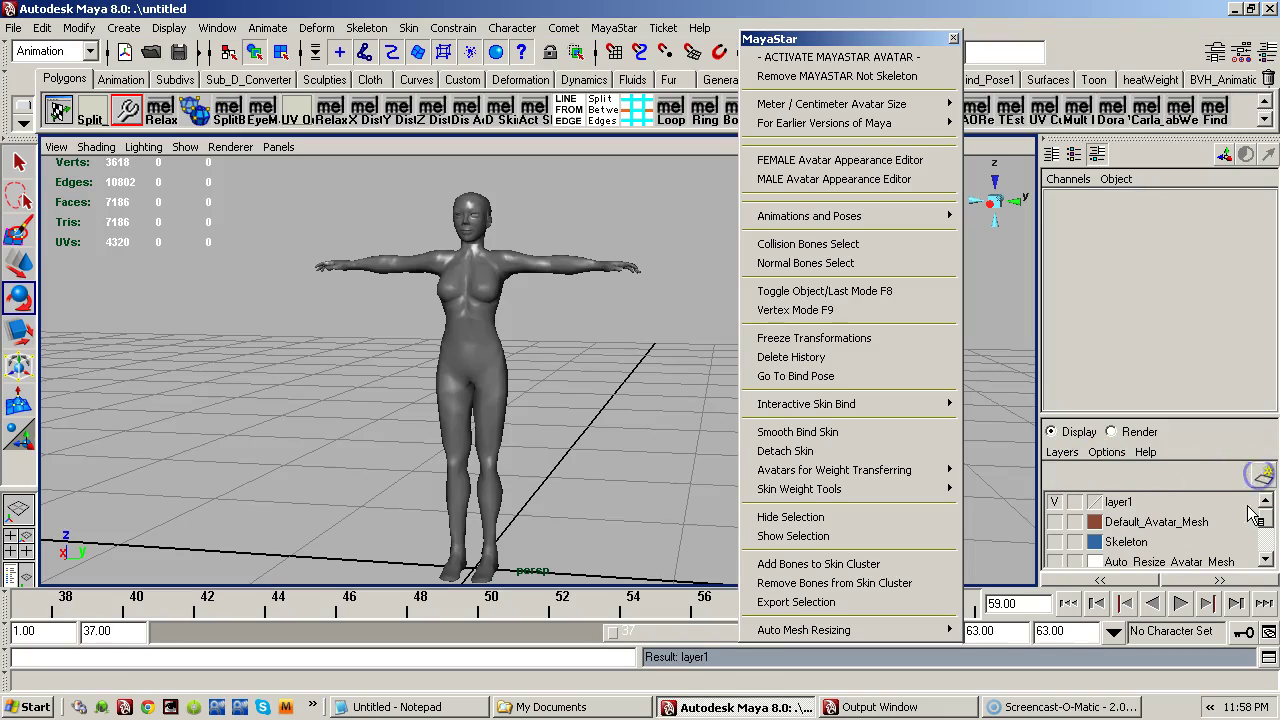
{"action": "double_click", "coordinate": [1150, 504]}
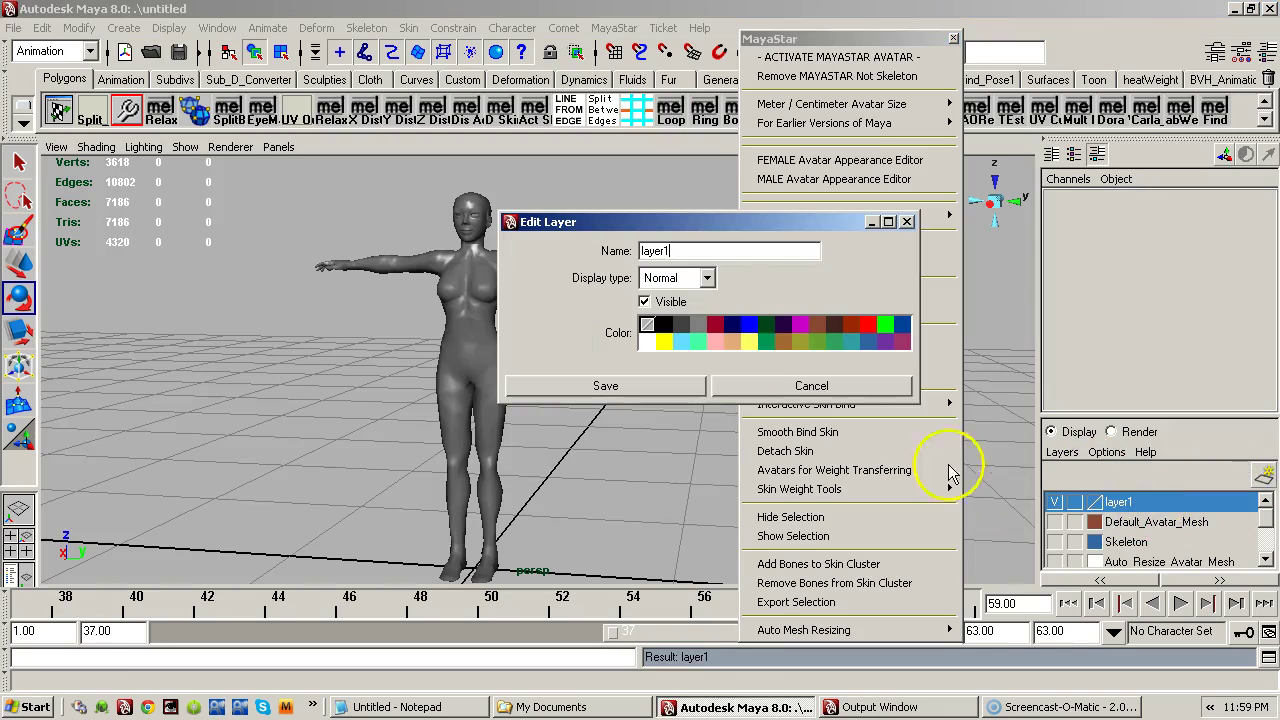
{"action": "double_click", "coordinate": [683, 251]}
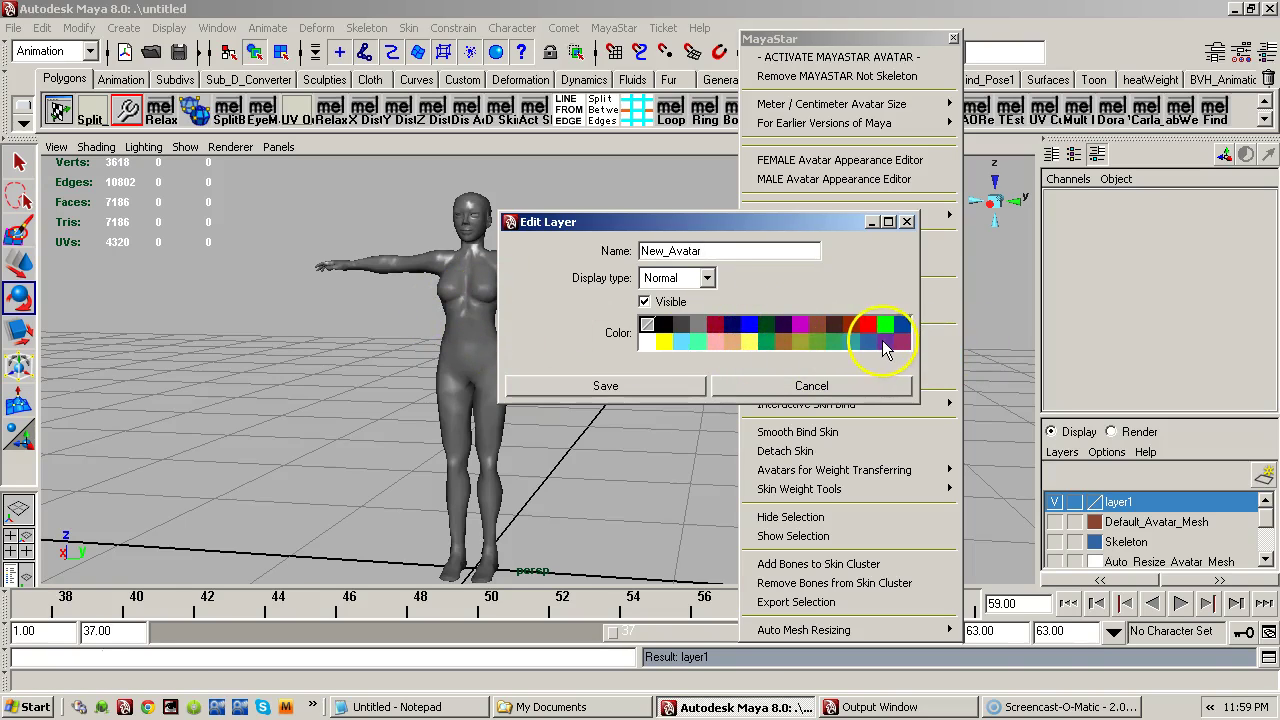
{"action": "left_click", "coordinate": [648, 385]}
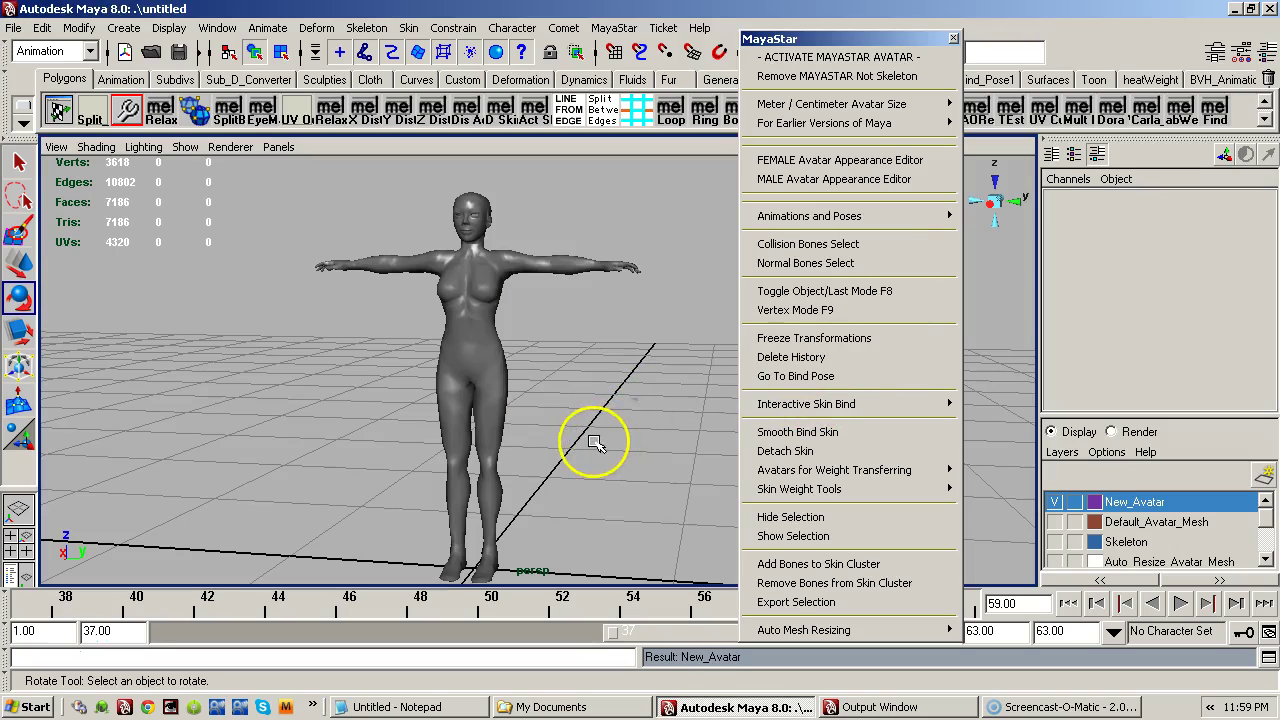
- Add the female avatar mesh to the New_Avatar display layer
{"action": "left_click", "coordinate": [500, 319]}
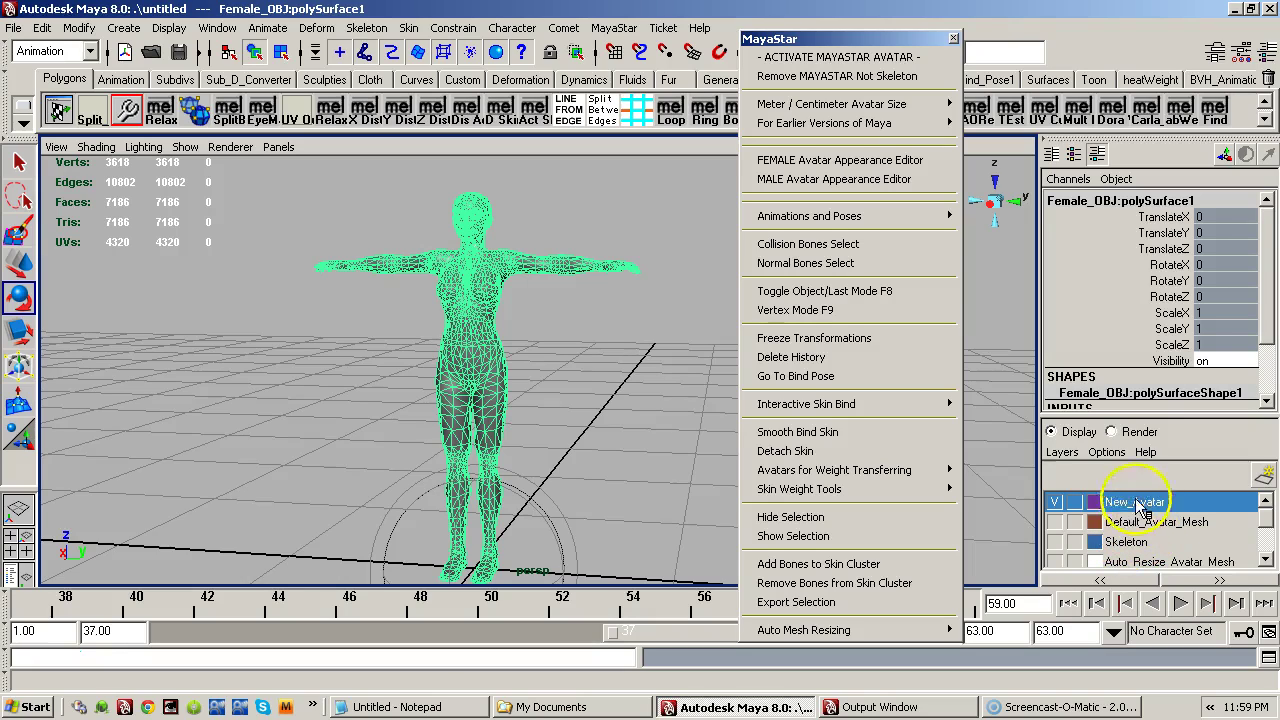
{"action": "left_click", "coordinate": [1056, 502]}
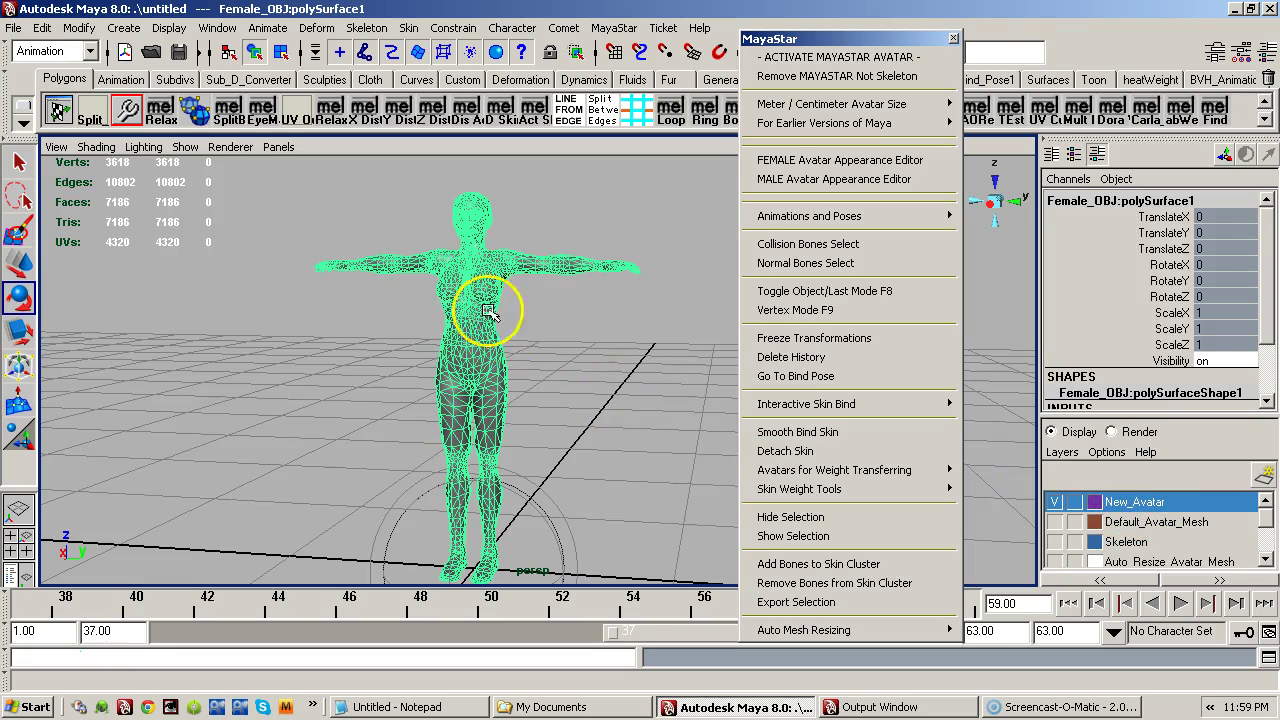
{"action": "right_click", "coordinate": [1124, 508]}
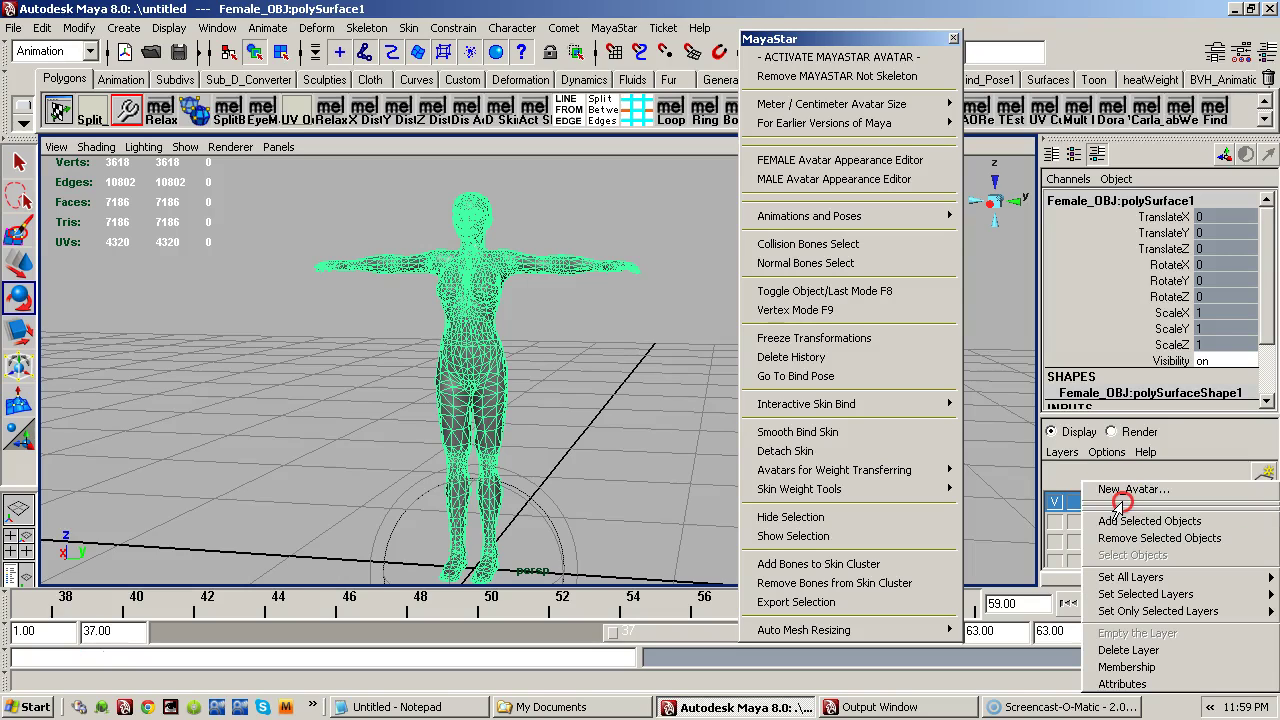
{"action": "right_click_drag", "start_coordinate": [1120, 500], "coordinate": [1129, 522]}
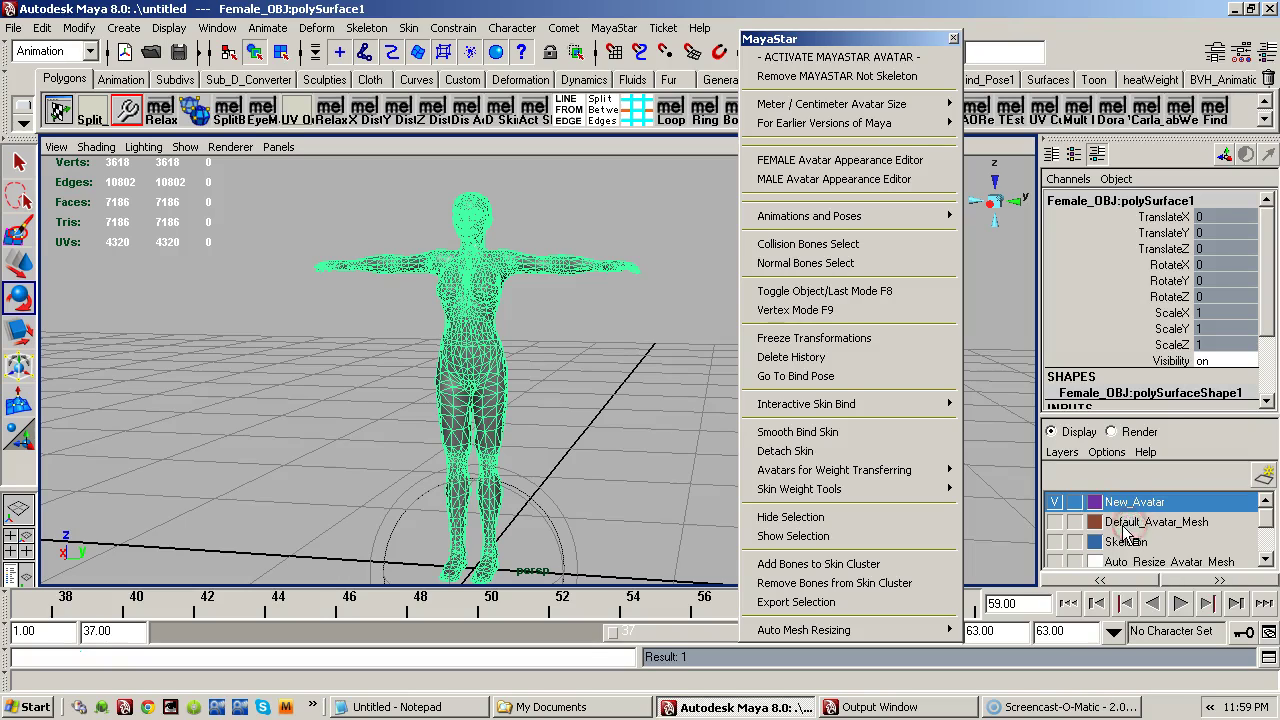
- Toggle the New_Avatar layer's visibility off and on to check that it controls the avatar mesh
{"action": "left_click", "coordinate": [1054, 502]}
{"action": "left_click", "coordinate": [1055, 503]}
{"action": "left_click", "coordinate": [1055, 503]}
{"action": "left_click", "coordinate": [1054, 502]}
{"action": "left_click_drag", "start_coordinate": [1068, 508], "coordinate": [1097, 528]}
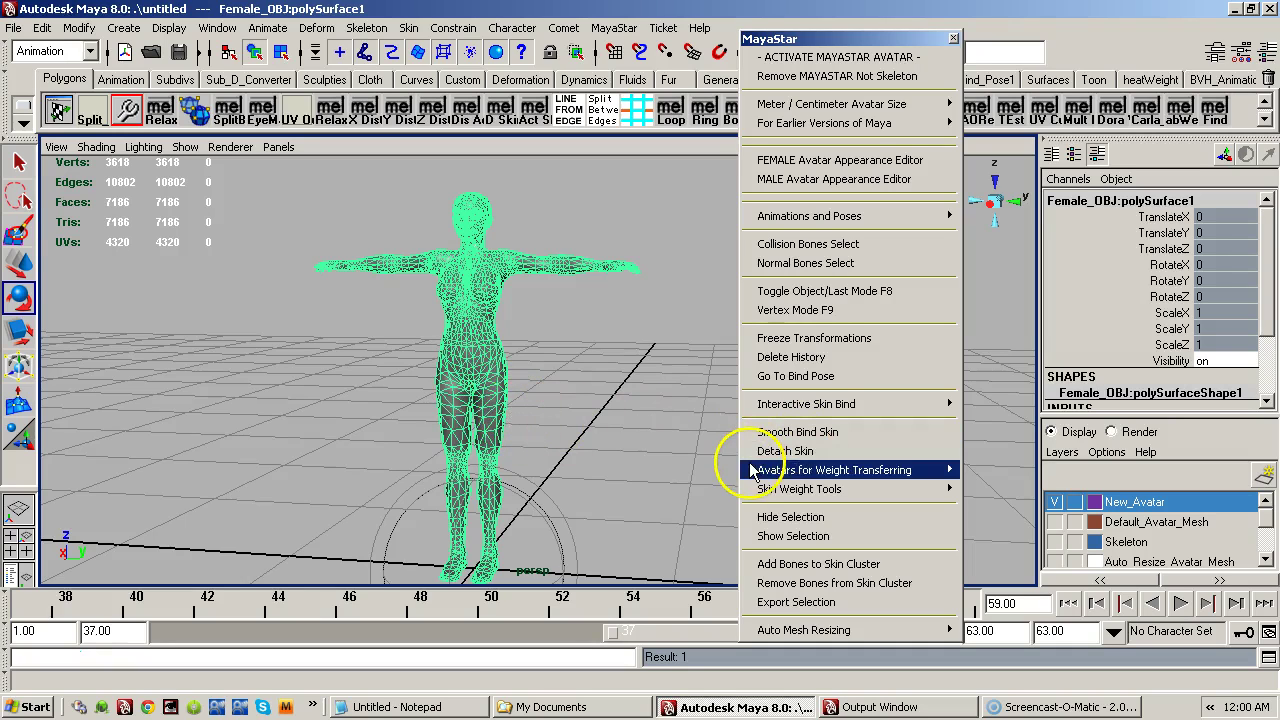
{"action": "left_click_drag", "start_coordinate": [514, 371], "coordinate": [541, 409], "text": "alt"}
{"action": "right_click_drag", "start_coordinate": [541, 409], "coordinate": [420, 412], "text": "alt"}
{"action": "middle_click_drag", "start_coordinate": [420, 412], "coordinate": [304, 418], "text": "alt"}
{"action": "left_click_drag", "start_coordinate": [304, 418], "coordinate": [494, 370], "text": "alt"}
{"action": "right_click_drag", "start_coordinate": [494, 370], "coordinate": [544, 356], "text": "alt"}
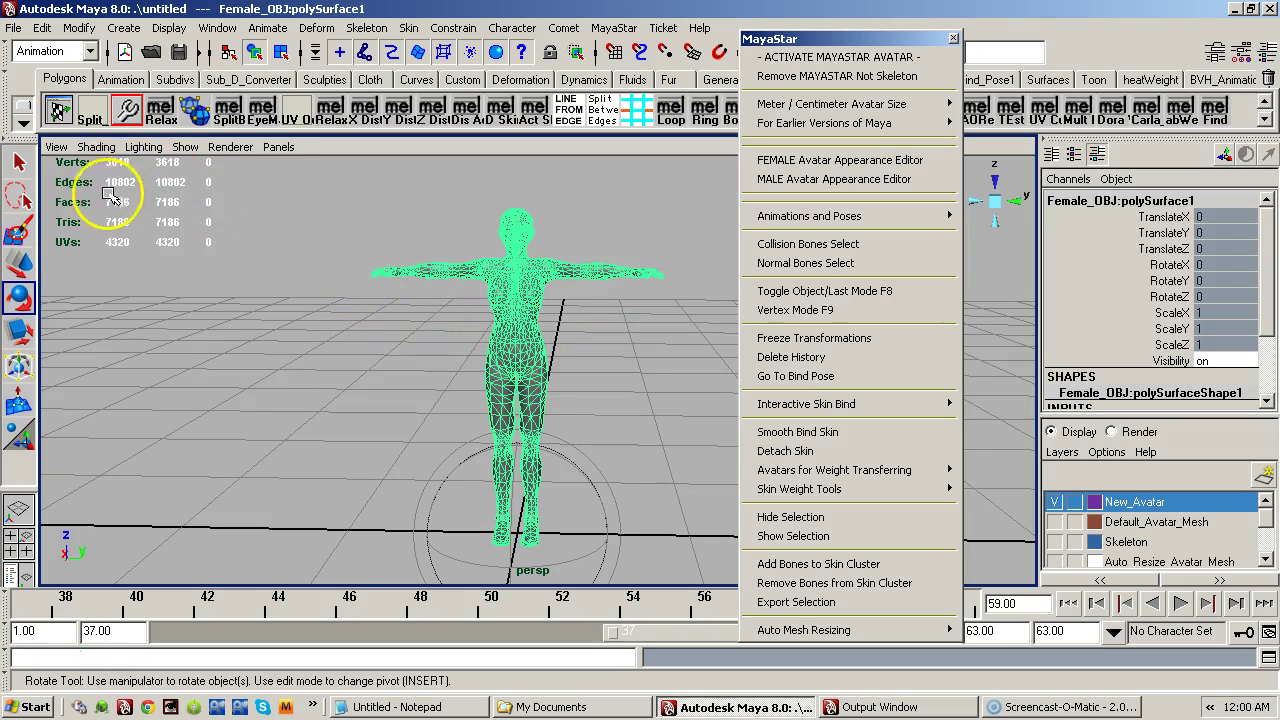
{"action": "left_click", "coordinate": [14, 29]}
{"action": "left_click", "coordinate": [57, 112]}
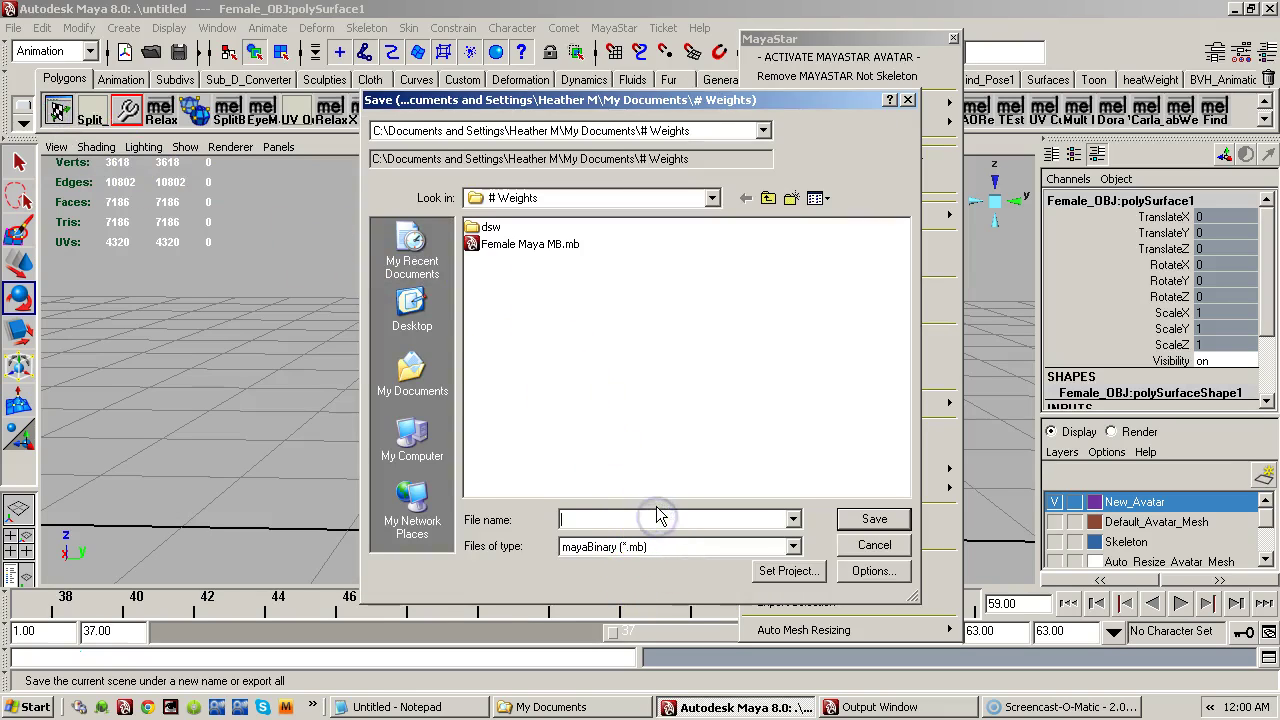
{"action": "type", "text": "New Avatar"}
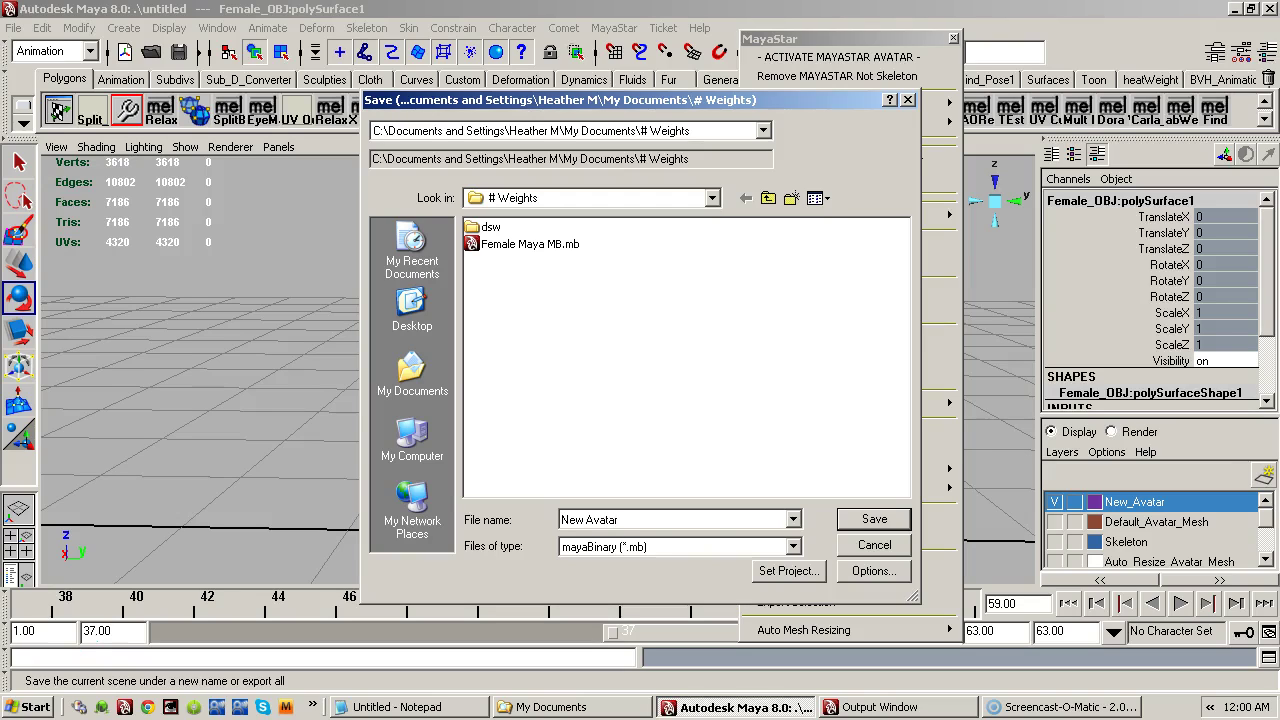
{"action": "left_click", "coordinate": [870, 546]}
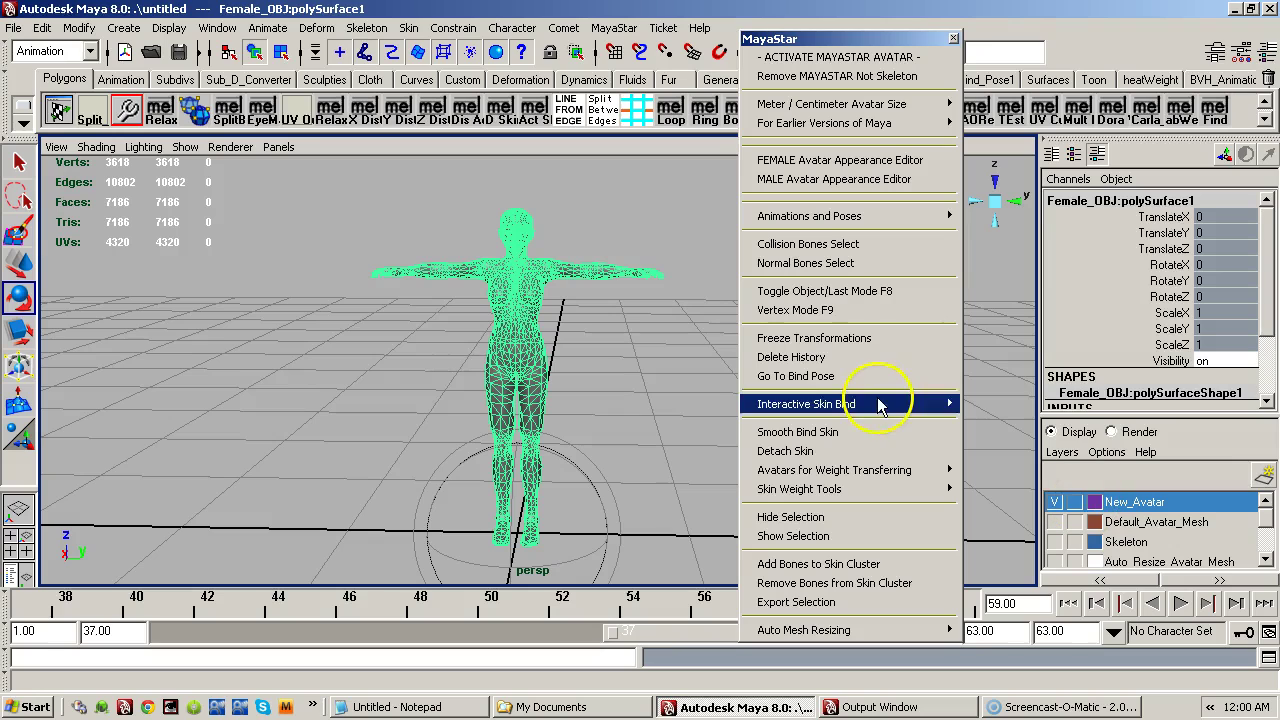
- Browse the save-as location to the maya\8.0\scripts folder, pick MayaStar.mb as the file to overwrite, and cancel without saving
{"action": "left_click", "coordinate": [38, 27]}
{"action": "mouse_move", "coordinate": [14, 28]}
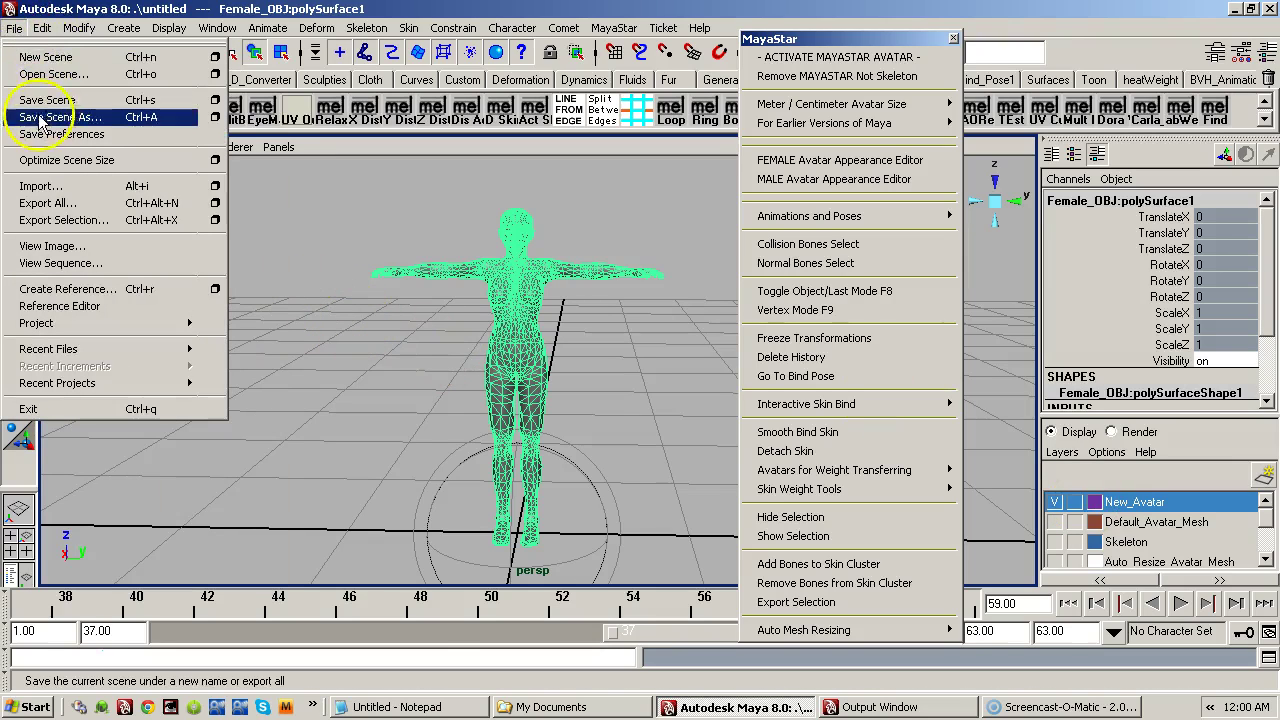
{"action": "left_click", "coordinate": [100, 117]}
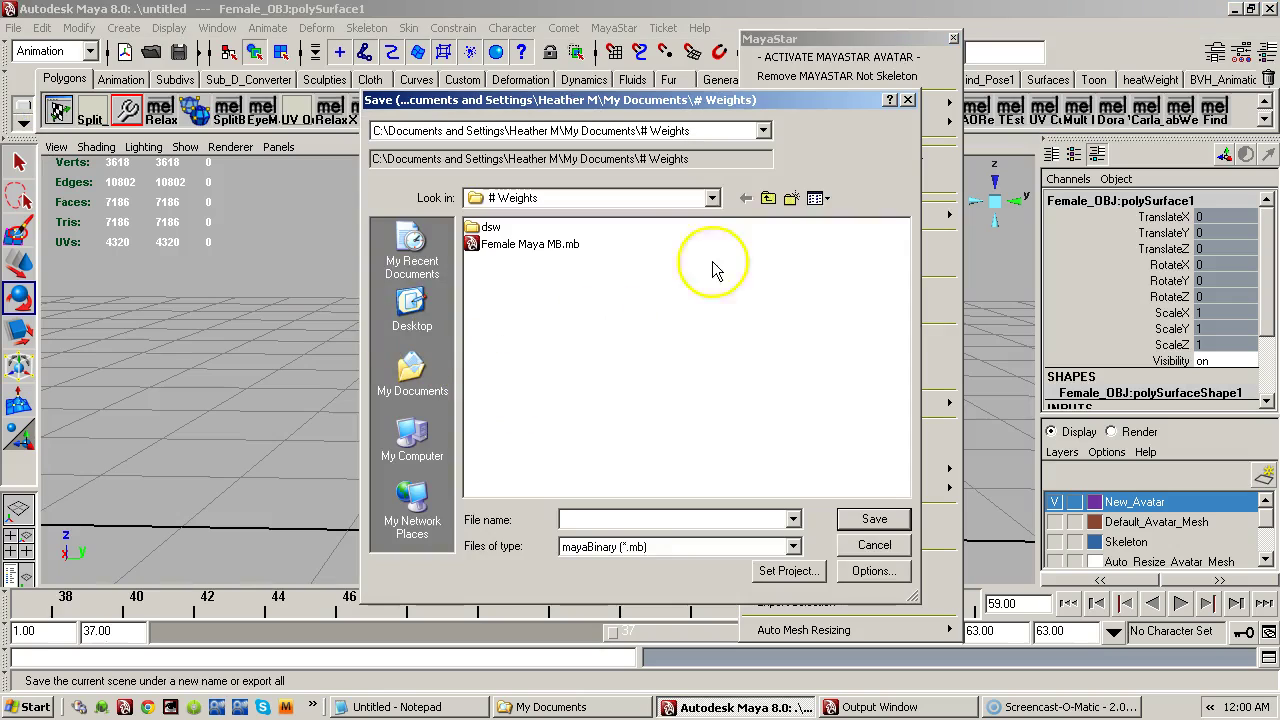
{"action": "left_click", "coordinate": [691, 198]}
{"action": "left_click_drag", "start_coordinate": [714, 247], "coordinate": [716, 242]}
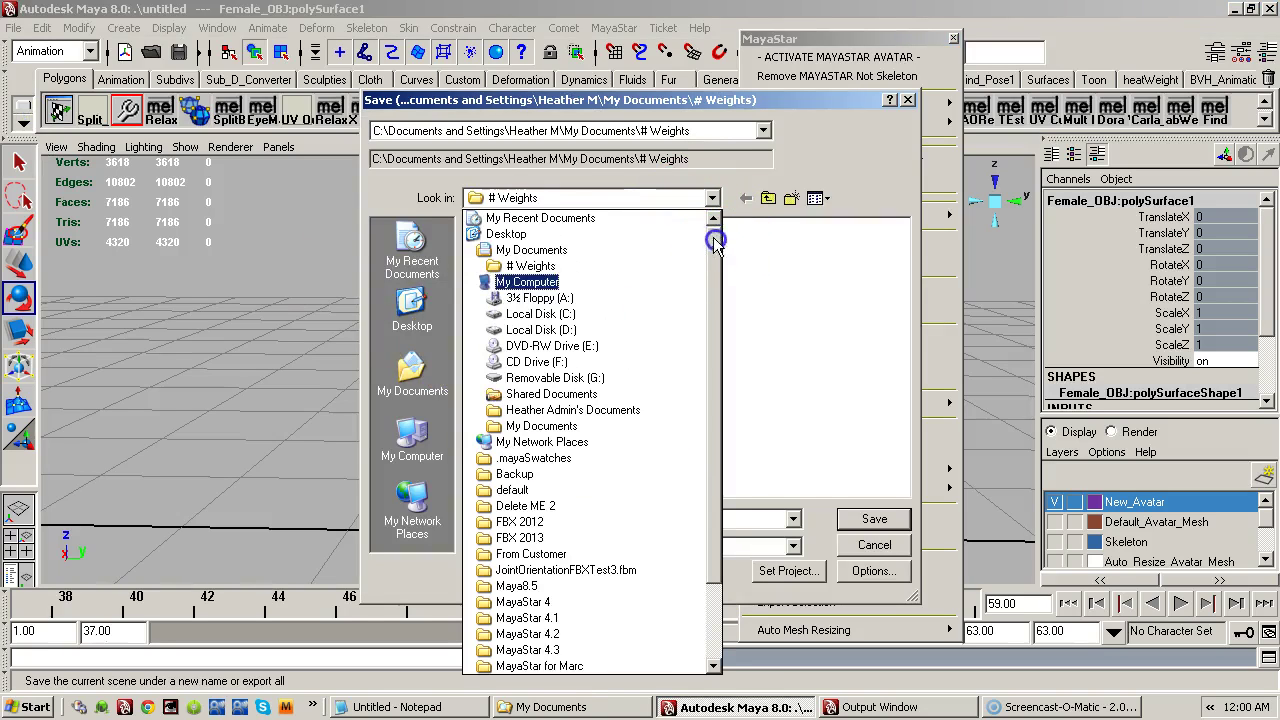
{"action": "left_click", "coordinate": [560, 250]}
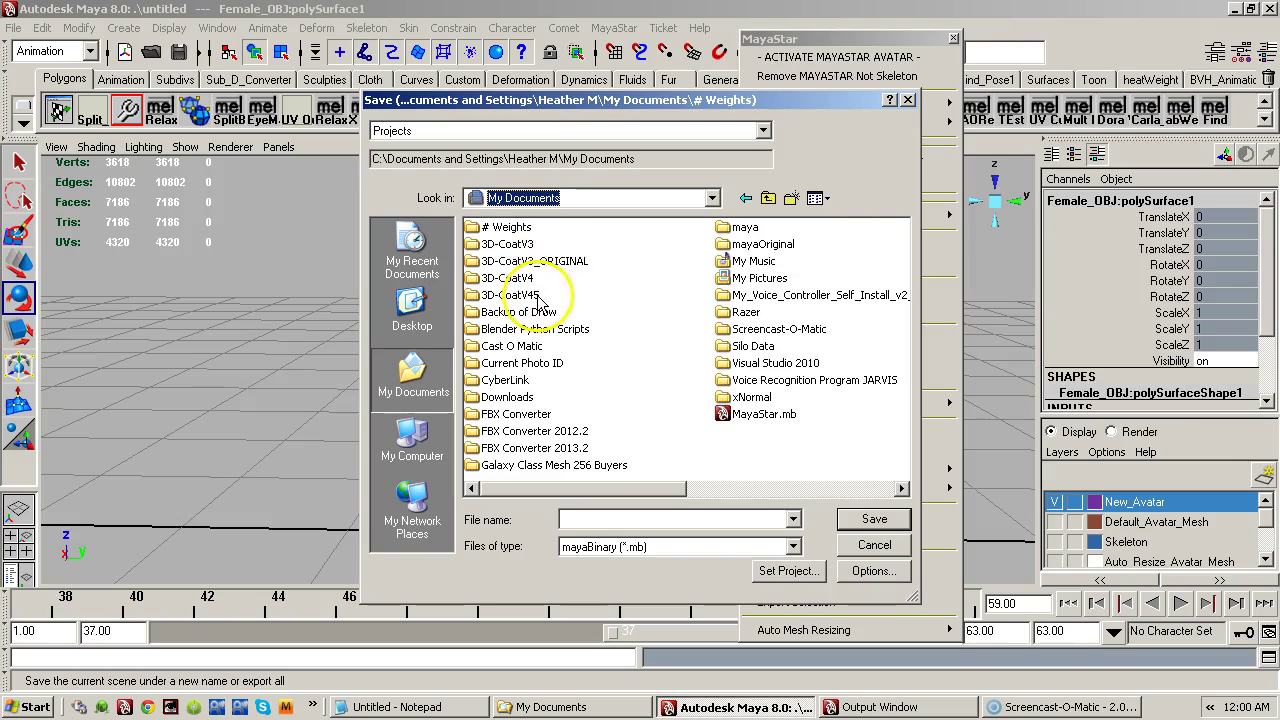
{"action": "double_click", "coordinate": [727, 233]}
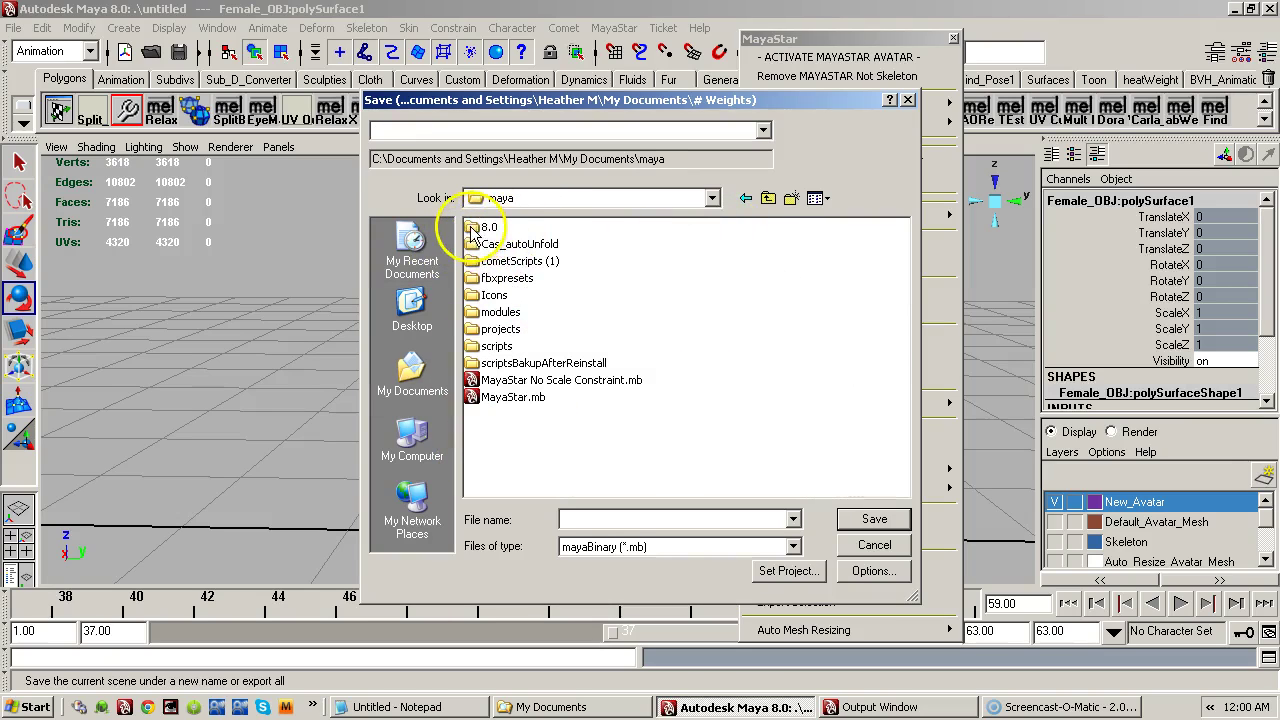
{"action": "left_click", "coordinate": [468, 228]}
{"action": "double_click", "coordinate": [470, 228]}
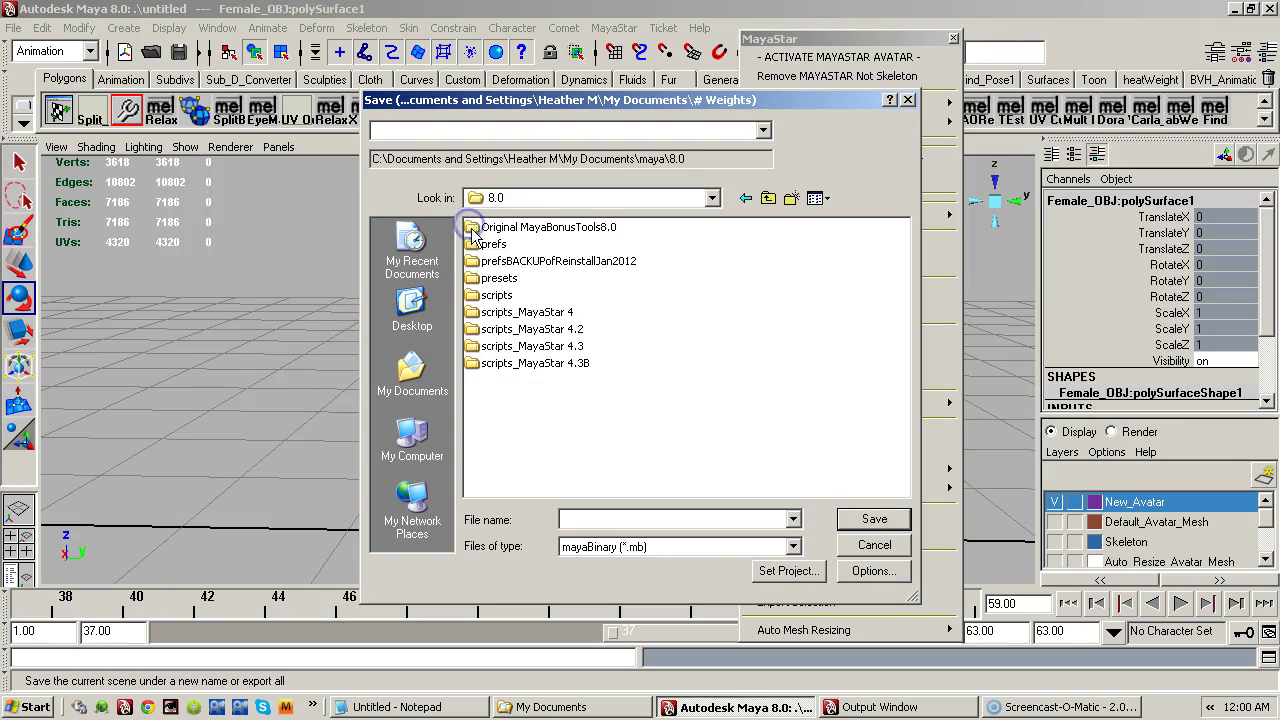
{"action": "left_click", "coordinate": [495, 296]}
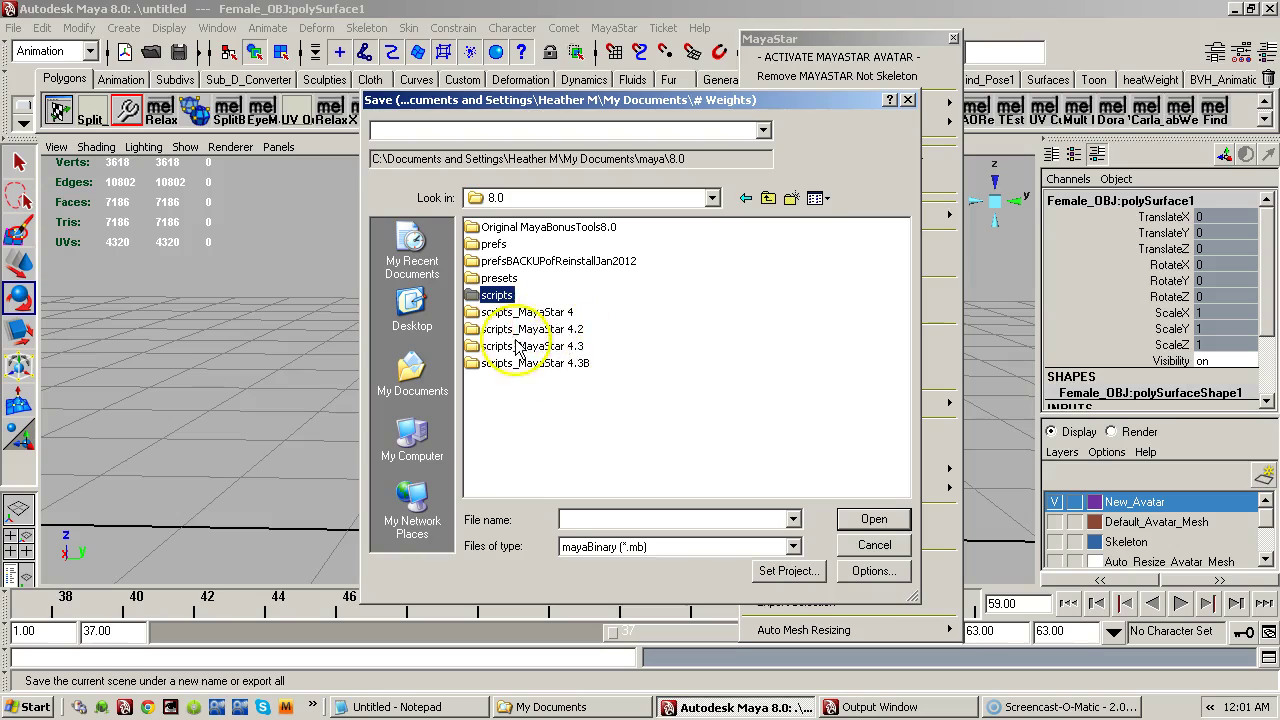
{"action": "double_click", "coordinate": [474, 296]}
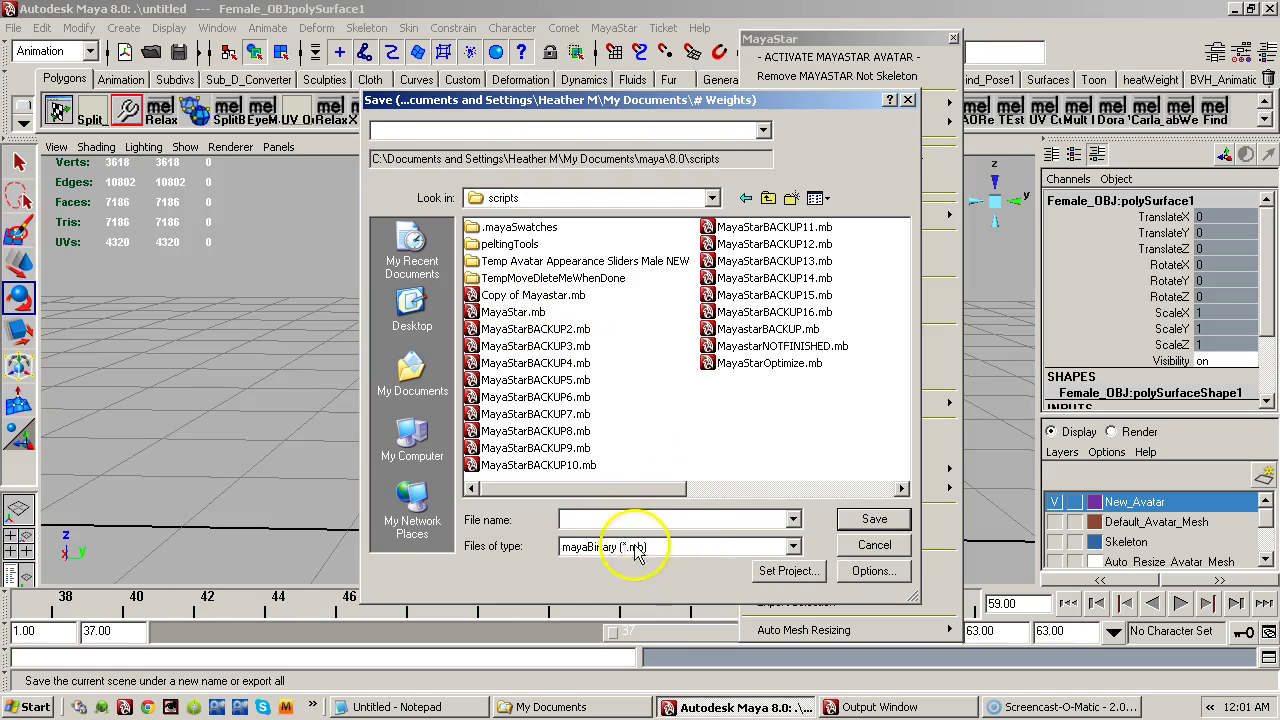
{"action": "left_click", "coordinate": [536, 317]}
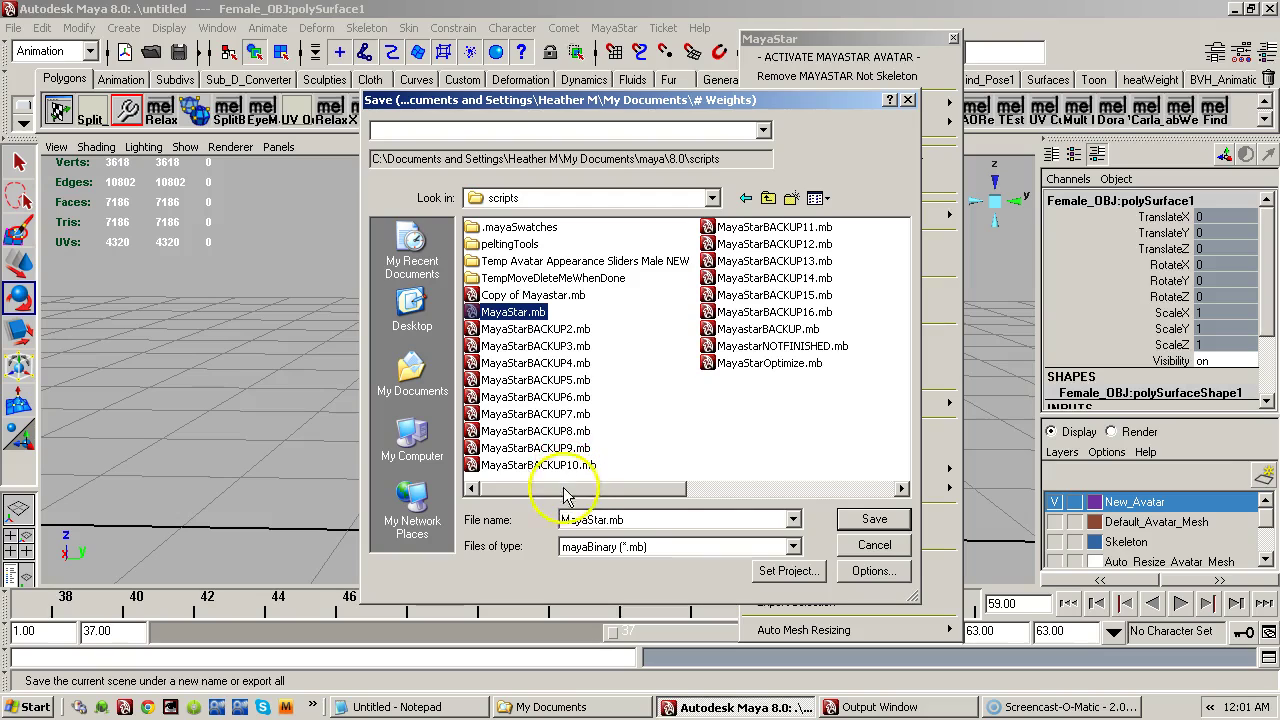
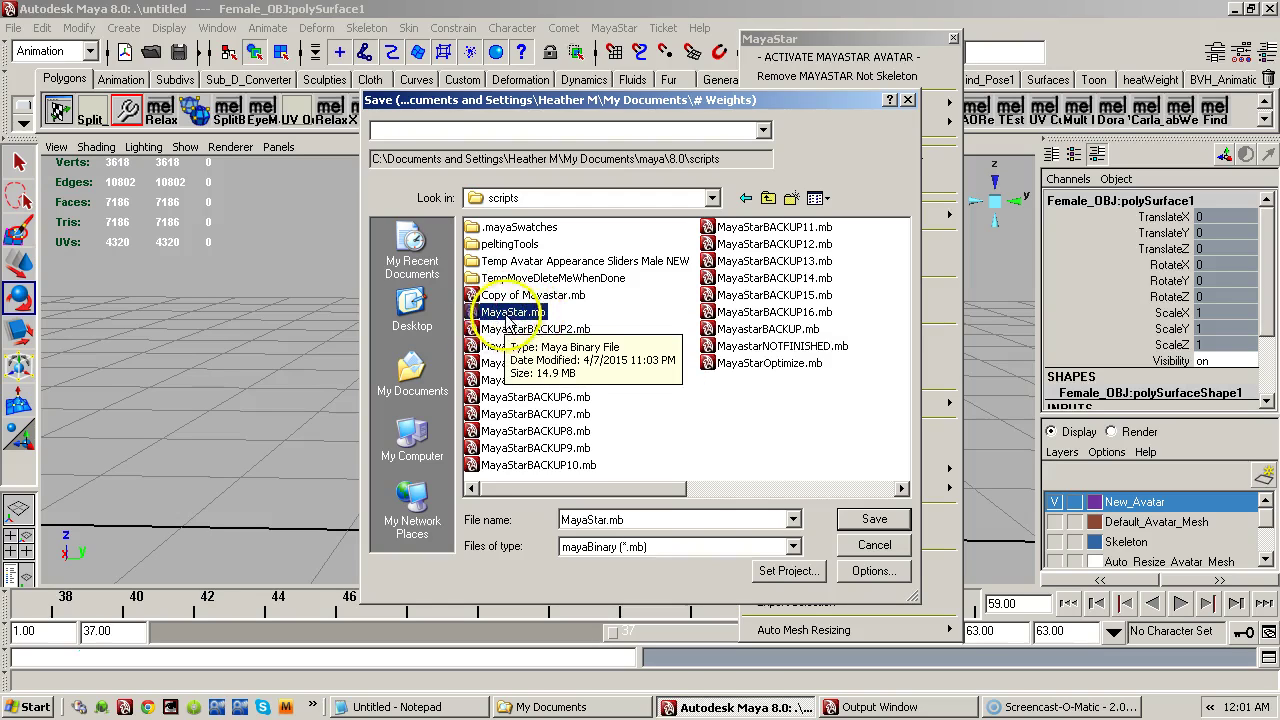
{"action": "left_click", "coordinate": [864, 557]}
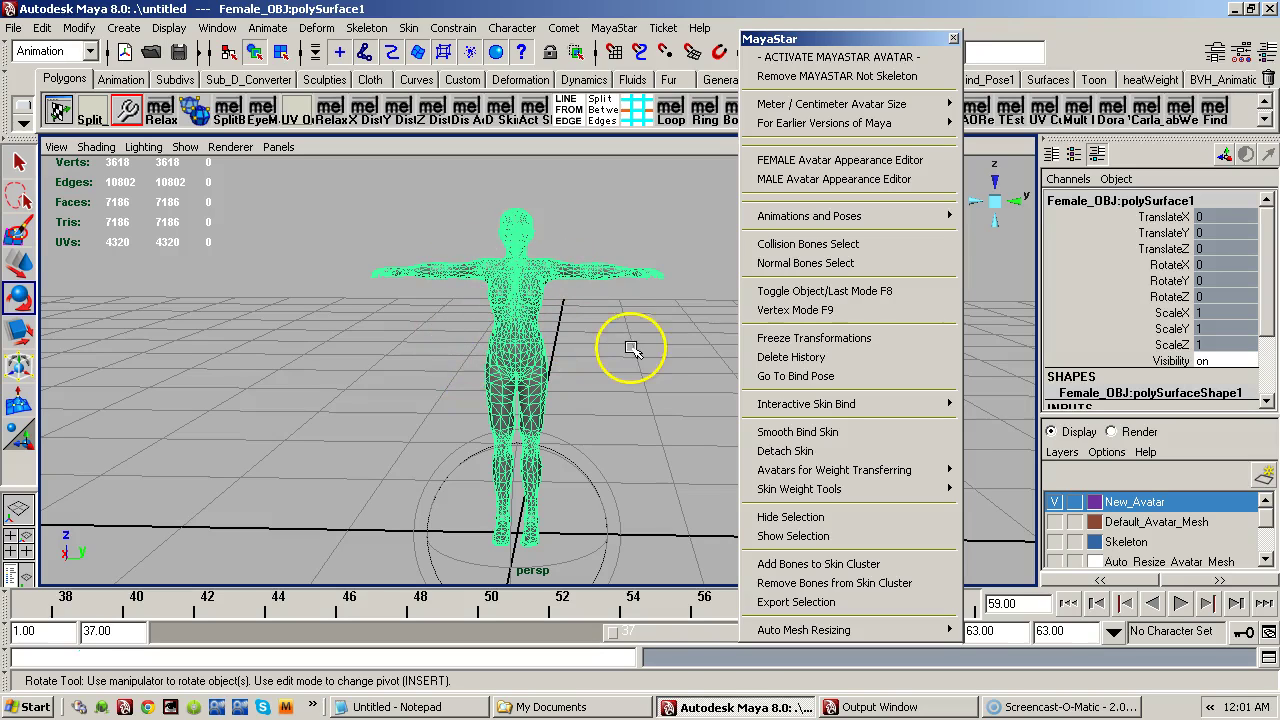
- Swap visibility from New_Avatar to Default_Avatar_Mesh, select the default upper body for comparison, and switch back to showing only New_Avatar
{"action": "left_click", "coordinate": [1054, 501]}
{"action": "left_click", "coordinate": [1054, 521]}
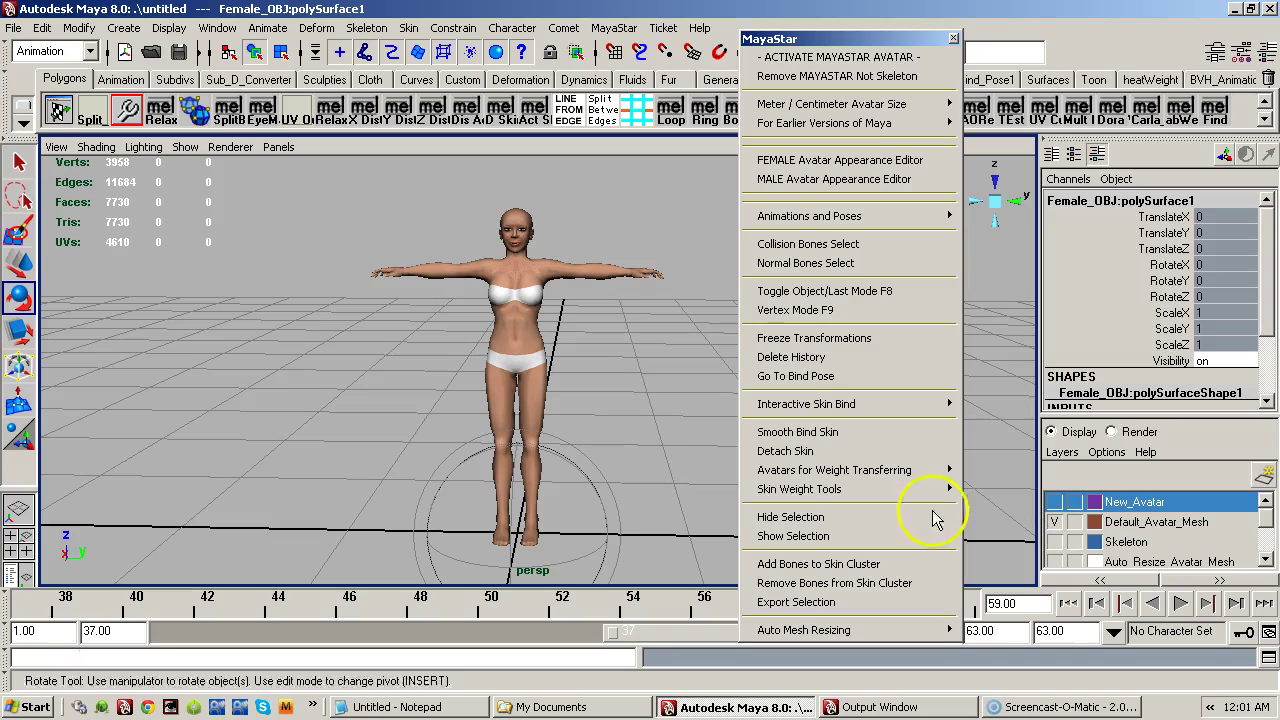
{"action": "left_click", "coordinate": [538, 328]}
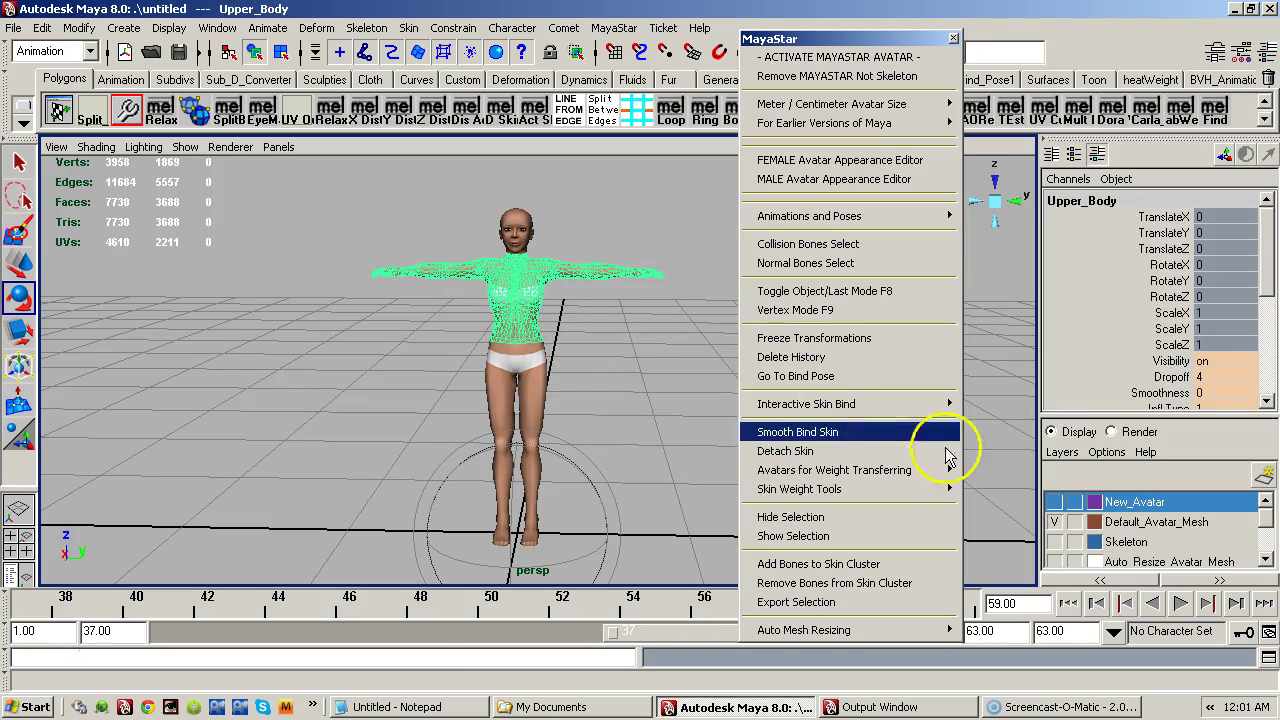
{"action": "left_click", "coordinate": [1054, 501]}
{"action": "left_click", "coordinate": [1054, 501]}
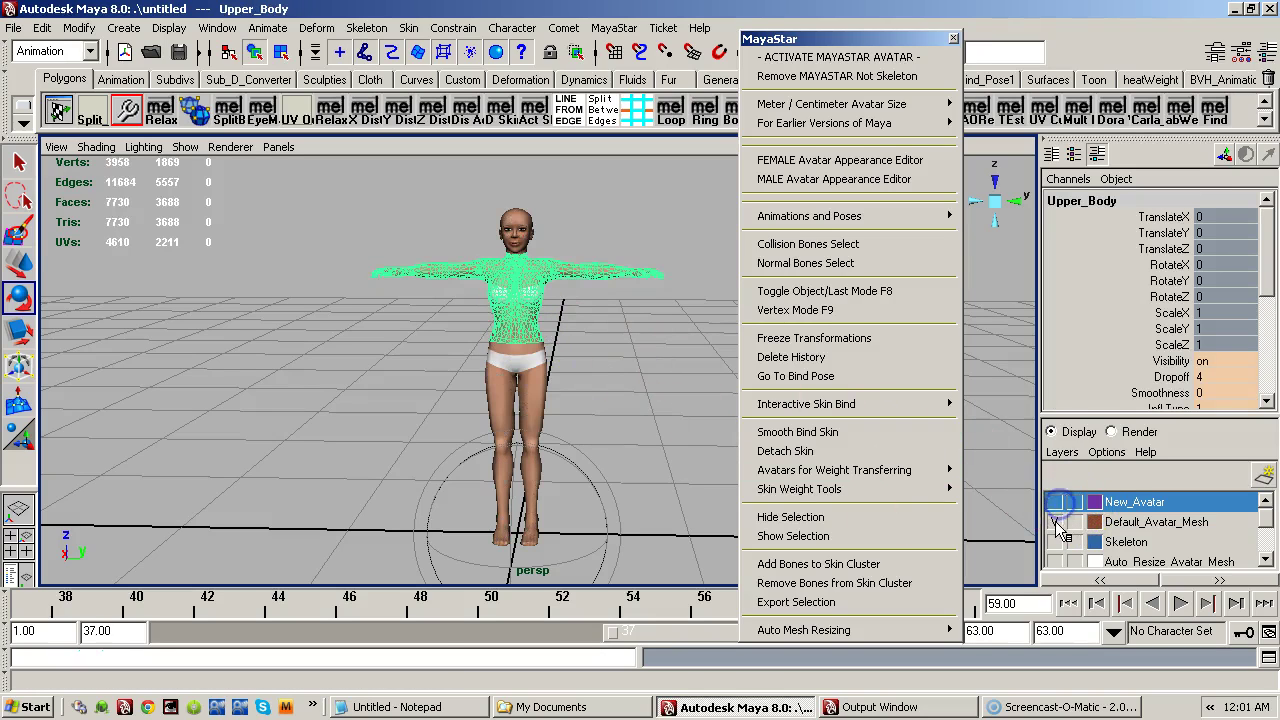
{"action": "left_click", "coordinate": [1054, 521]}
{"action": "left_click", "coordinate": [1054, 502]}
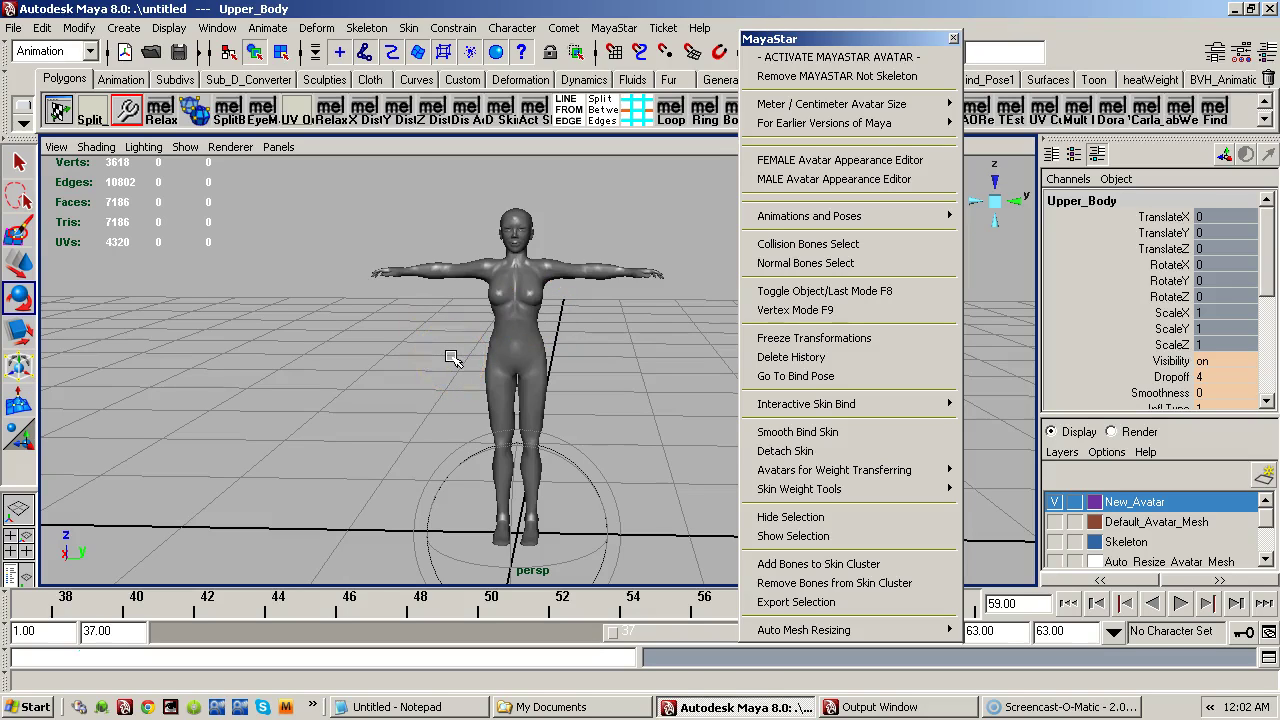
- Try out the smooth skin weight copy option in the Copy Skin Weights options, leave it enabled, and close without copying
{"action": "left_click", "coordinate": [409, 28]}
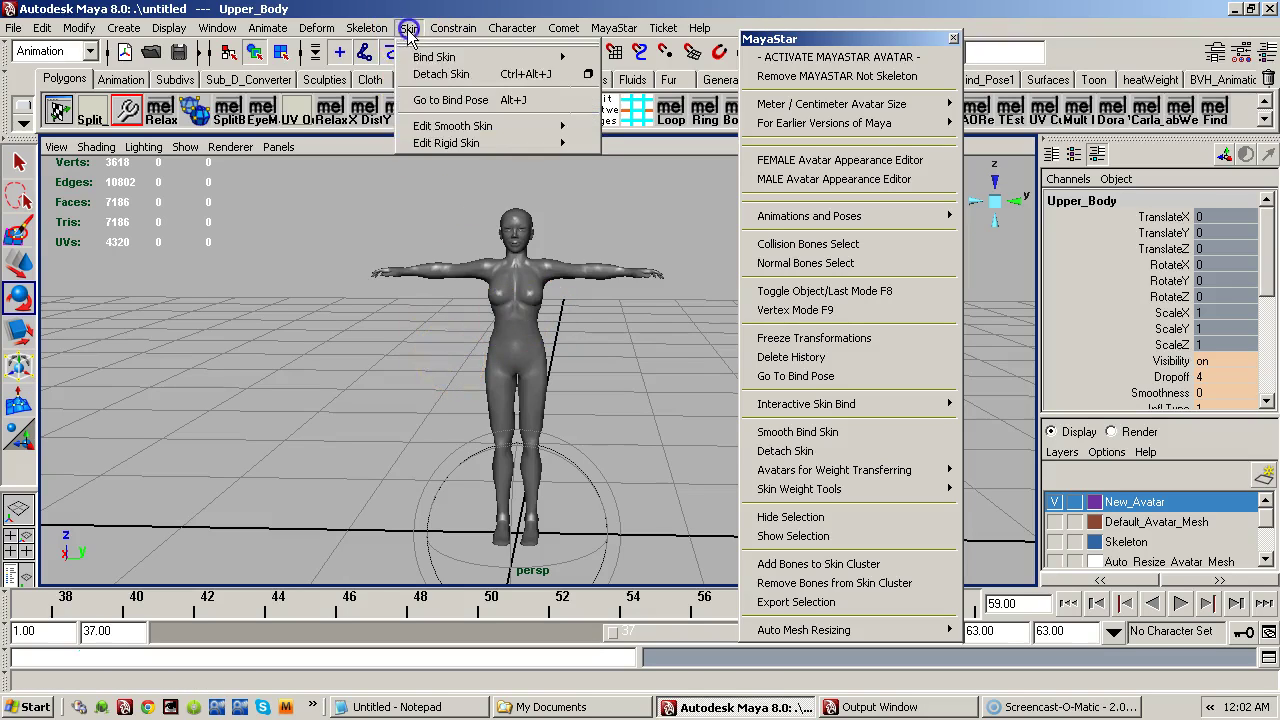
{"action": "mouse_move", "coordinate": [428, 125]}
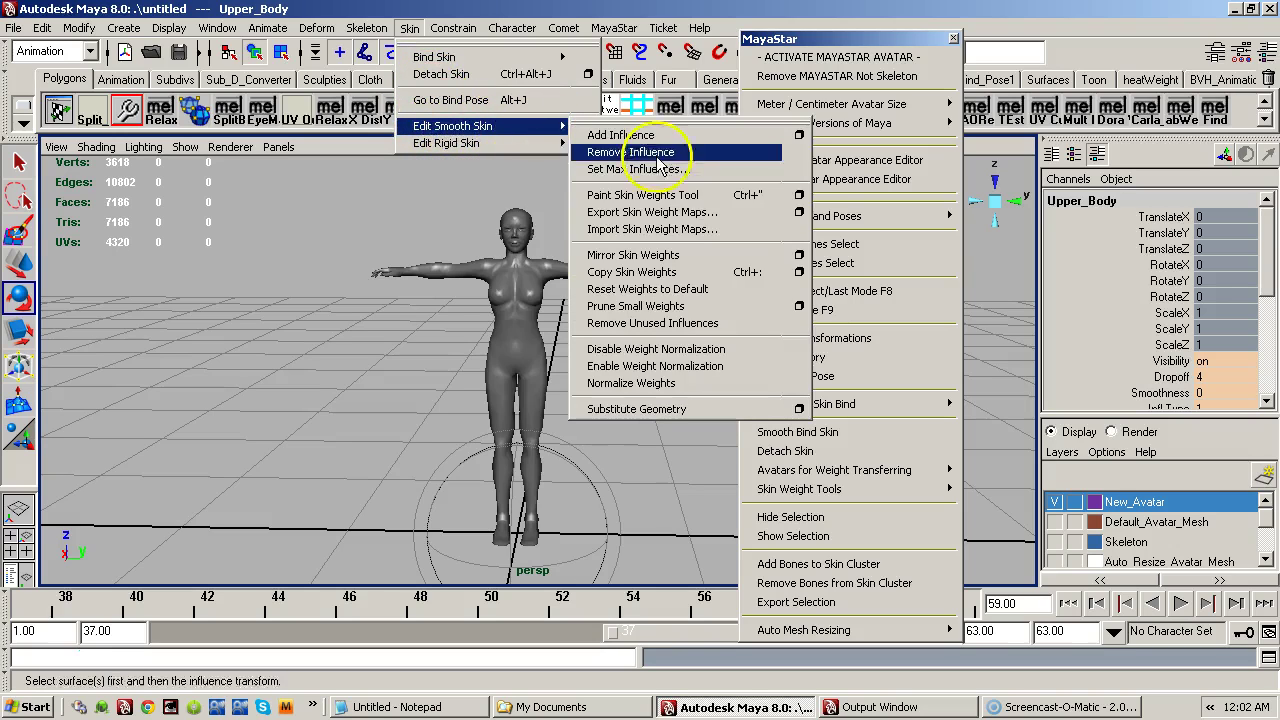
{"action": "left_click", "coordinate": [797, 272]}
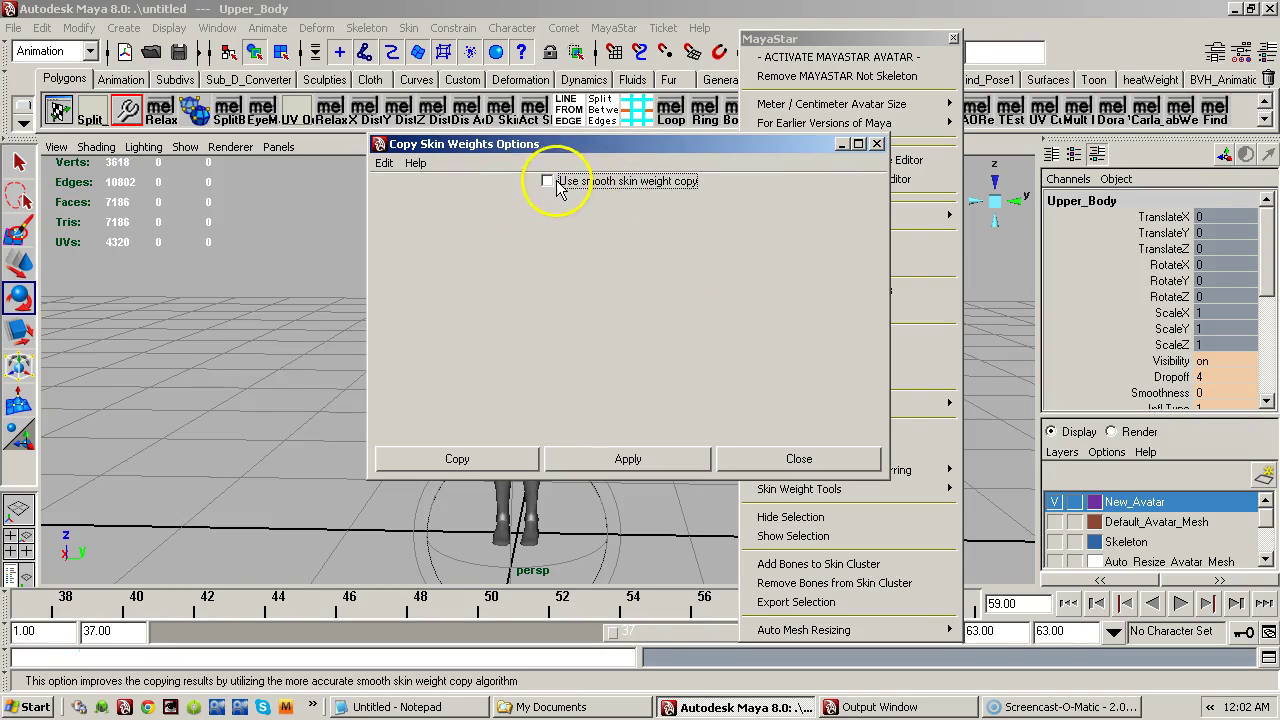
{"action": "left_click_drag", "start_coordinate": [484, 146], "coordinate": [264, 188]}
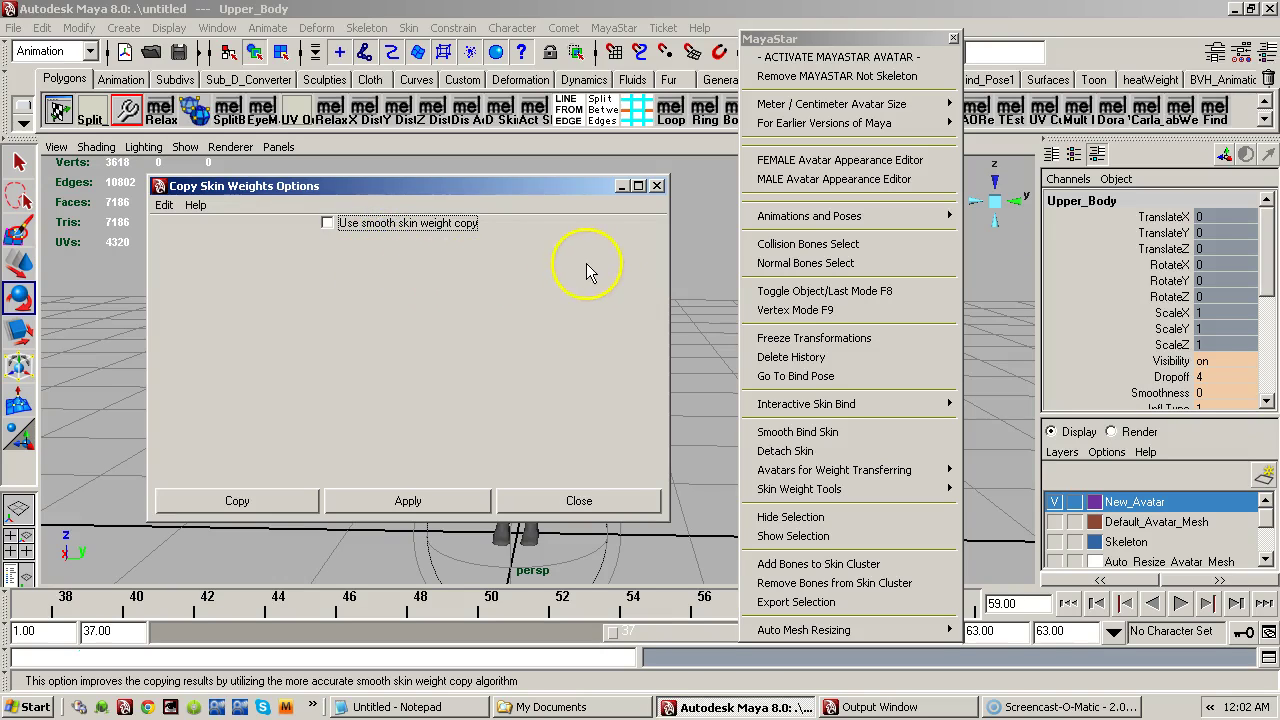
{"action": "left_click", "coordinate": [357, 222]}
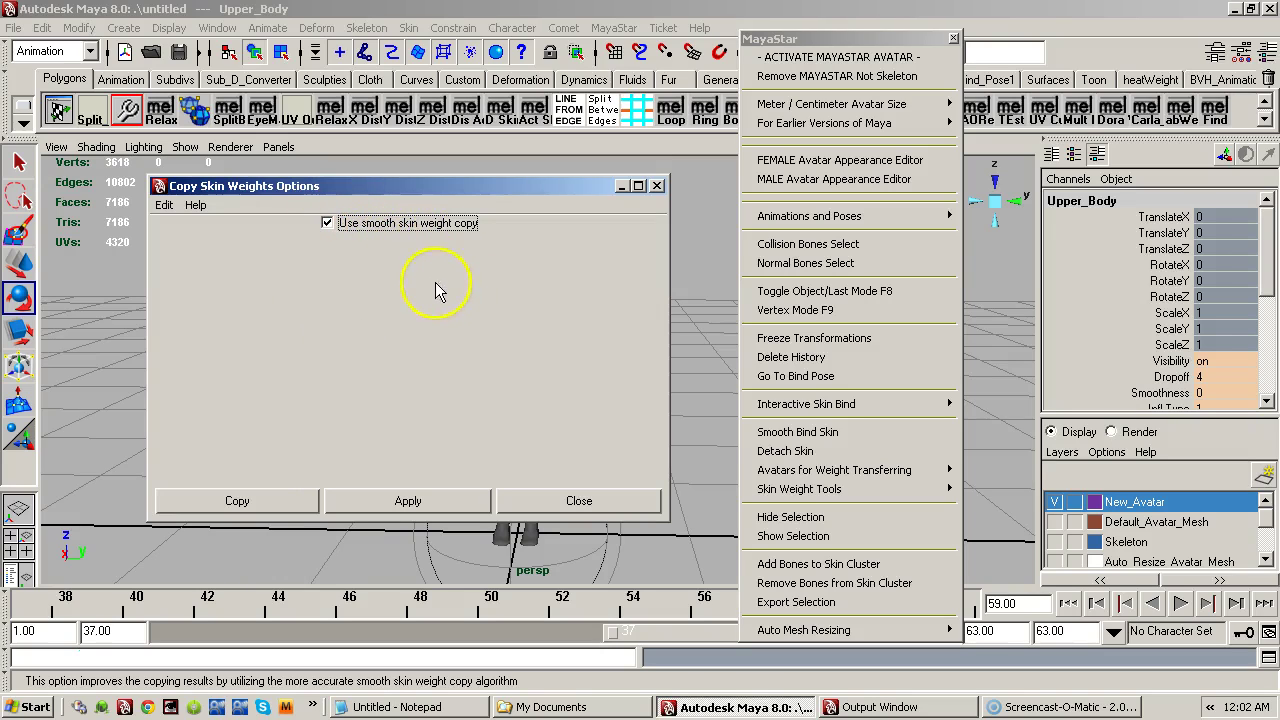
{"action": "left_click", "coordinate": [177, 232]}
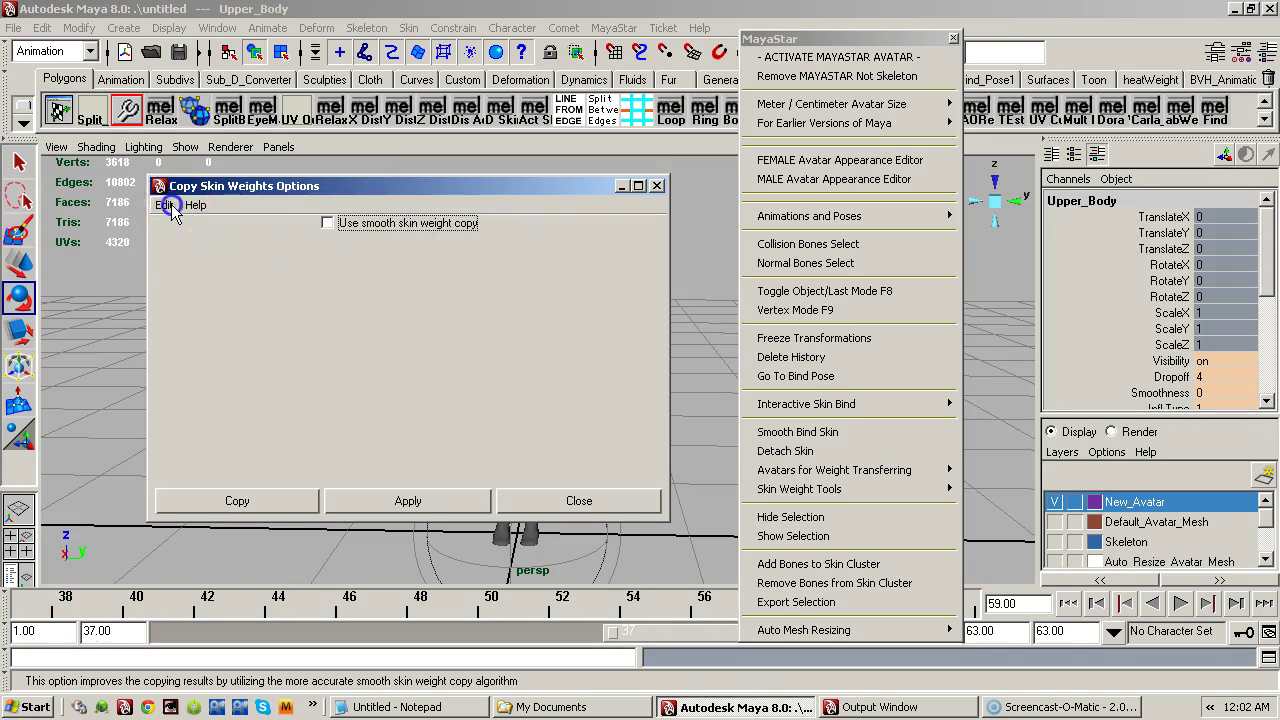
{"action": "left_click", "coordinate": [167, 205]}
{"action": "left_click", "coordinate": [194, 243]}
{"action": "left_click", "coordinate": [304, 287]}
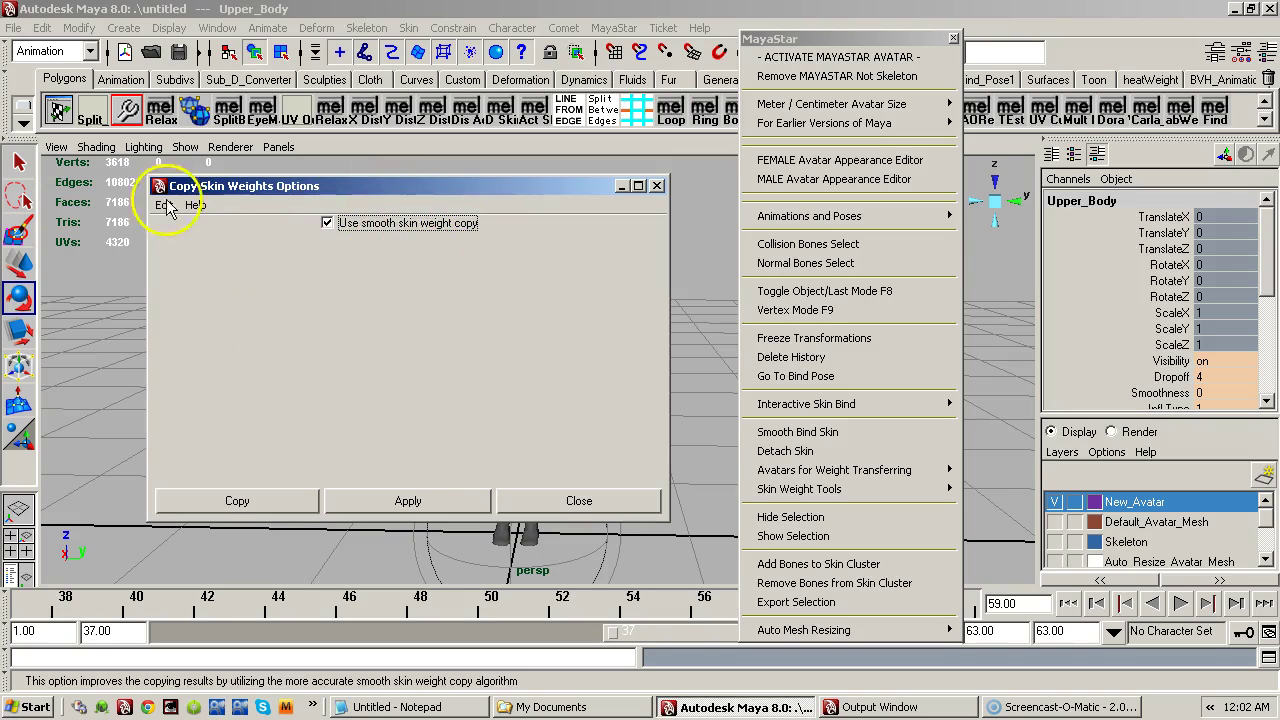
{"action": "left_click", "coordinate": [164, 205]}
{"action": "left_click", "coordinate": [195, 240]}
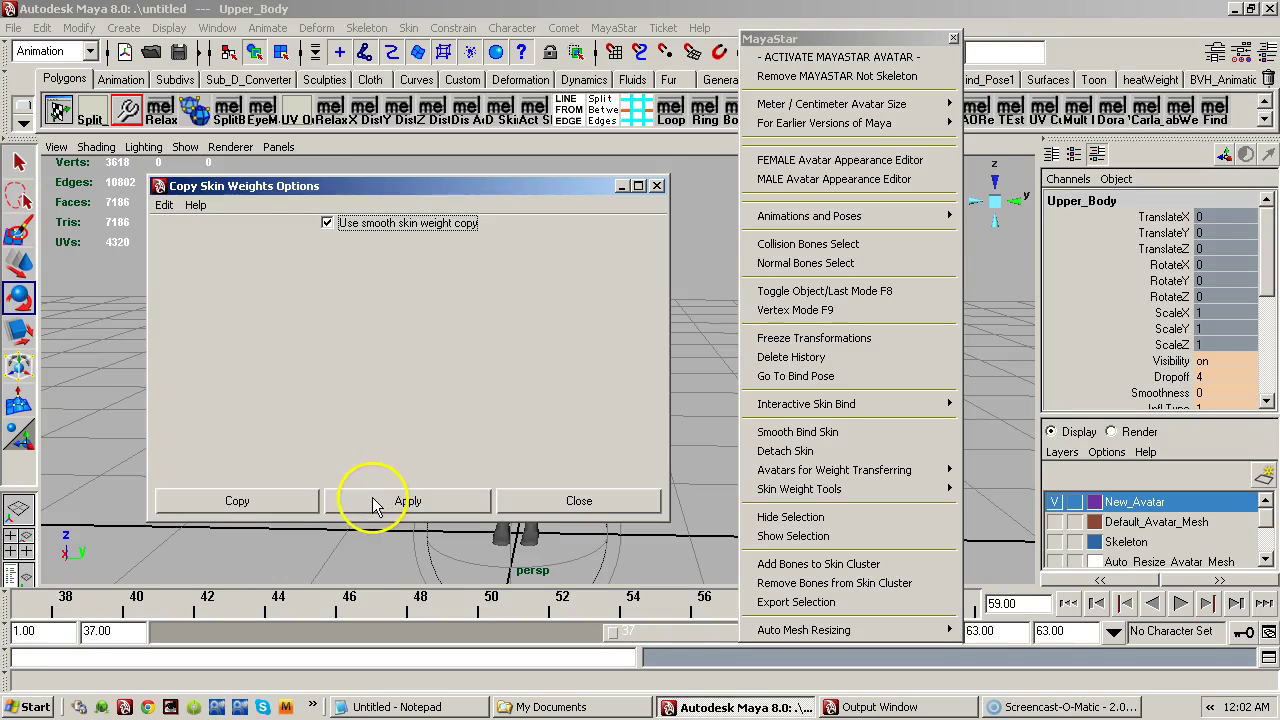
{"action": "left_click", "coordinate": [522, 503]}
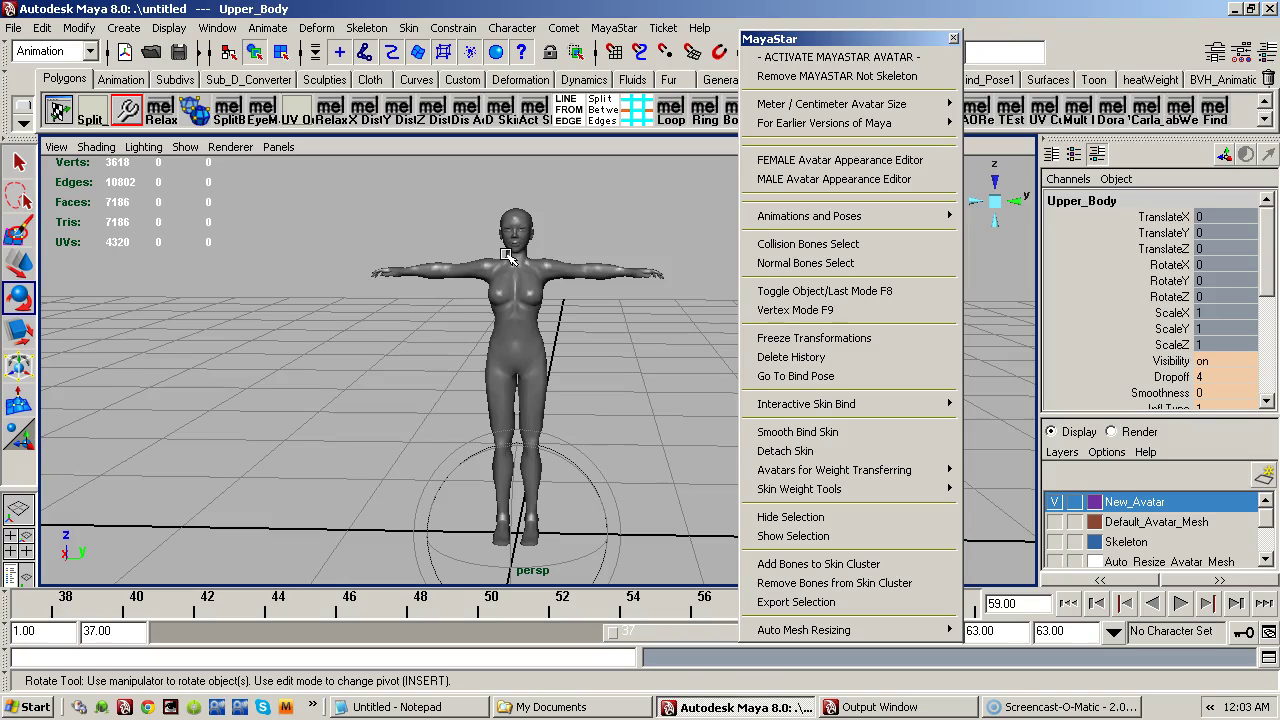
- Select the female avatar mesh, review the fitted and non-fitted avatars offered for weight transferring, and clear the selection
{"action": "left_click", "coordinate": [545, 272]}
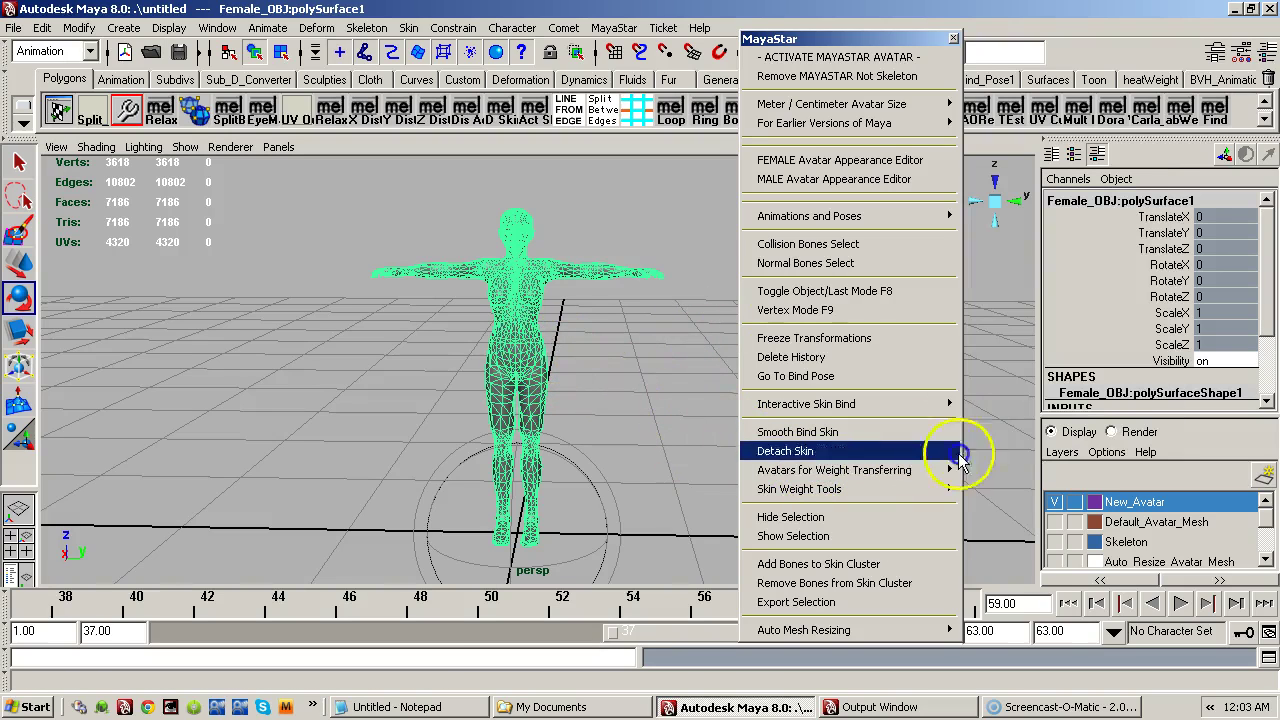
{"action": "mouse_move", "coordinate": [948, 470]}
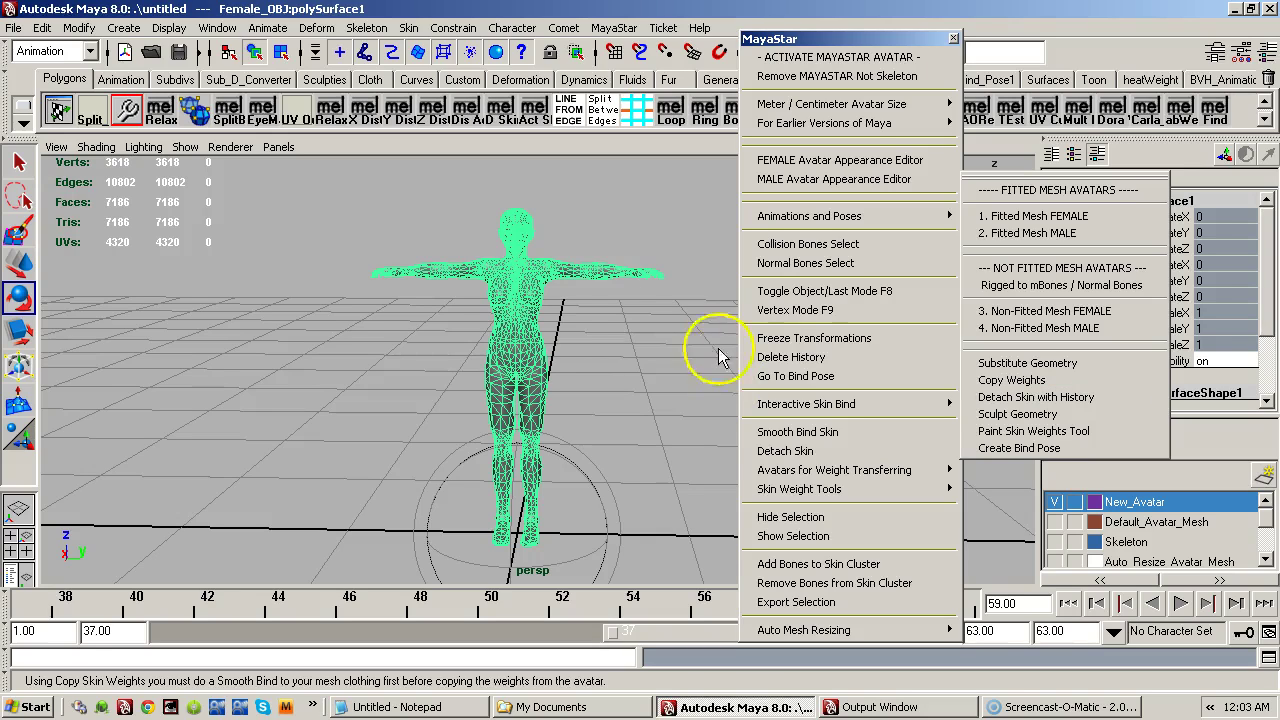
{"action": "left_click", "coordinate": [577, 331]}
{"action": "left_click", "coordinate": [556, 338]}
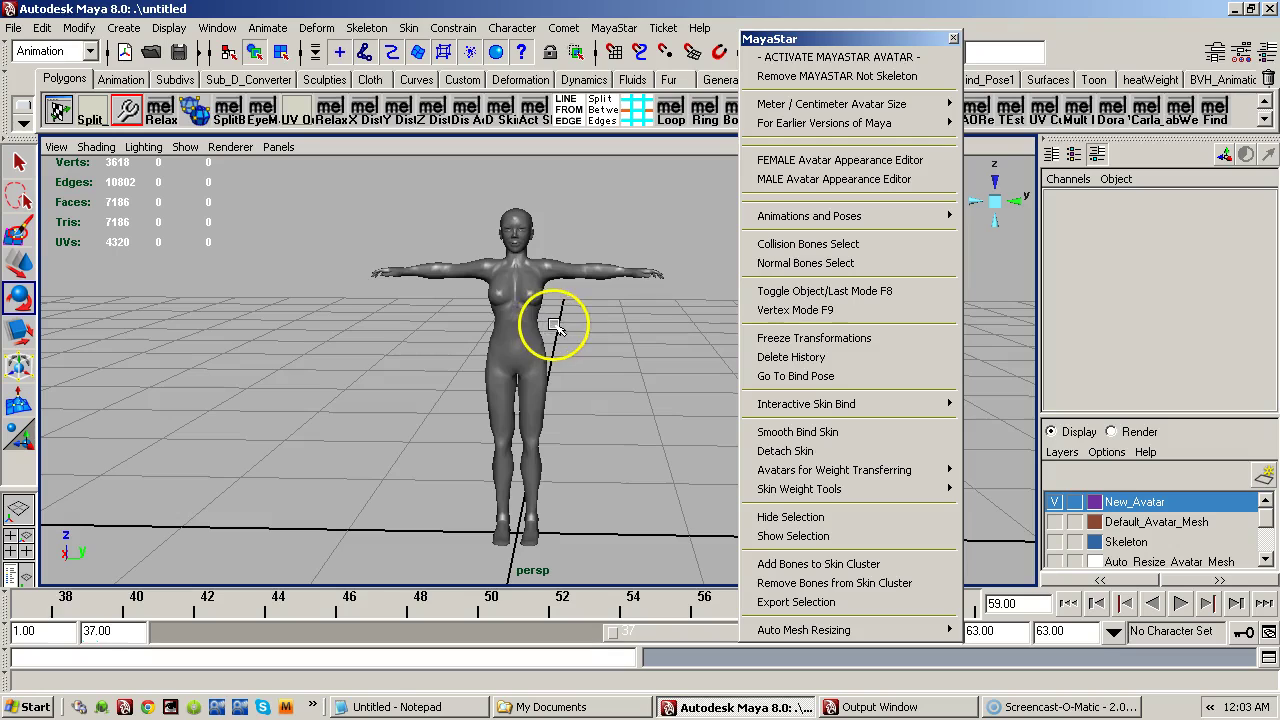
- Select the collision and normal bones, try to smooth bind using selected joints and closest distance, and close the bind options
{"action": "left_click", "coordinate": [805, 244]}
{"action": "left_click", "coordinate": [803, 262]}
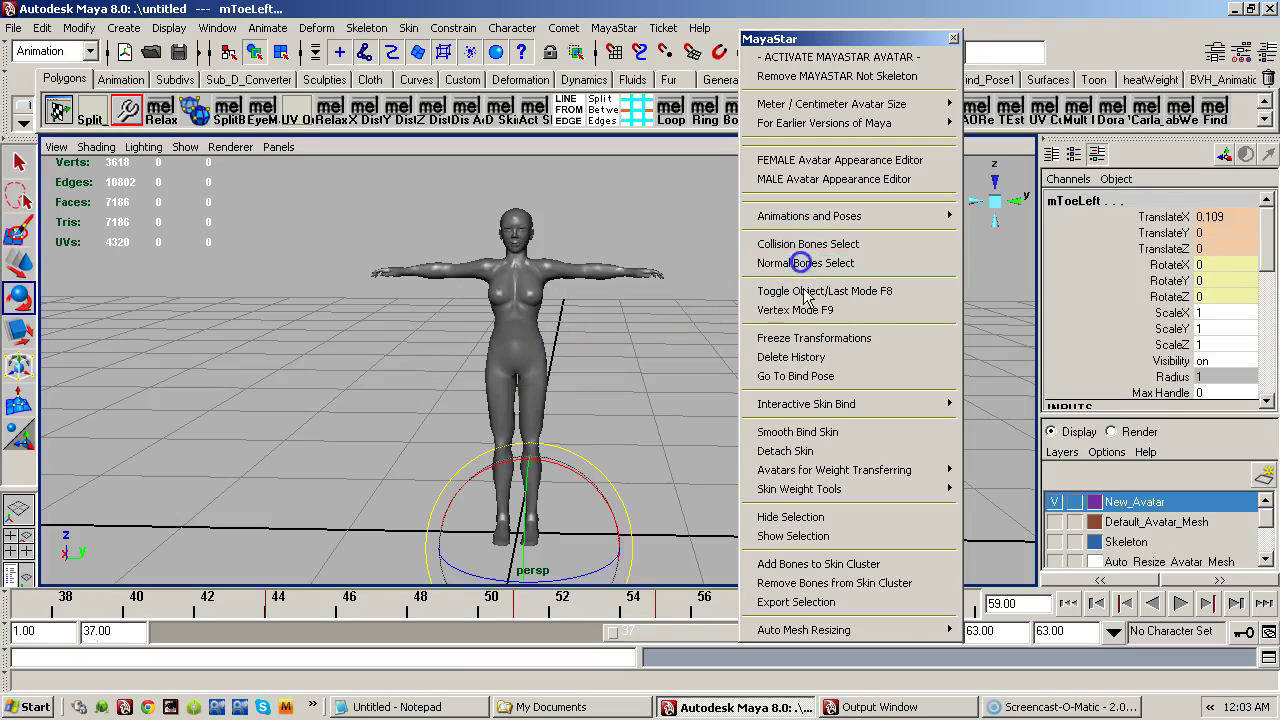
{"action": "left_click", "coordinate": [820, 431]}
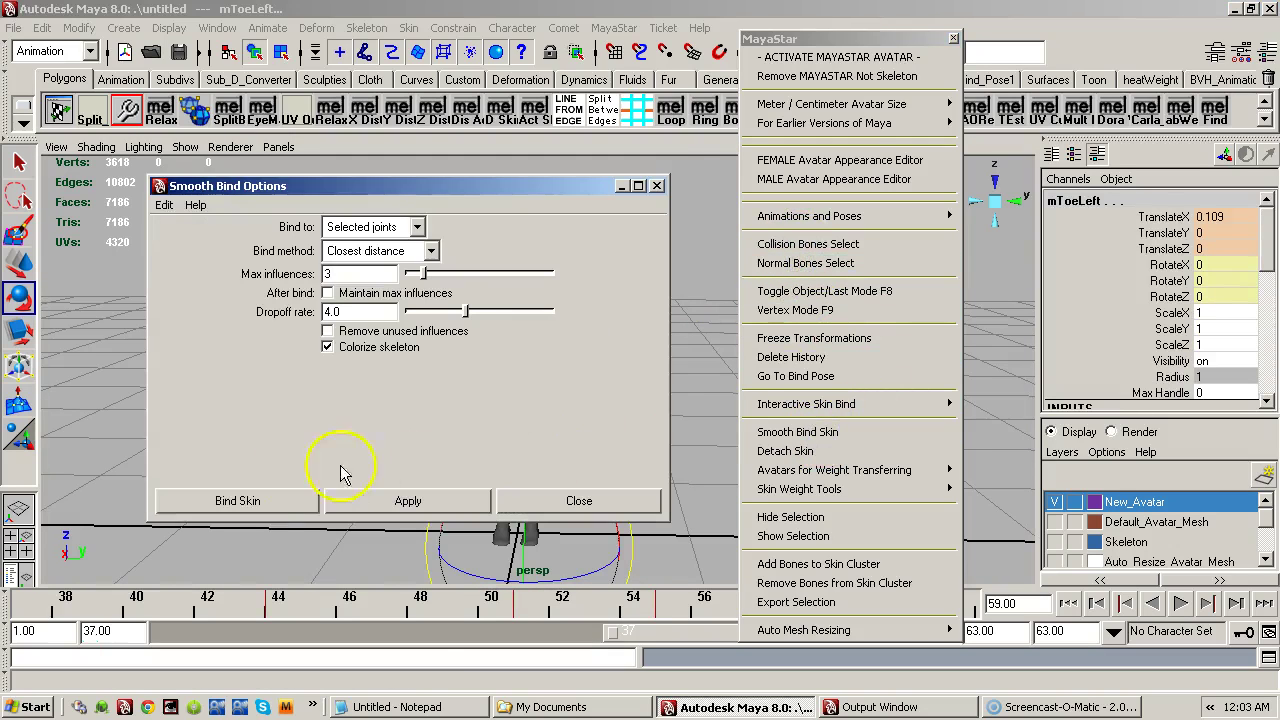
{"action": "left_click", "coordinate": [251, 500]}
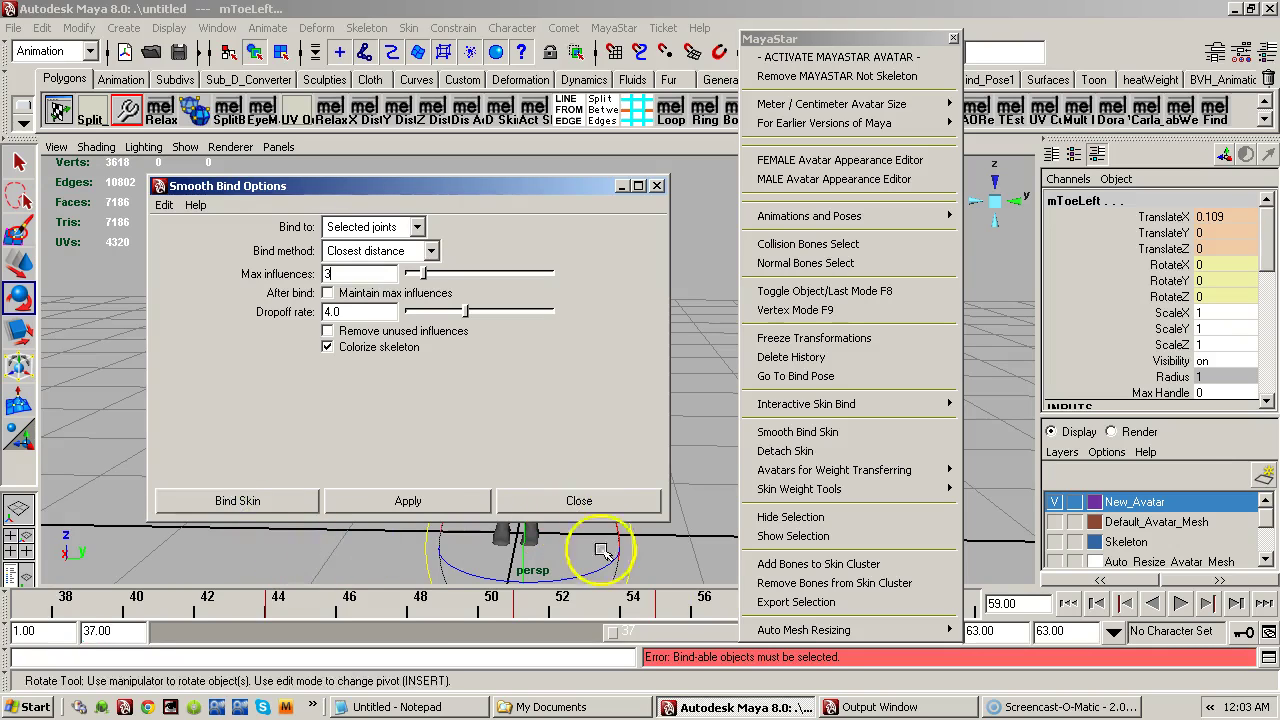
{"action": "left_click", "coordinate": [563, 502]}
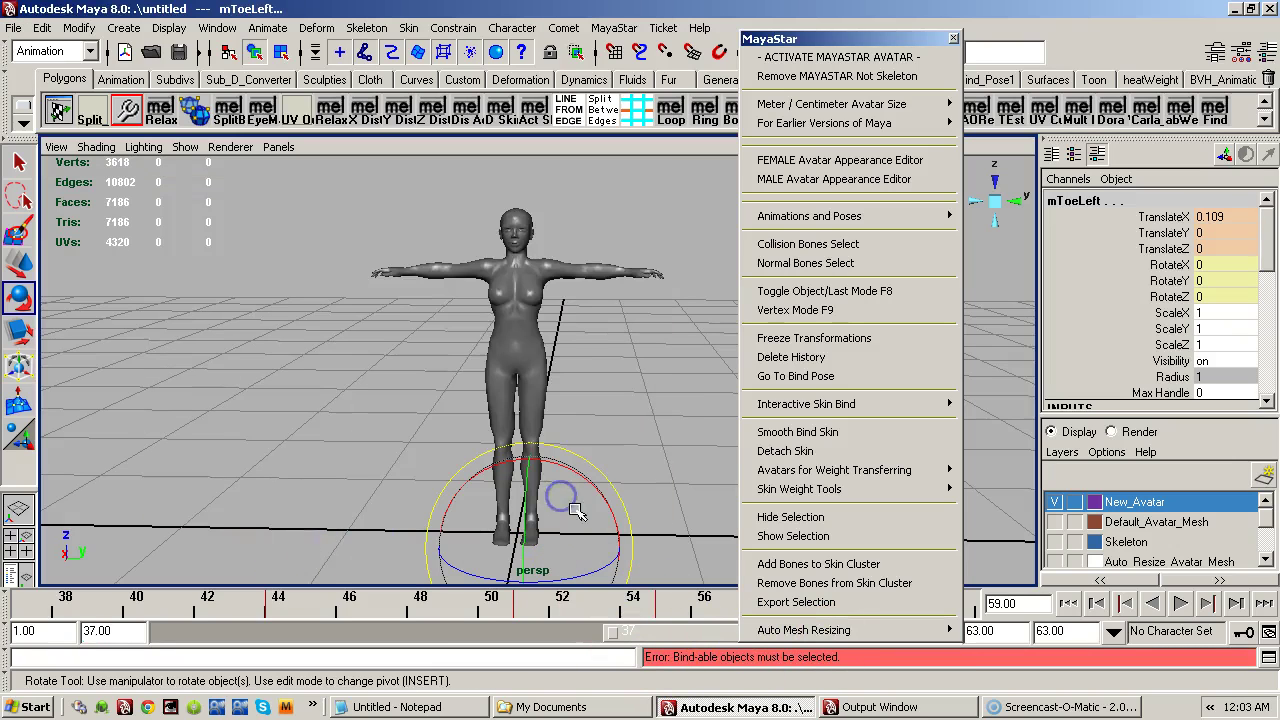
- Select the female avatar mesh, locate Female_OBJ:polySurface1 in the Outliner, and clear the selection
{"action": "left_click", "coordinate": [566, 276]}
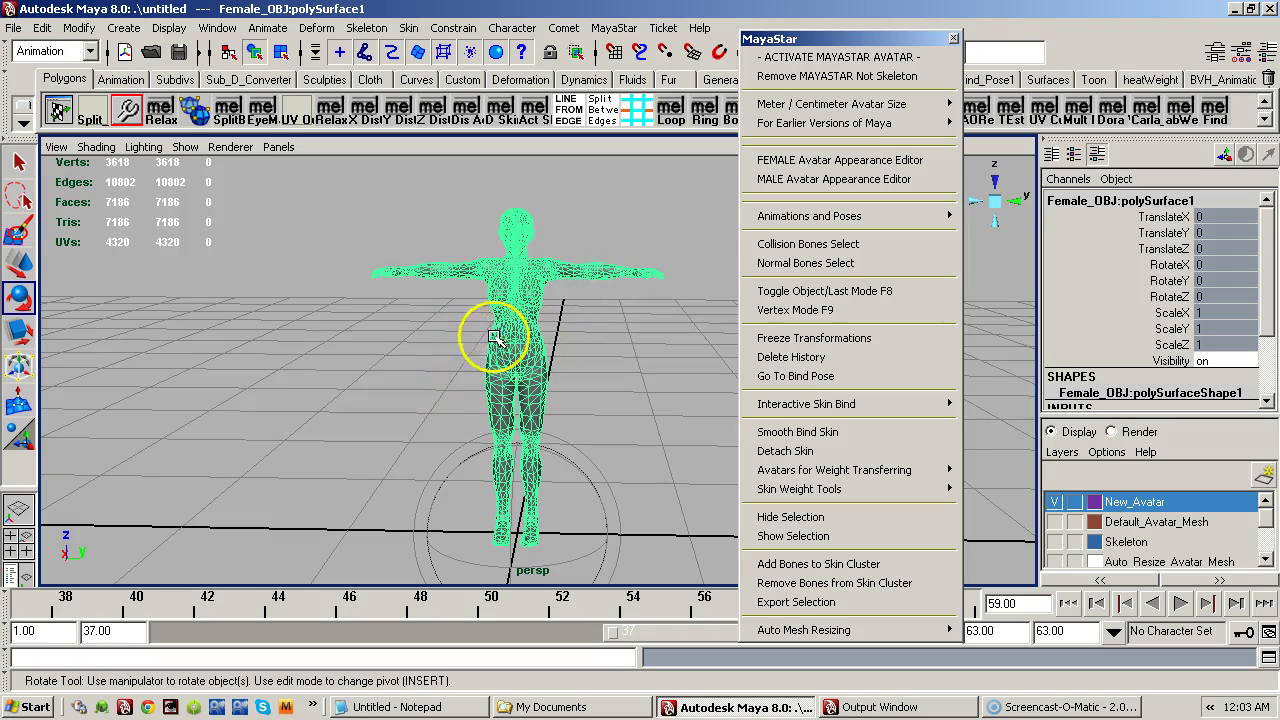
{"action": "left_click", "coordinate": [58, 110]}
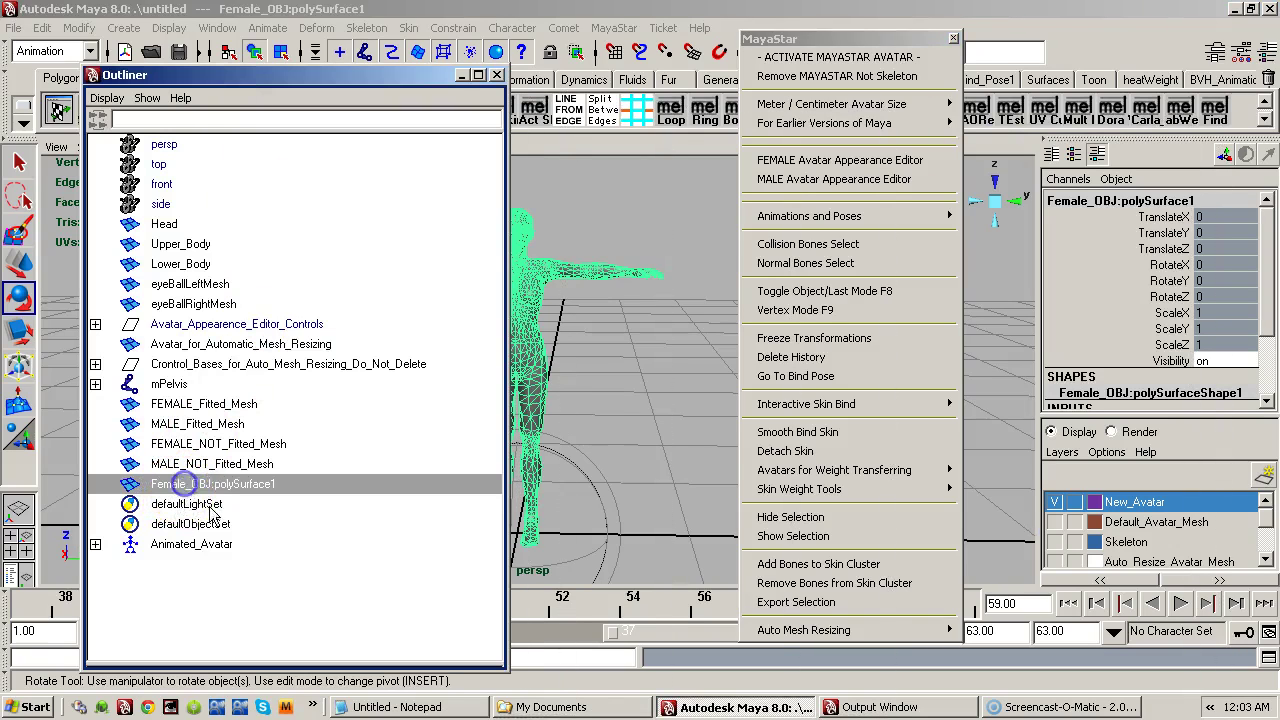
{"action": "left_click", "coordinate": [226, 465]}
{"action": "left_click", "coordinate": [222, 487]}
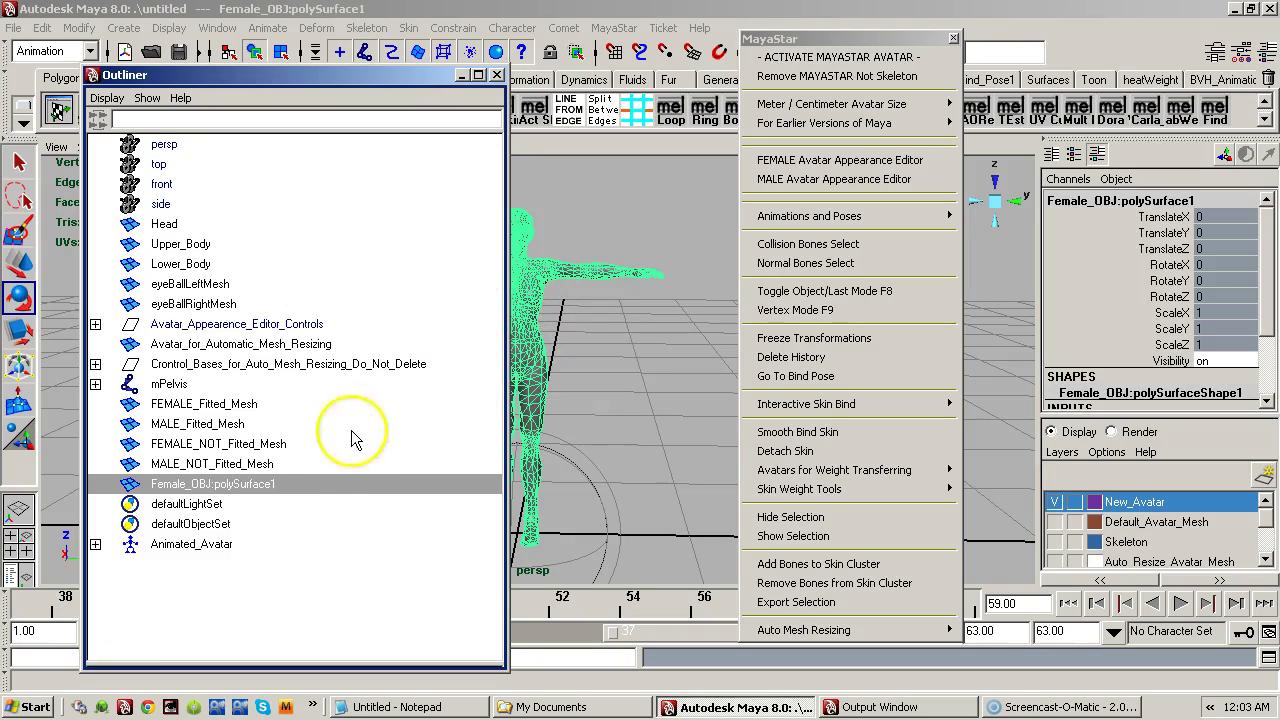
{"action": "left_click", "coordinate": [169, 570]}
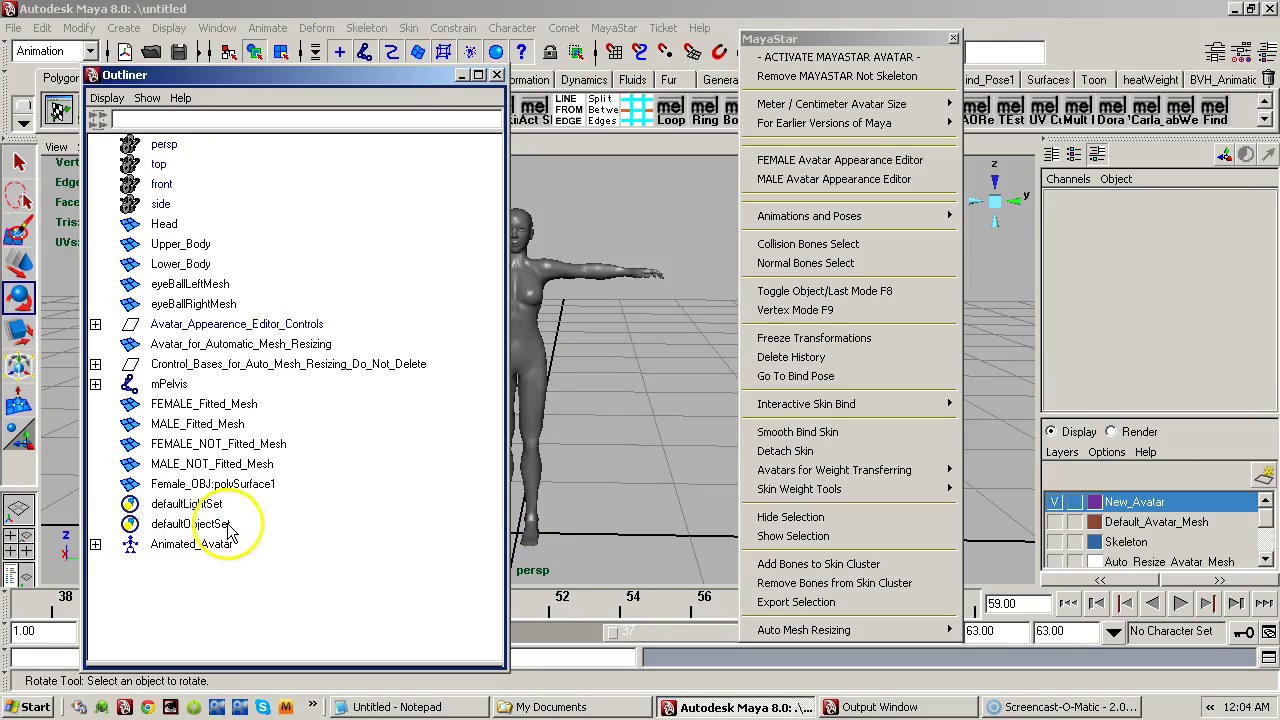
- Select Female_OBJ:polySurface1 together with MALE_NOT_Fitted_Mesh, and replace that pair with FEMALE_Fitted_Mesh as weight source followed by Female_OBJ:polySurface1
{"action": "left_click", "coordinate": [178, 483]}
{"action": "left_click", "coordinate": [208, 465], "text": "ctrl"}
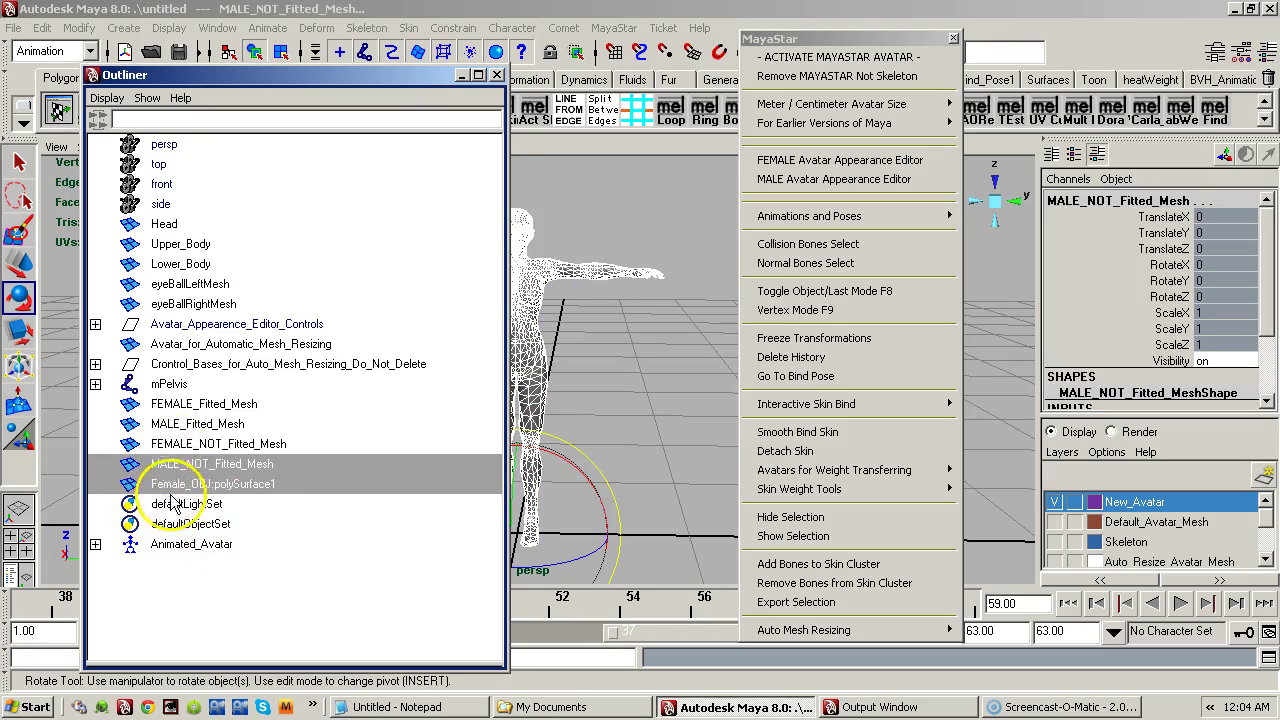
{"action": "left_click", "coordinate": [185, 404]}
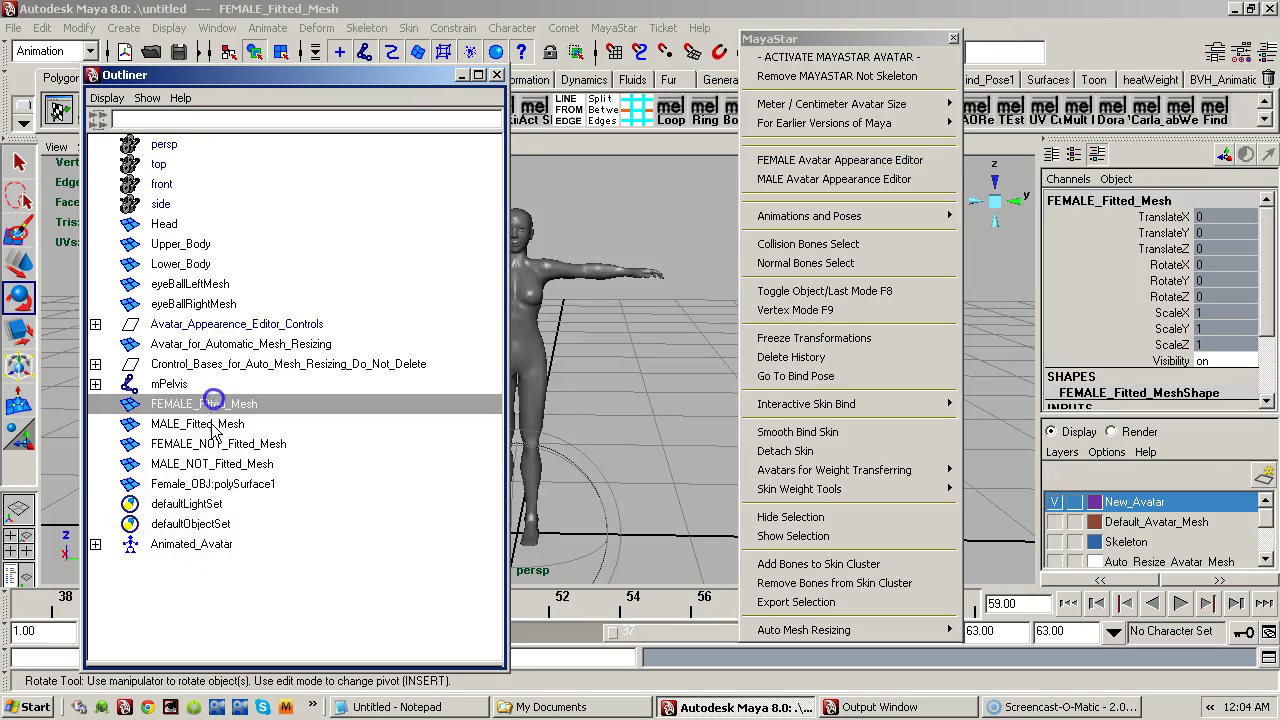
{"action": "left_click", "coordinate": [232, 485]}
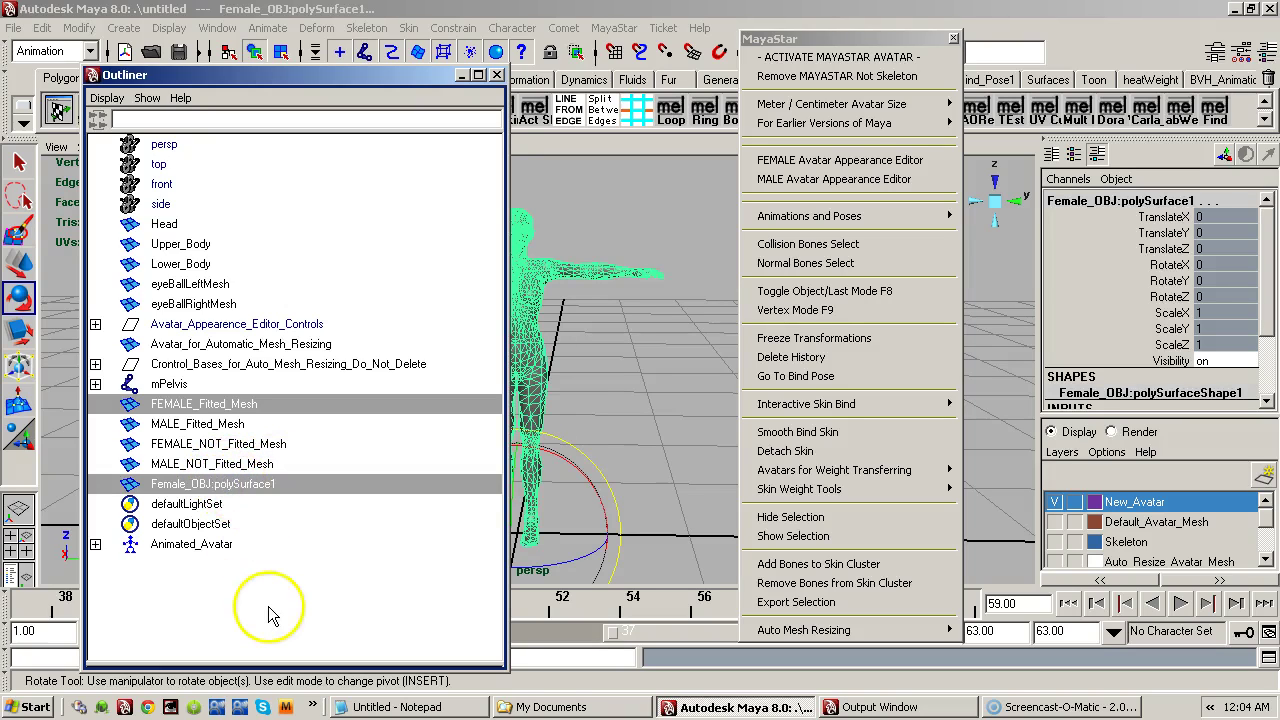
{"action": "left_click", "coordinate": [200, 405]}
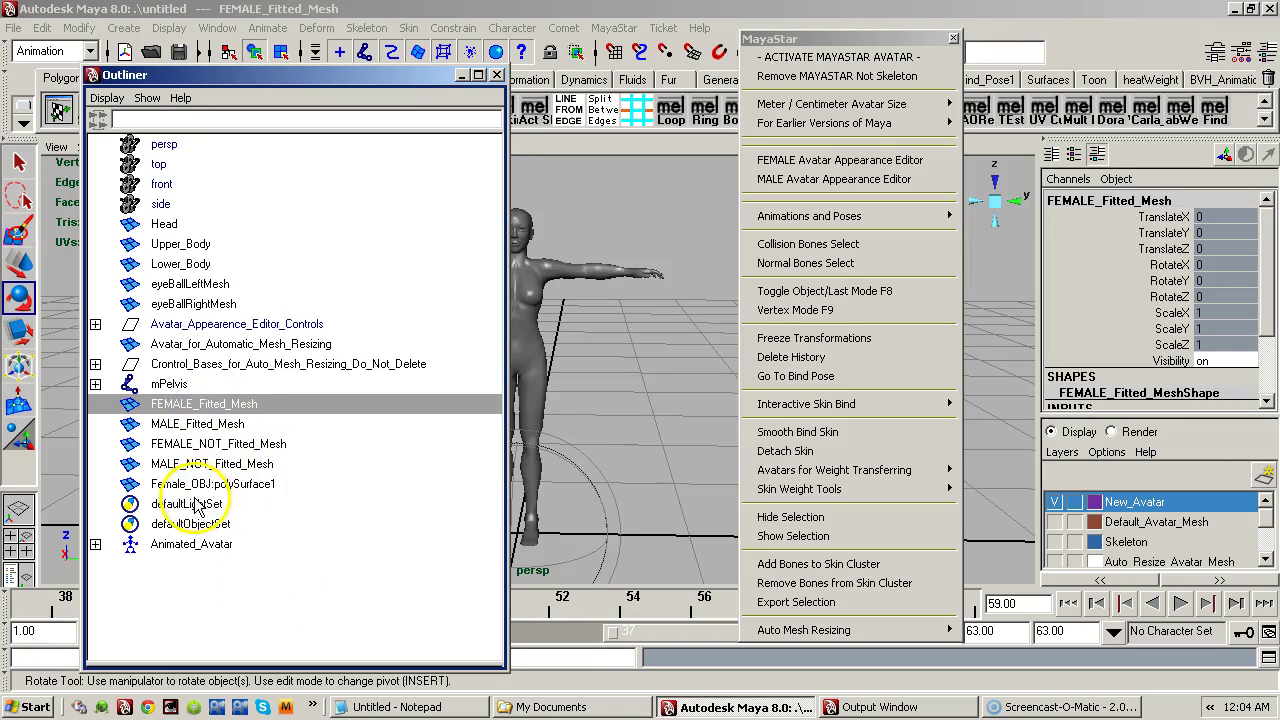
{"action": "left_click", "coordinate": [237, 485], "text": "ctrl"}
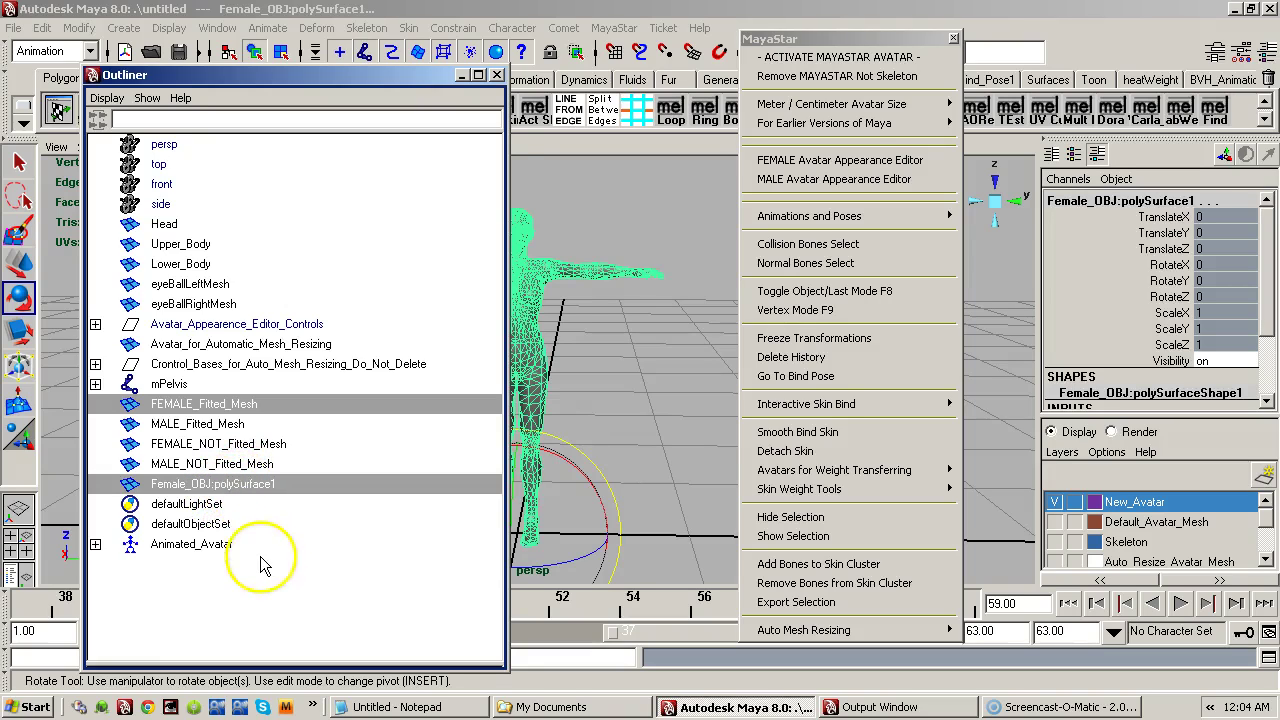
- Select Female_OBJ:polySurface1 and the Head mesh, review the Copy Skin Weights options, and close them without copying
{"action": "left_click", "coordinate": [210, 484]}
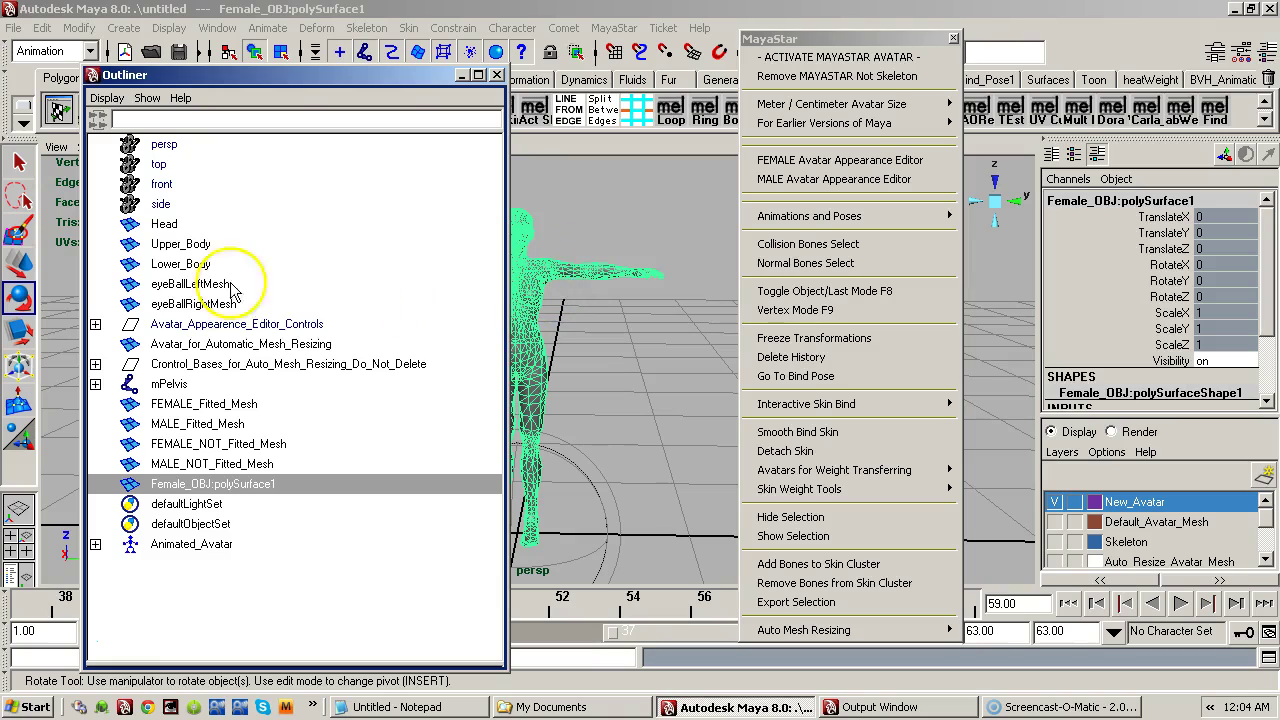
{"action": "left_click", "coordinate": [165, 224]}
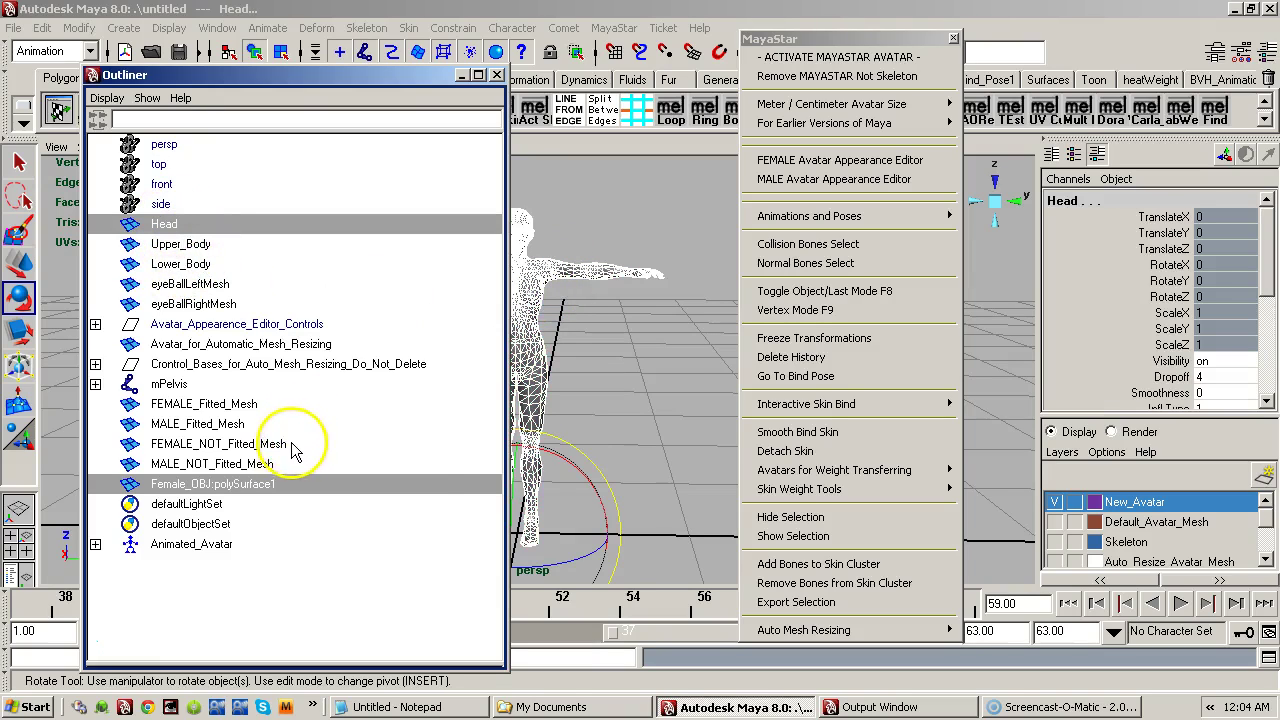
{"action": "mouse_move", "coordinate": [943, 468]}
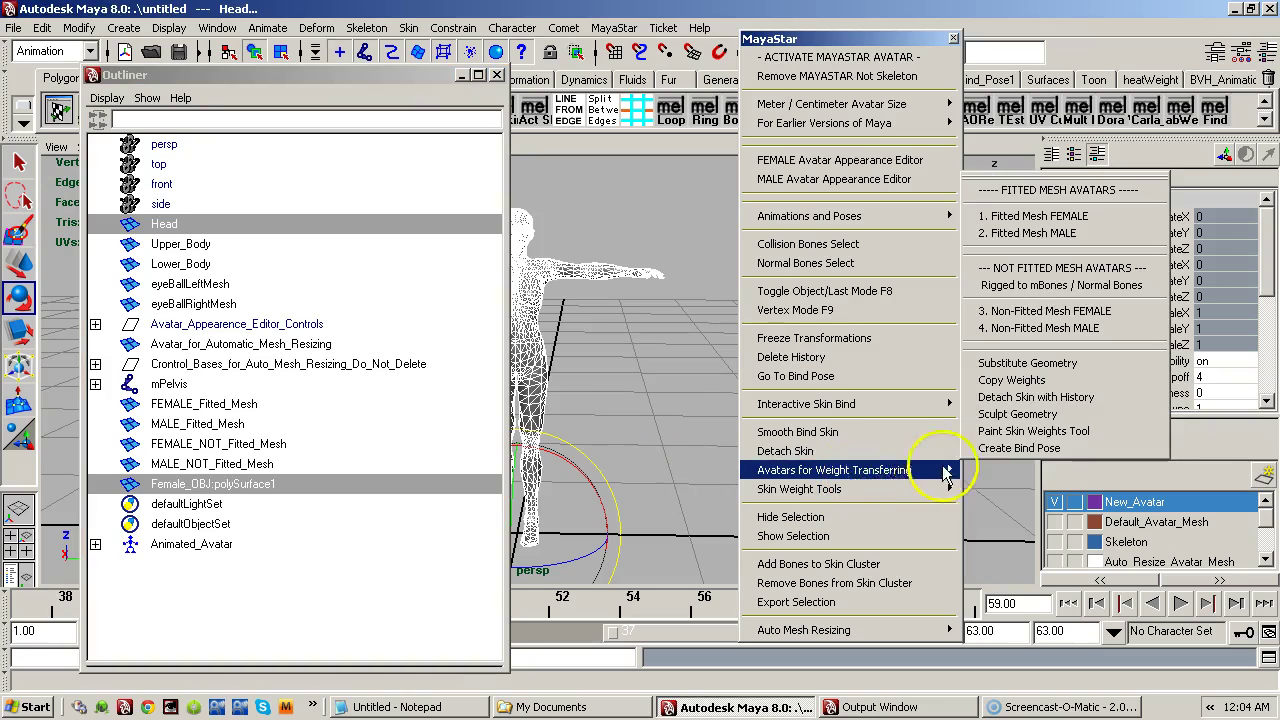
{"action": "left_click", "coordinate": [1018, 381]}
{"action": "left_click", "coordinate": [409, 27]}
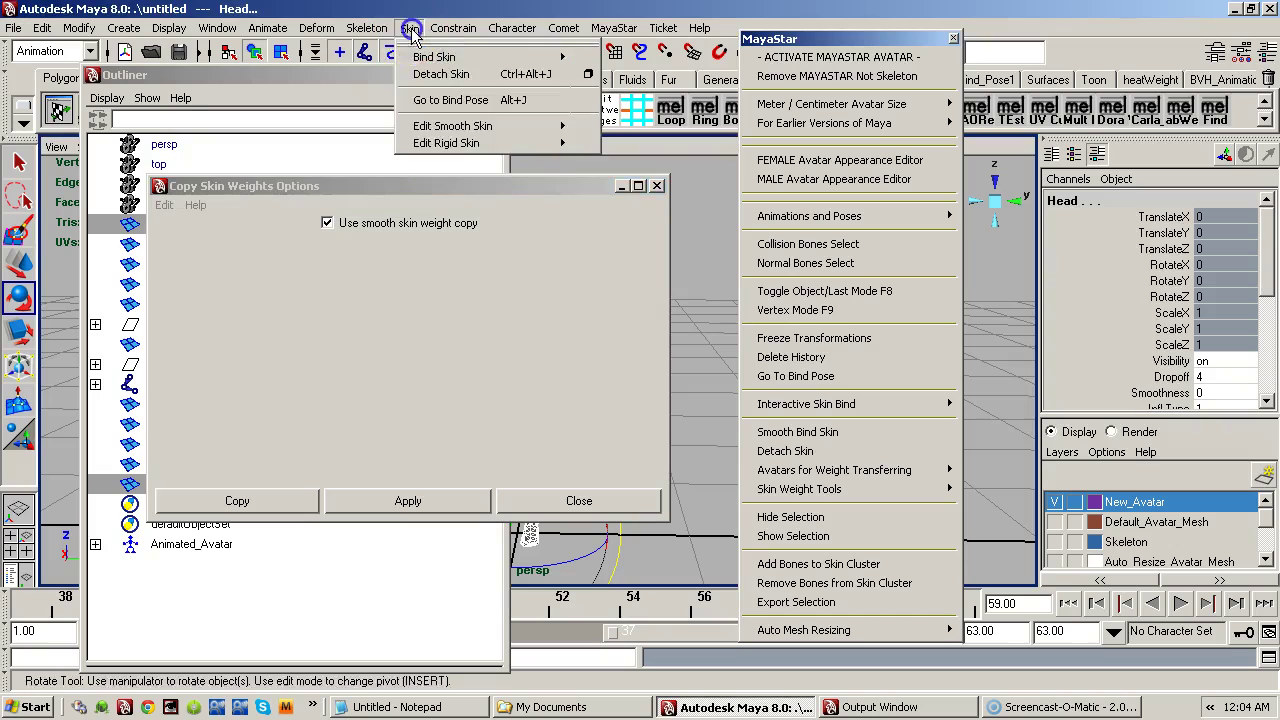
{"action": "mouse_move", "coordinate": [480, 126]}
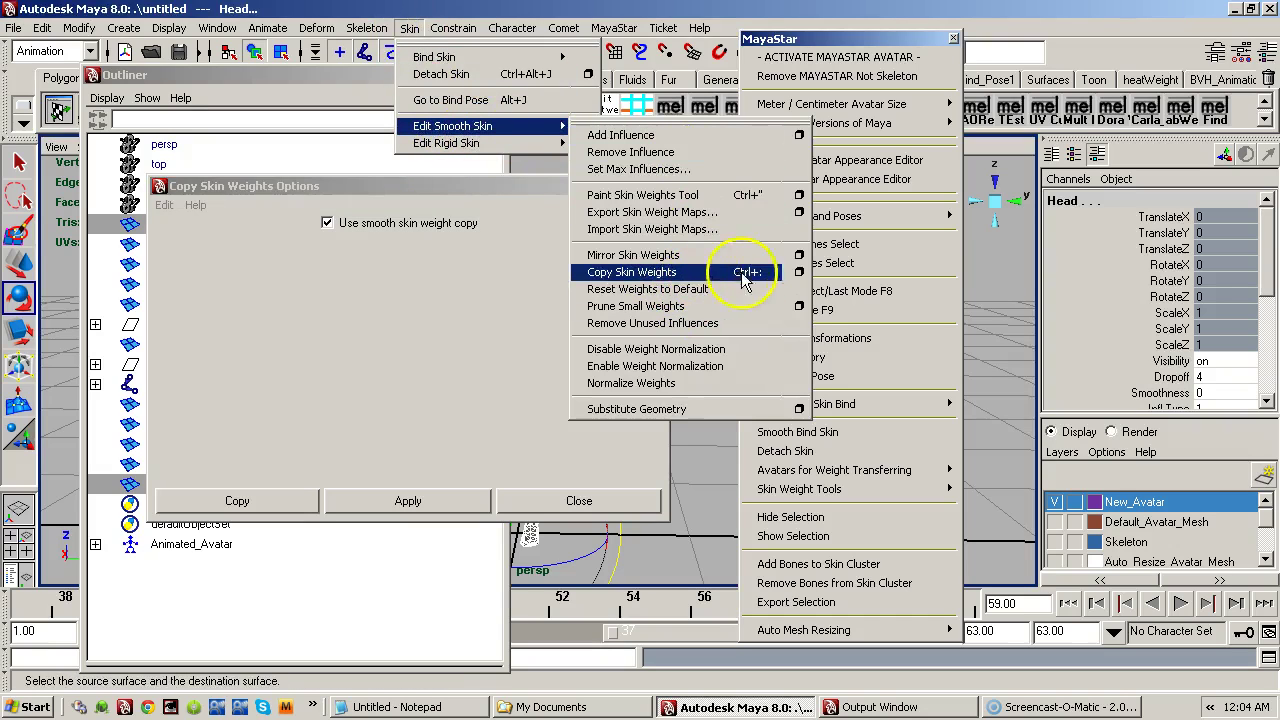
{"action": "left_click", "coordinate": [799, 272]}
{"action": "left_click_drag", "start_coordinate": [360, 186], "coordinate": [559, 195]}
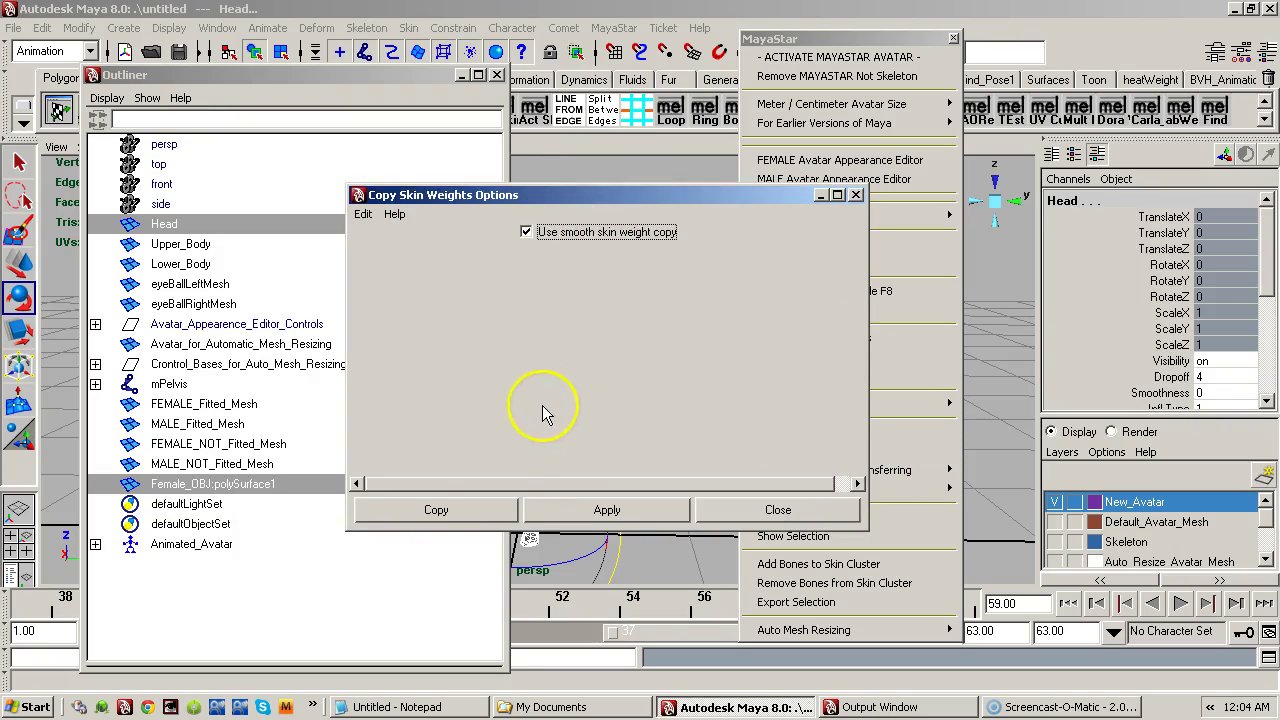
{"action": "left_click", "coordinate": [362, 214]}
{"action": "left_click", "coordinate": [392, 251]}
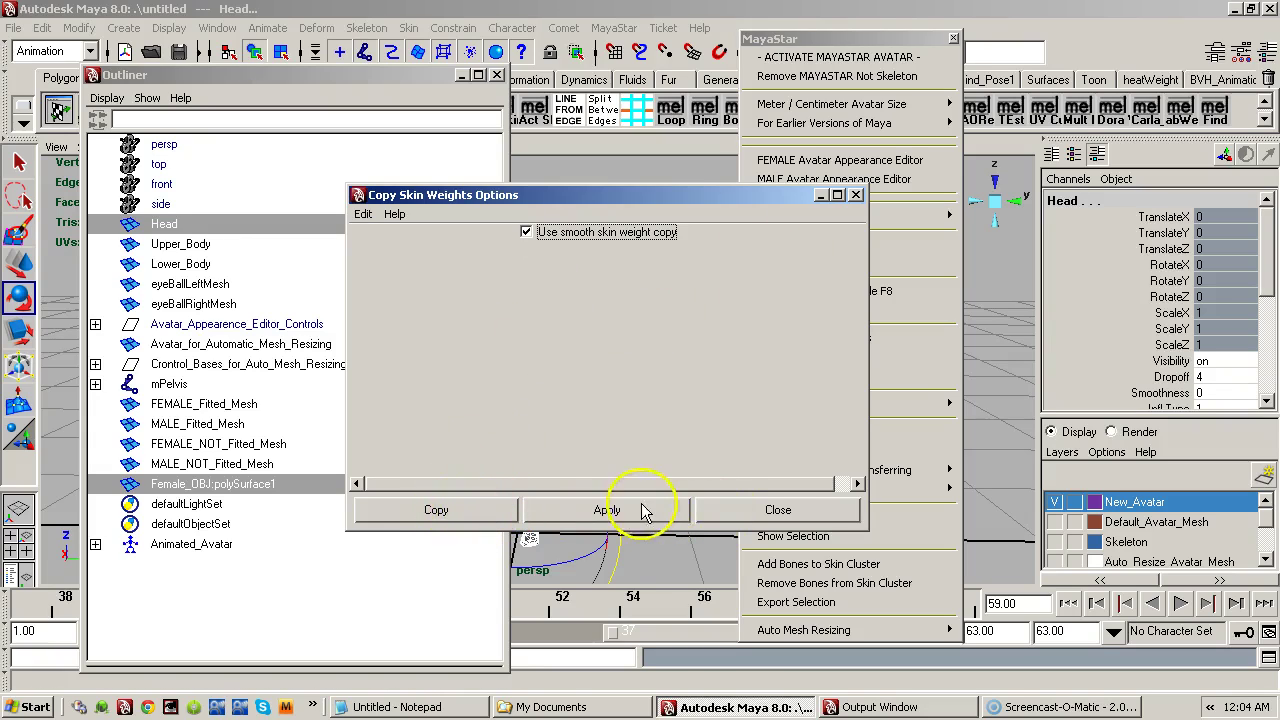
{"action": "left_click", "coordinate": [727, 512]}
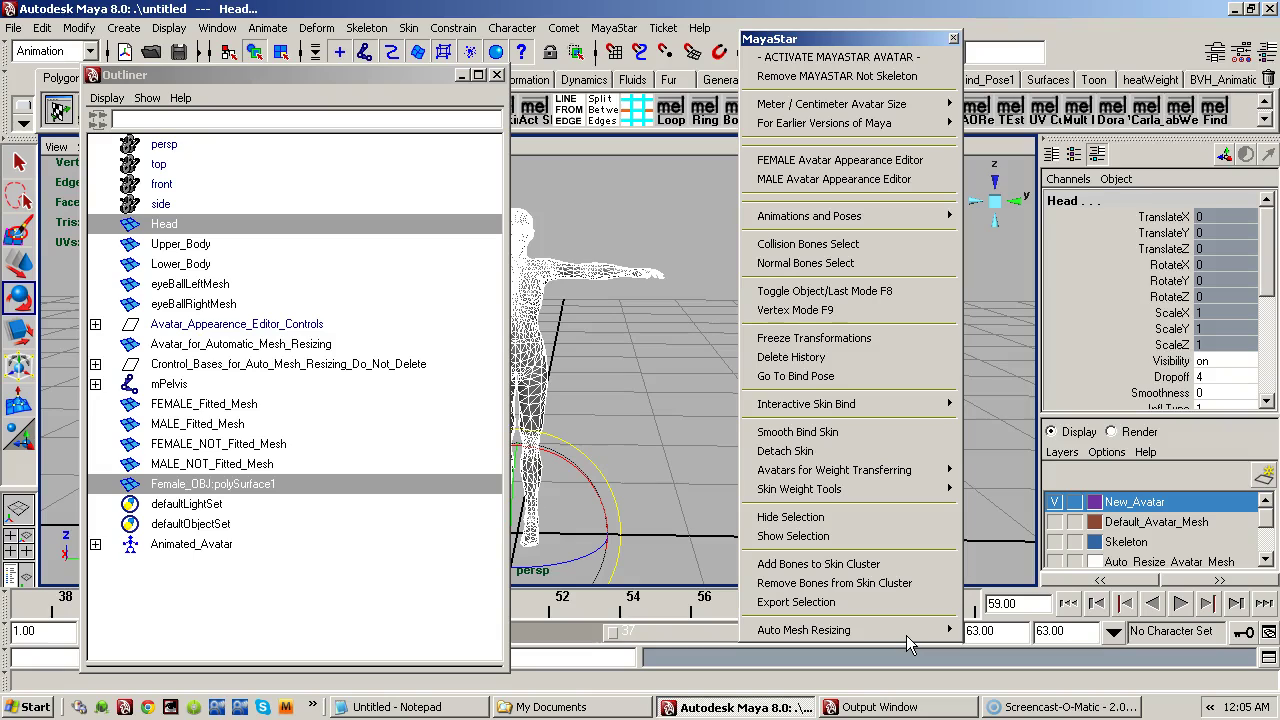
- Close the Outliner, review MayaStar's auto mesh resizing and selection export options, and clear the mesh selection
{"action": "left_click", "coordinate": [497, 75]}
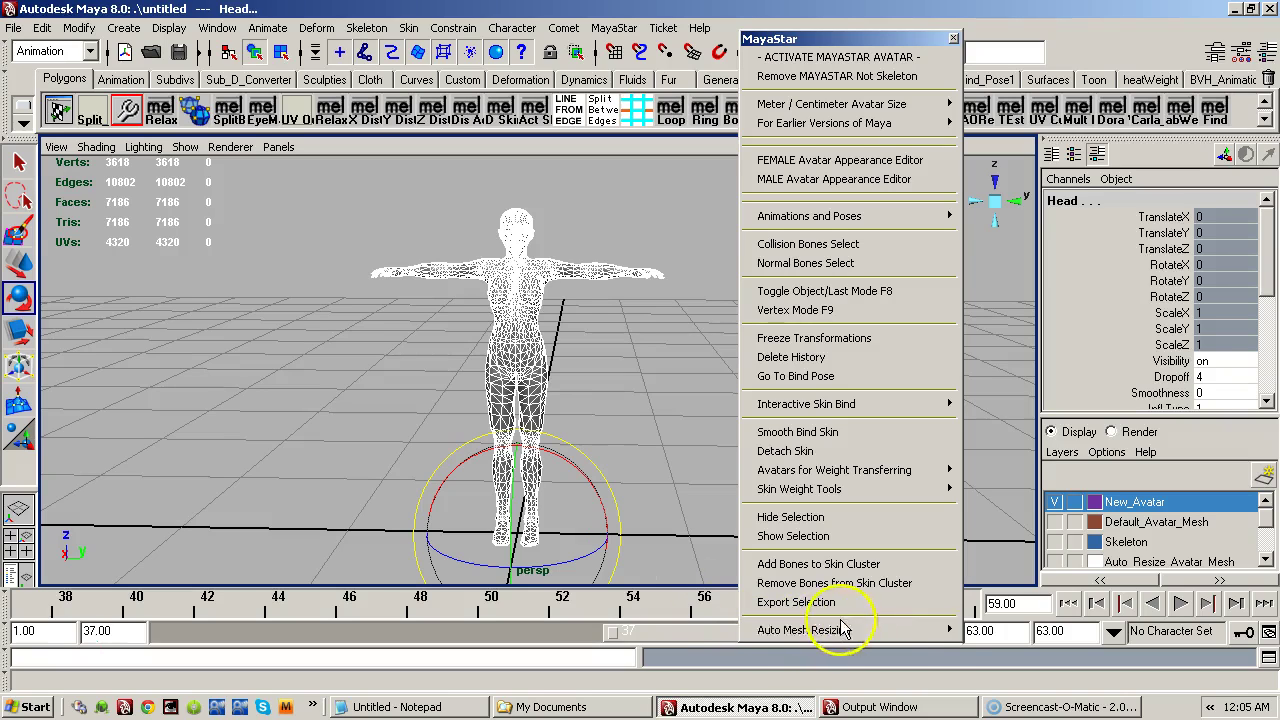
{"action": "left_click", "coordinate": [928, 630]}
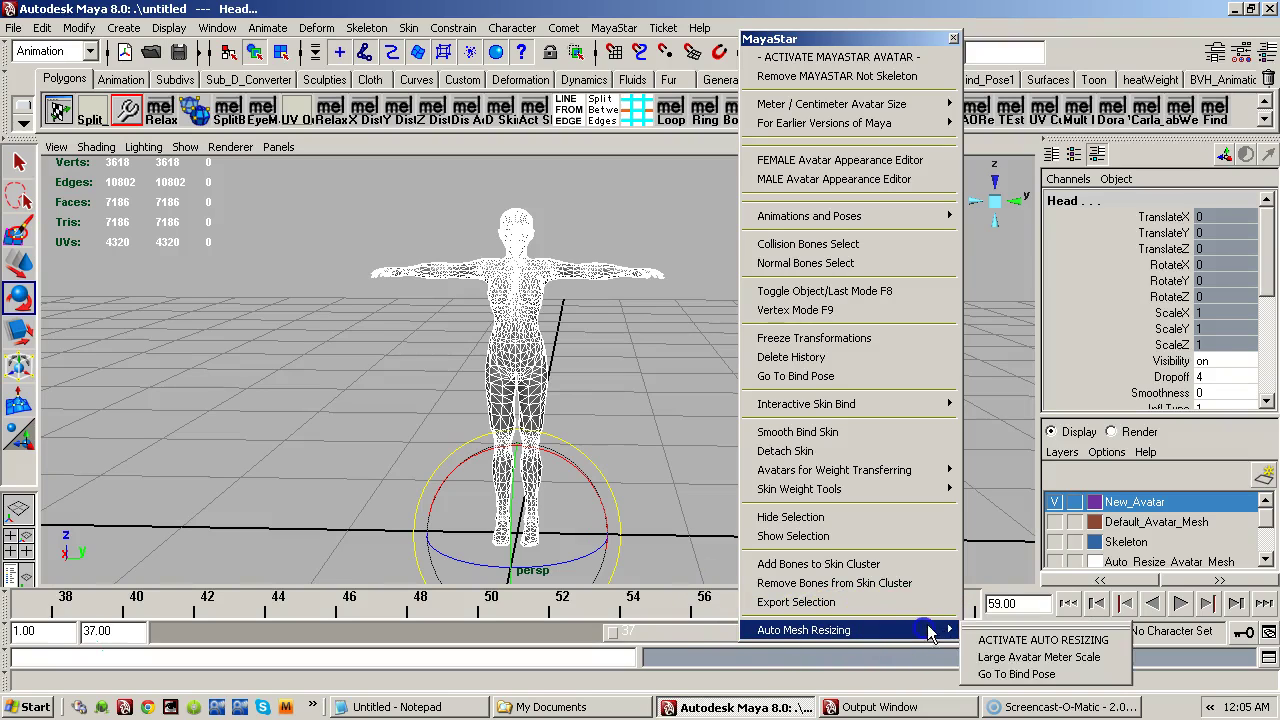
{"action": "left_click", "coordinate": [990, 657]}
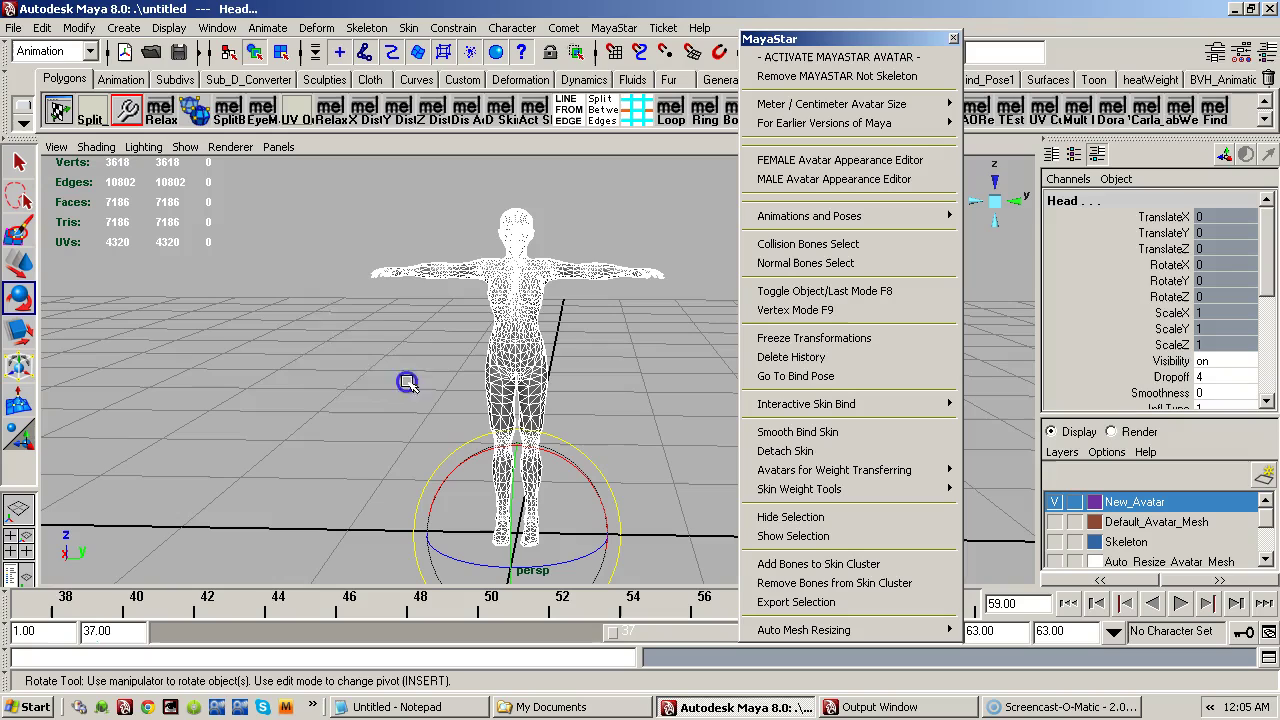
{"action": "left_click", "coordinate": [336, 150]}
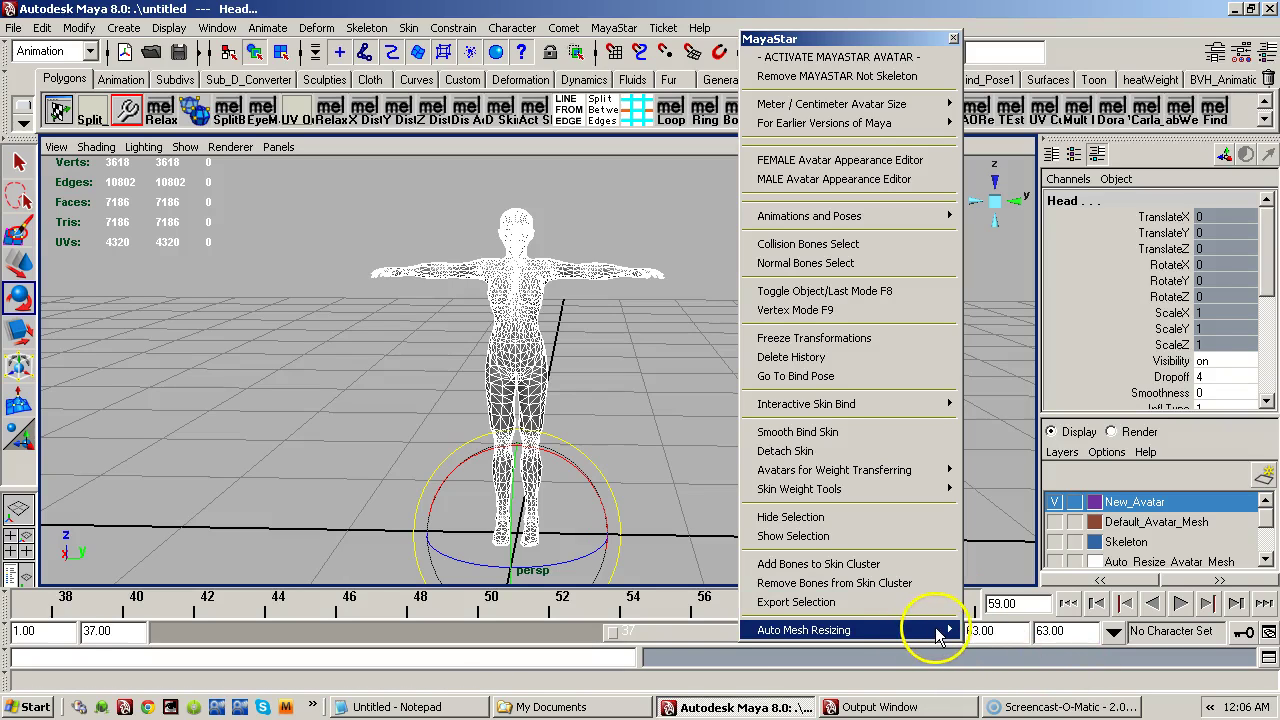
{"action": "mouse_move", "coordinate": [934, 637]}
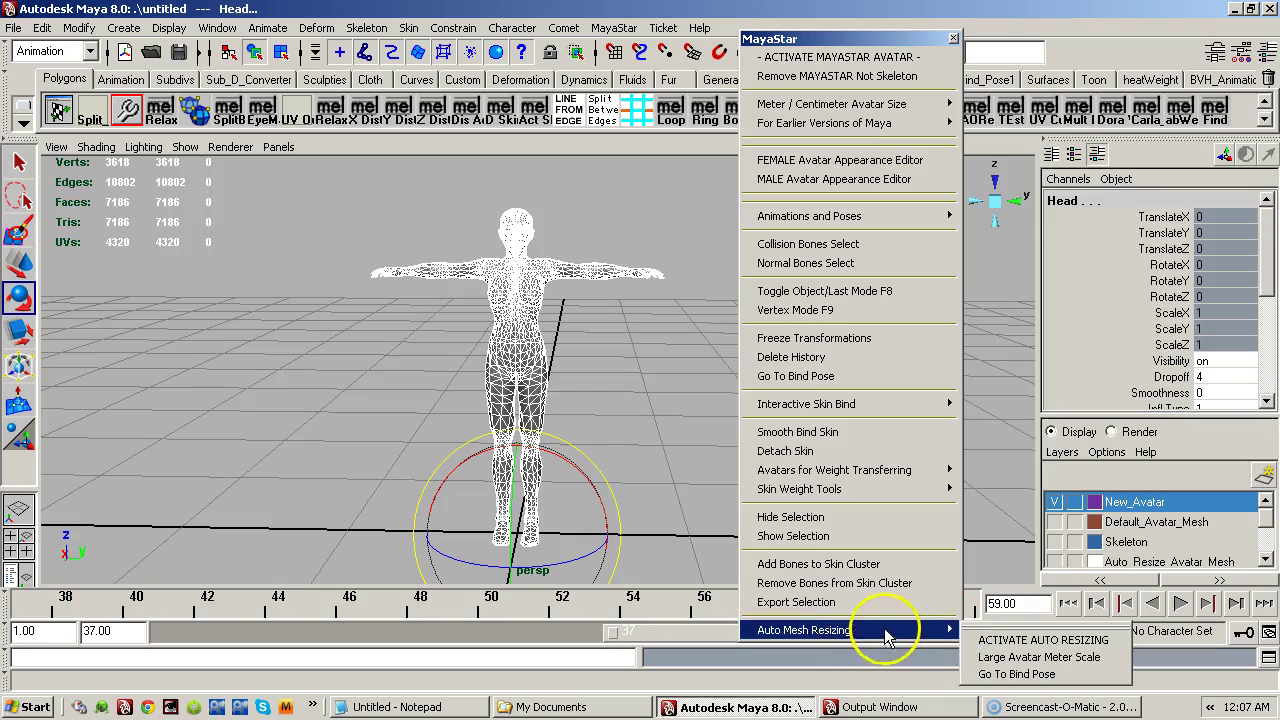
{"action": "left_click", "coordinate": [811, 604]}
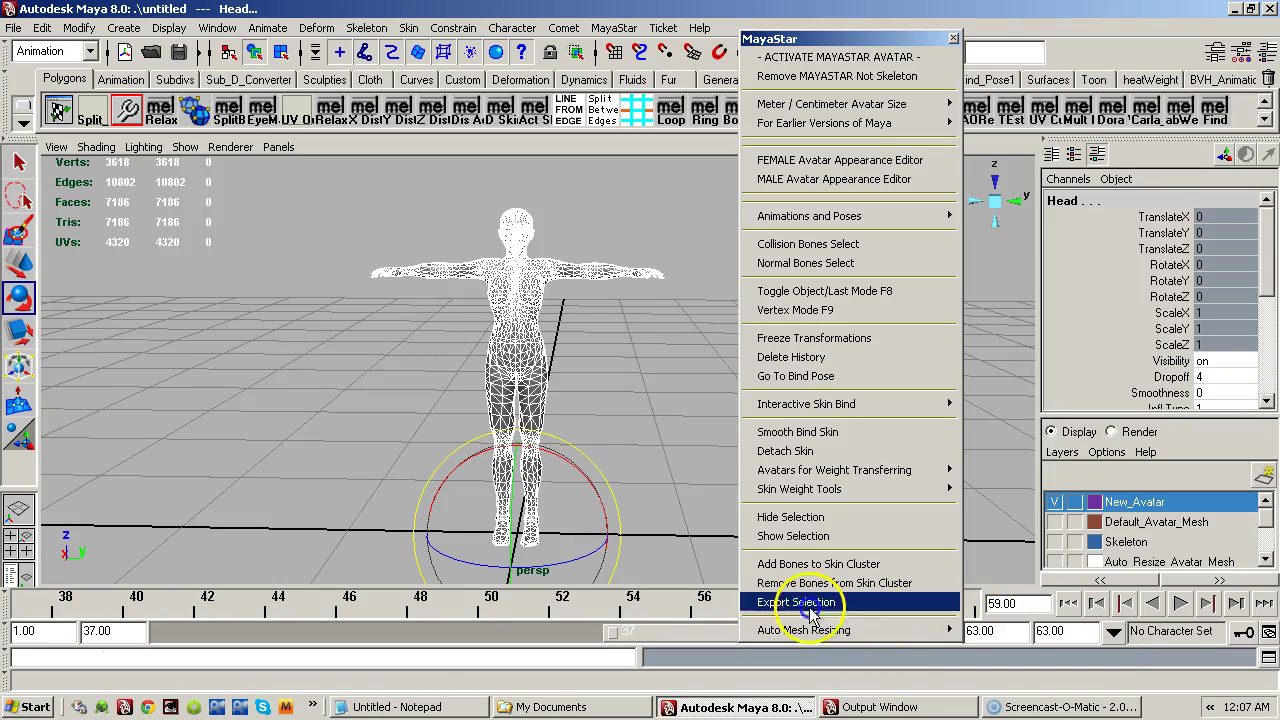
{"action": "left_click", "coordinate": [257, 330]}
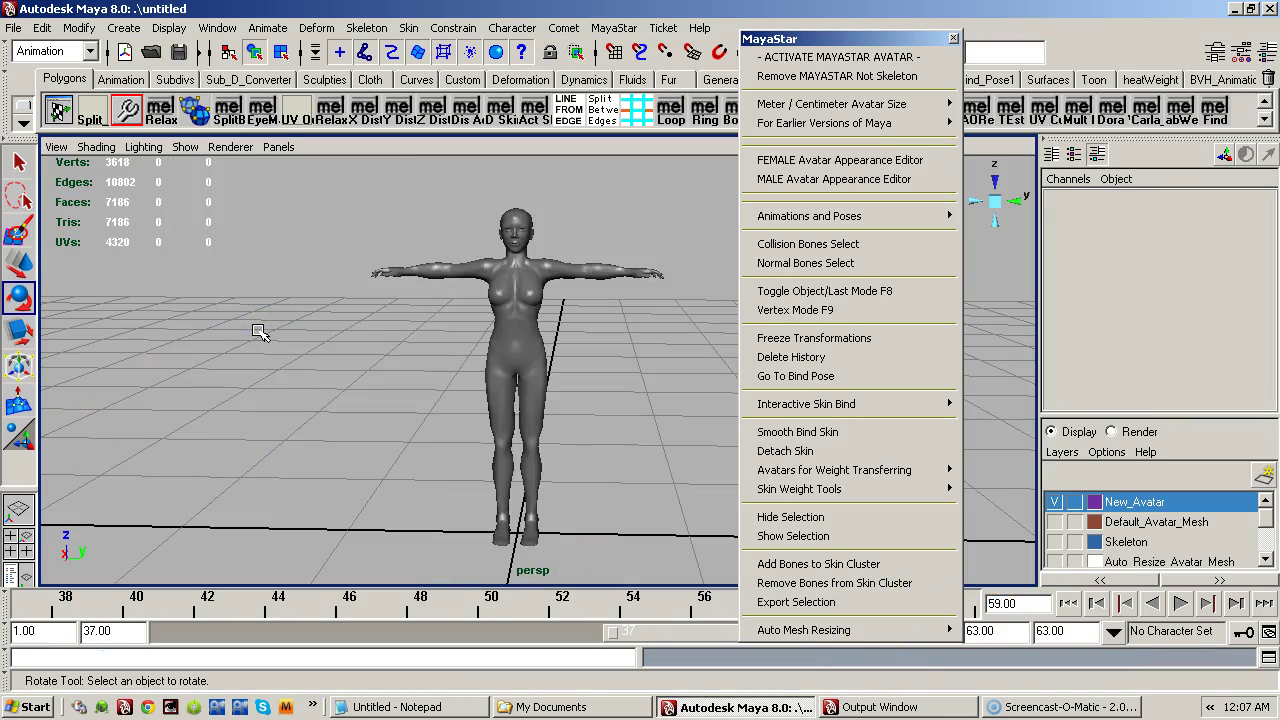